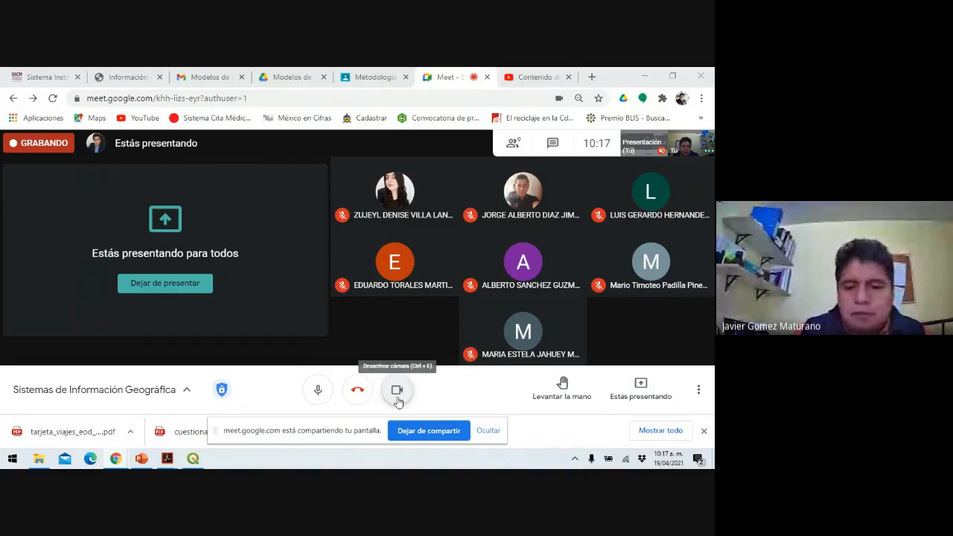
Turn off the Meet camera and bring the 'A) UBICACIÓN DEL SISTEMA' PowerPoint slides forward.
left_click(398, 402)
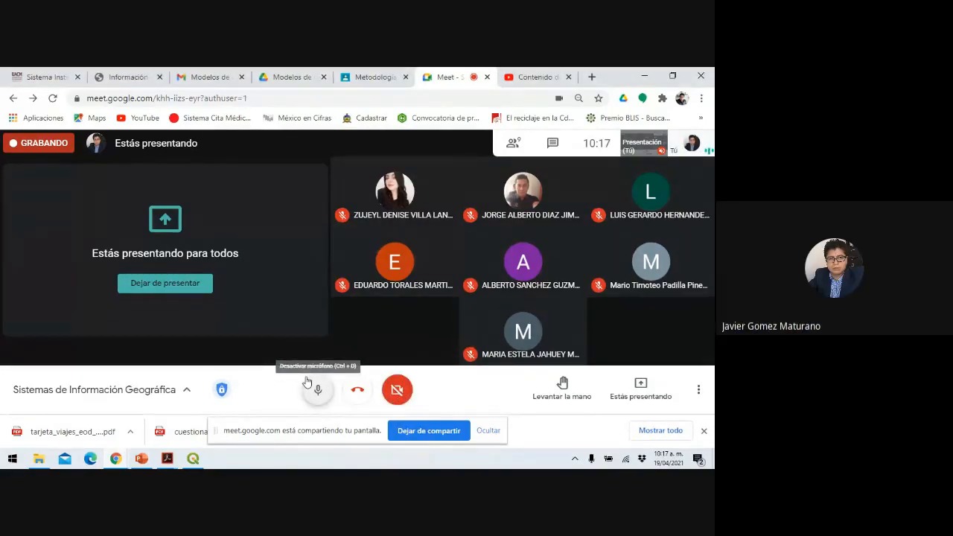
left_click(148, 463)
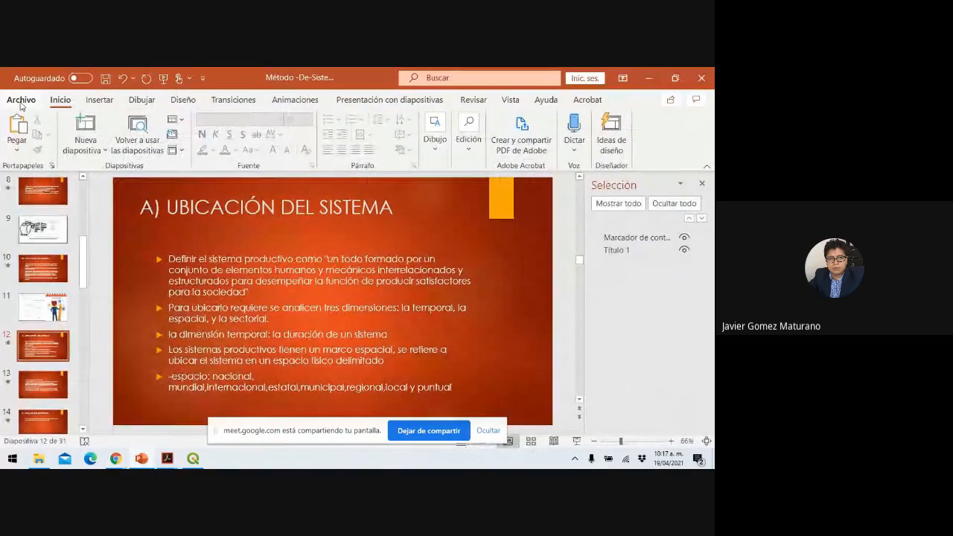
Create a new blank PowerPoint presentation, then minimize it and the Método presentation.
left_click(22, 100)
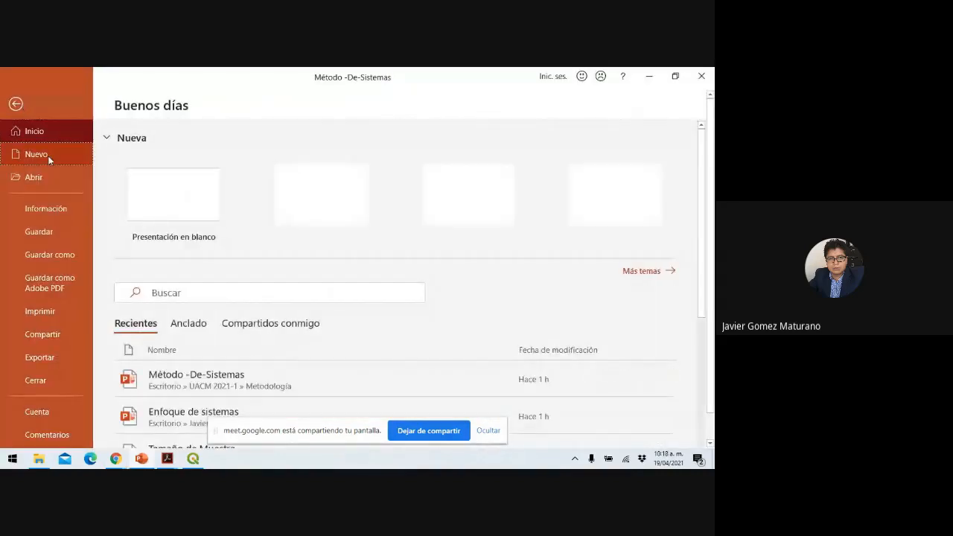
left_click(48, 158)
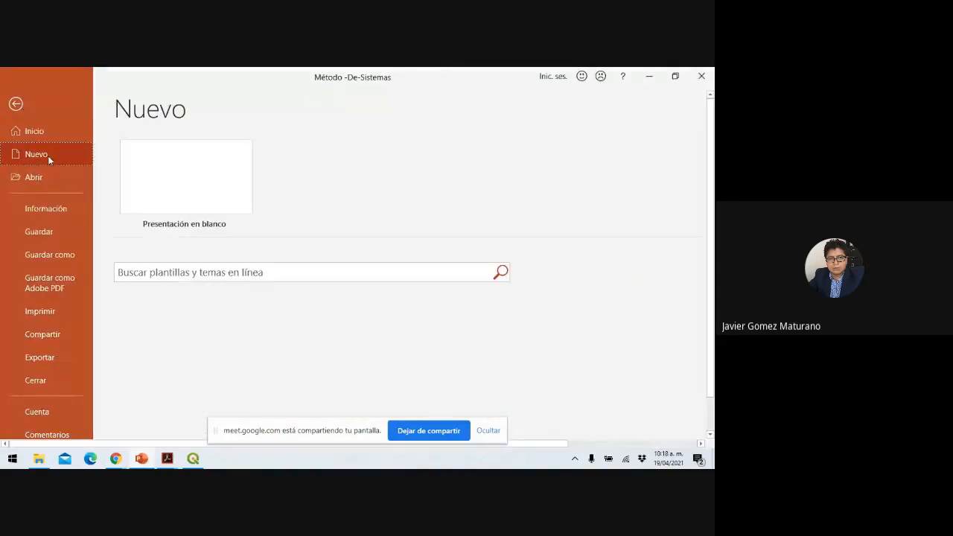
left_click(169, 164)
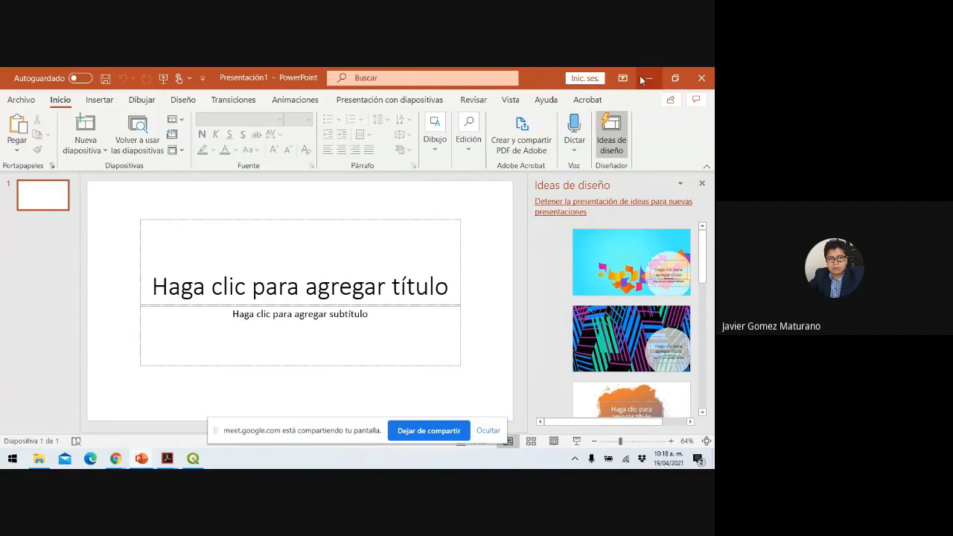
left_click(641, 79)
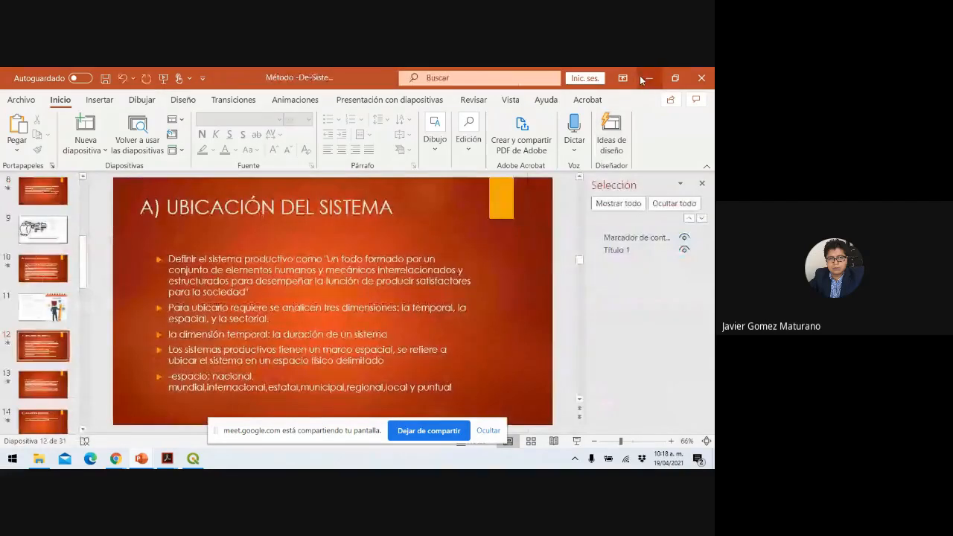
left_click(641, 78)
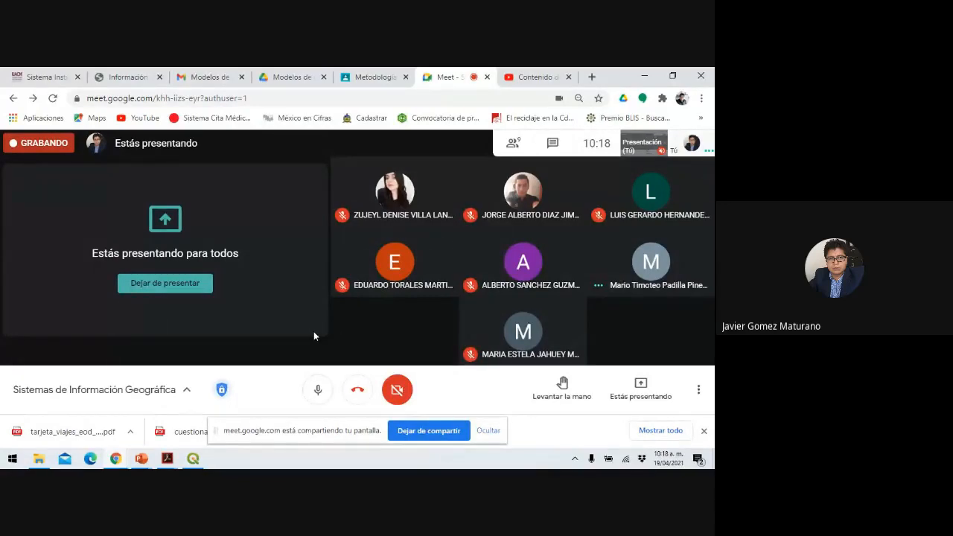
left_click(646, 75)
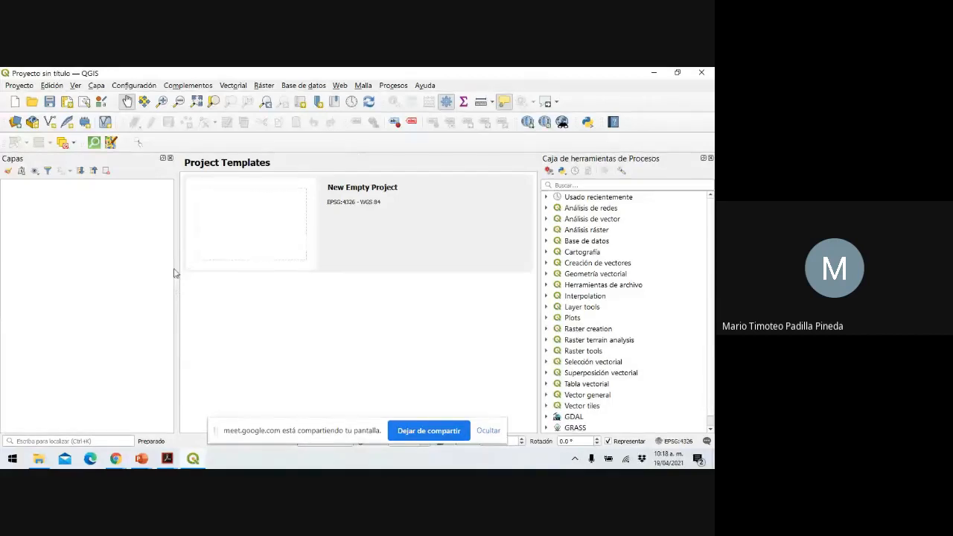
left_click(115, 458)
left_click(74, 432)
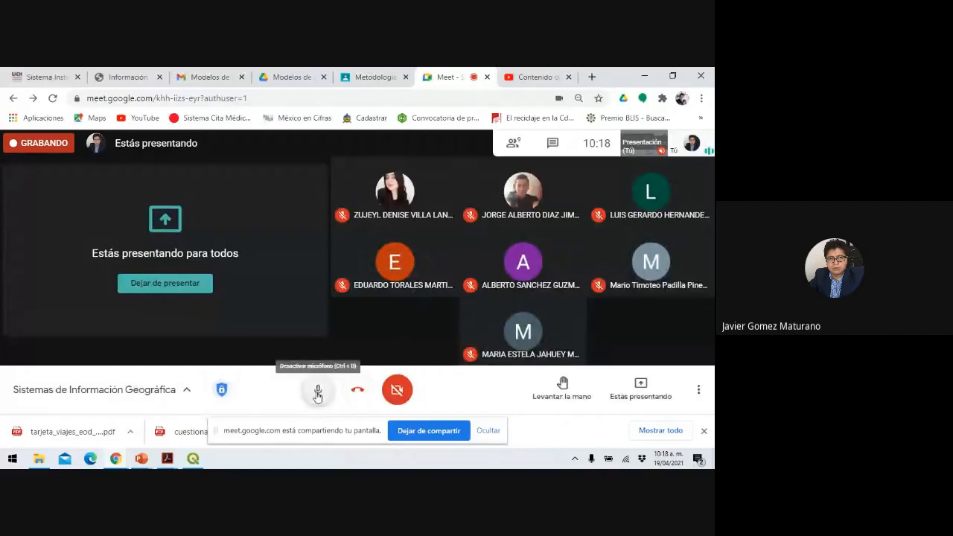
left_click(317, 393)
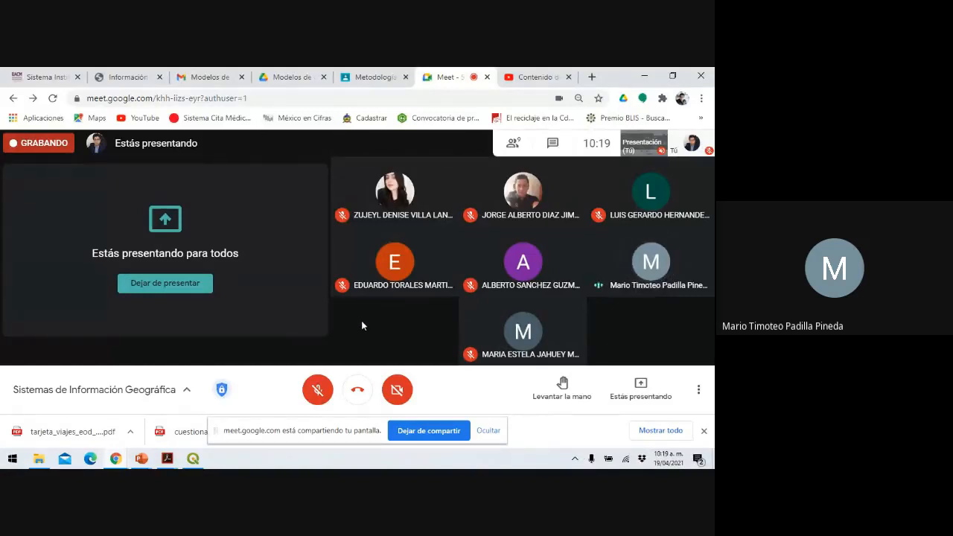
left_click(321, 393)
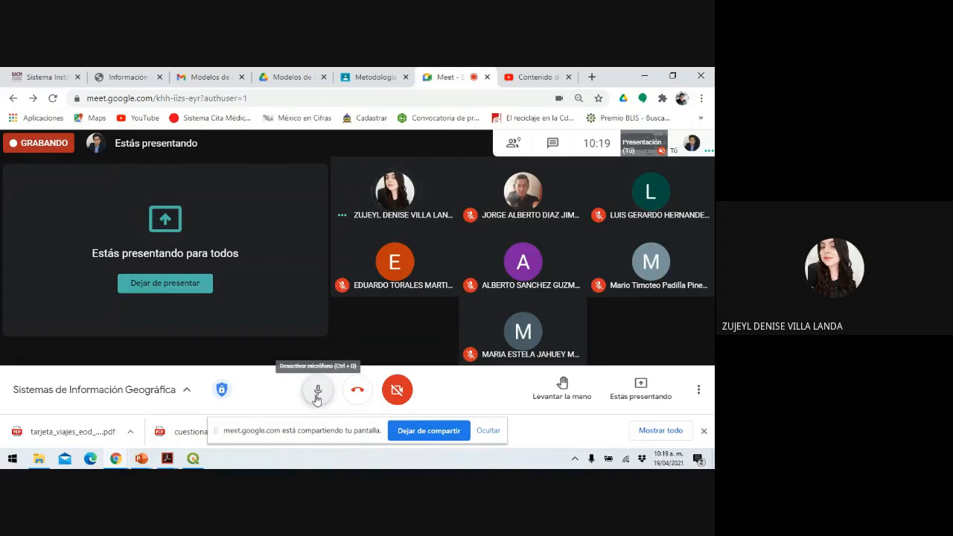
left_click(316, 399)
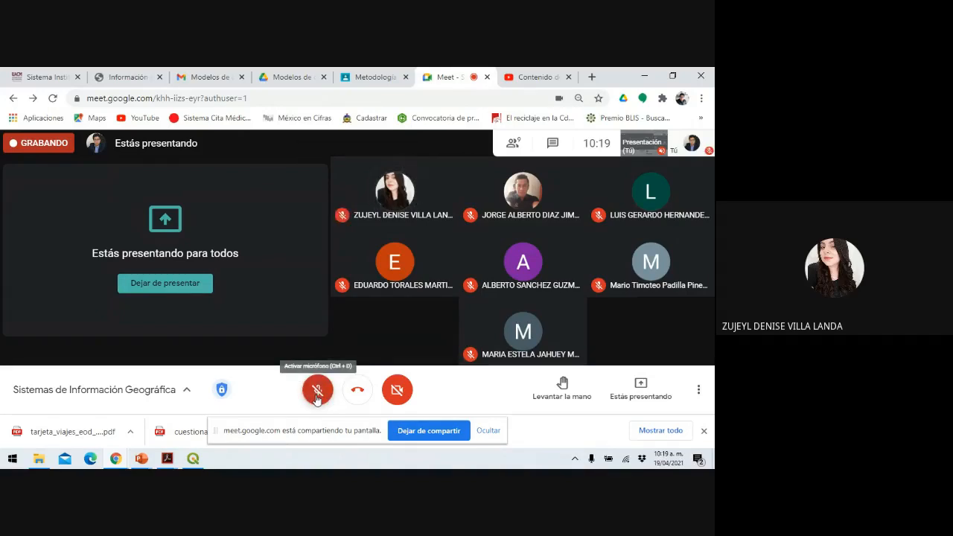
left_click(316, 390)
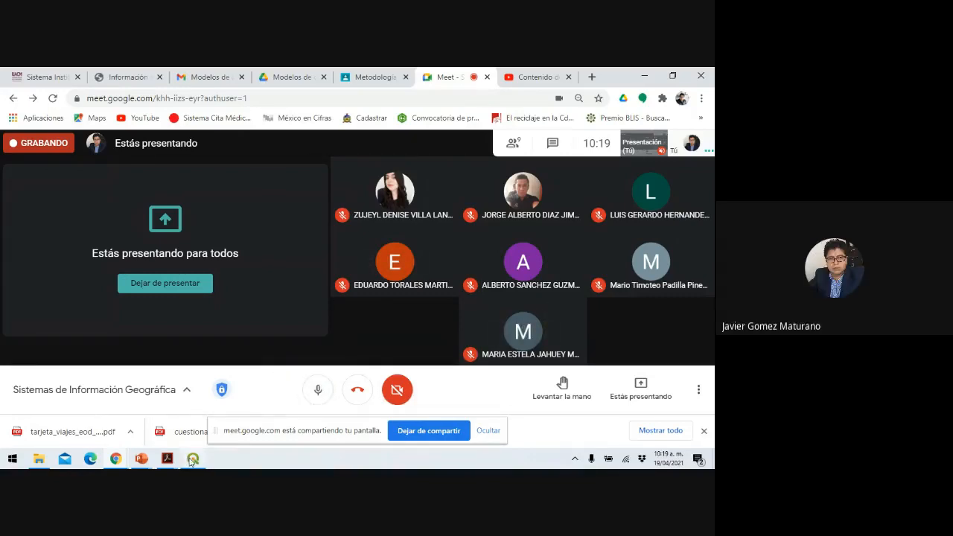
Switch to the untitled QGIS project showing the New Empty Project template (EPSG:4326).
mouse_move(193, 459)
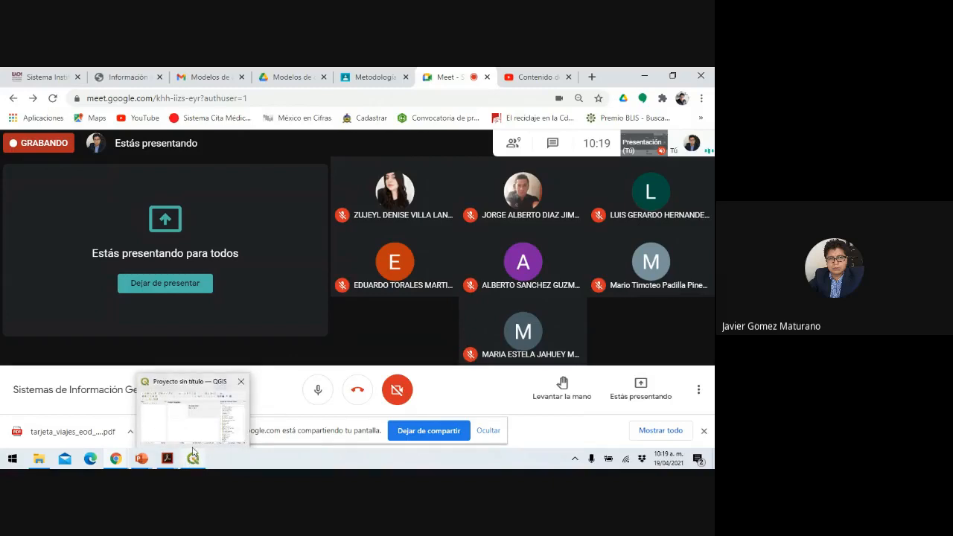
left_click(225, 417)
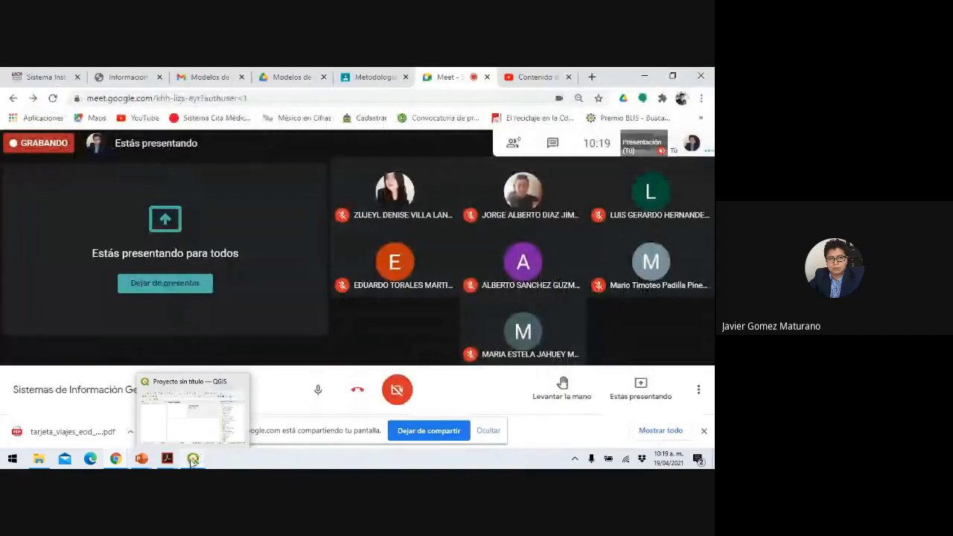
left_click(193, 461)
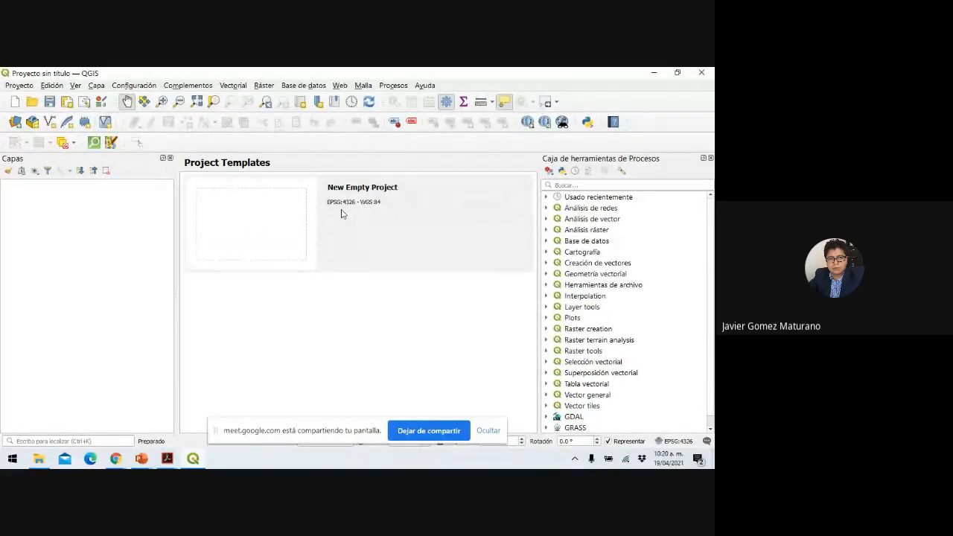
Paste the QGIS screenshot onto slide 1 of the blank presentation and start presenting it.
left_click(193, 460)
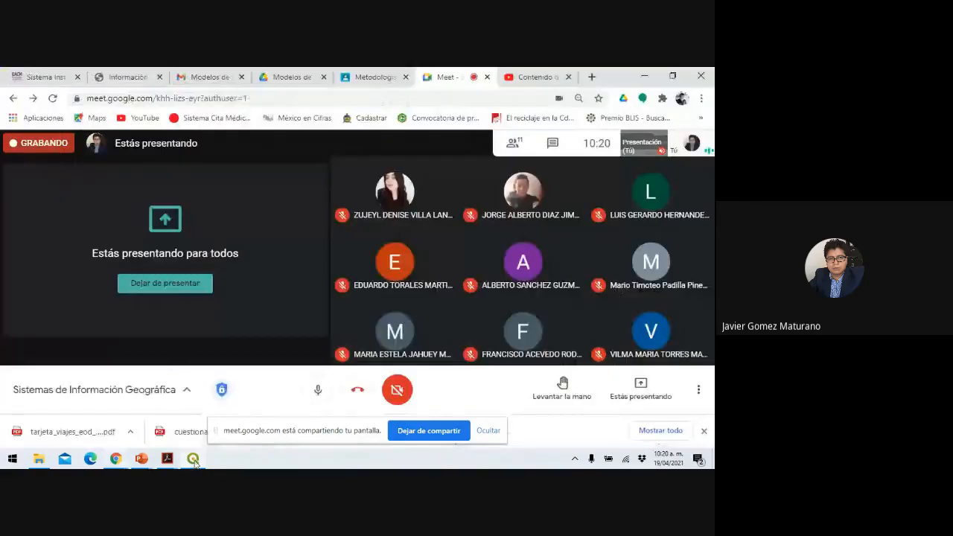
mouse_move(141, 458)
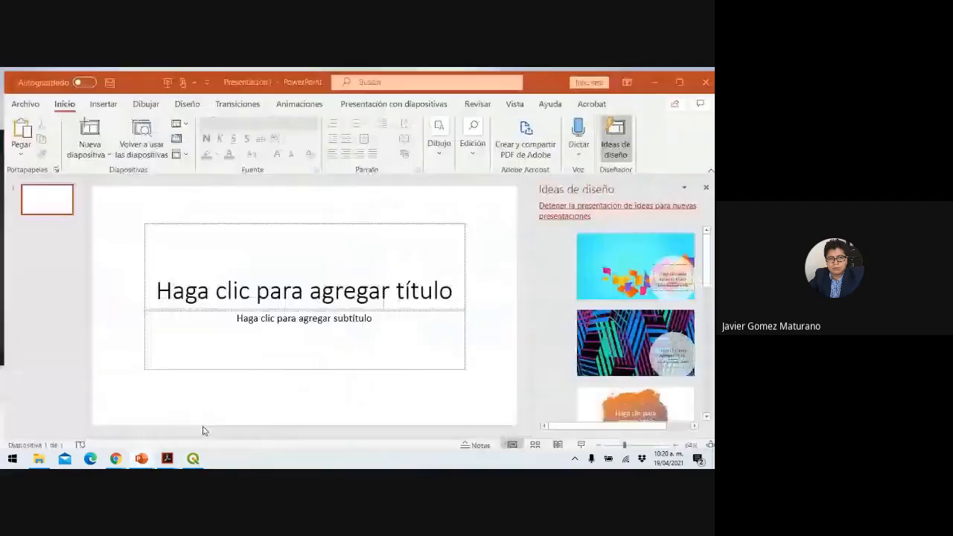
left_click(205, 430)
key("ctrl+v")
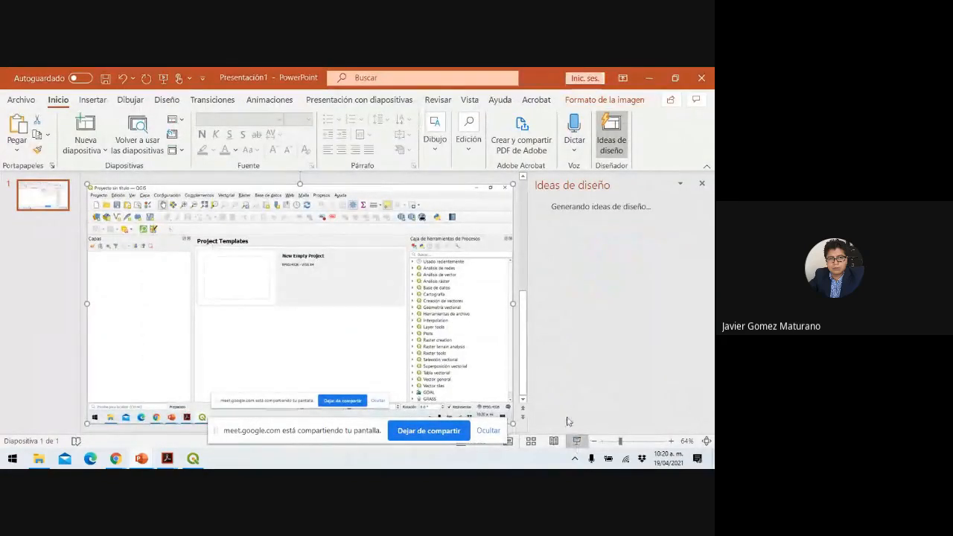
key("alt+Tab")
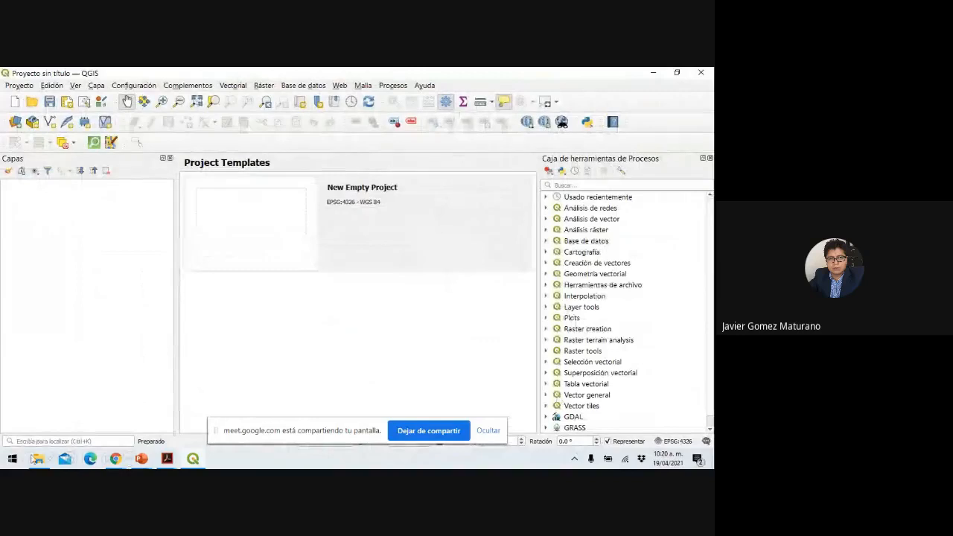
Circle the New Empty Project template in red with the slideshow pen.
left_click(49, 460)
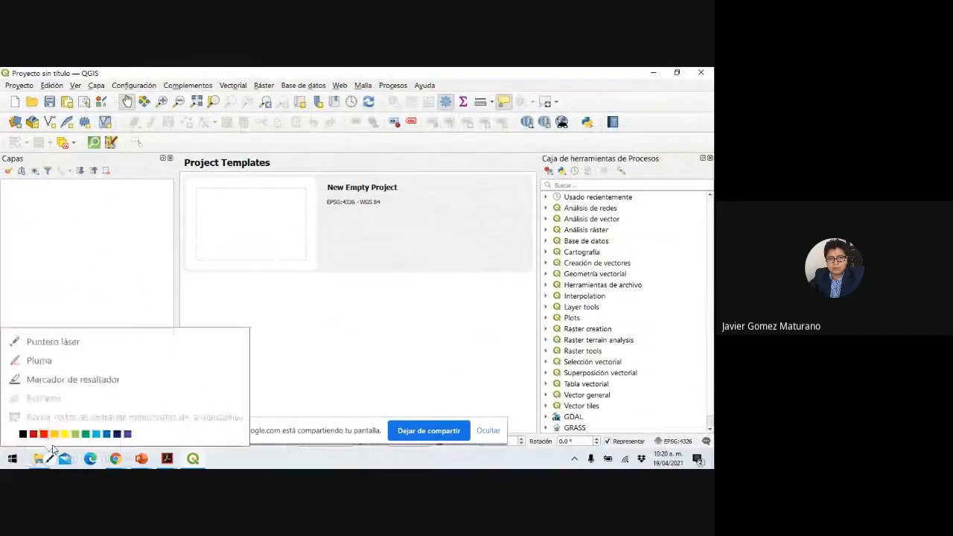
left_click(33, 360)
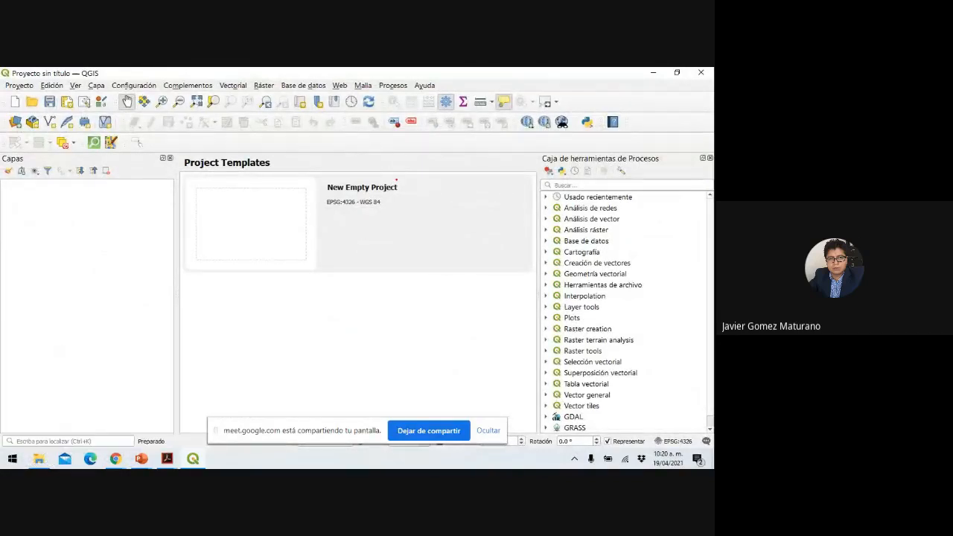
mouse_move(396, 180)
left_mouse_down()
mouse_move(170, 208)
mouse_move(168, 259)
mouse_move(322, 269)
mouse_move(394, 173)
left_mouse_up()
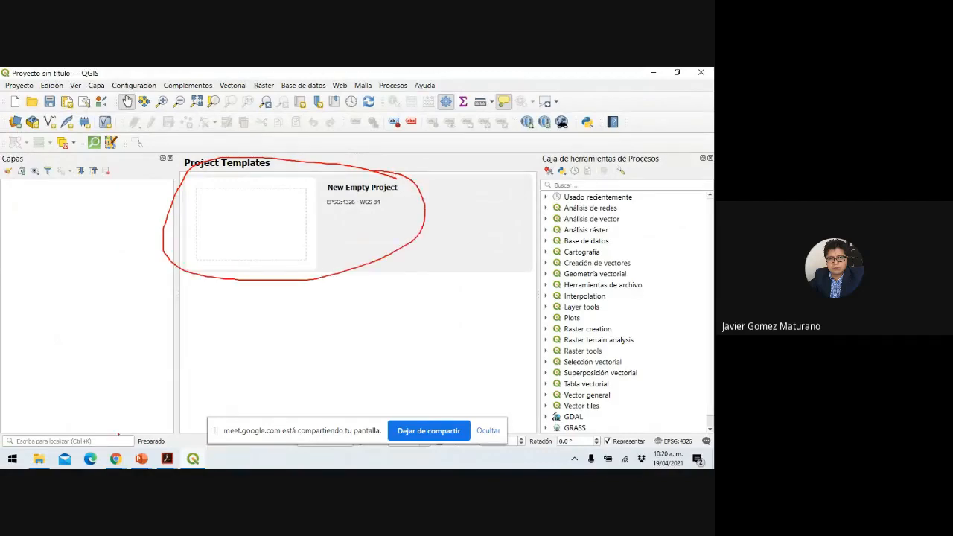
left_click(71, 461)
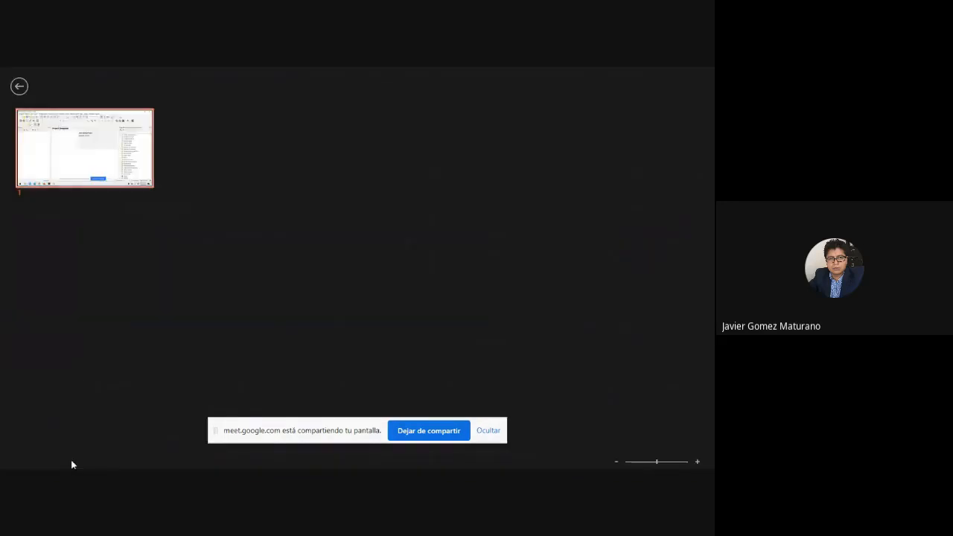
key("Escape")
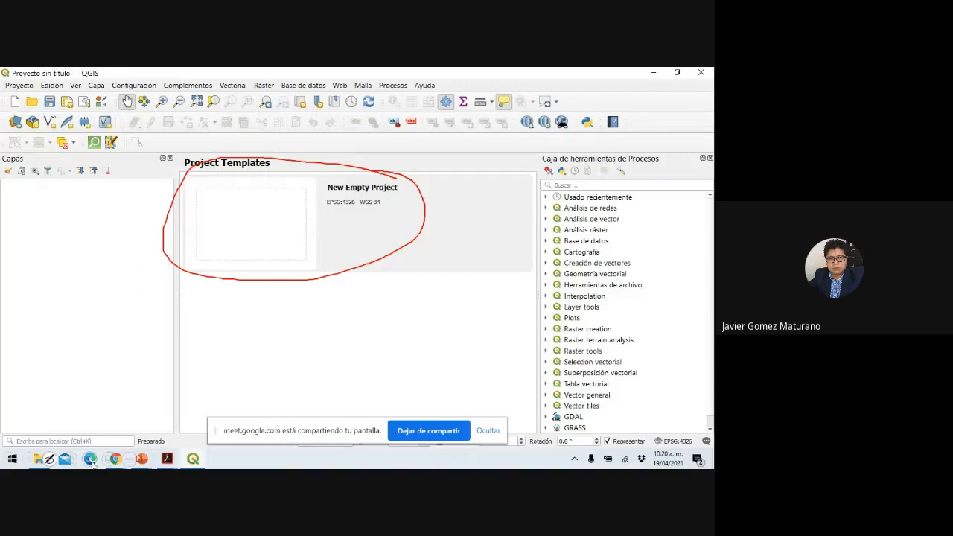
Zoom into the Project Templates area, end the show and discard the ink.
left_click(91, 460)
left_click(320, 210)
left_click(653, 73)
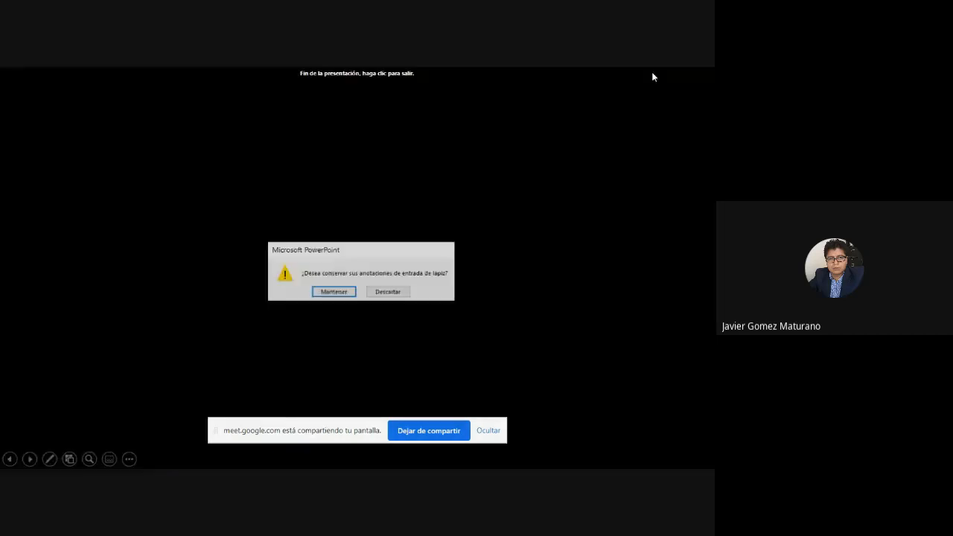
left_click(394, 295)
Open a new empty project in QGIS from the New Empty Project template.
left_click(191, 460)
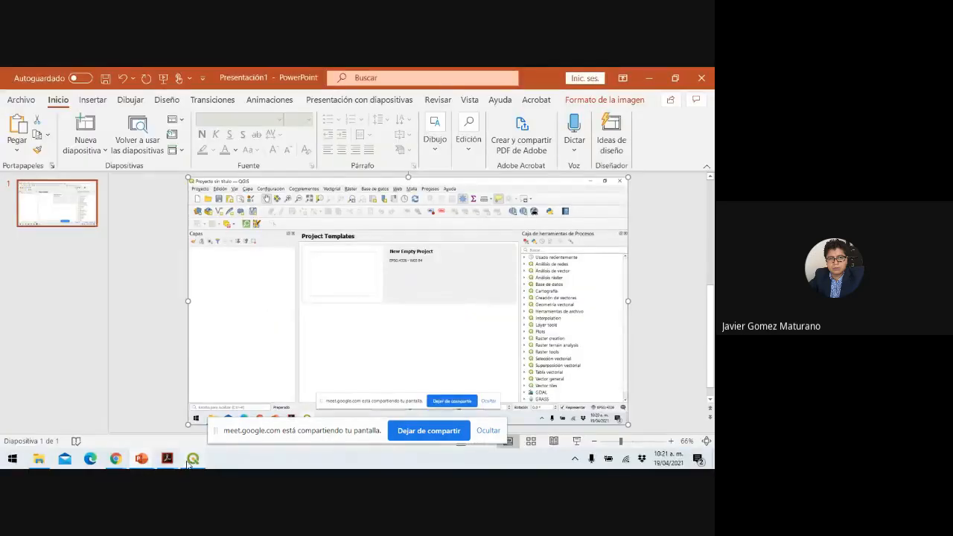
left_click(264, 227)
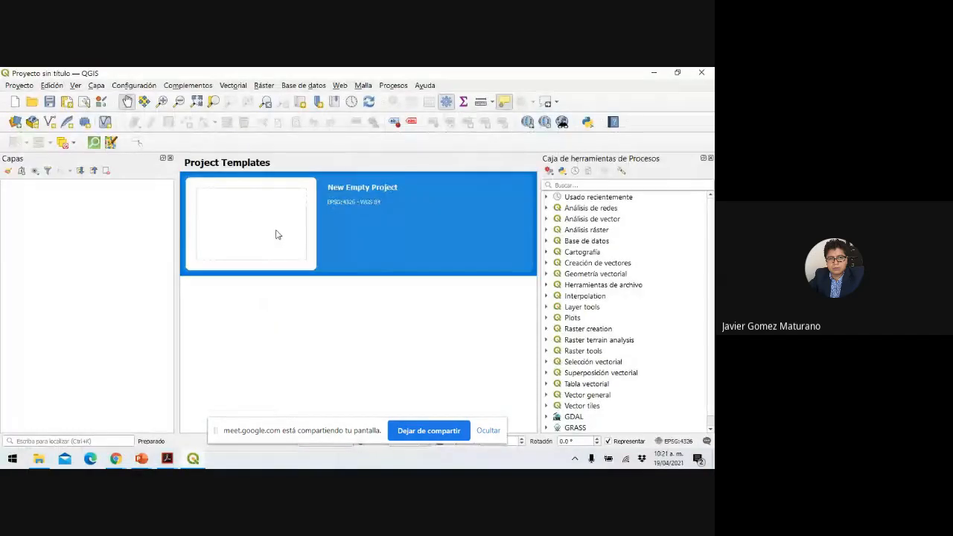
double_click(276, 230)
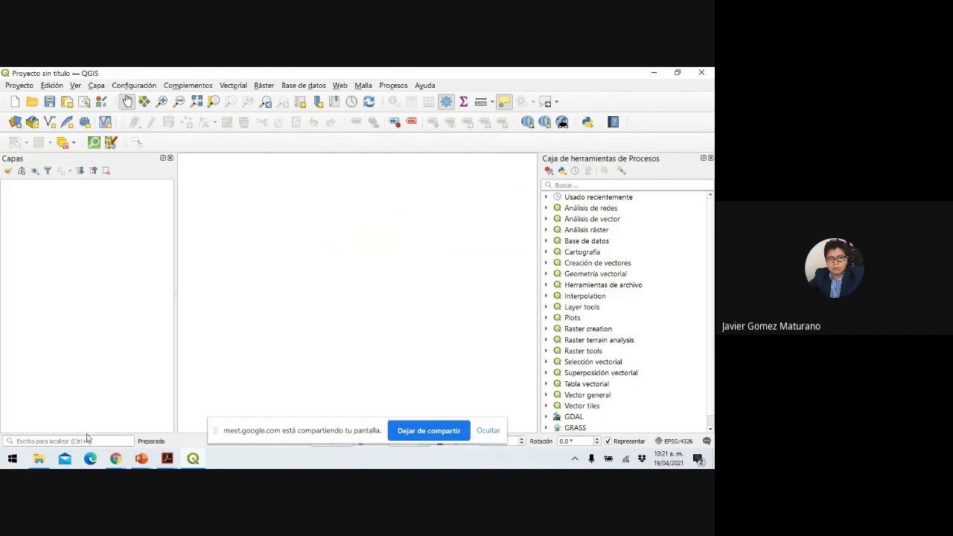
Accept the attendance confirmation, close the attendance page, and return to the Meet call.
mouse_move(115, 458)
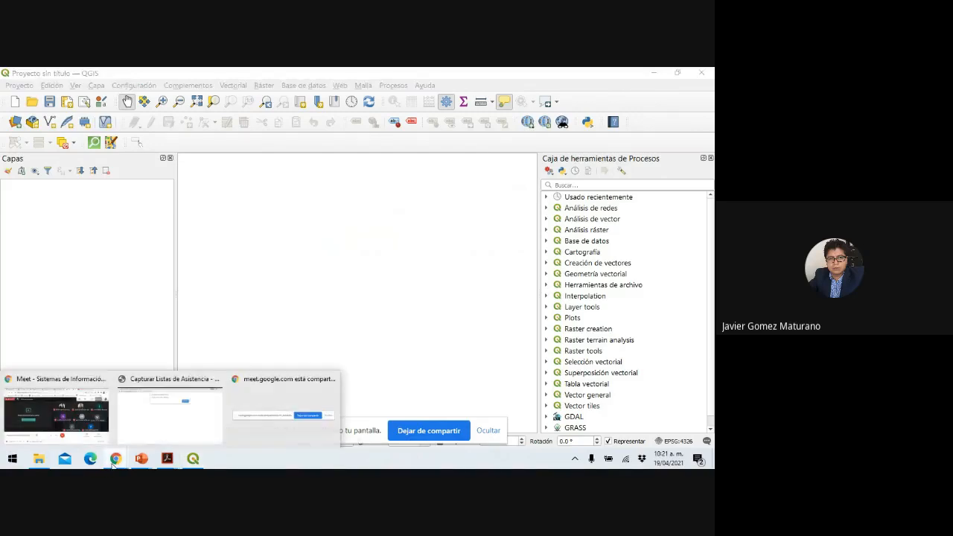
left_click(177, 409)
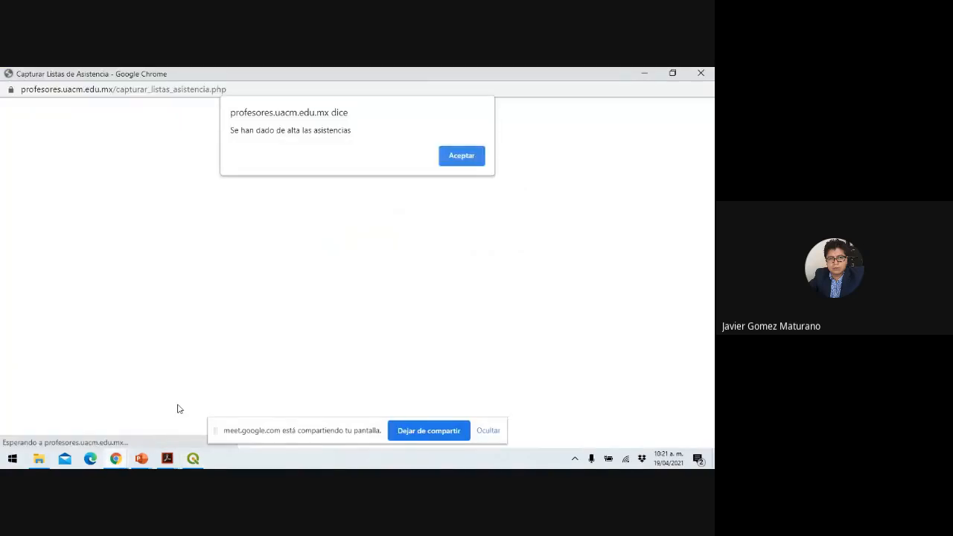
left_click(475, 160)
left_click(701, 73)
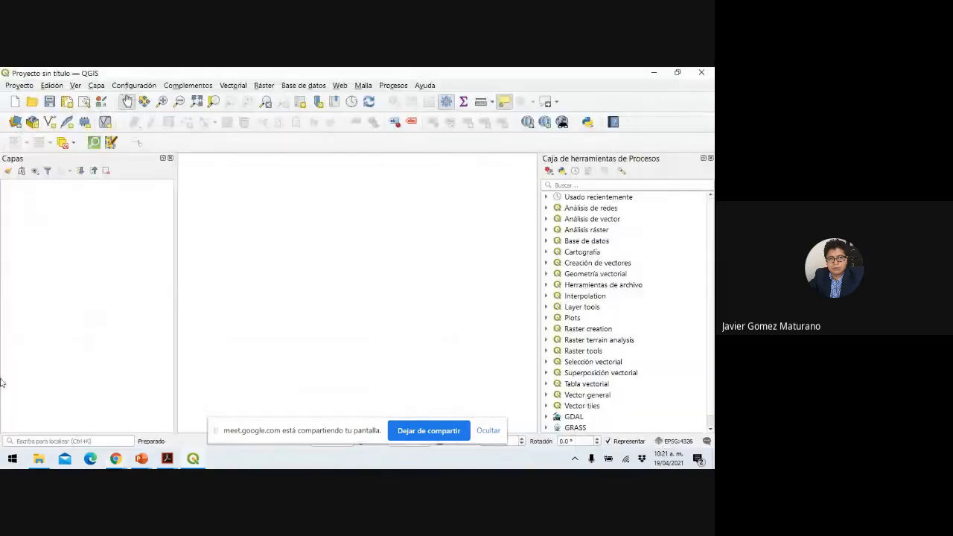
left_click(117, 459)
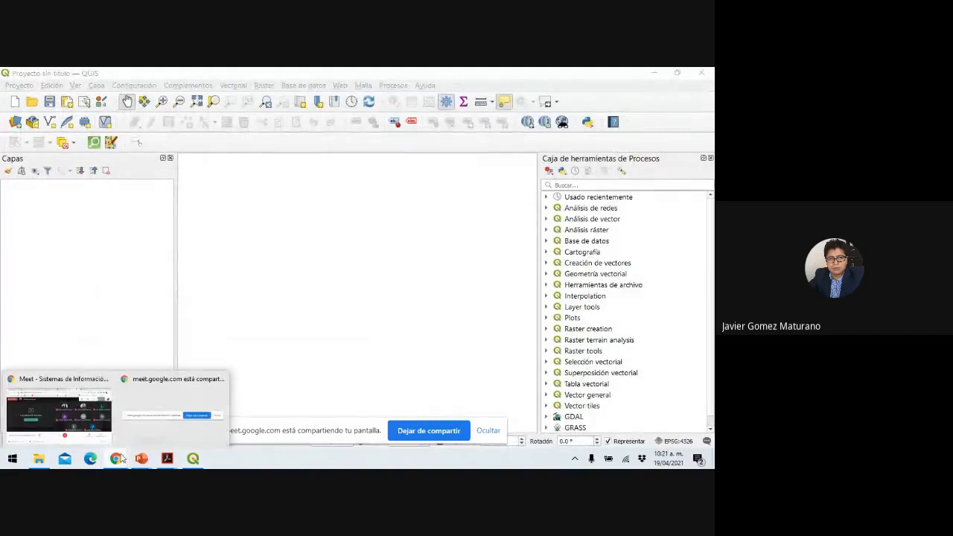
left_click(72, 425)
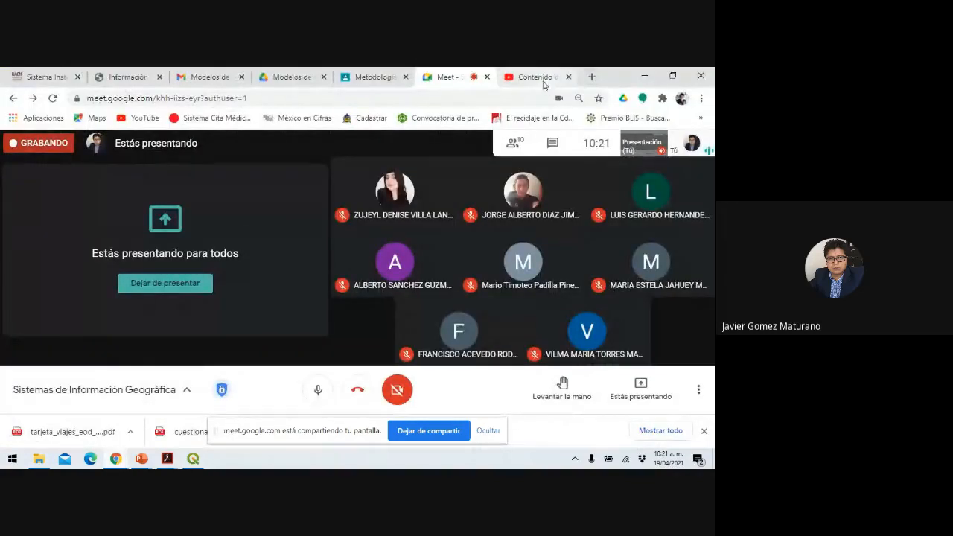
Search 'biblioteca digital de mapas inegi' in the Metodología tab and open the INEGI result.
left_click(370, 77)
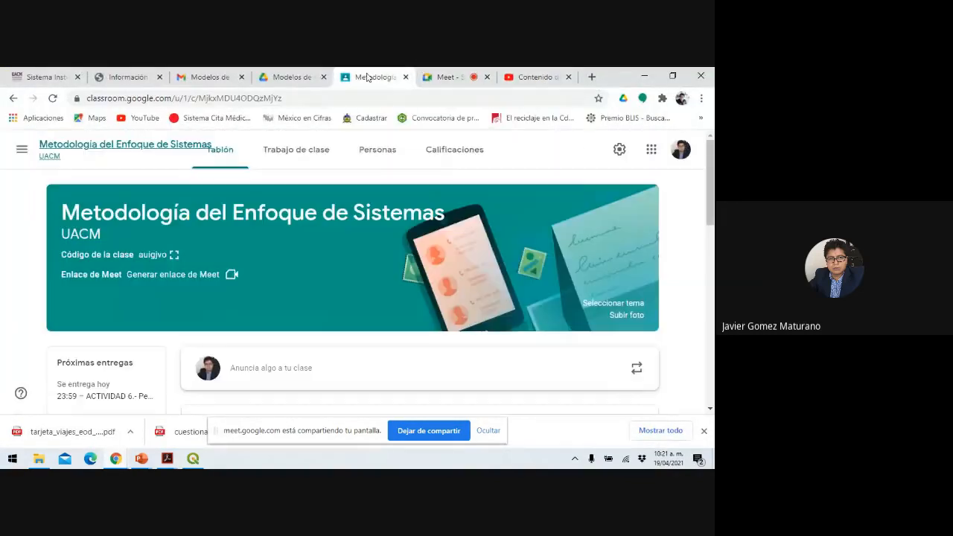
left_click(307, 98)
type("bibl")
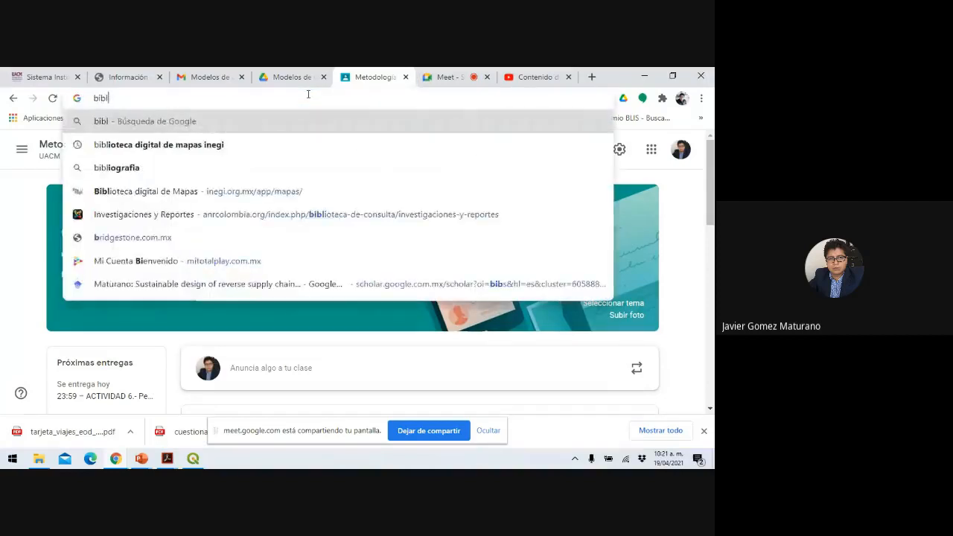
type("ioteca dig")
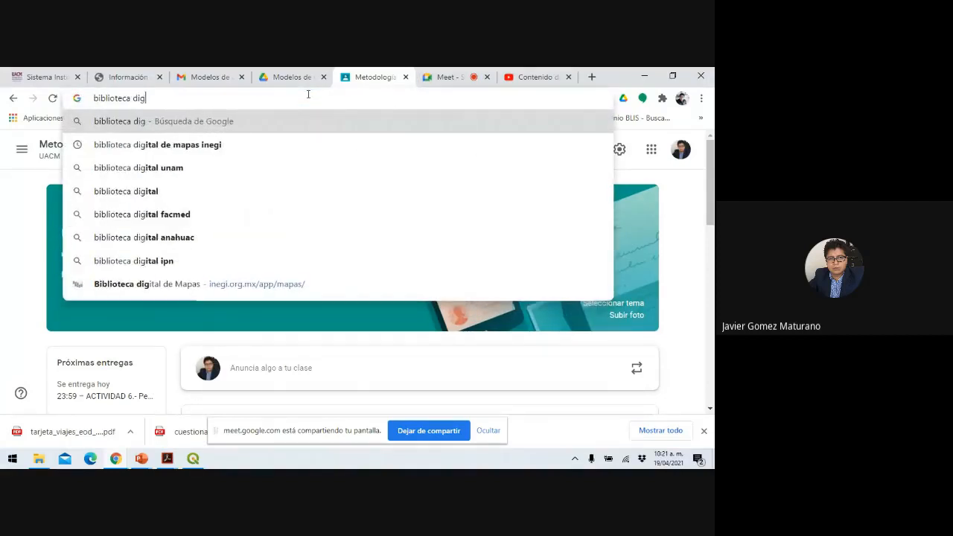
type("ital de m")
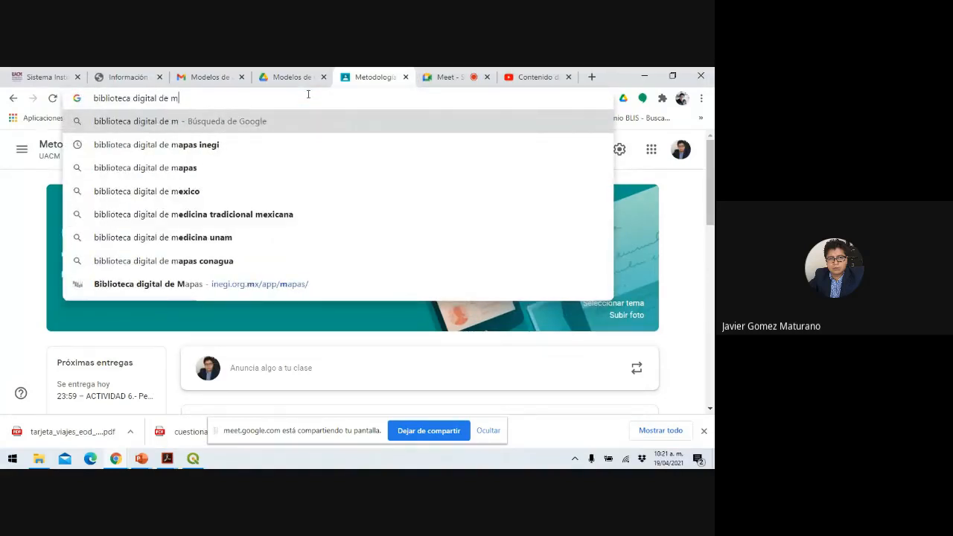
key("Down")
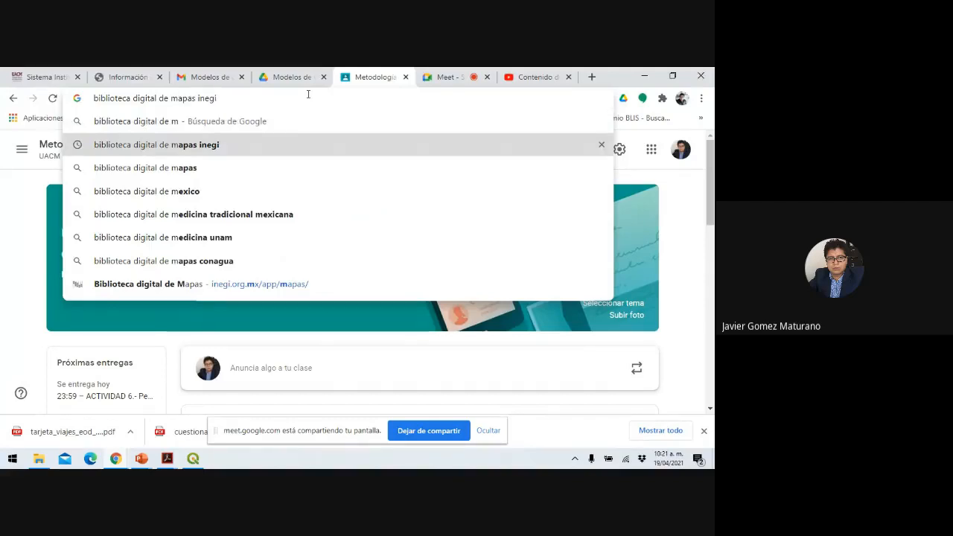
key("Return")
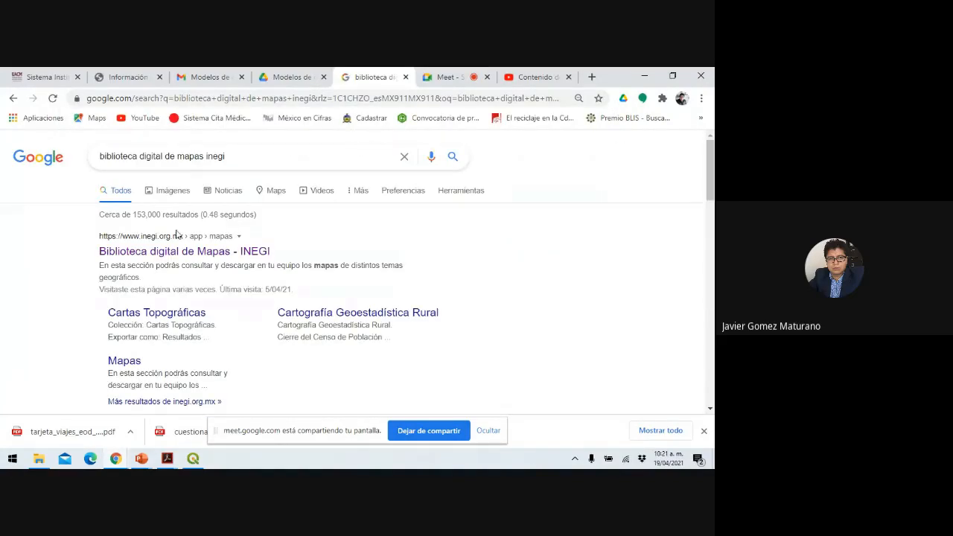
left_click(176, 254)
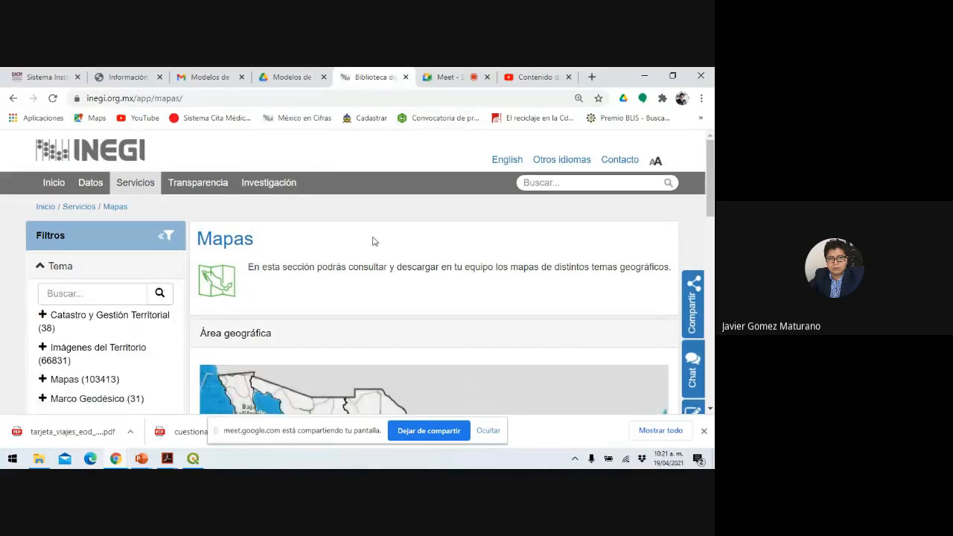
Zoom the coverage map to Ciudad de México and select Coyoacán, listing its 34 maps.
scroll(212, 270, "down", 5)
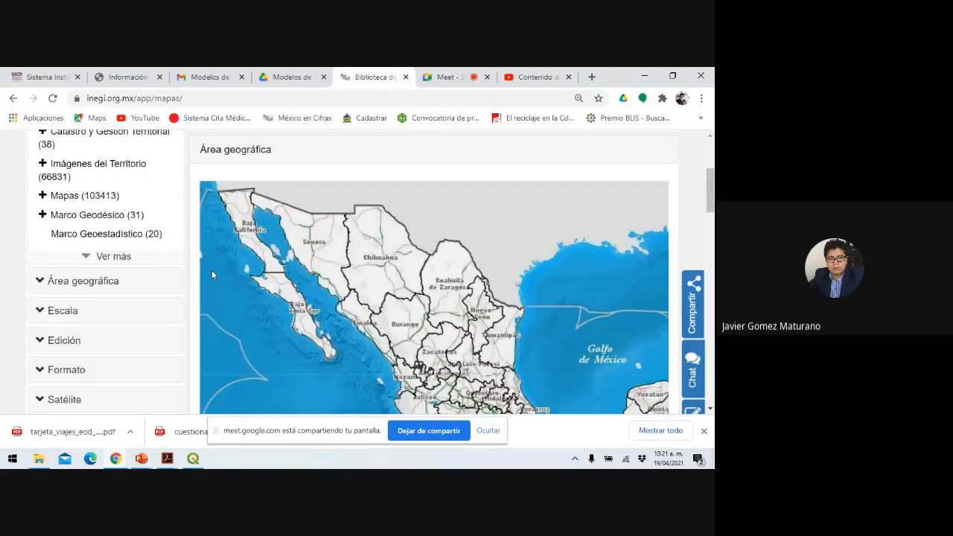
scroll(514, 328, "down", 1)
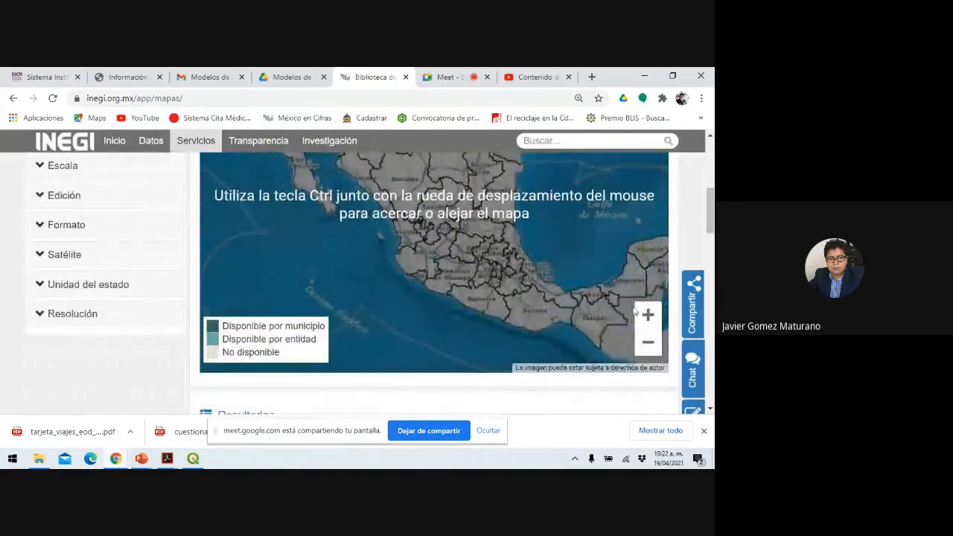
left_click(649, 317)
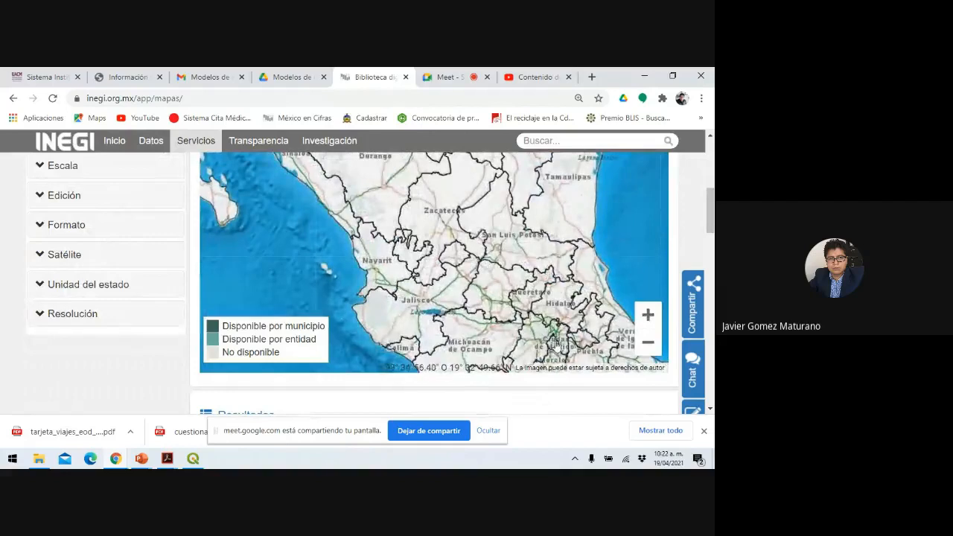
left_click(554, 344)
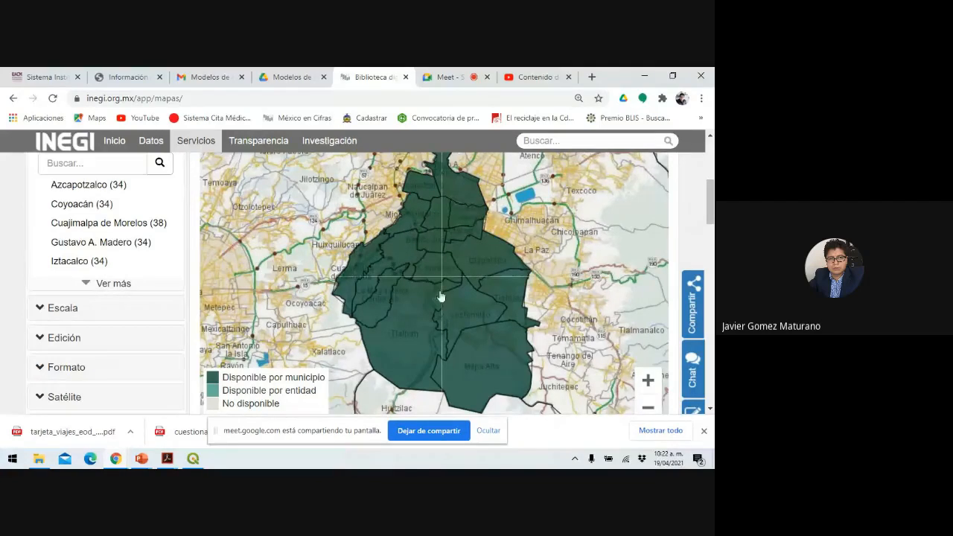
left_click(435, 269)
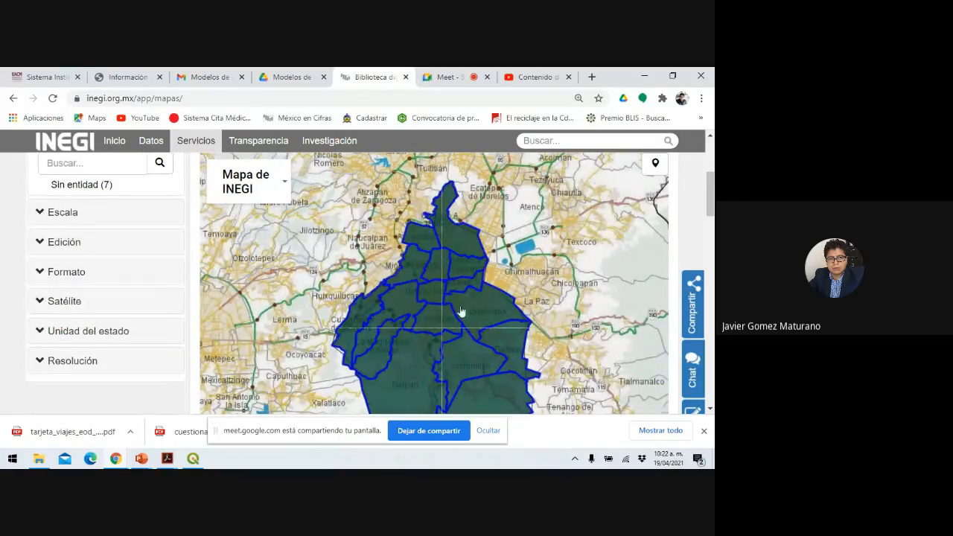
left_click(439, 322)
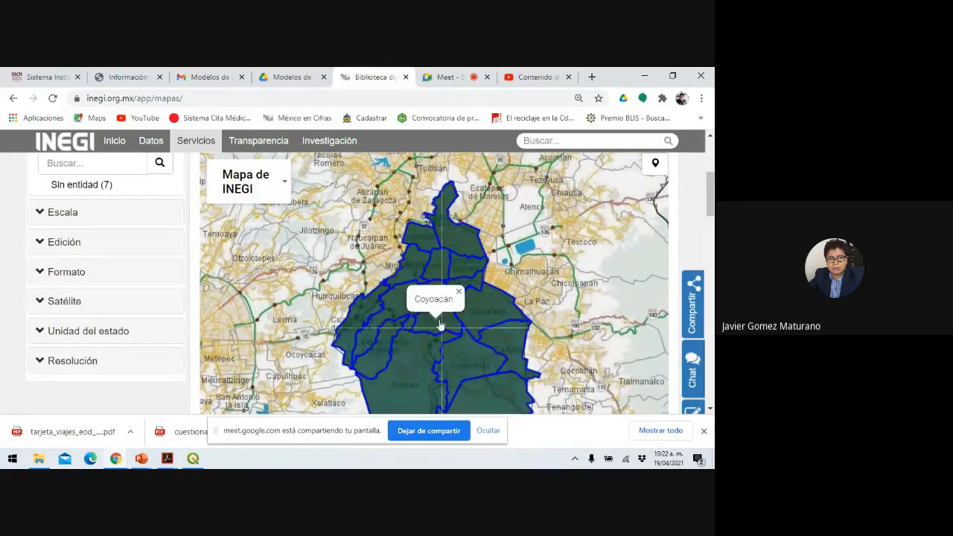
left_click(447, 322)
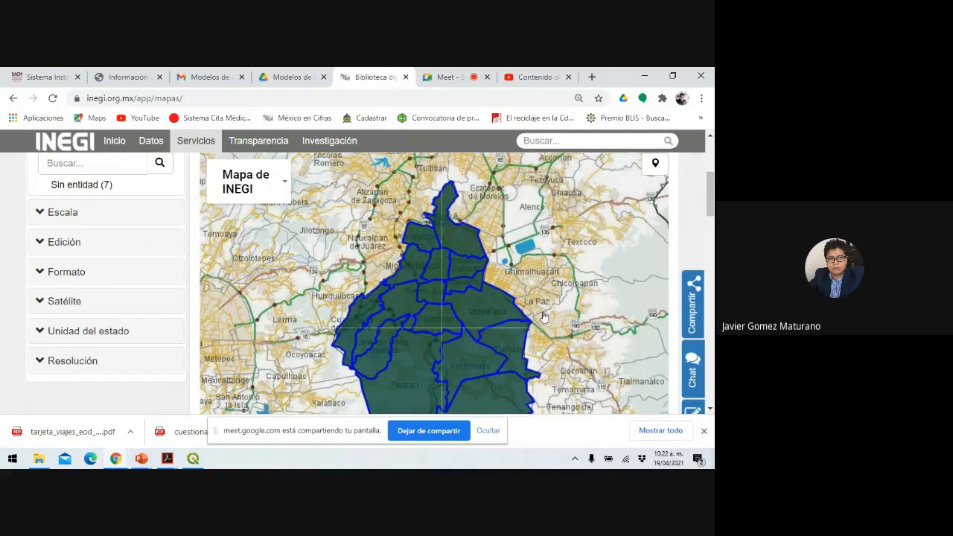
scroll(543, 316, "down", 10)
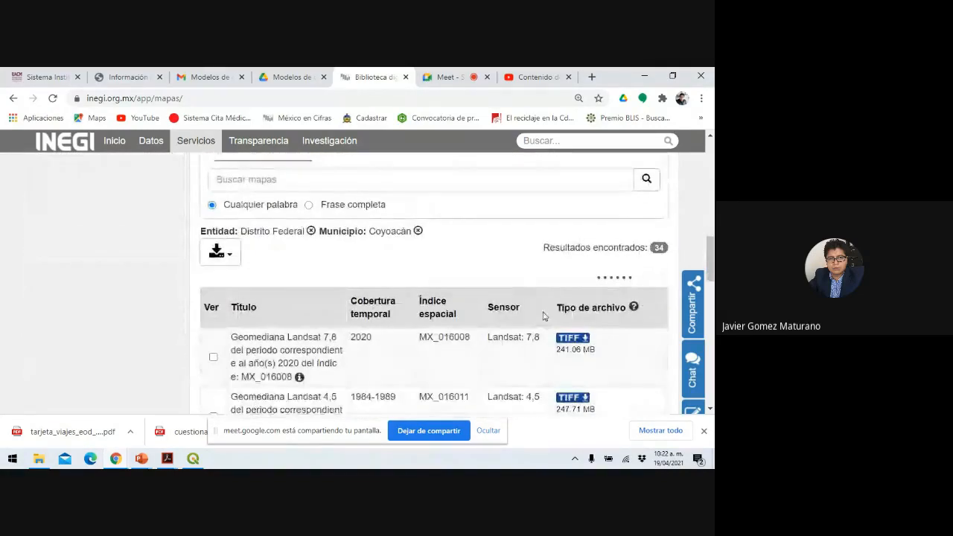
Add the shp (4) format filter and scroll to the resulting SHP downloads table.
scroll(543, 316, "down", 1)
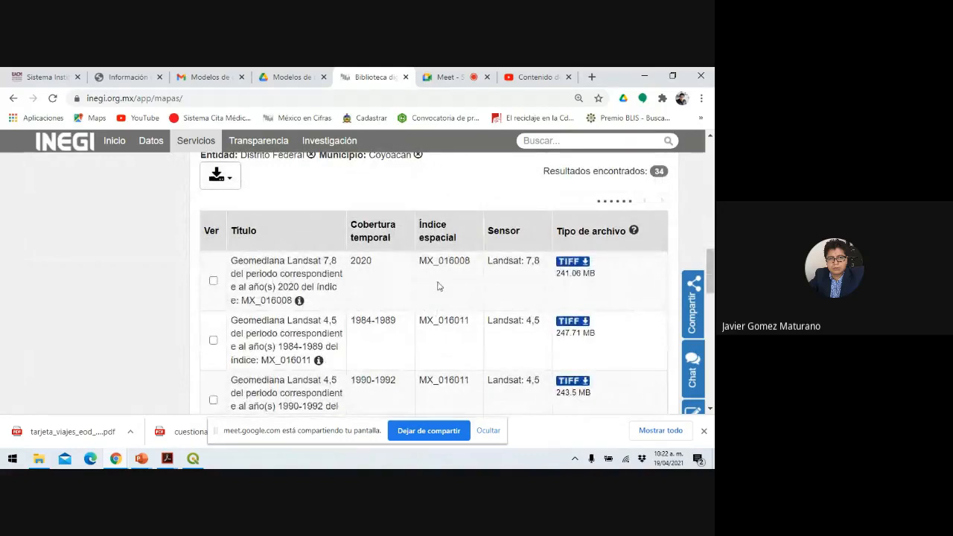
scroll(438, 285, "up", 1)
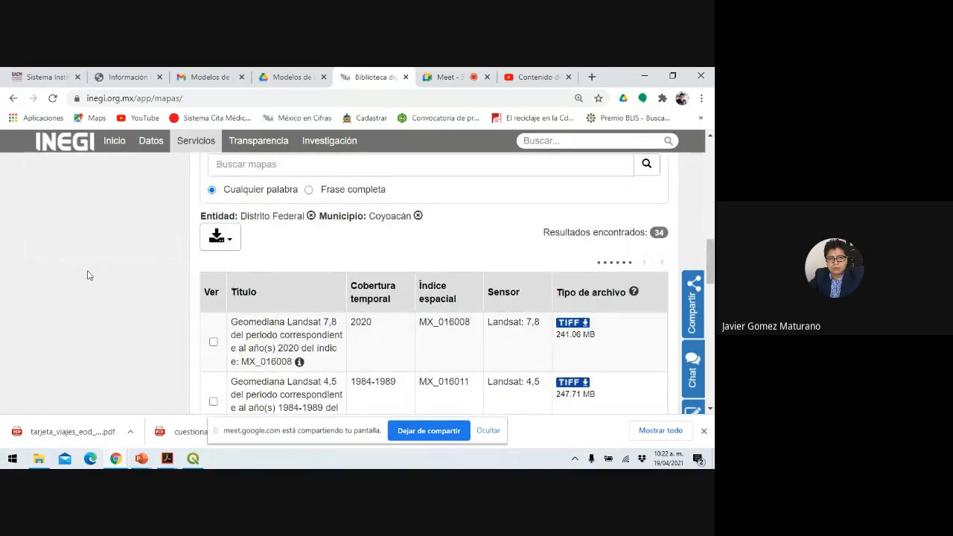
scroll(87, 275, "up", 4)
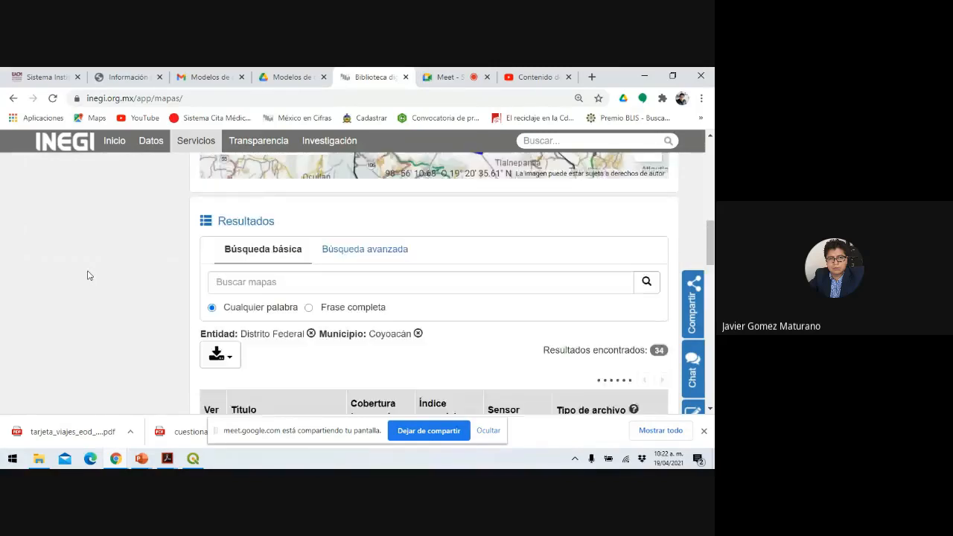
scroll(87, 275, "up", 2)
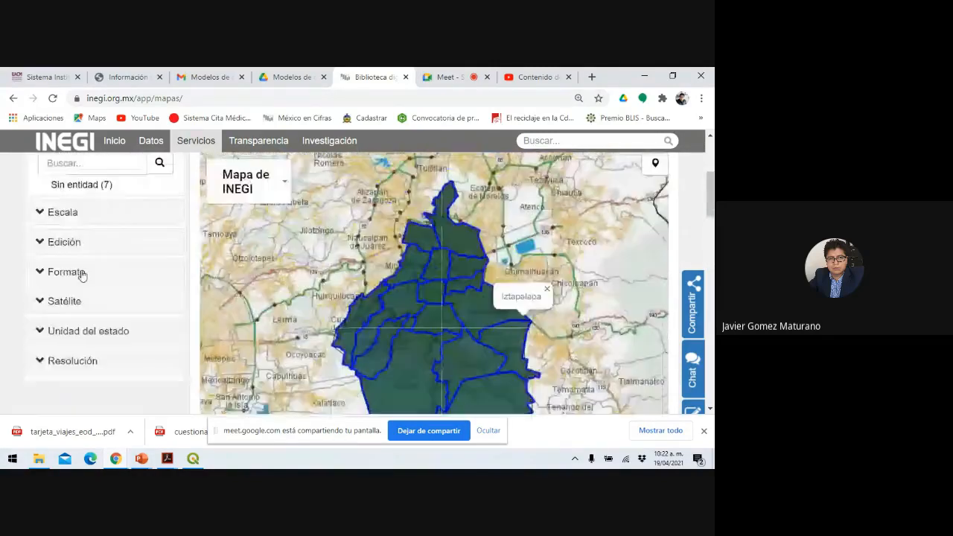
left_click(41, 274)
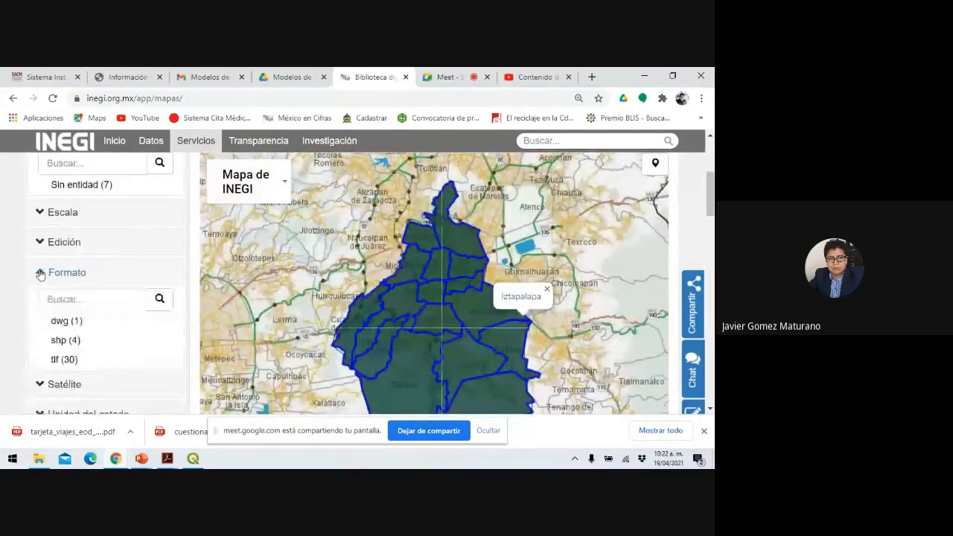
left_click(66, 342)
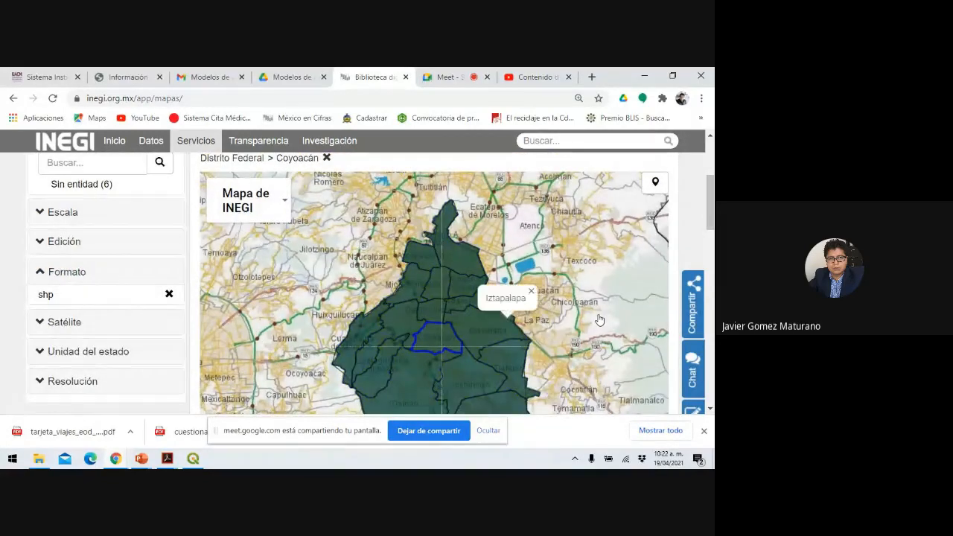
scroll(589, 321, "down", 2)
scroll(599, 320, "down", 6)
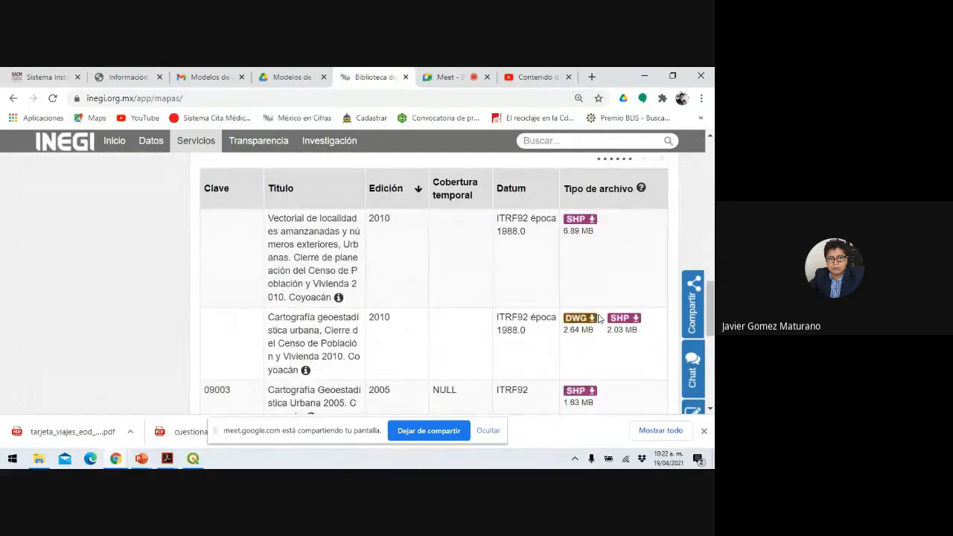
scroll(599, 320, "down", 1)
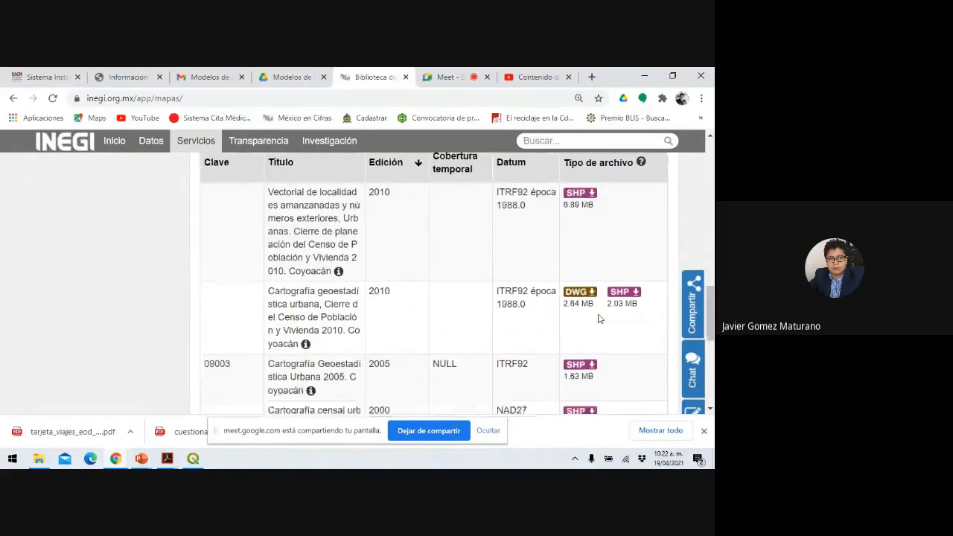
scroll(599, 319, "up", 1)
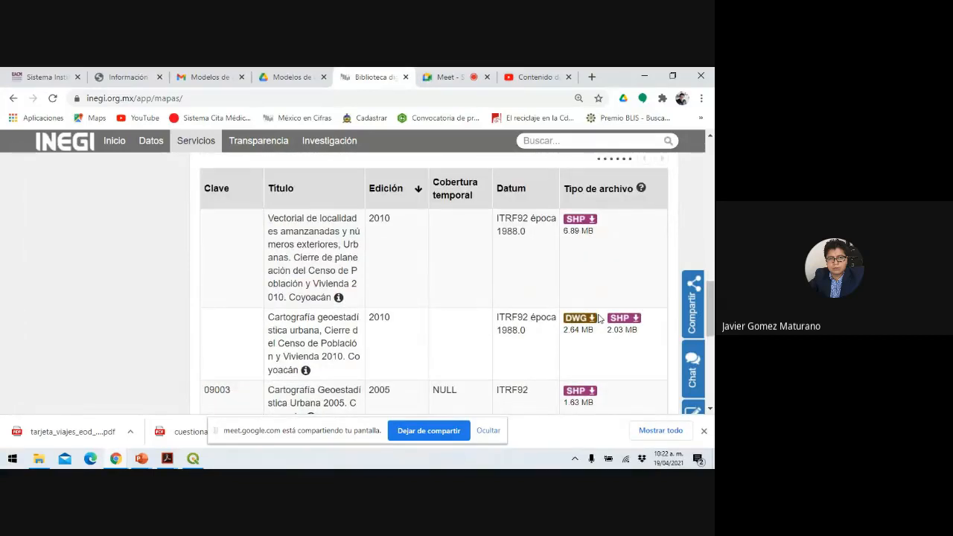
Add a Title Only slide 2 to Presentación1, paste the INEGI screenshot, and present it.
left_click(140, 459)
left_click(166, 423)
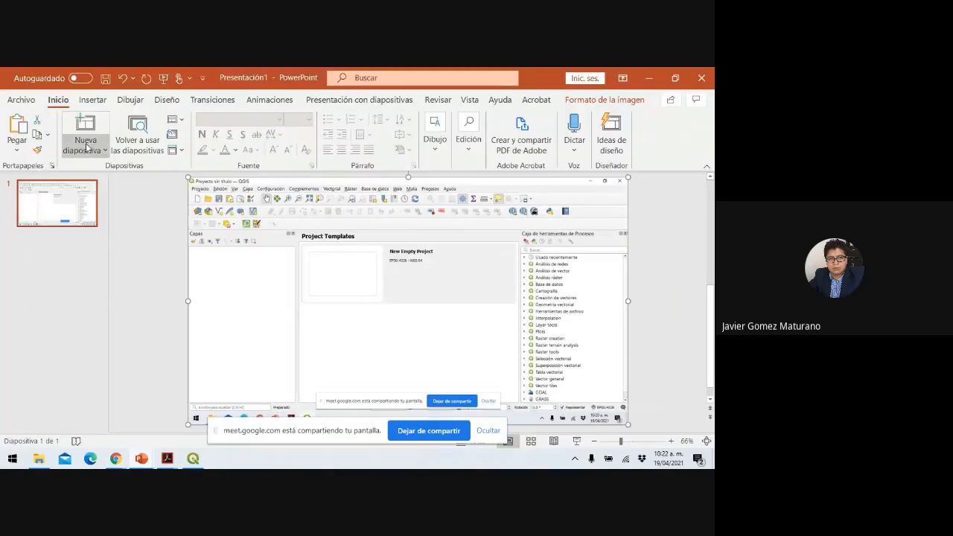
left_click(85, 145)
left_click(186, 343)
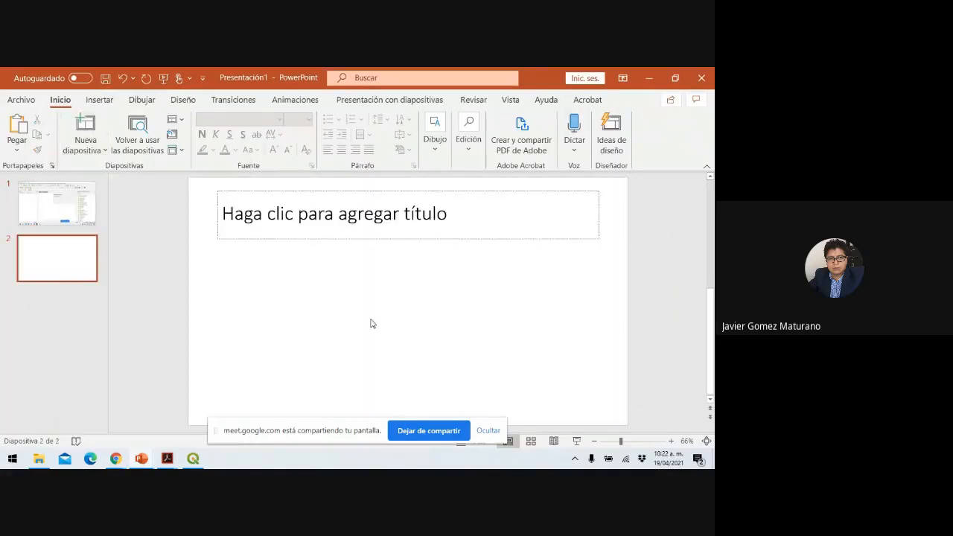
key("ctrl+v")
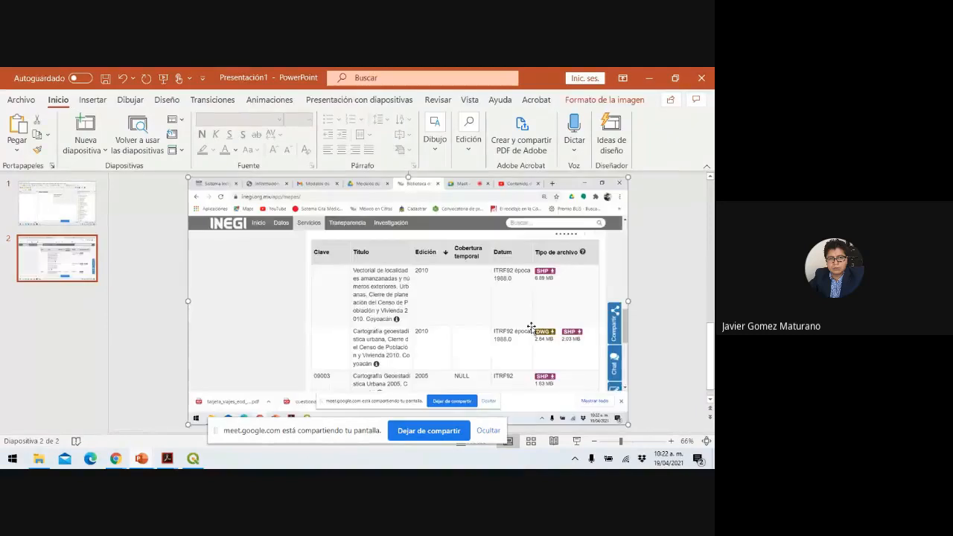
left_click(577, 442)
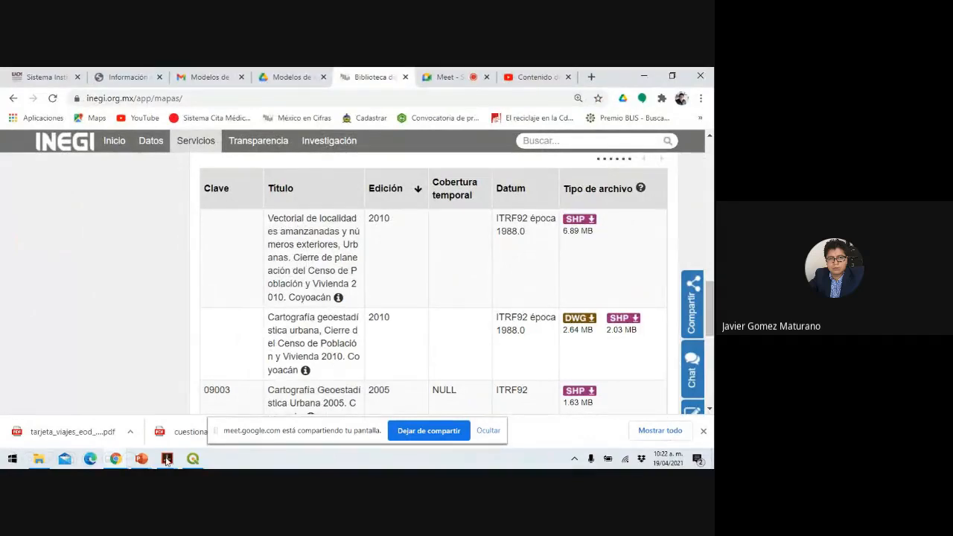
Underline the 2010 Vectorial de localidad title lines in red with the pen.
left_click(51, 459)
left_click(41, 360)
left_click_drag(268, 222, 357, 219)
left_click_drag(274, 235, 350, 240)
left_click_drag(268, 252, 358, 250)
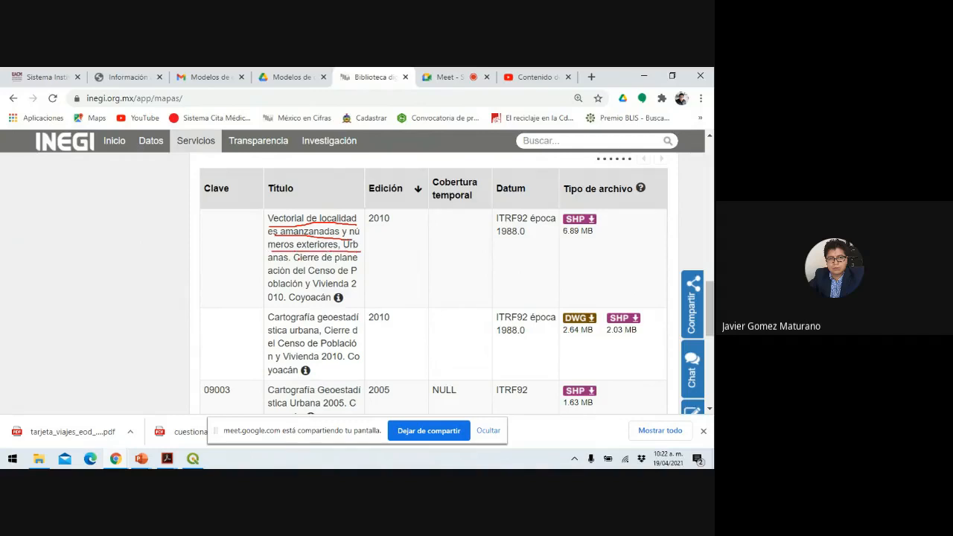
left_click_drag(272, 263, 362, 263)
left_click_drag(274, 275, 357, 275)
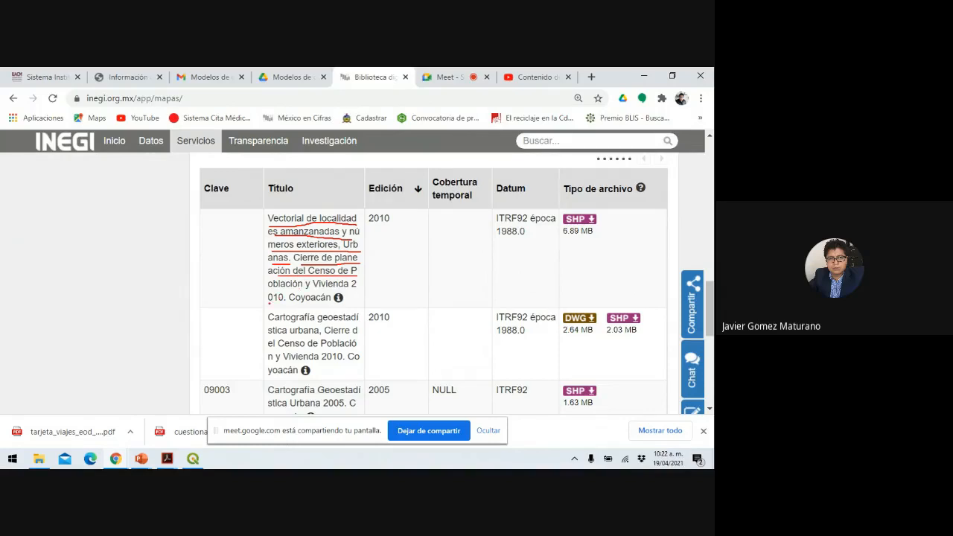
left_click_drag(269, 302, 288, 302)
left_click_drag(349, 239, 344, 250)
left_click_drag(267, 262, 293, 252)
Circle the 6.89 MB SHP download and underline the Cartografía geoestadística urbana title.
mouse_move(609, 206)
left_mouse_down()
mouse_move(576, 206)
mouse_move(605, 238)
mouse_move(594, 204)
mouse_move(578, 201)
left_mouse_up()
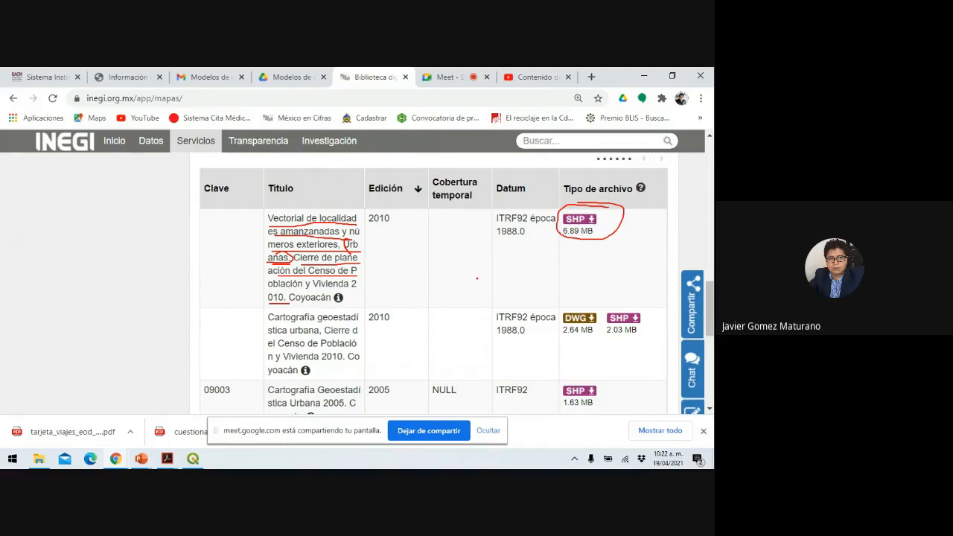
left_click_drag(273, 328, 347, 319)
mouse_move(274, 334)
left_mouse_down()
mouse_move(362, 335)
mouse_move(303, 350)
mouse_move(356, 349)
left_mouse_up()
left_click_drag(277, 362, 312, 360)
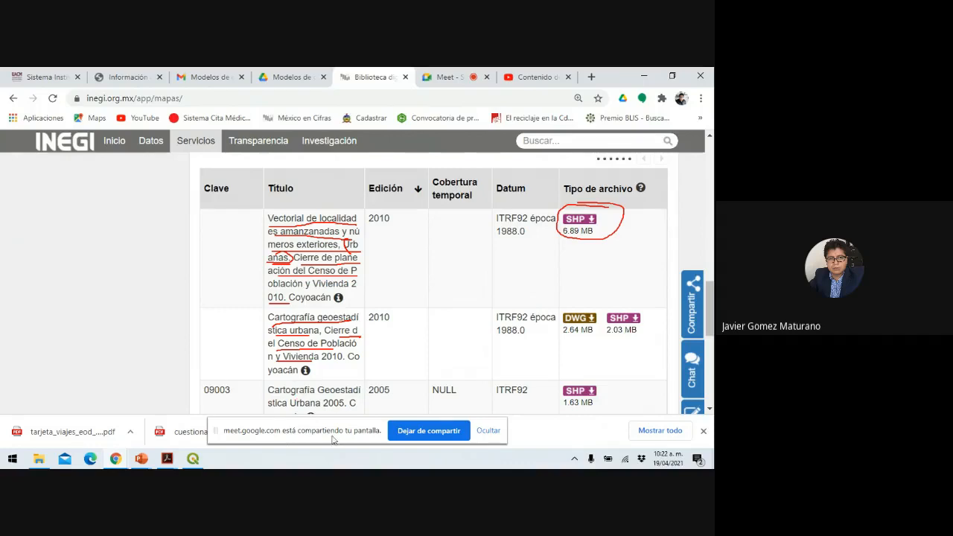
left_click_drag(335, 439, 301, 287)
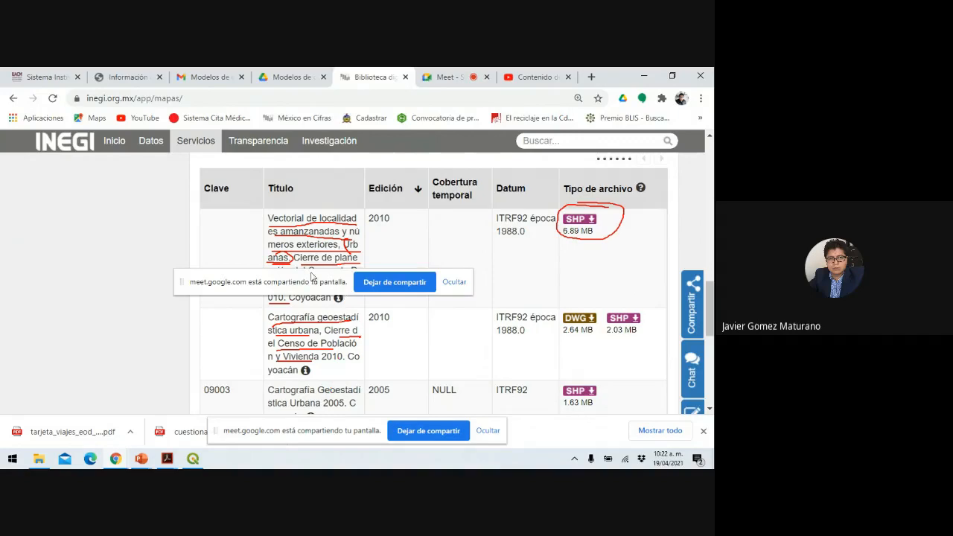
left_click_drag(306, 288, 260, 397)
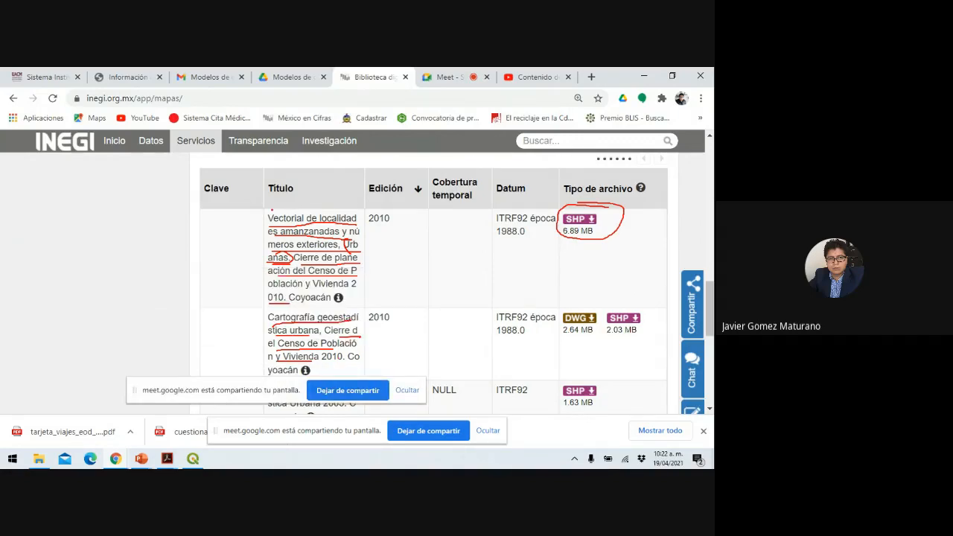
Circle the first title, arrow it to its SHP download, end the show and keep the ink.
mouse_move(270, 210)
left_mouse_down()
mouse_move(239, 235)
mouse_move(256, 295)
mouse_move(327, 310)
mouse_move(387, 295)
mouse_move(377, 216)
mouse_move(338, 199)
mouse_move(284, 198)
mouse_move(258, 216)
left_mouse_up()
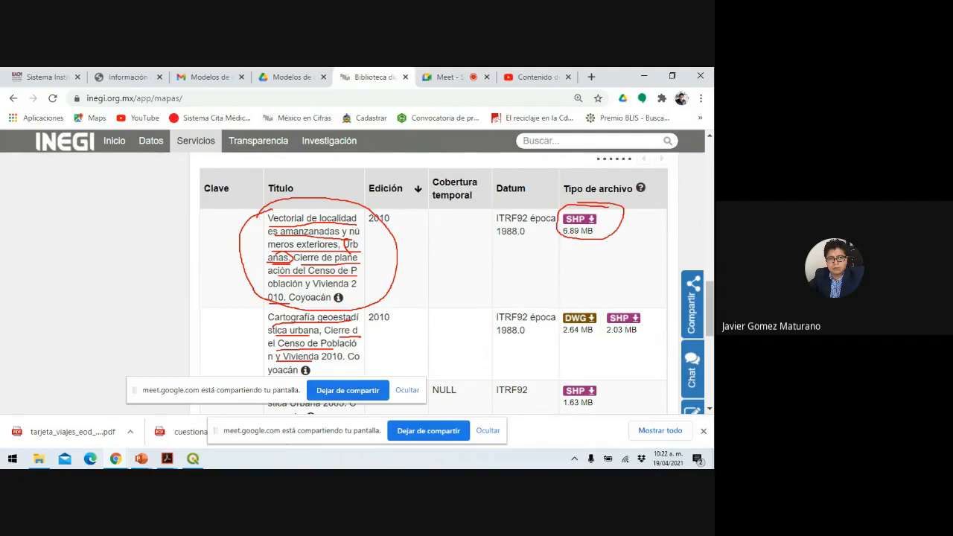
mouse_move(398, 264)
left_mouse_down()
mouse_move(559, 242)
mouse_move(549, 253)
left_mouse_up()
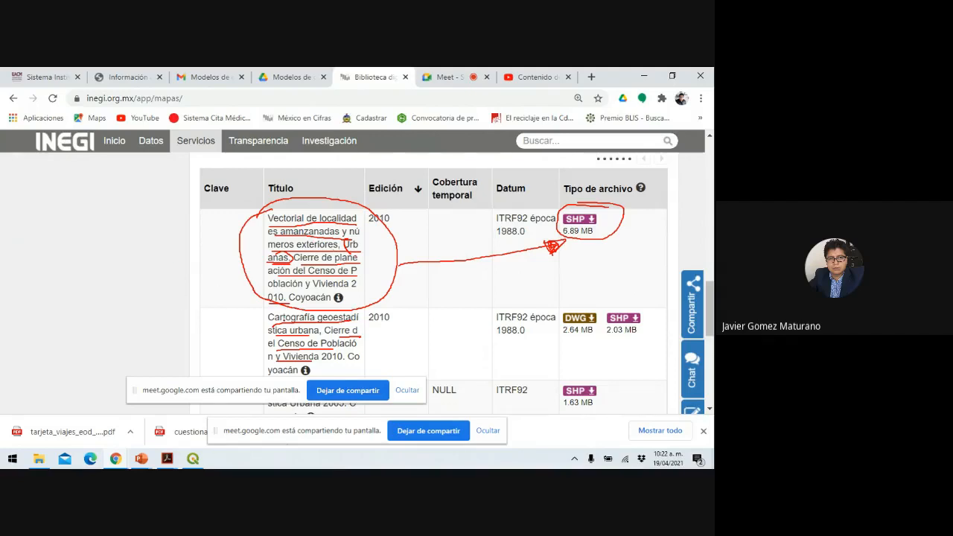
key("Escape")
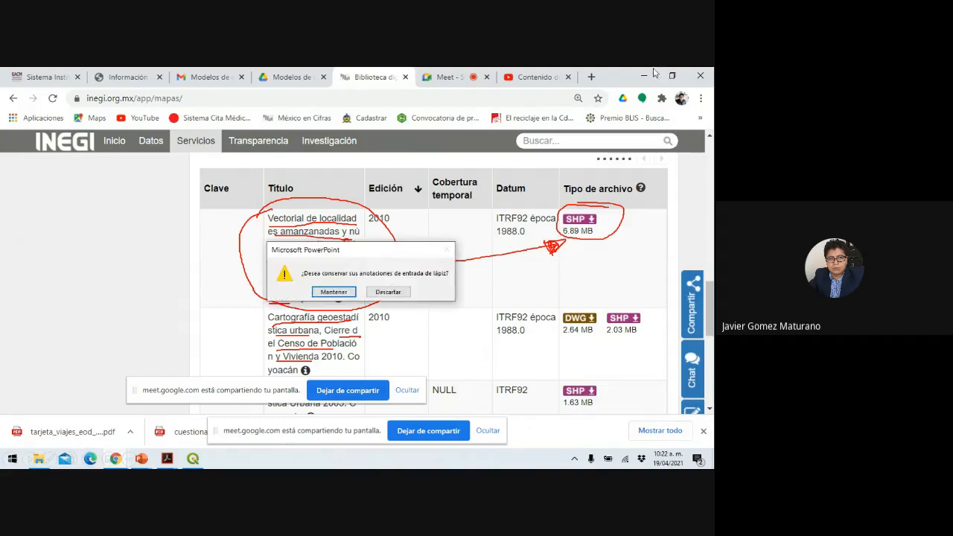
left_click(339, 295)
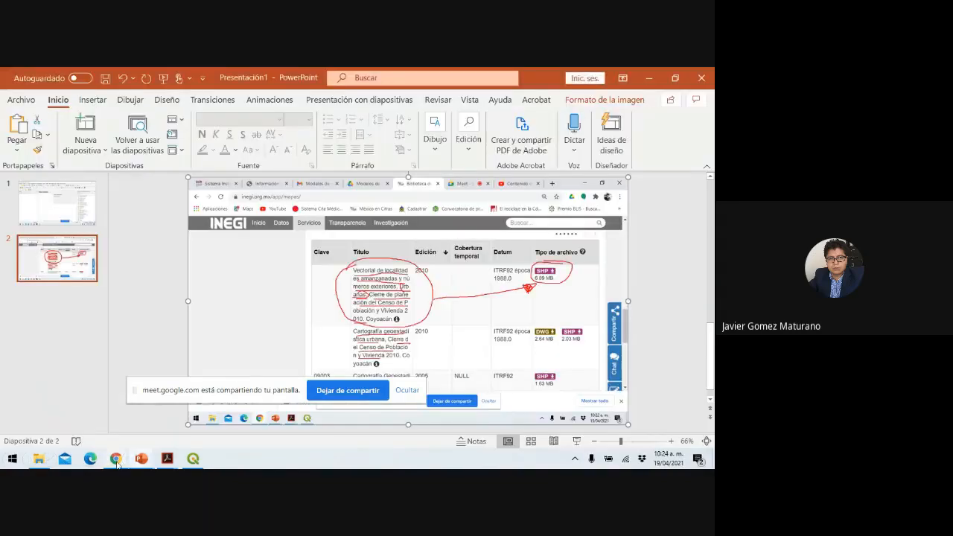
Download the 6.89 MB Coyoacán localities SHP zip from INEGI Mapas, set to open when finished.
mouse_move(116, 458)
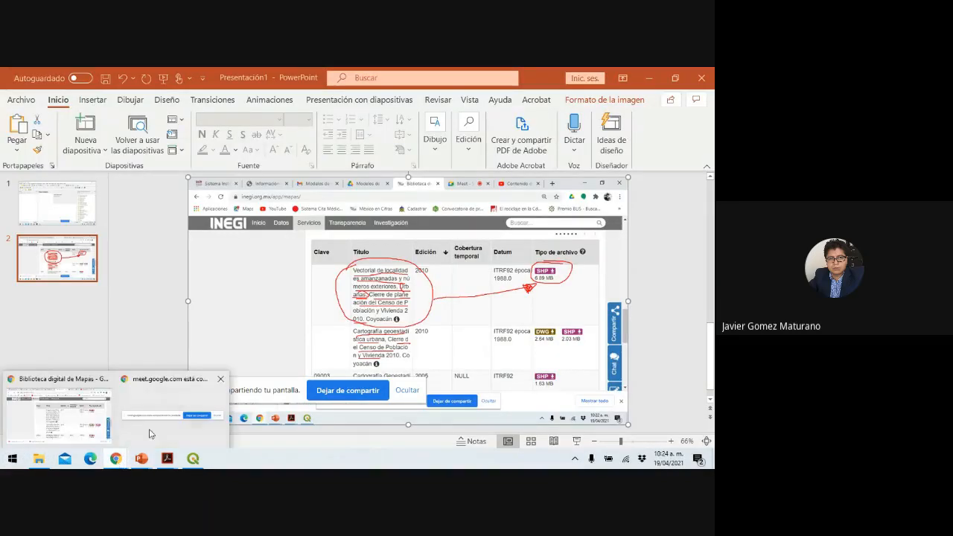
left_click(81, 435)
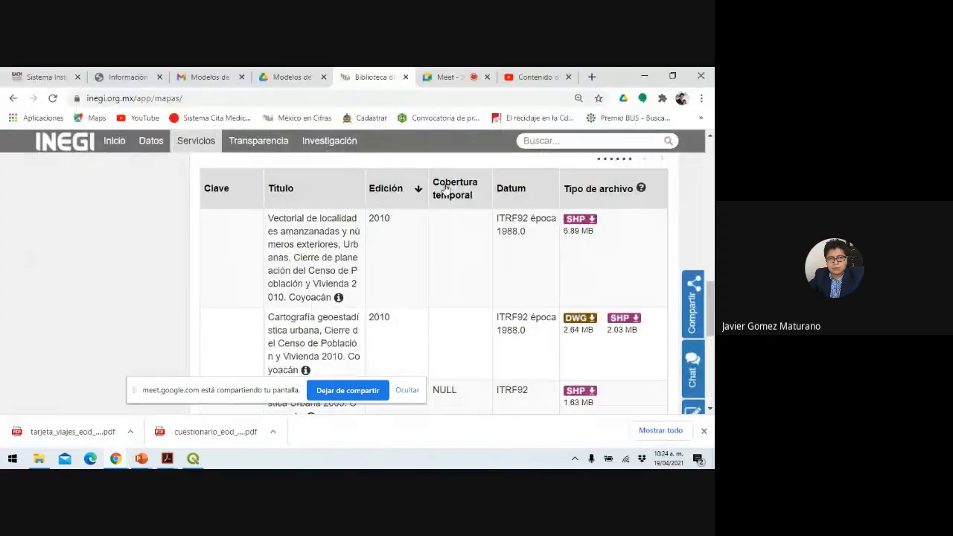
left_click(582, 221)
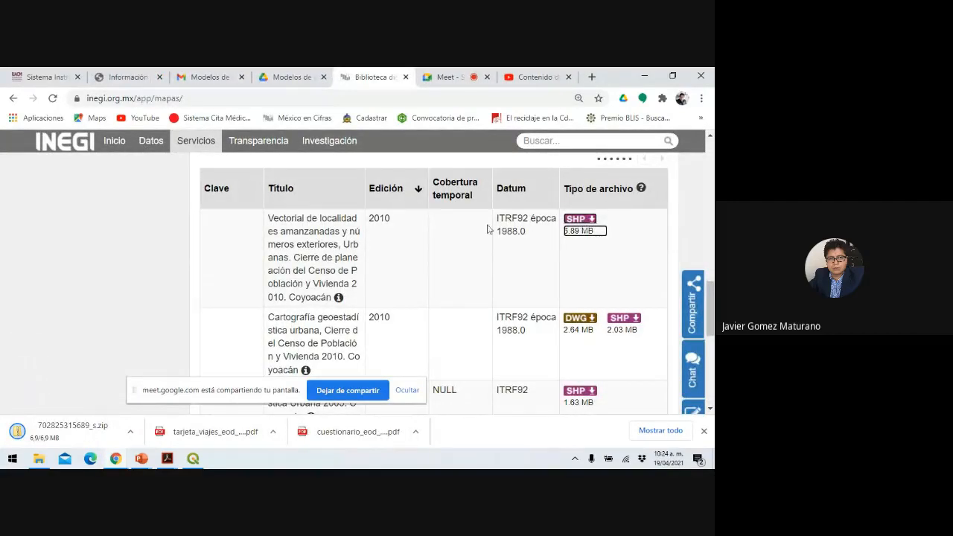
left_click(66, 436)
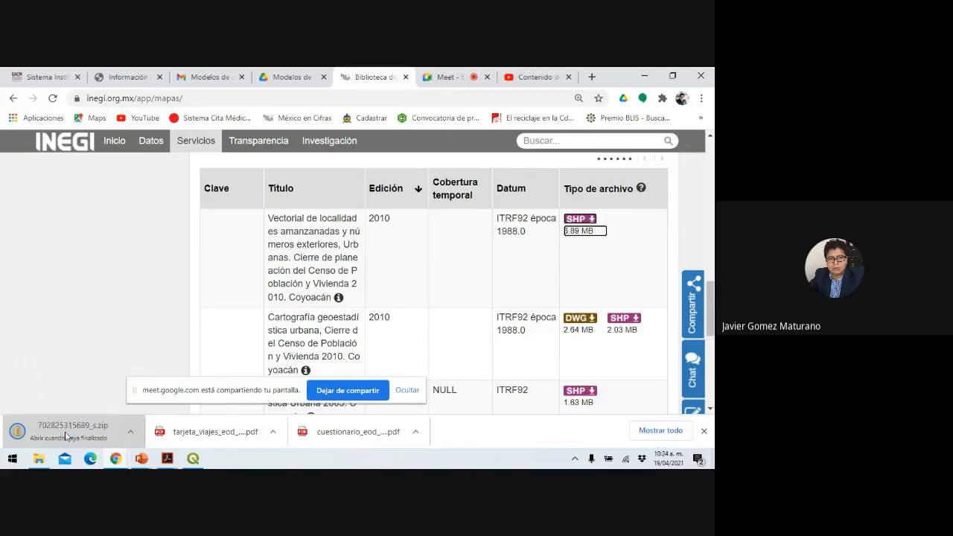
Show the downloaded zip in its folder from the download's menu.
left_click(130, 431)
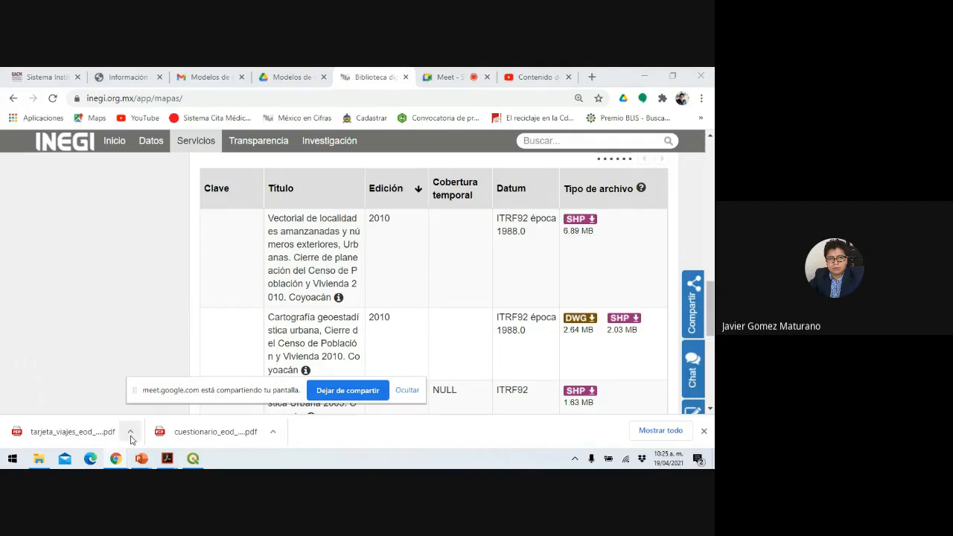
left_click(130, 435)
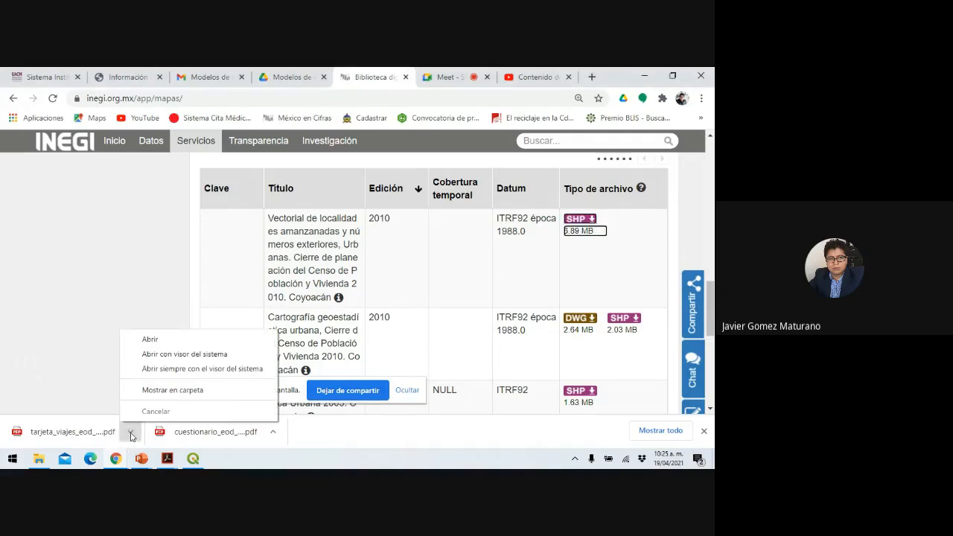
left_click(164, 389)
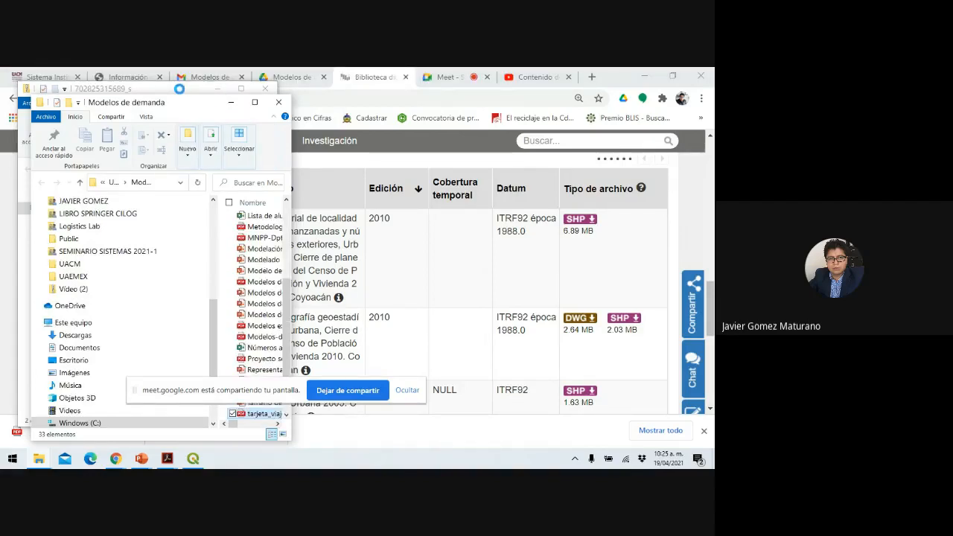
Minimize Modelos de demanda and select the FICHA TÉCNICA PDF in the maximized zip window.
left_click(231, 107)
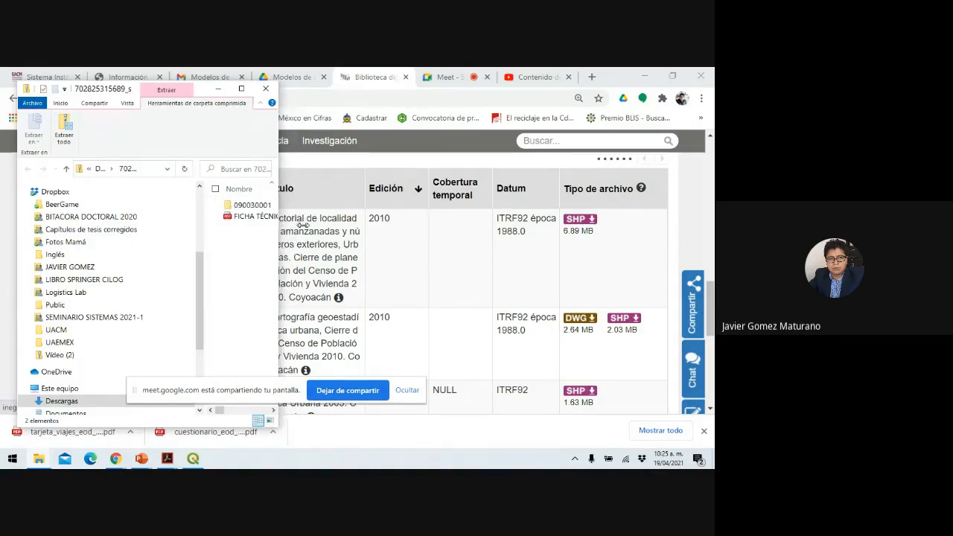
left_click_drag(278, 227, 511, 227)
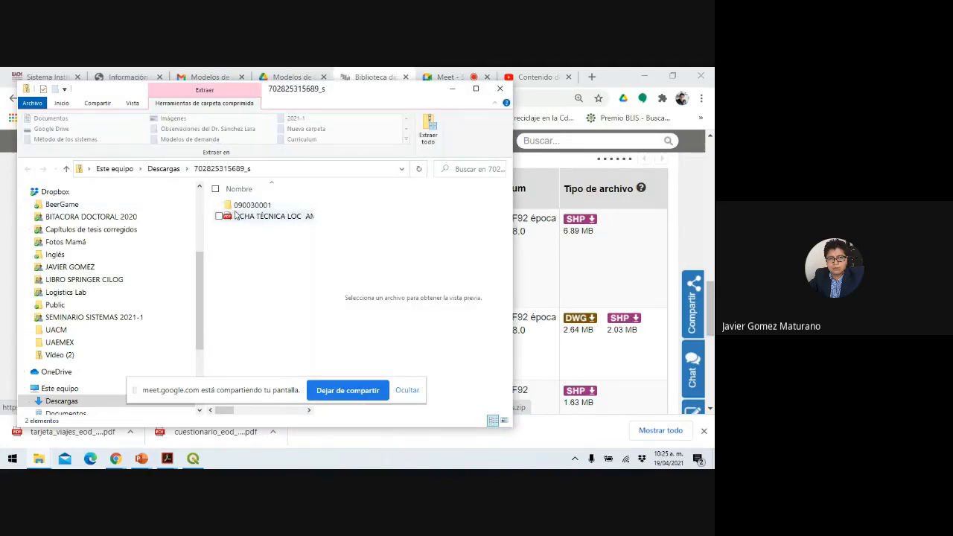
left_click(288, 221)
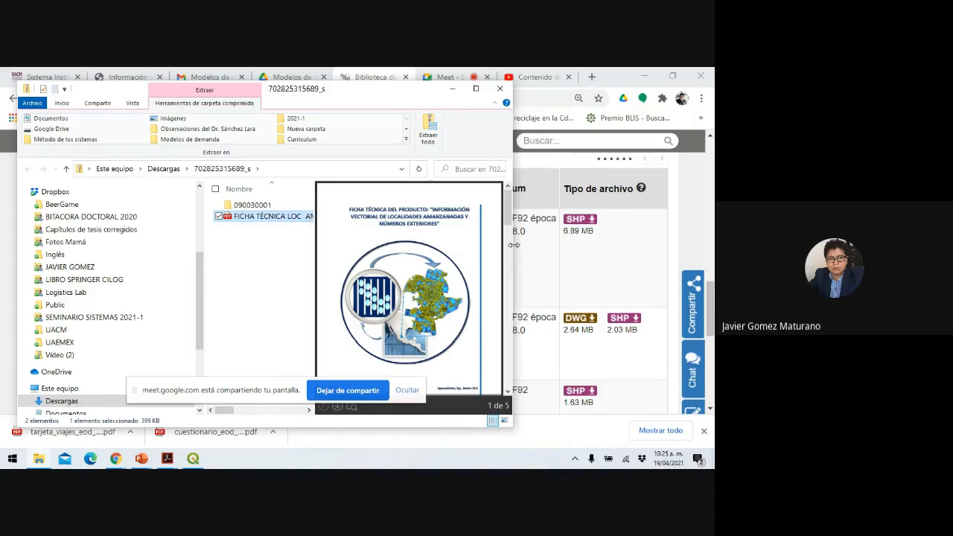
left_click_drag(514, 245, 669, 245)
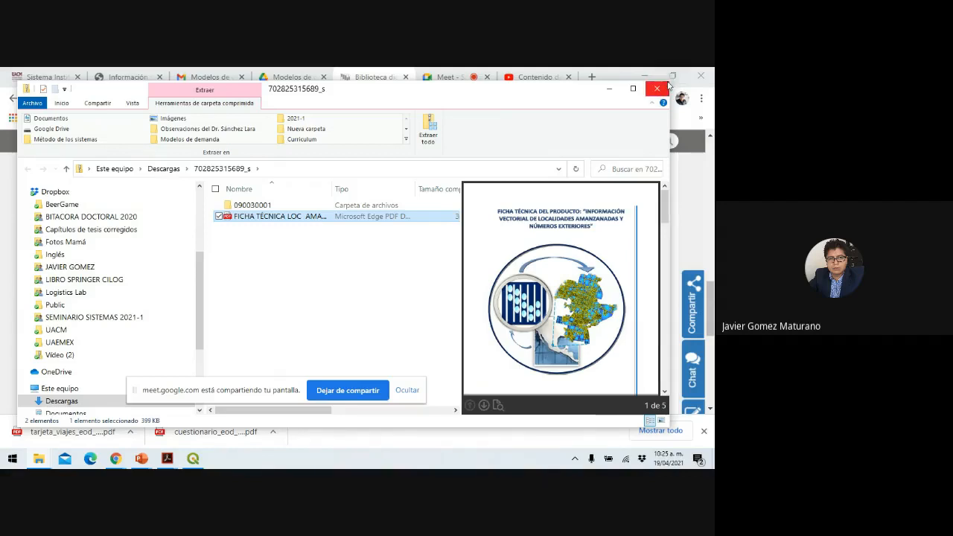
left_click(634, 90)
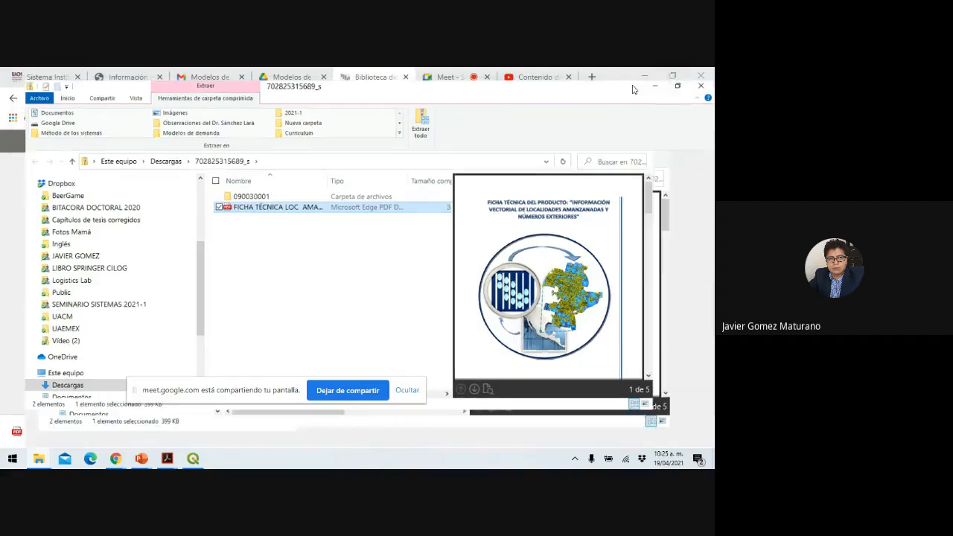
Widen the PDF preview pane and scroll to the layer description on page 3.
left_click_drag(506, 276, 393, 271)
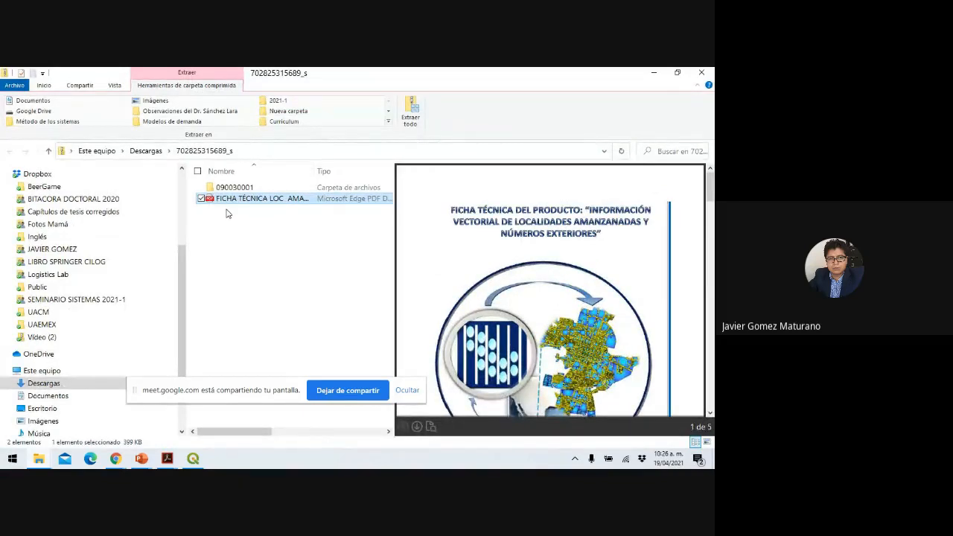
scroll(542, 261, "down", 5)
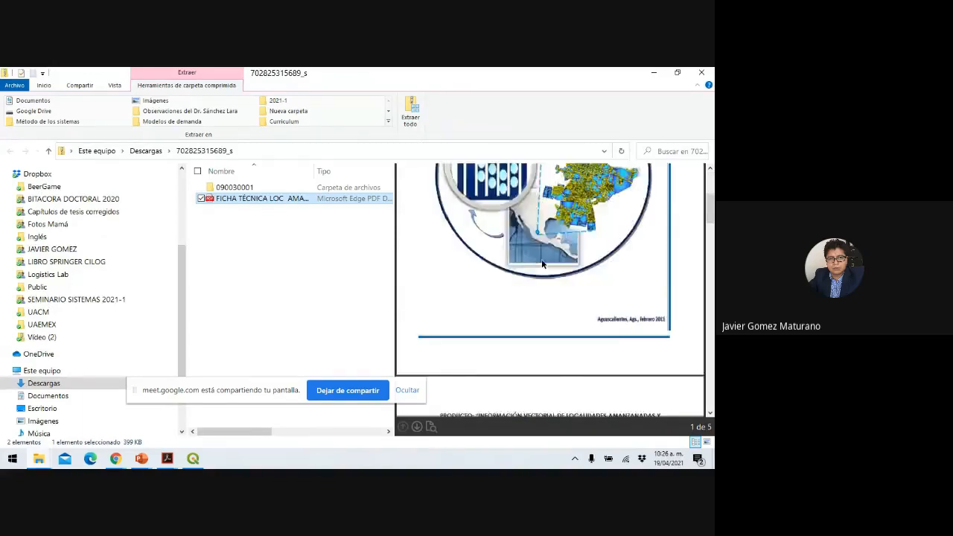
scroll(542, 265, "down", 2)
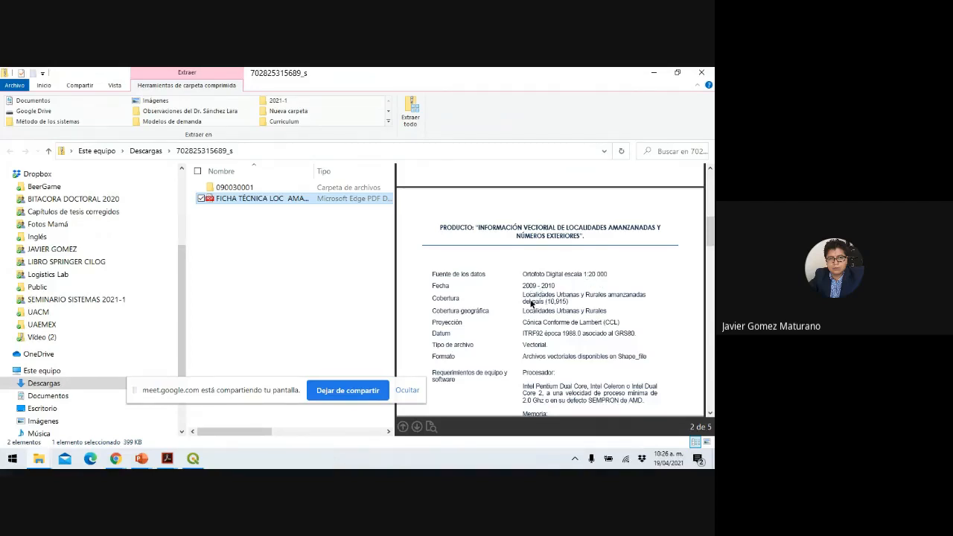
scroll(527, 303, "down", 2)
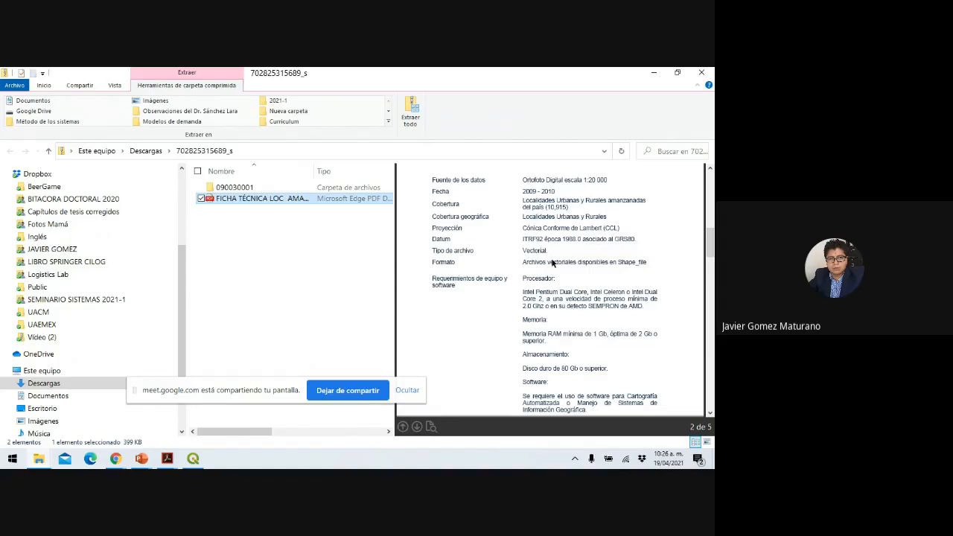
scroll(552, 262, "down", 3)
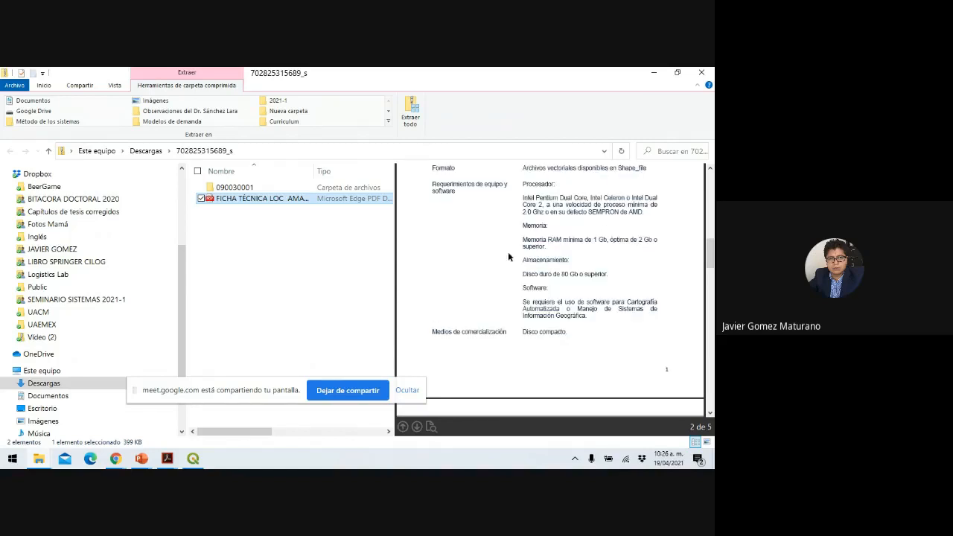
scroll(548, 294, "down", 6)
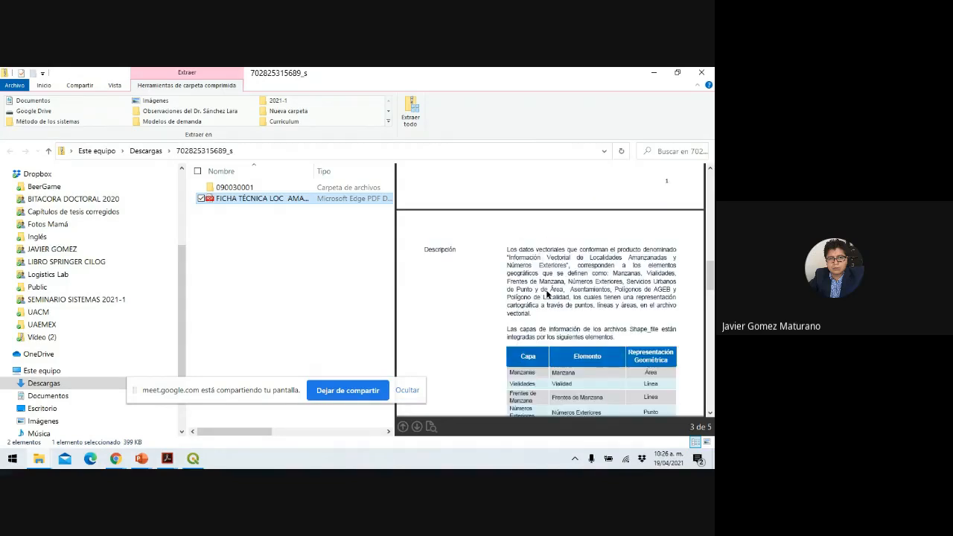
Scroll the preview to the full Capa / Elemento / Representación Geométrica table, Manzana to Localidad.
scroll(547, 295, "down", 1)
scroll(547, 295, "up", 1)
scroll(518, 277, "down", 3)
scroll(514, 274, "up", 3)
scroll(578, 286, "down", 3)
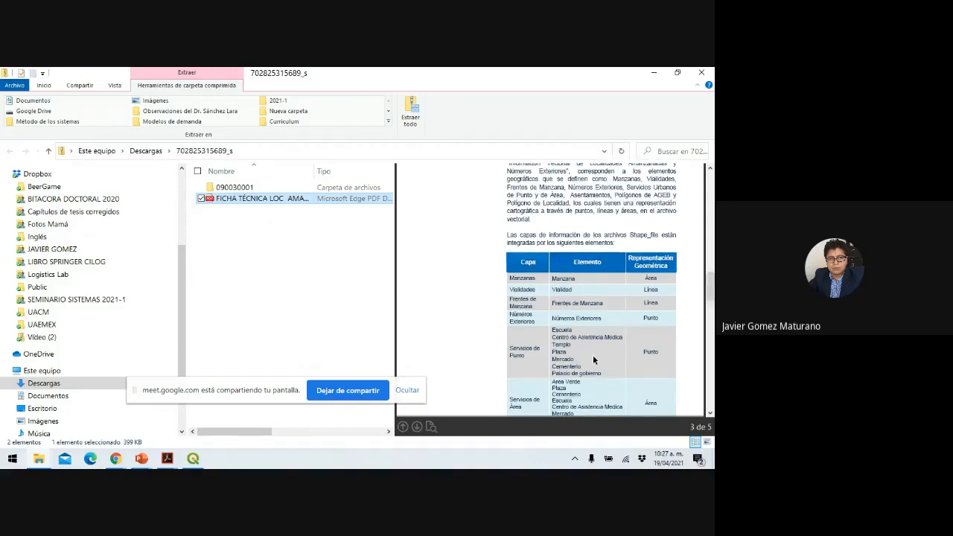
scroll(542, 319, "down", 3)
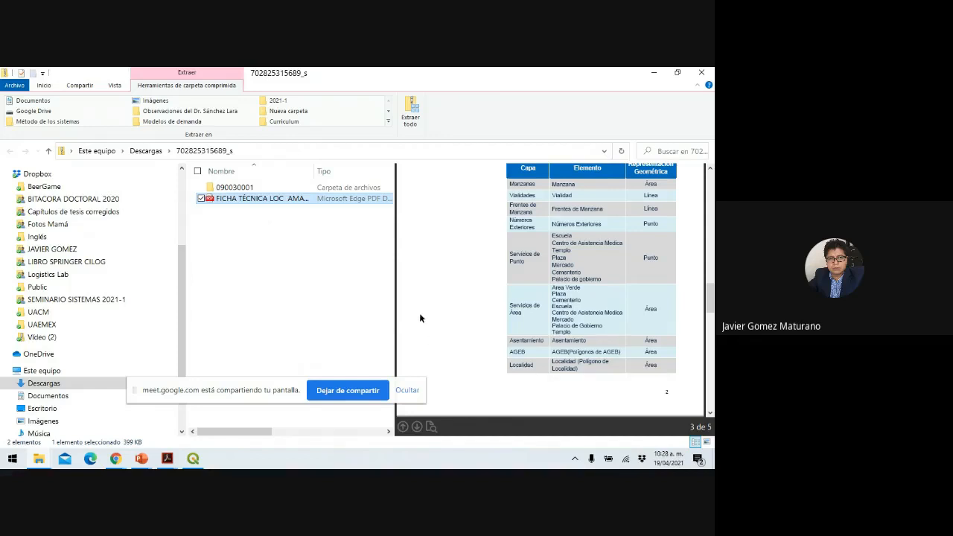
Select all archive contents for Extraer todo and browse to Escritorio > UACM 2021-1 > SIG.
left_click(235, 187)
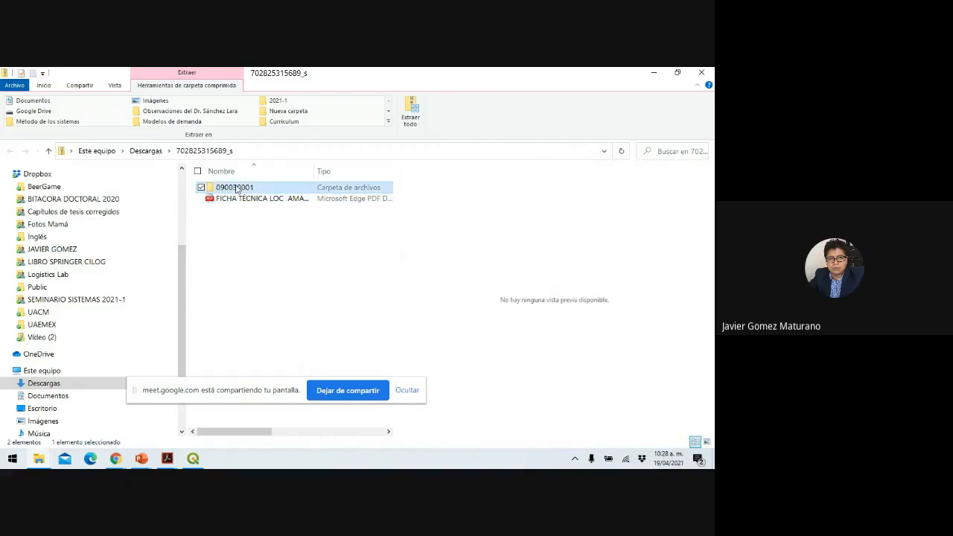
key("ctrl+a")
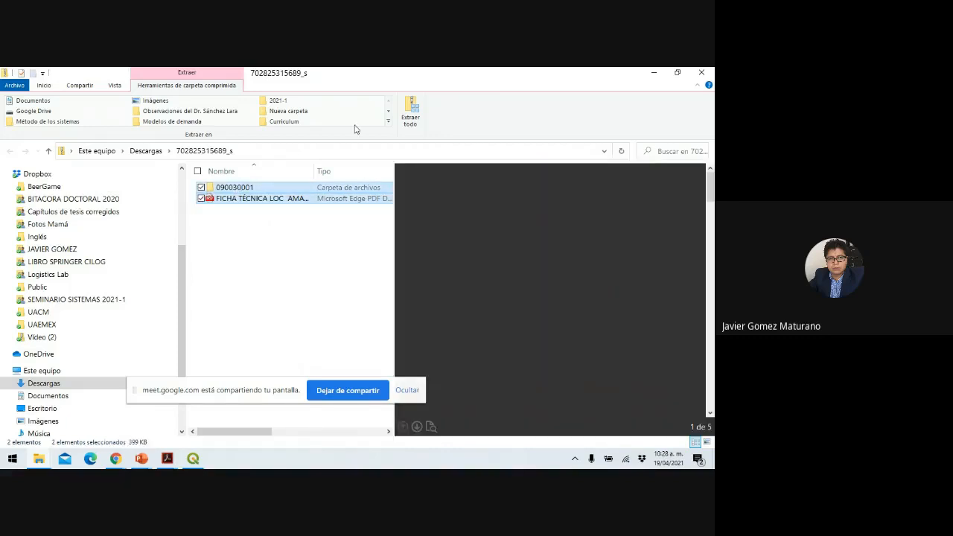
left_click(411, 112)
left_click(471, 221)
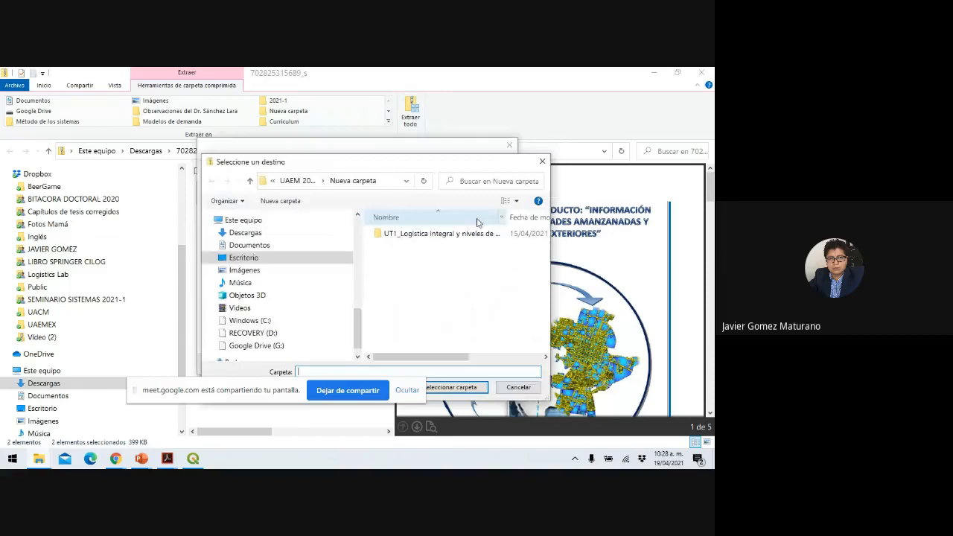
left_click(252, 260)
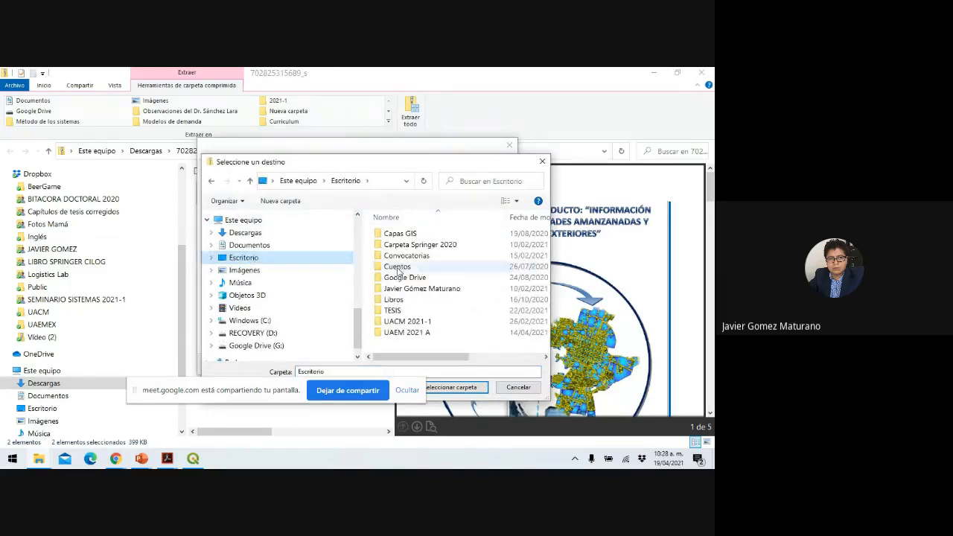
double_click(407, 323)
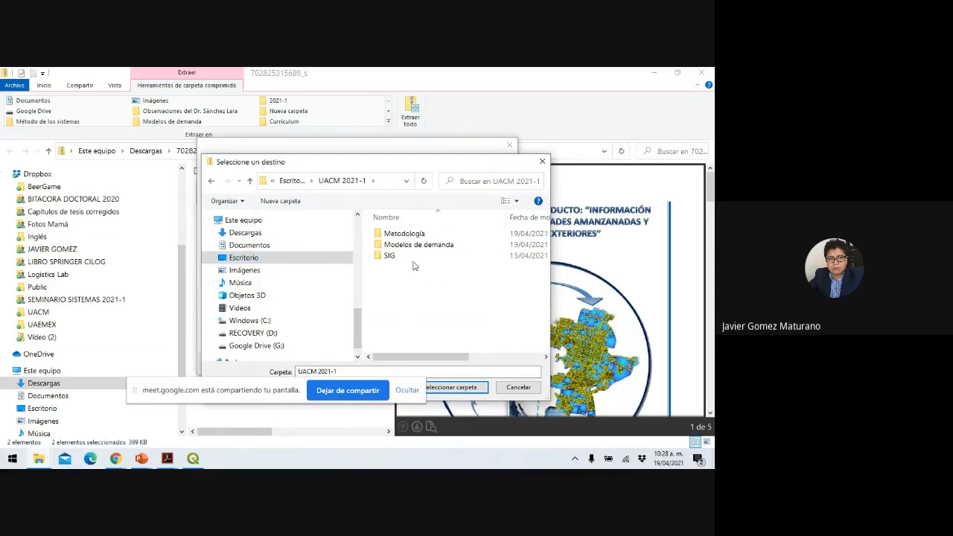
double_click(395, 256)
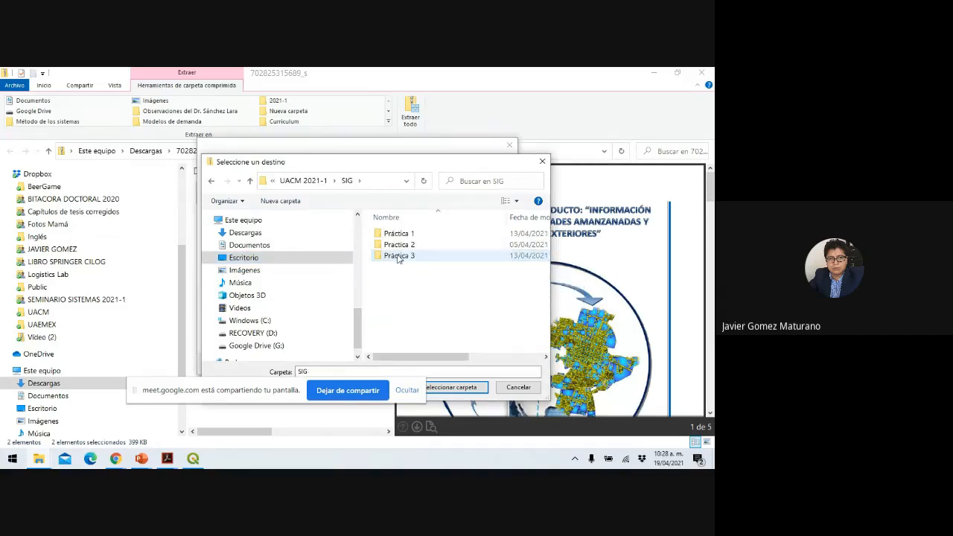
Create a Practica 4-5 folder inside SIG and extract the archive into it.
left_click(280, 204)
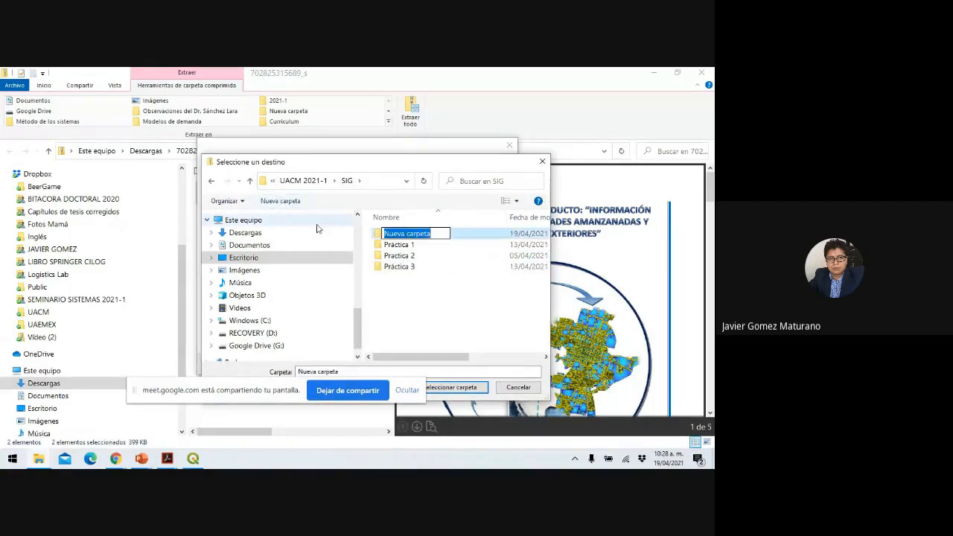
type("Pract")
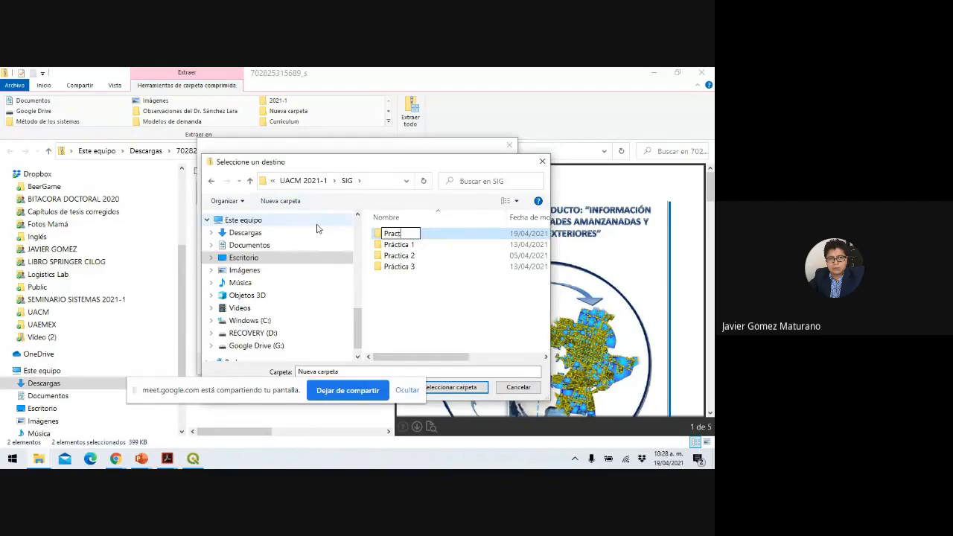
type("ica 4-5")
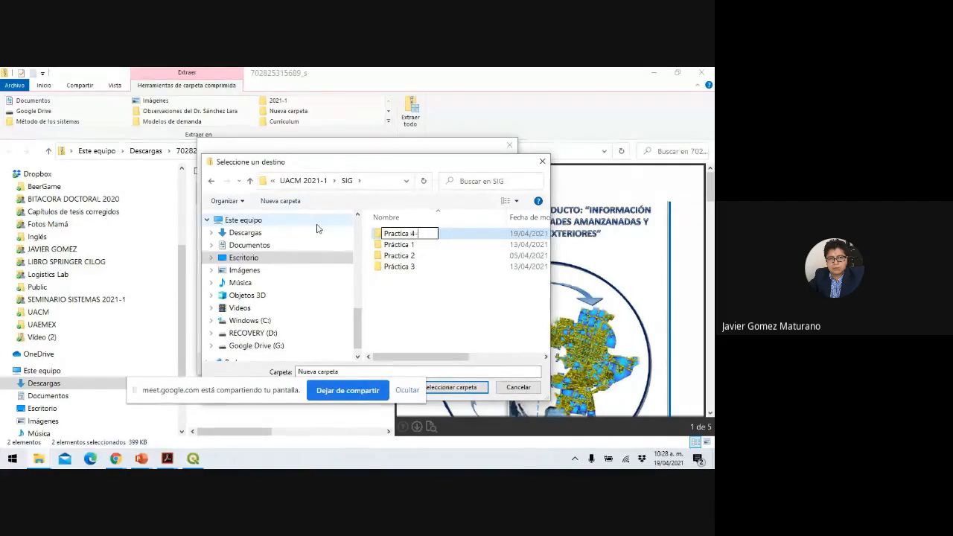
left_click(395, 300)
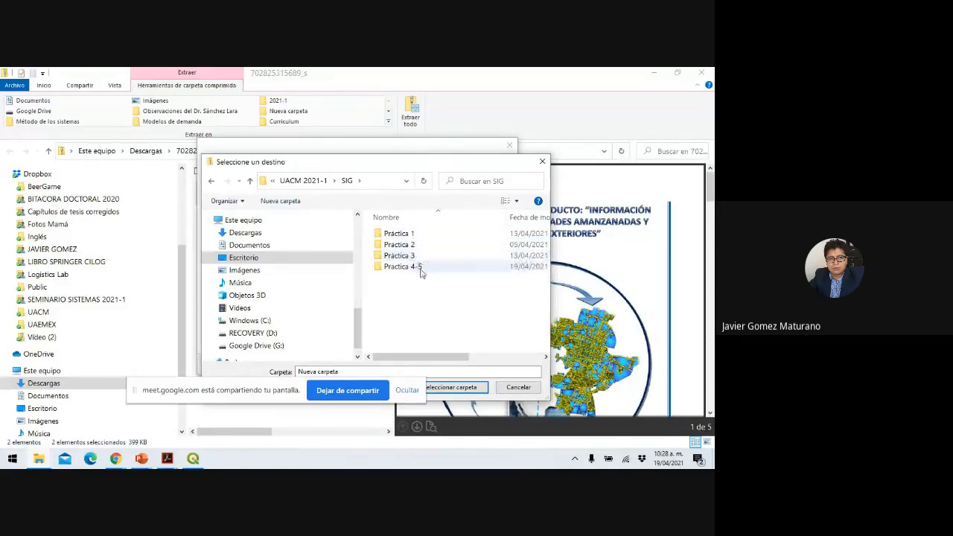
double_click(415, 268)
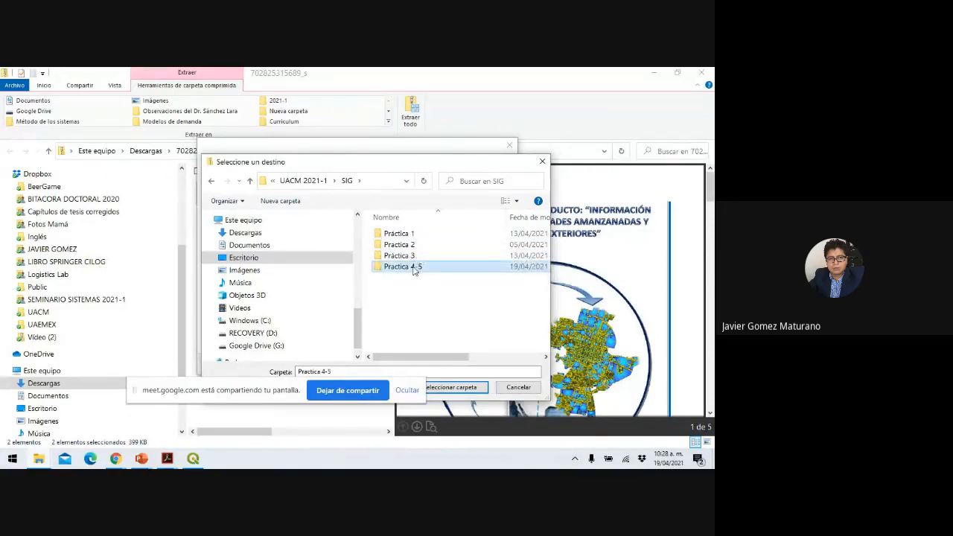
left_click(449, 392)
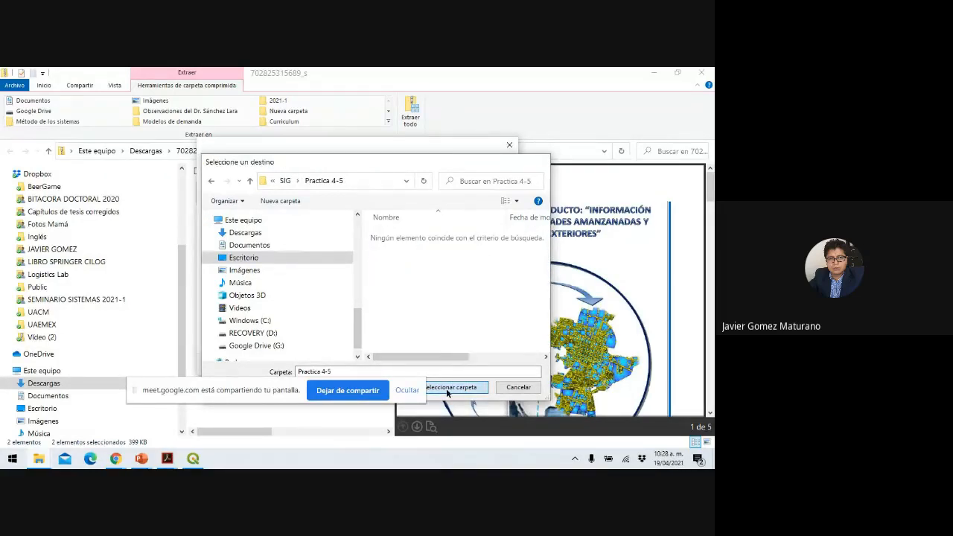
left_click(447, 363)
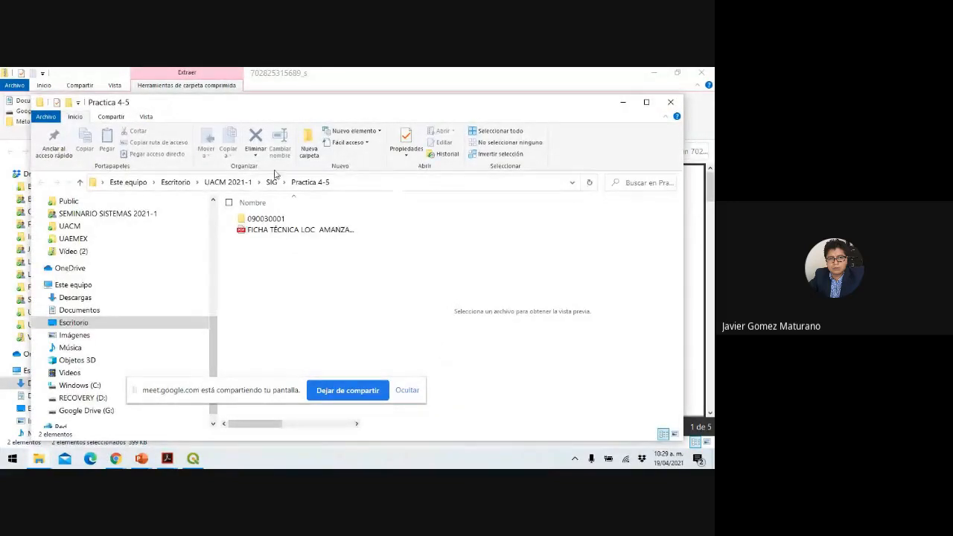
Preview the extracted FICHA TÉCNICA PDF in Practica 4-5 and scroll through its pages.
left_click_drag(344, 107, 348, 97)
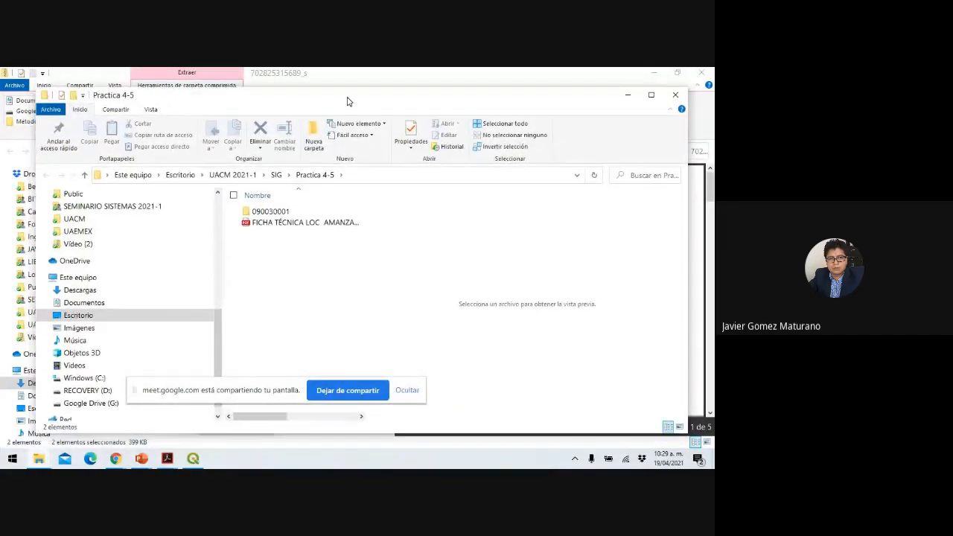
left_click(280, 224)
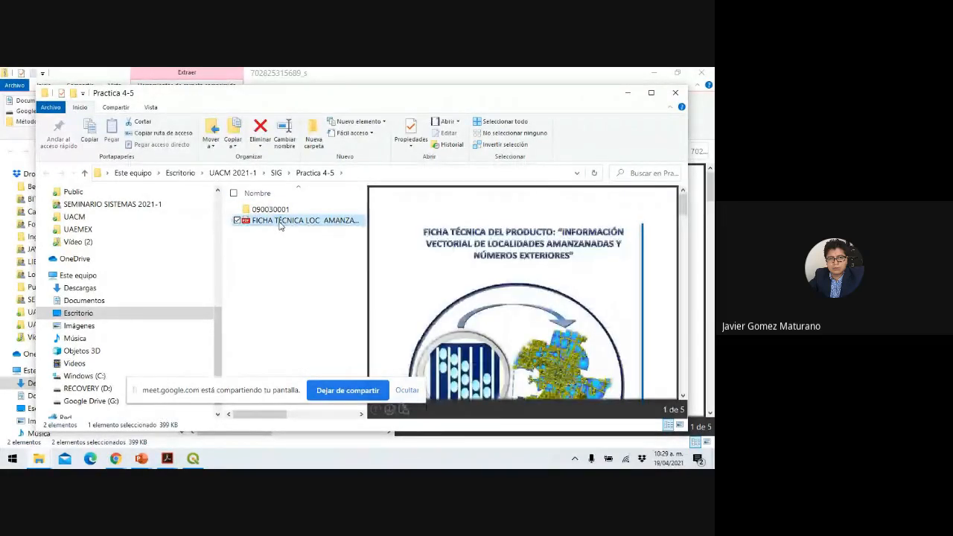
scroll(560, 276, "down", 5)
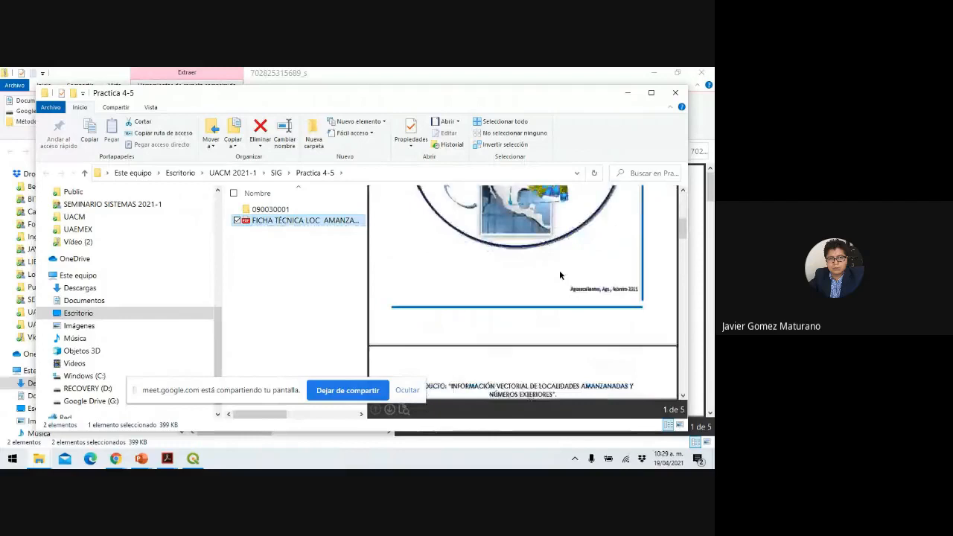
scroll(559, 276, "down", 10)
scroll(559, 270, "up", 5)
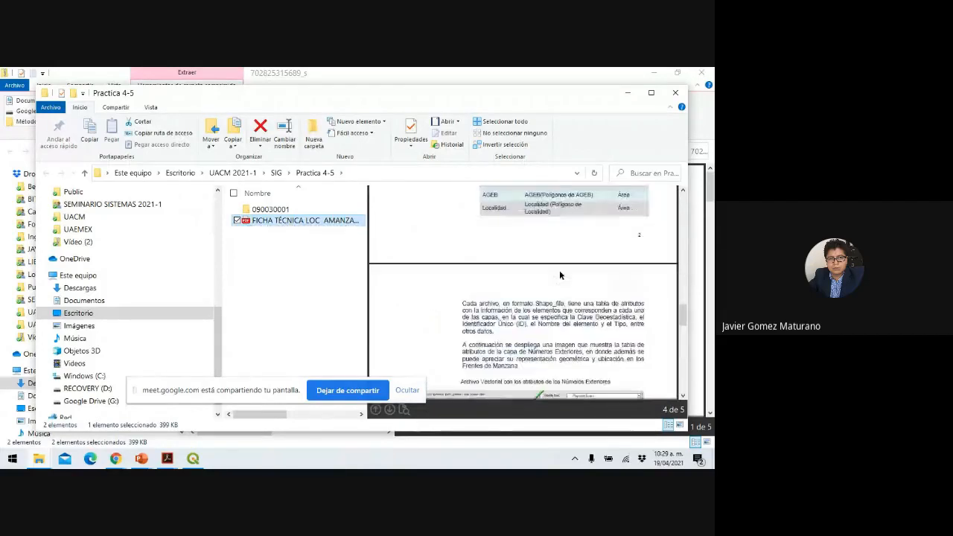
scroll(546, 272, "down", 5)
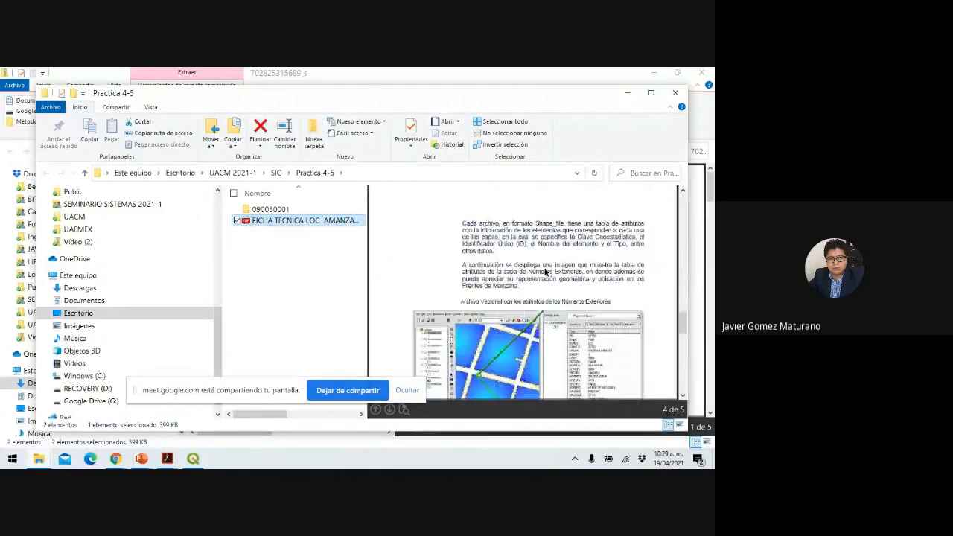
scroll(546, 272, "down", 1)
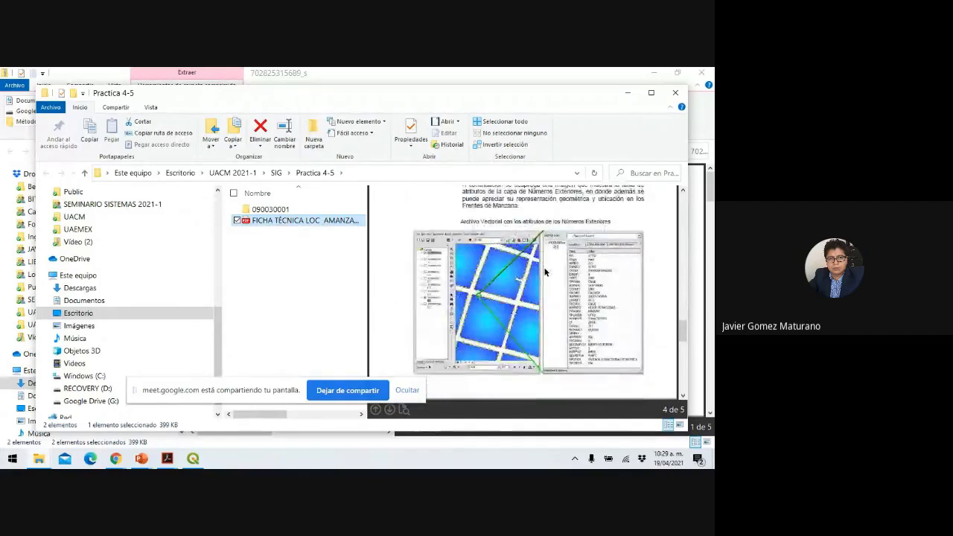
scroll(544, 272, "down", 5)
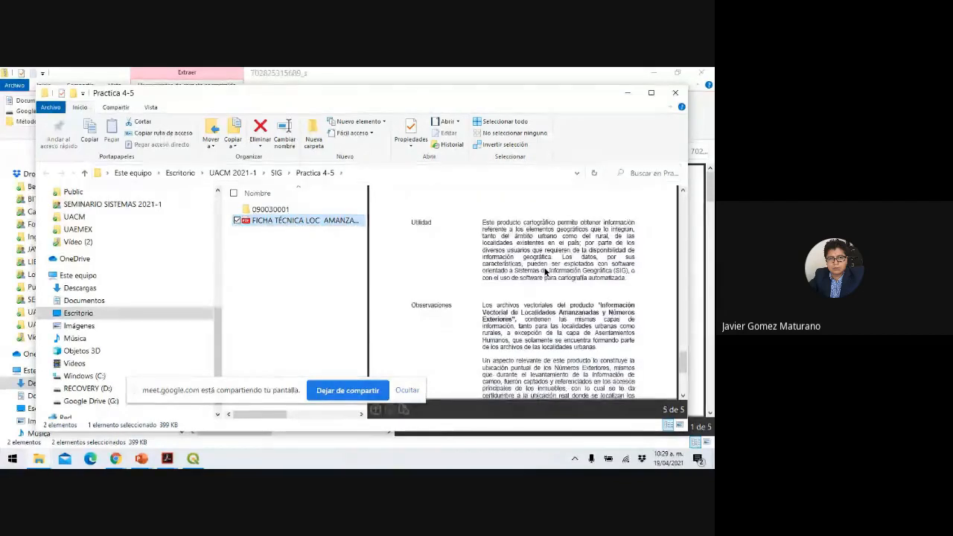
scroll(545, 272, "down", 3)
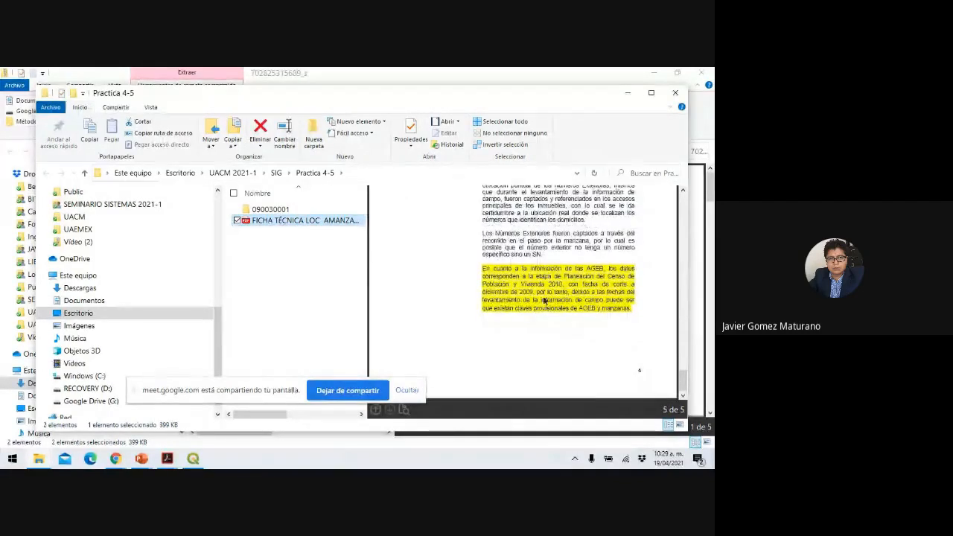
scroll(545, 300, "up", 6)
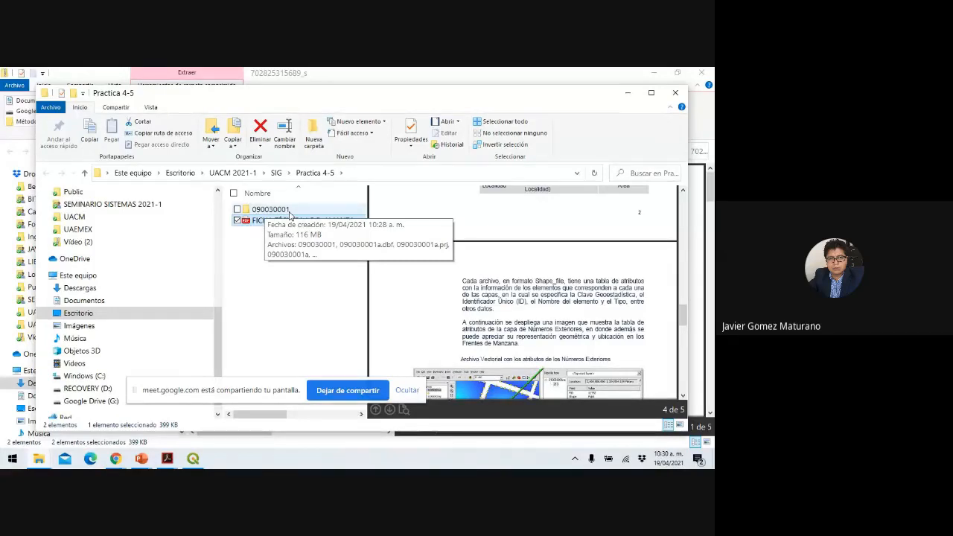
Open the 090030001 folder and scroll through its 46 .shp, .dbf and .prj files.
double_click(289, 211)
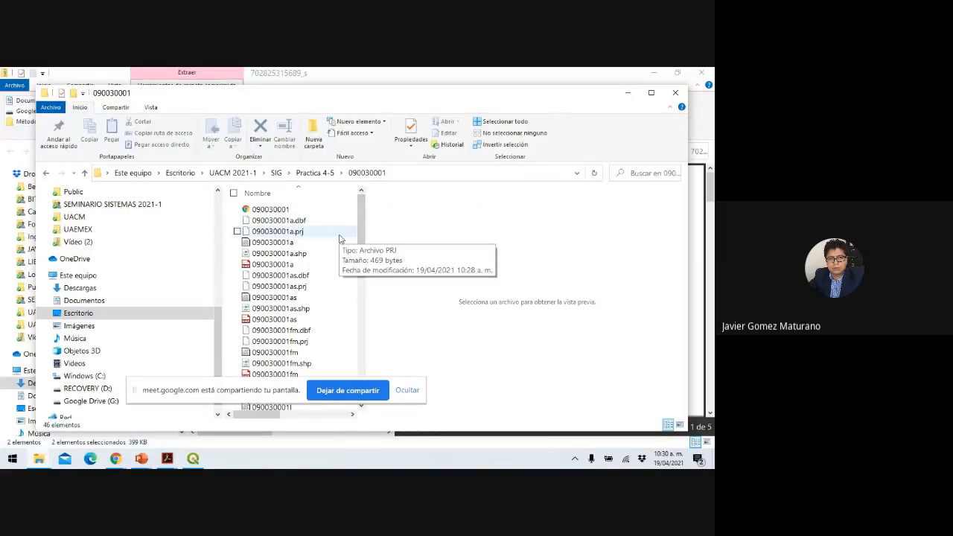
scroll(339, 238, "down", 8)
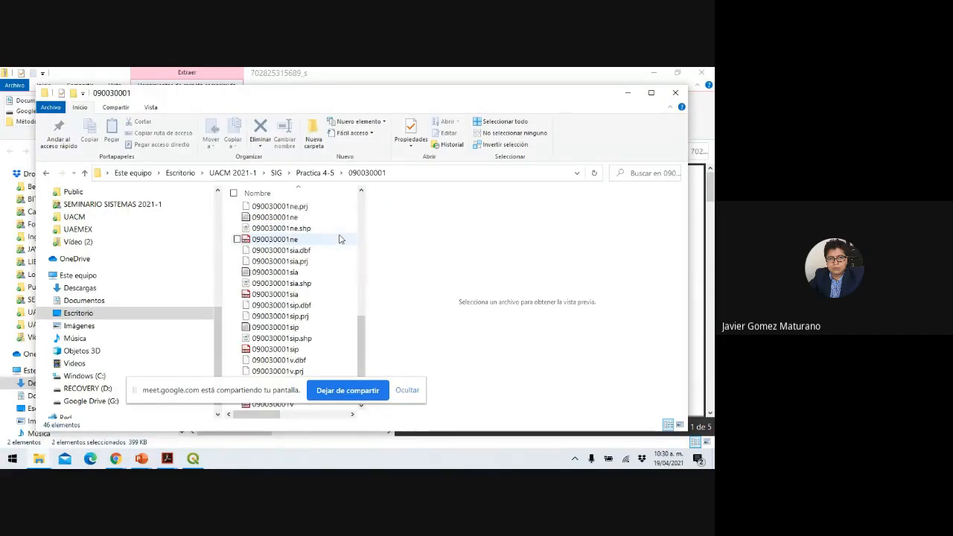
scroll(340, 239, "up", 7)
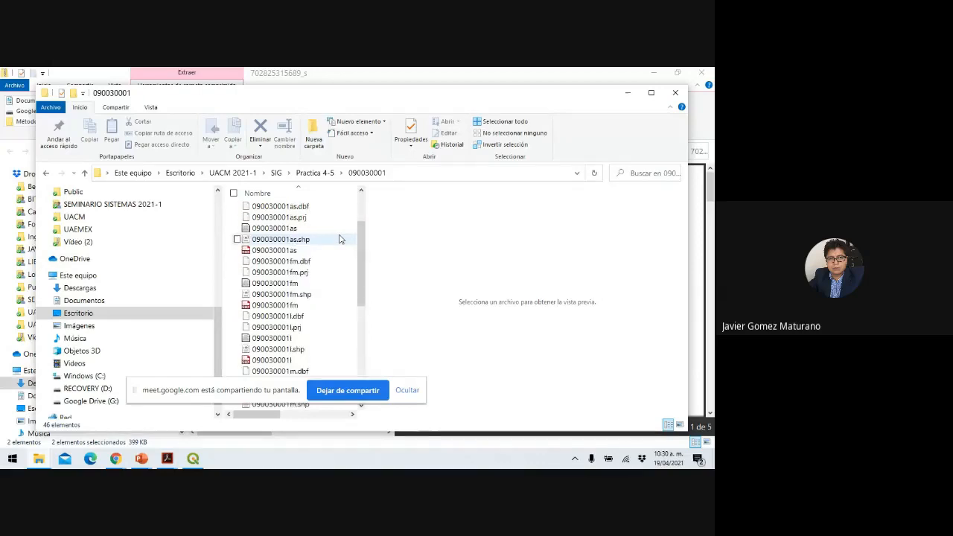
scroll(340, 239, "up", 1)
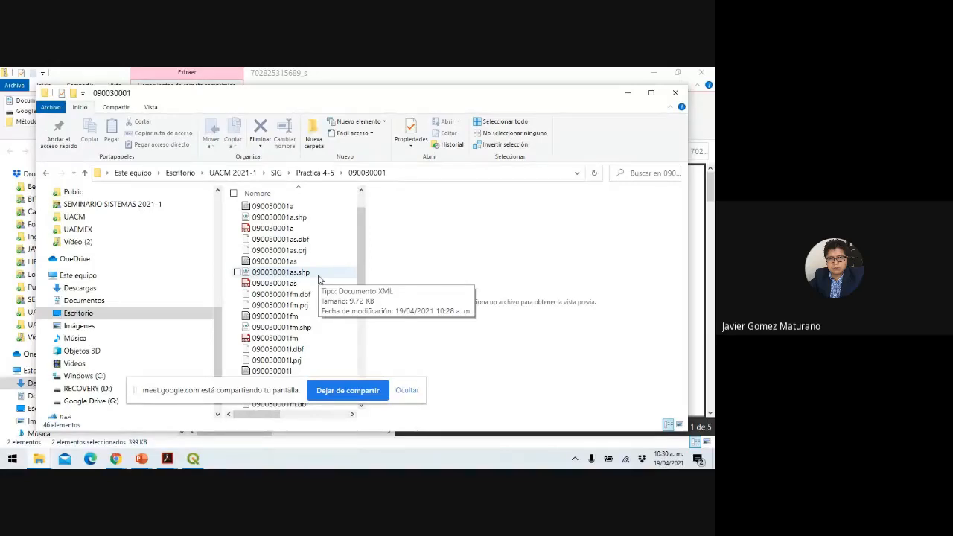
scroll(319, 280, "down", 6)
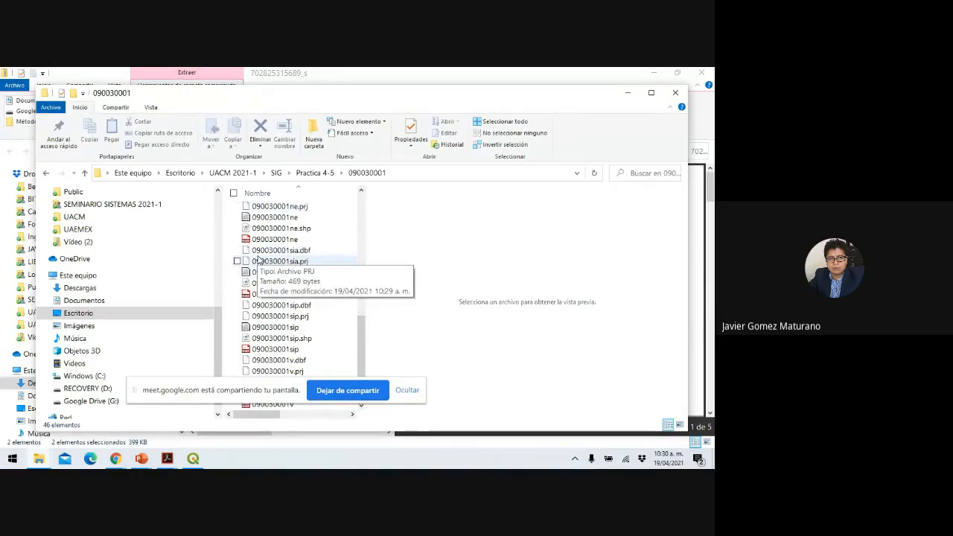
Close the Explorer windows and open Capa > Administrador de fuentes de datos in QGIS.
left_click(681, 94)
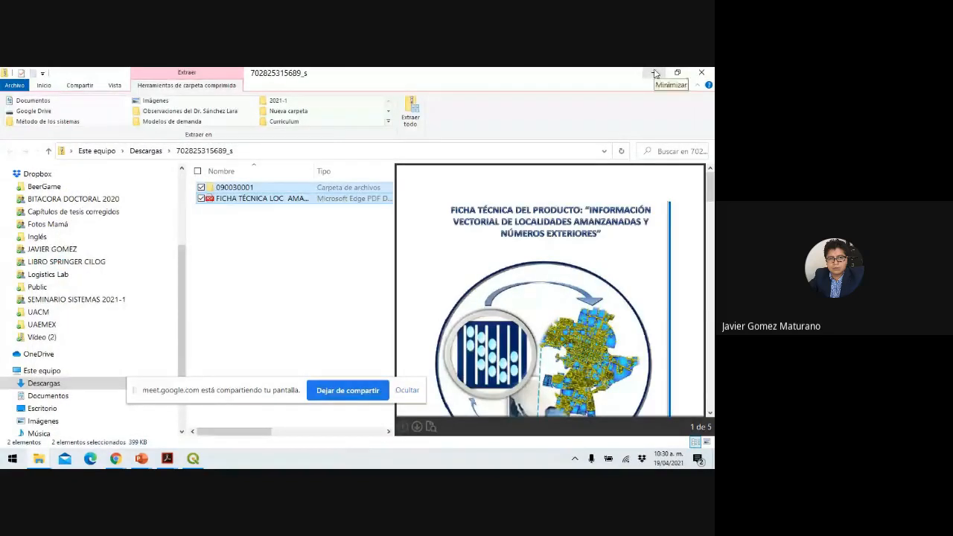
left_click(655, 74)
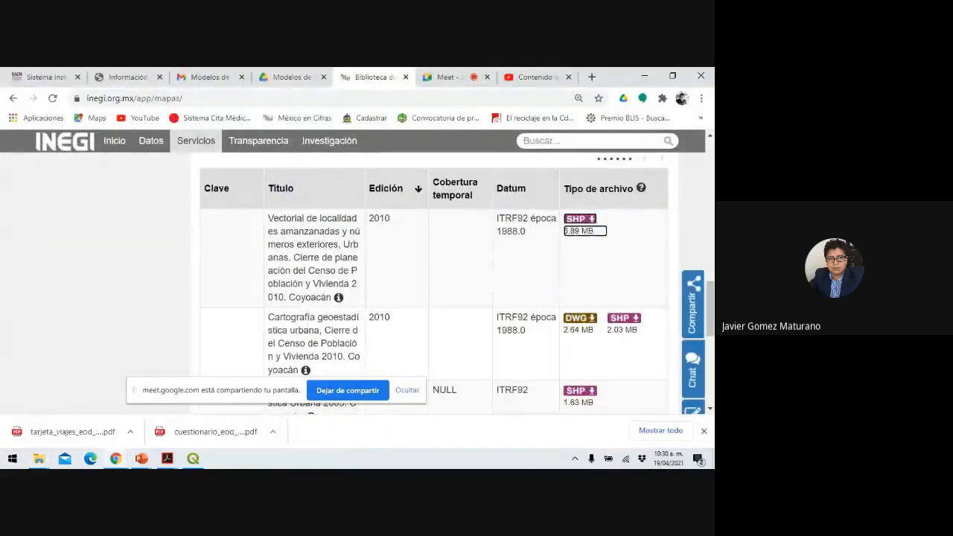
left_click(193, 458)
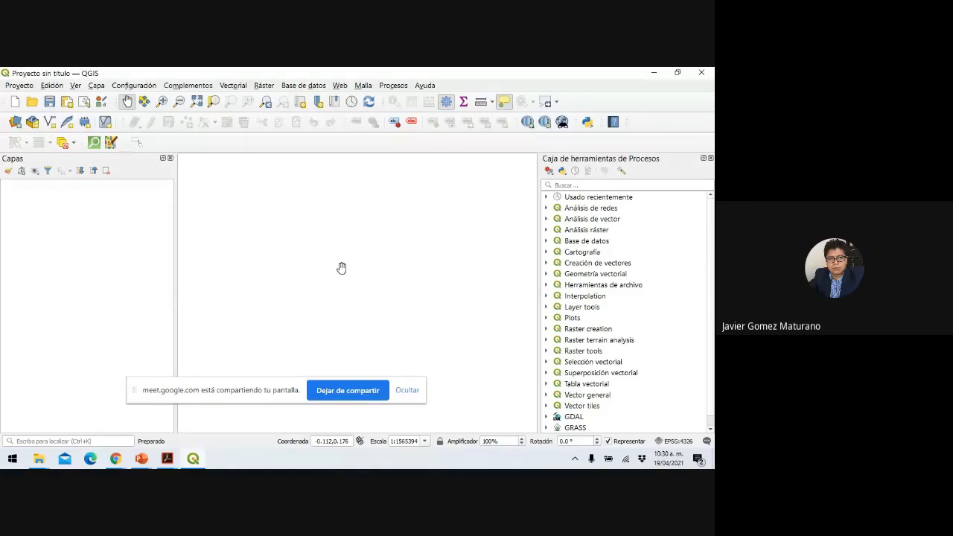
left_click(96, 87)
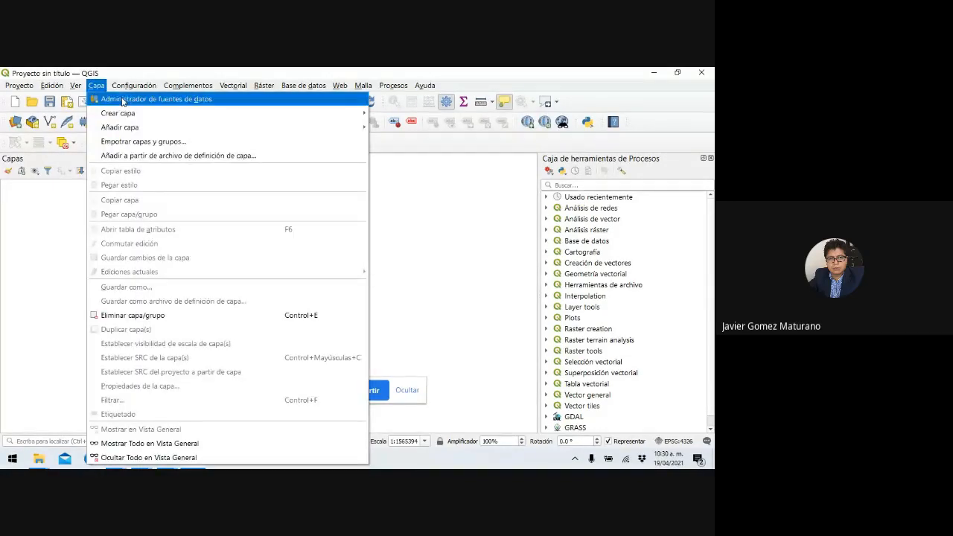
left_click(123, 100)
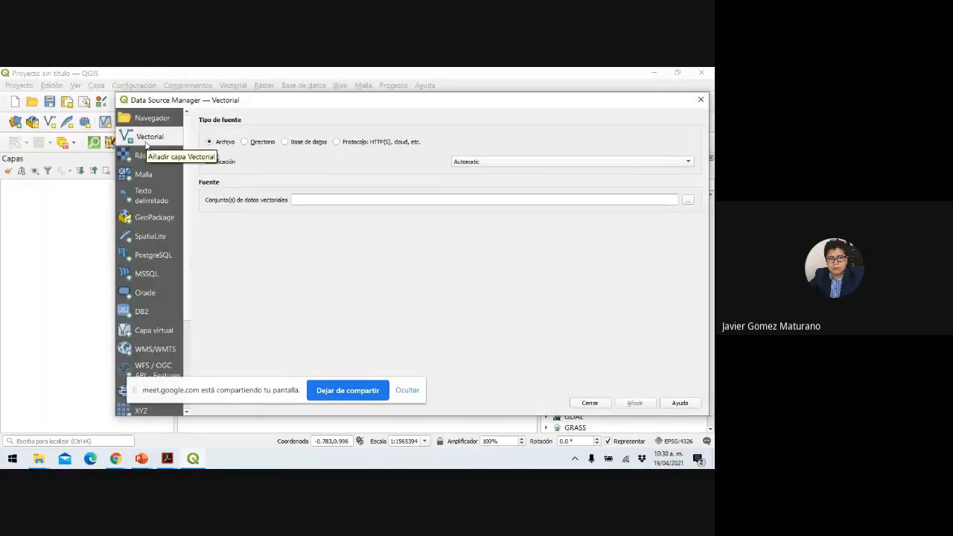
Browse for a vector file in Practica 4-5\090030001 and show the file-type list.
left_click(688, 201)
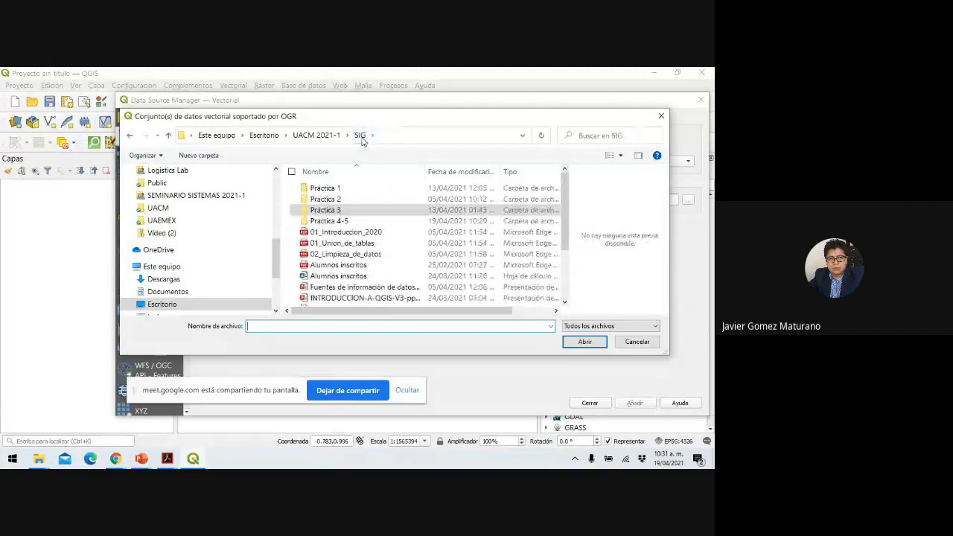
double_click(335, 220)
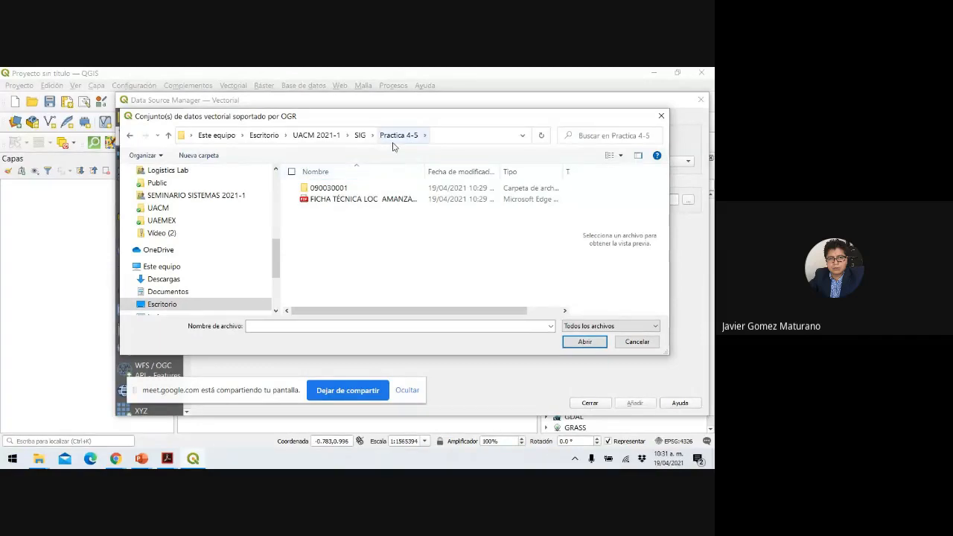
left_click(333, 193)
double_click(334, 192)
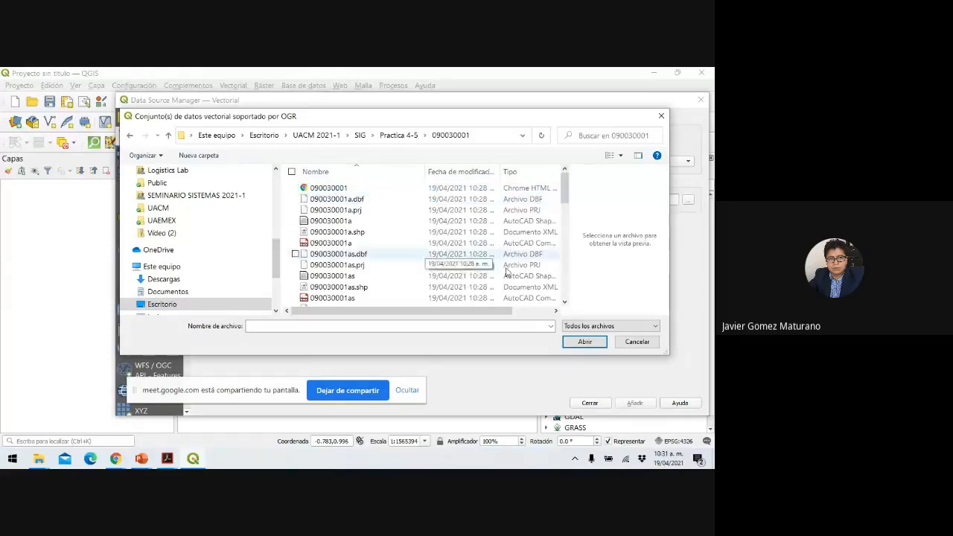
left_click(635, 328)
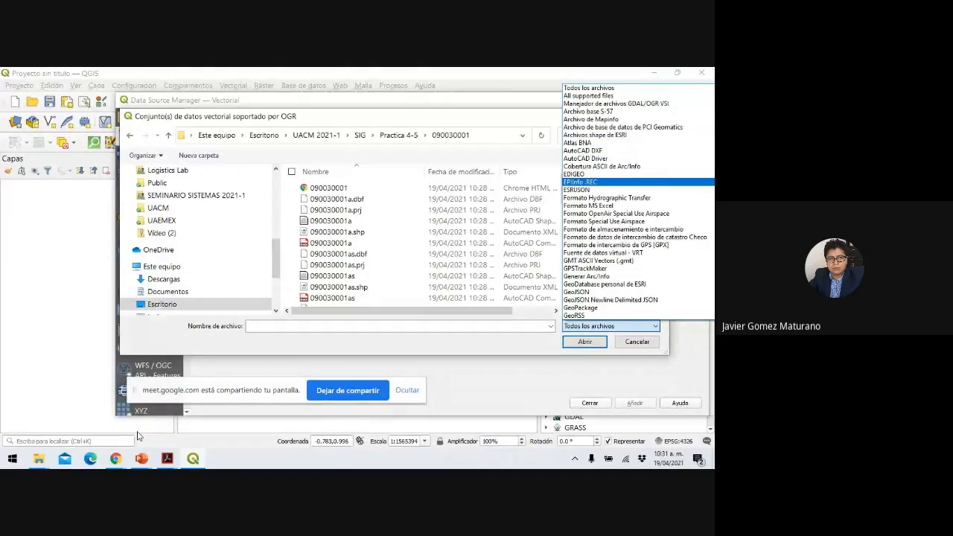
Add slide 3 to Presentación1 and paste the QGIS file-dialog screenshot onto it.
left_click(140, 459)
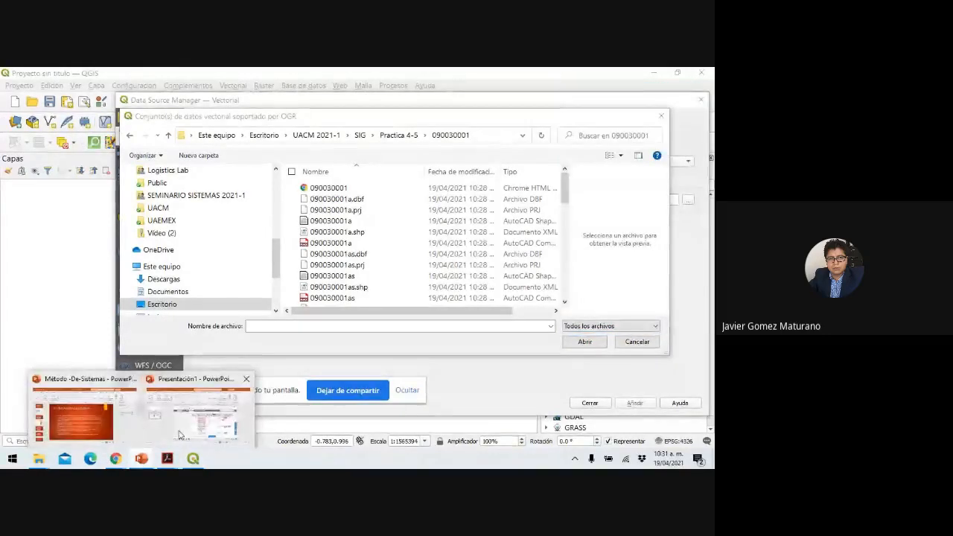
left_click(231, 406)
left_click(78, 150)
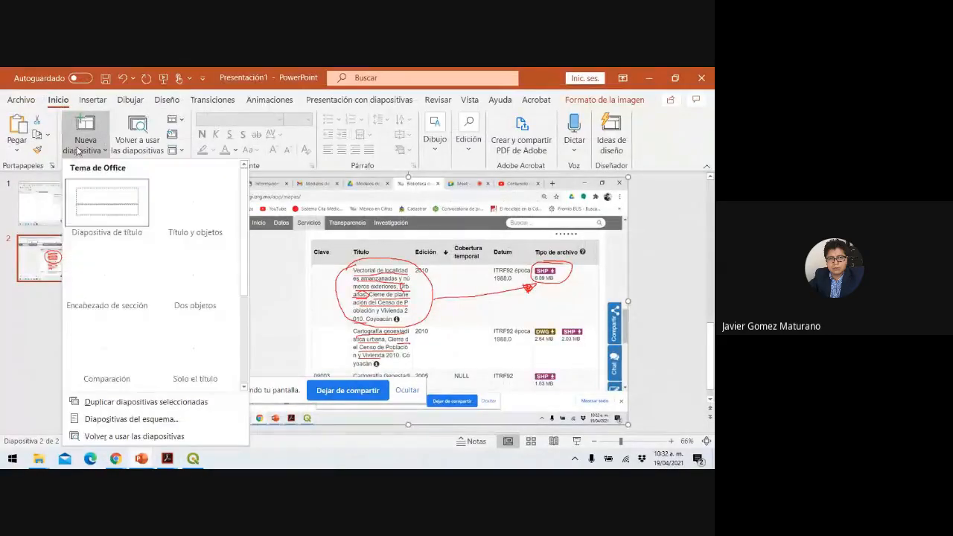
left_click(187, 337)
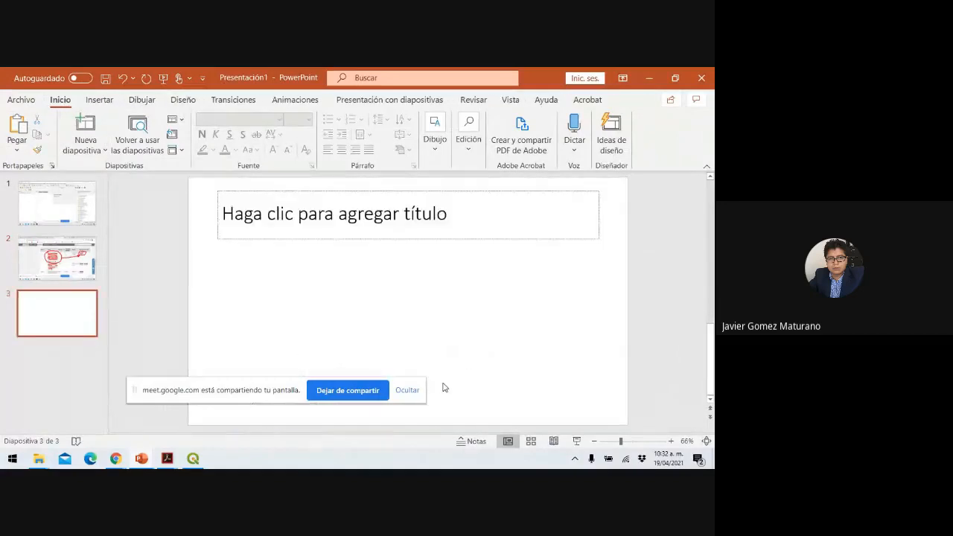
key("ctrl+v")
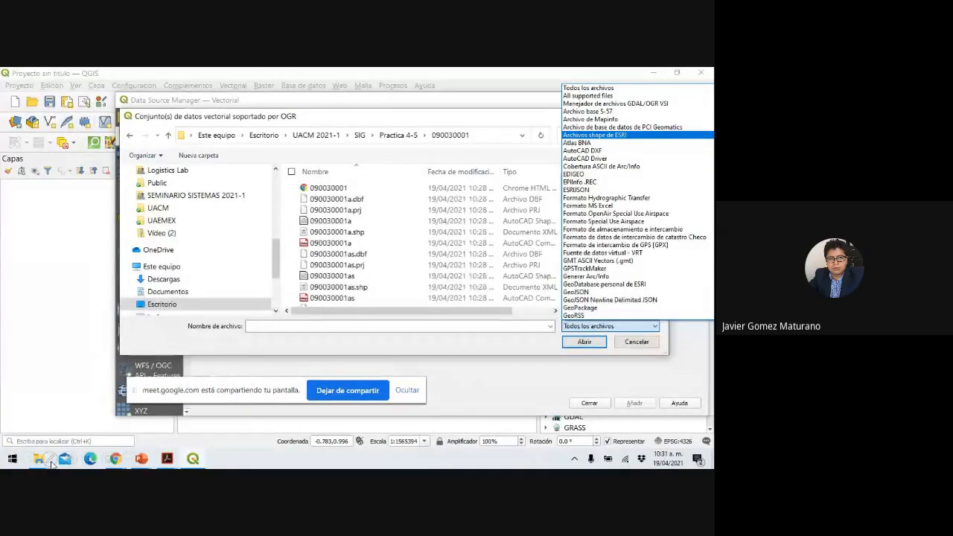
Mark the layer menu, Todos los archivos and Archivos shape de ESRI in red, then zoom in.
left_click(50, 463)
left_click(44, 361)
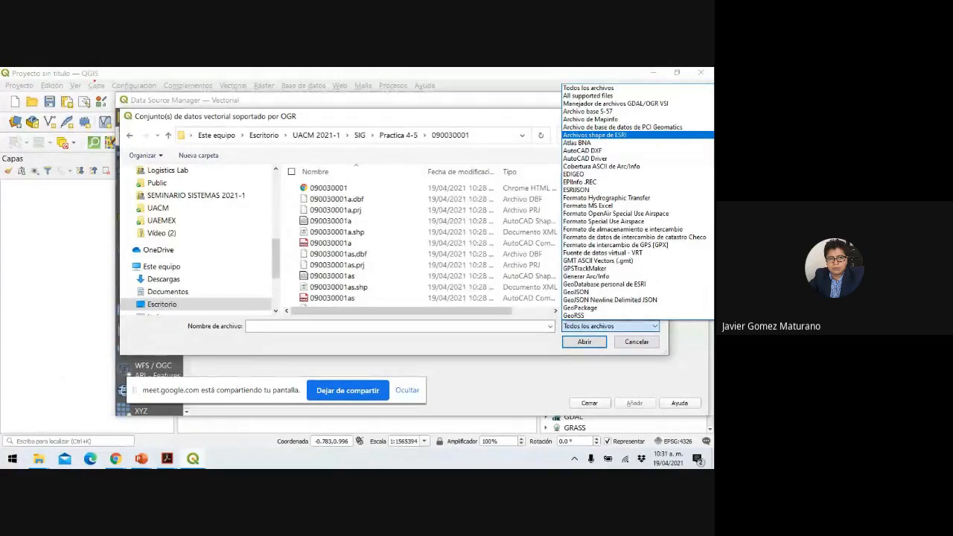
mouse_move(95, 81)
left_mouse_down()
mouse_move(79, 88)
mouse_move(93, 79)
mouse_move(158, 110)
mouse_move(203, 91)
mouse_move(143, 89)
left_mouse_up()
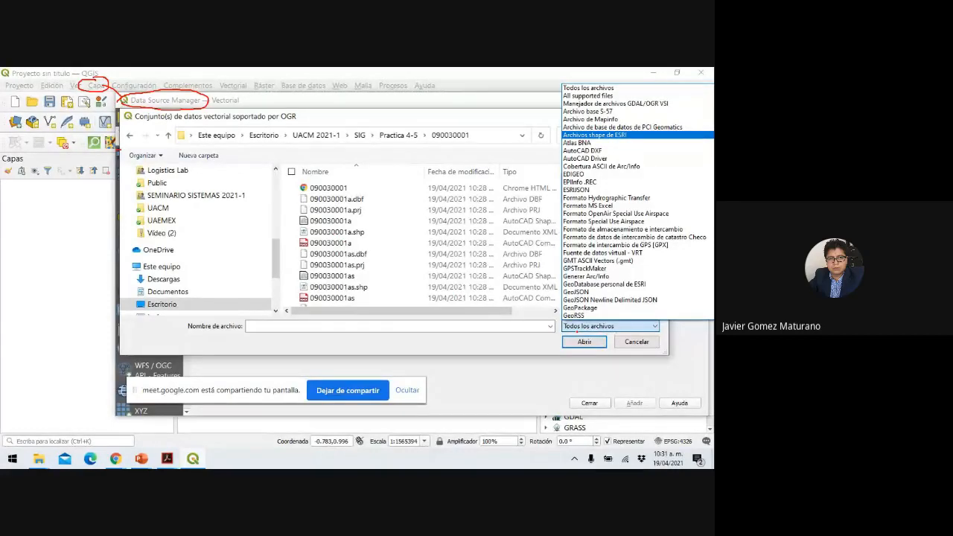
mouse_move(577, 332)
left_mouse_down()
mouse_move(635, 321)
mouse_move(560, 323)
mouse_move(571, 331)
left_mouse_up()
mouse_move(560, 140)
left_mouse_down()
mouse_move(624, 147)
mouse_move(605, 126)
mouse_move(579, 128)
left_mouse_up()
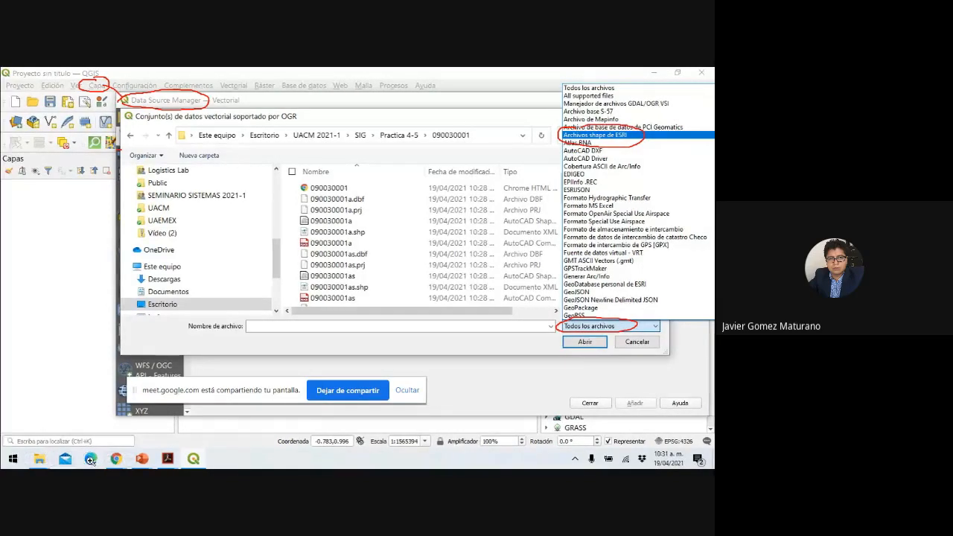
left_click(90, 460)
left_click(608, 148)
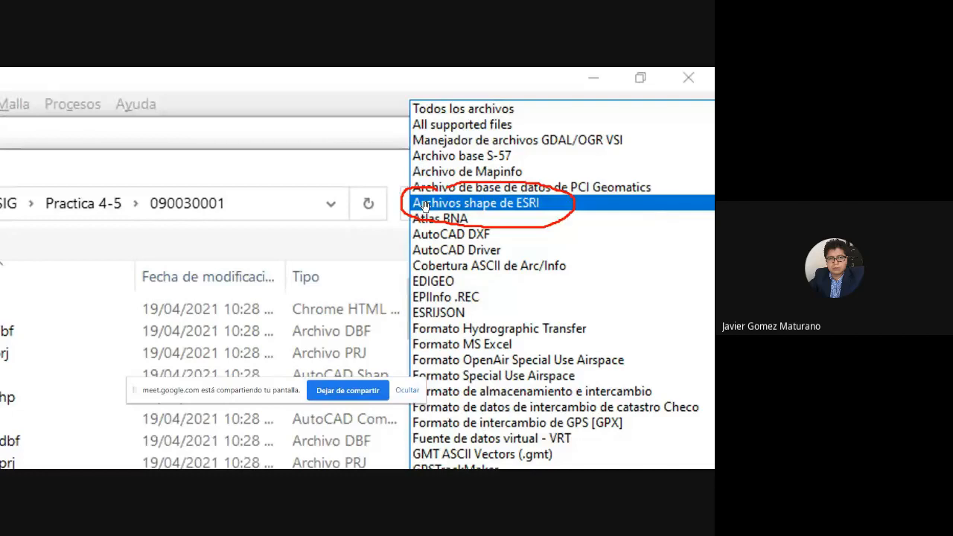
Exit the slideshow discarding the ink and reopen QGIS's file-type list.
key("Escape")
key("Escape")
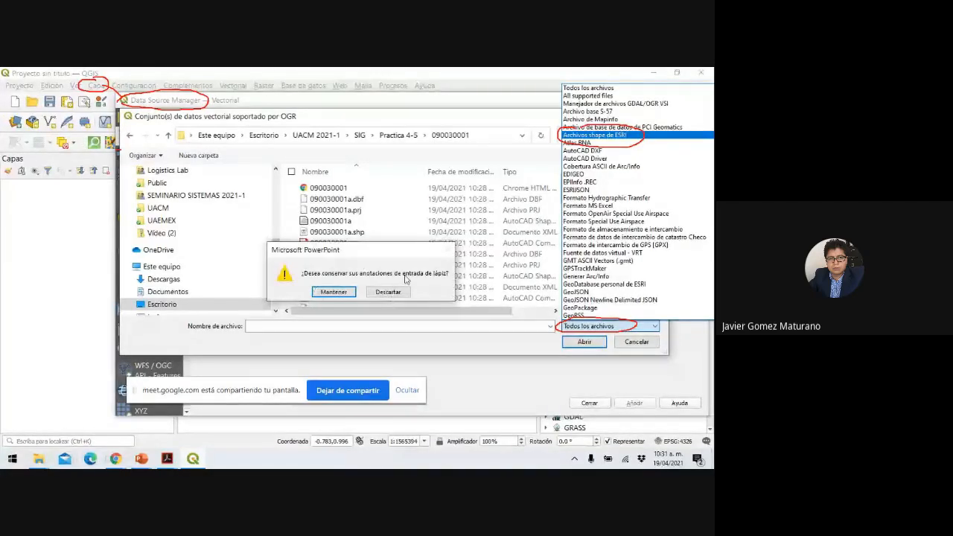
left_click(387, 291)
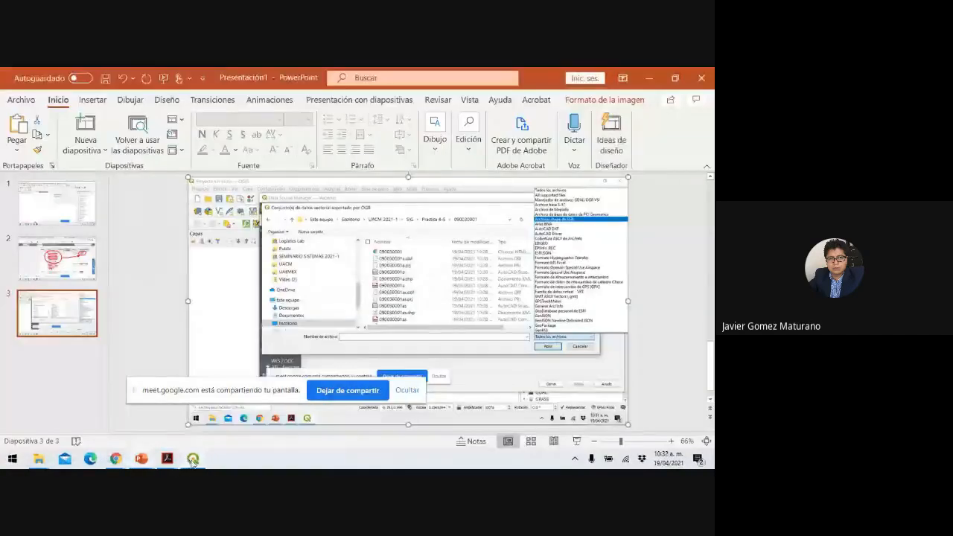
left_click(193, 459)
left_click(615, 326)
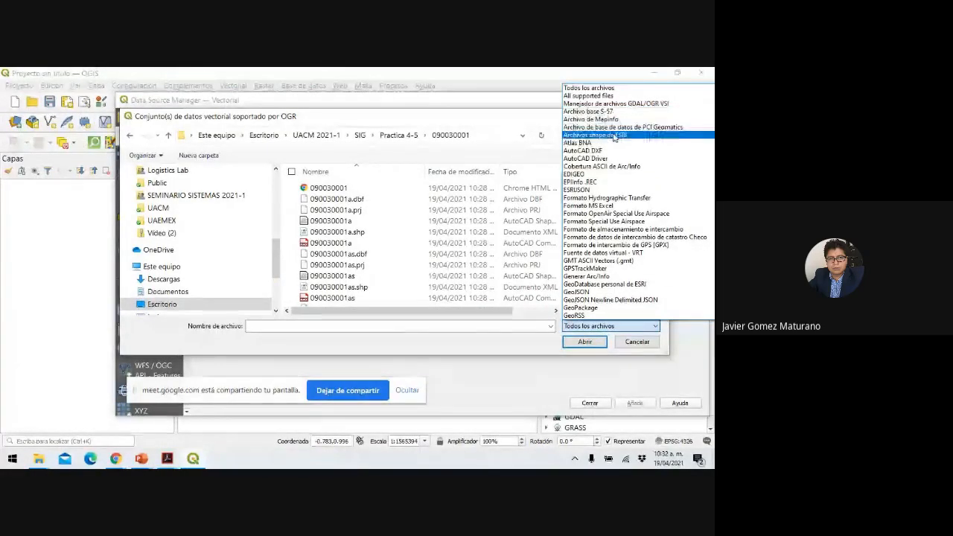
Filter to ESRI shapefiles and open all nine 090030001 files, 090030001a to 090030001v, as vector sources.
left_click(615, 136)
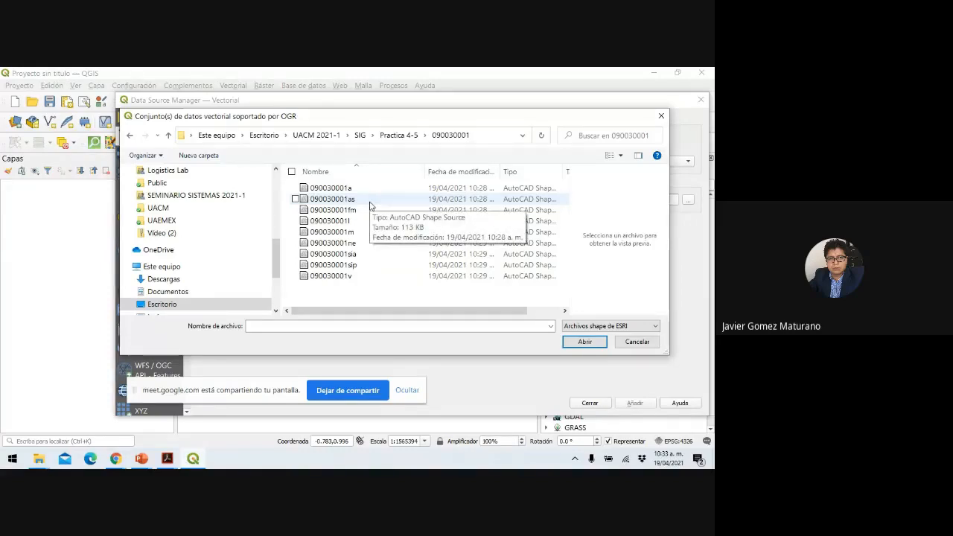
left_click(342, 190)
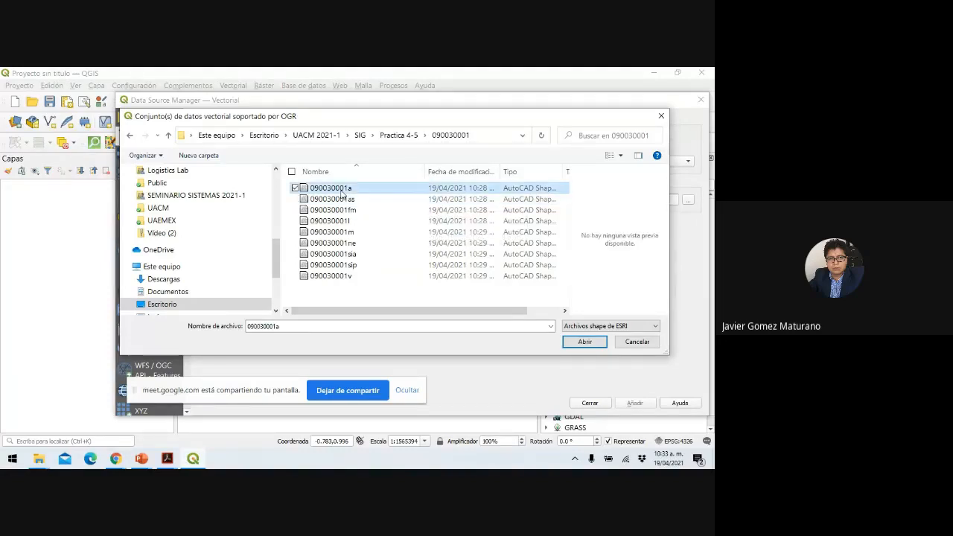
key("shift+Down")
key("ctrl+a")
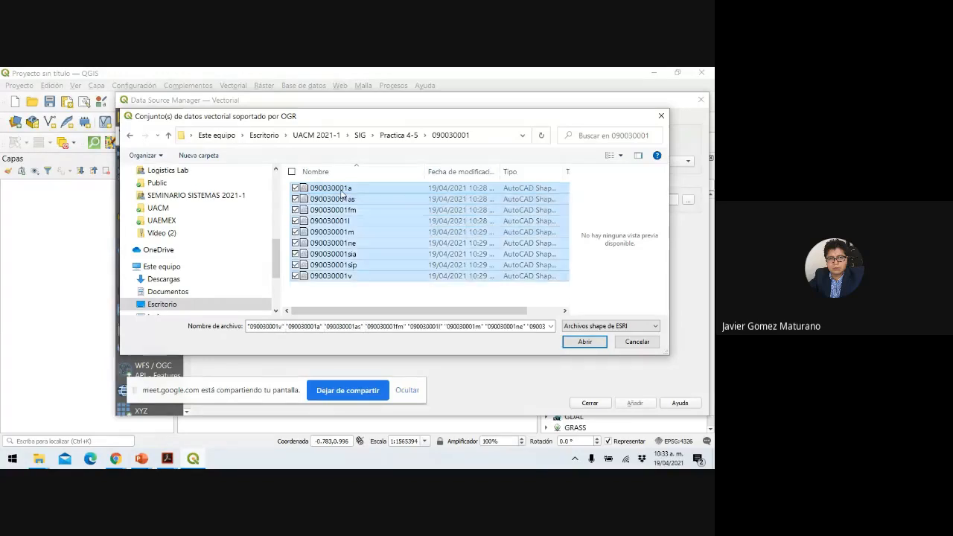
left_click(587, 342)
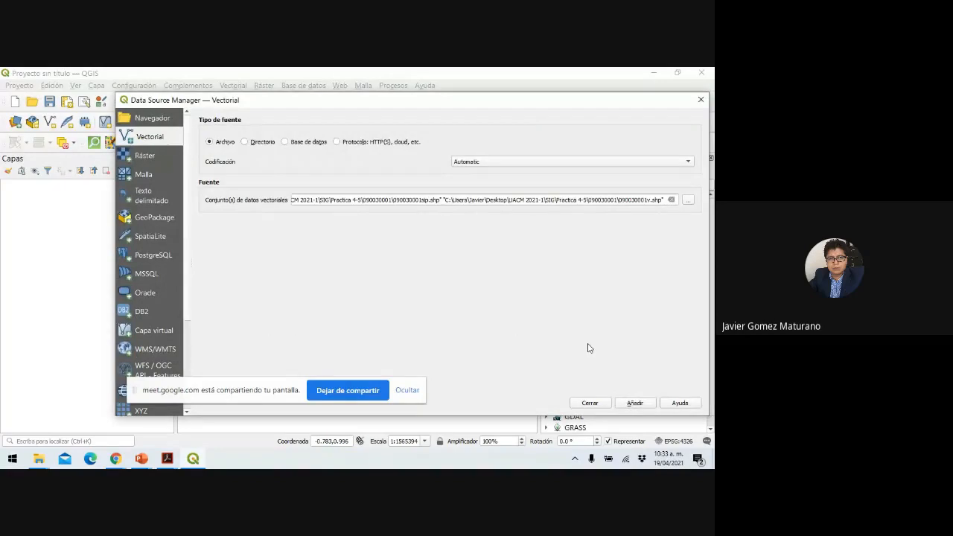
Add the nine 090030001 layers, then order ne, sip, v and fm at the top.
left_click(642, 405)
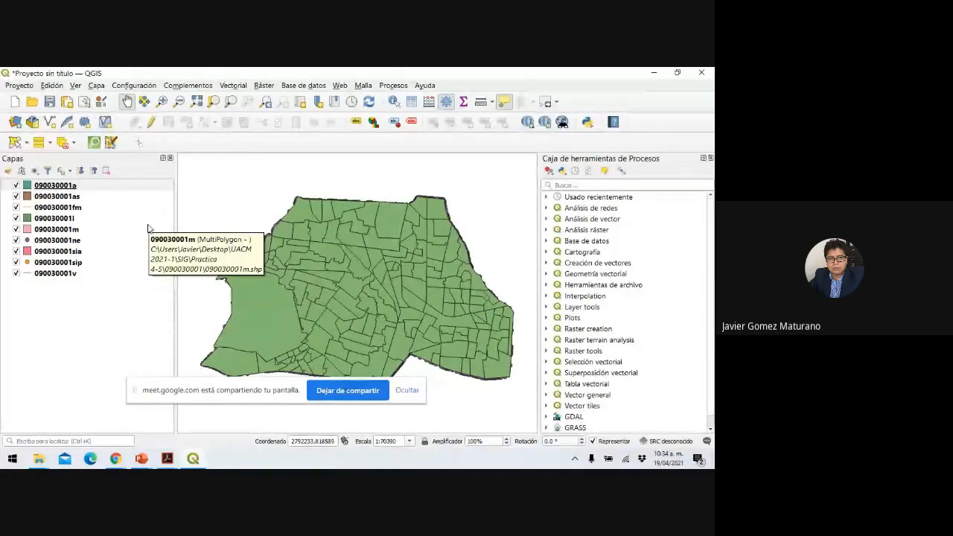
left_click_drag(52, 239, 54, 187)
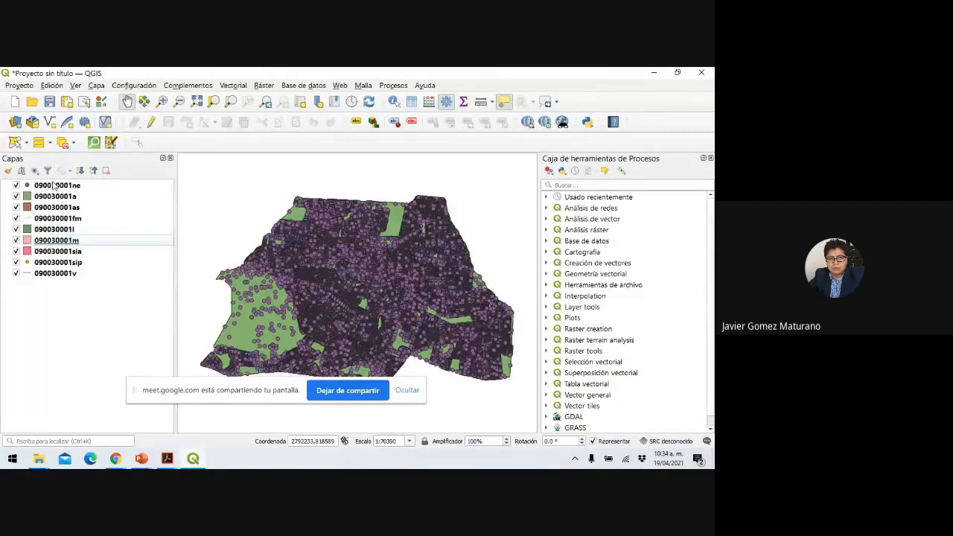
left_click_drag(54, 265, 54, 192)
left_click_drag(51, 273, 52, 208)
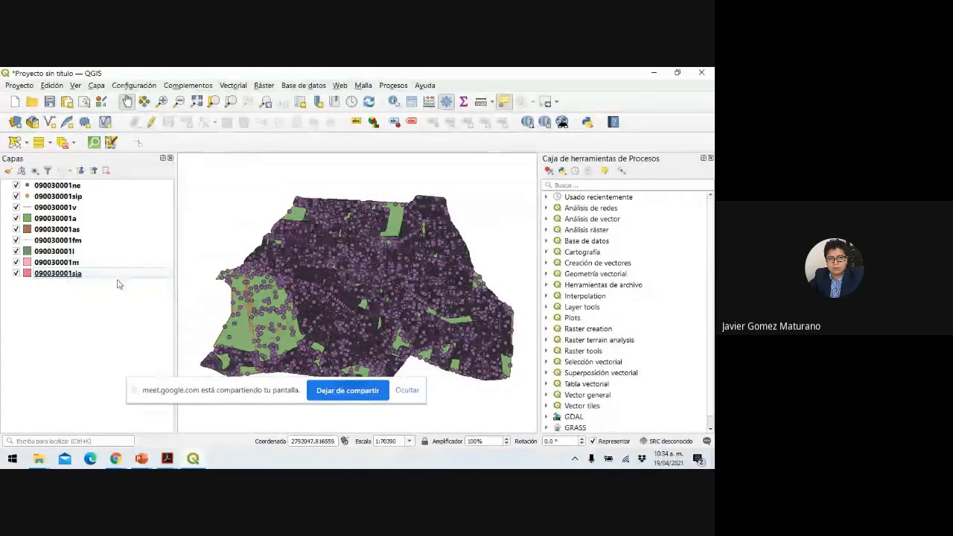
left_click_drag(66, 242, 67, 217)
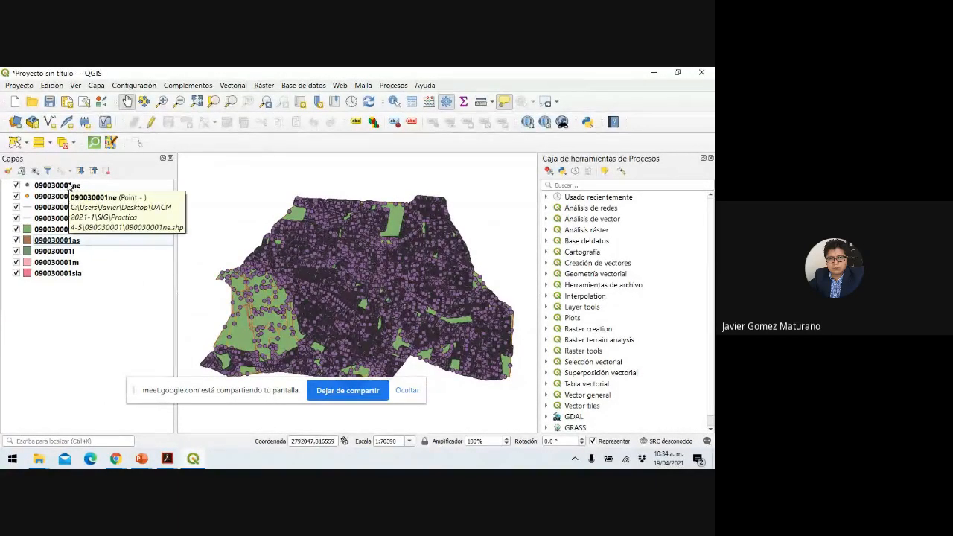
Hide every locality layer, from 090030001ne through 090030001sia.
left_click(17, 186)
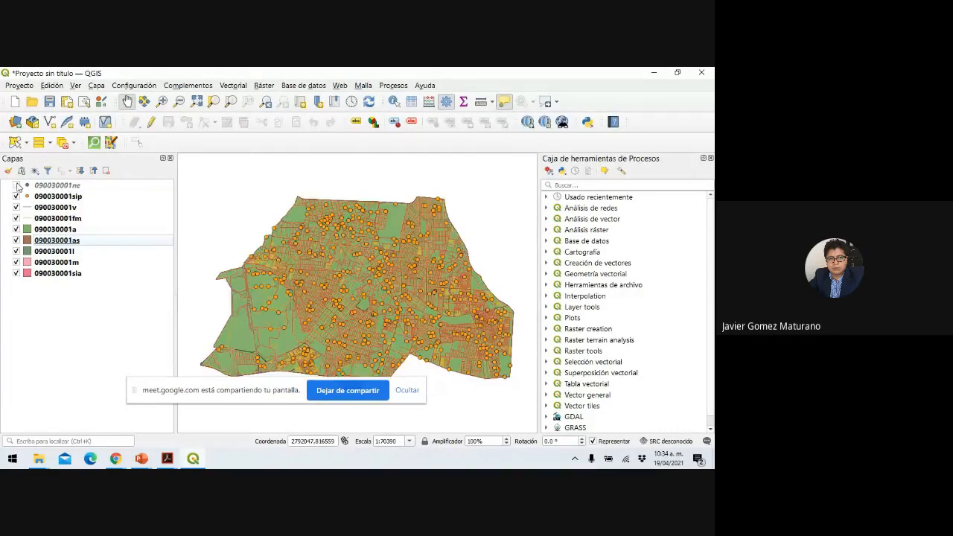
left_click(15, 196)
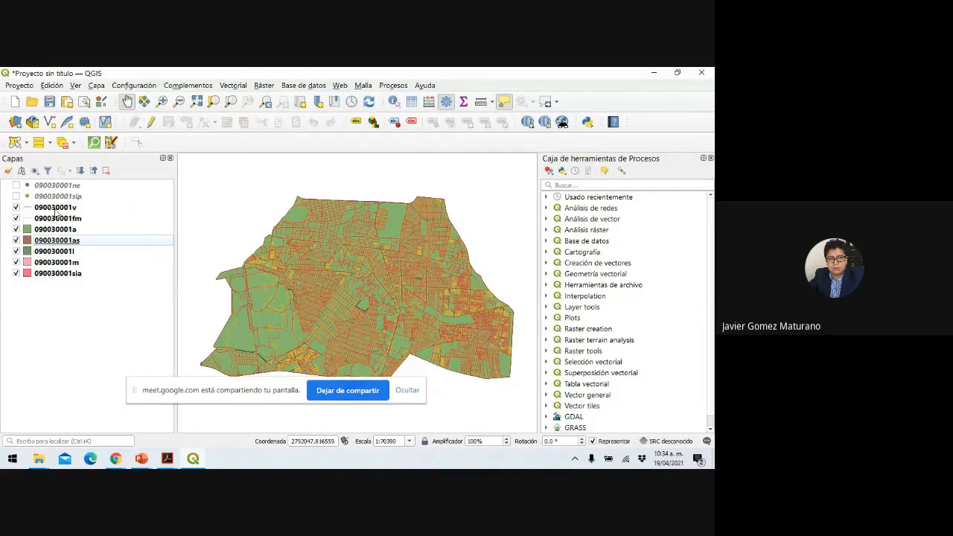
left_click(16, 207)
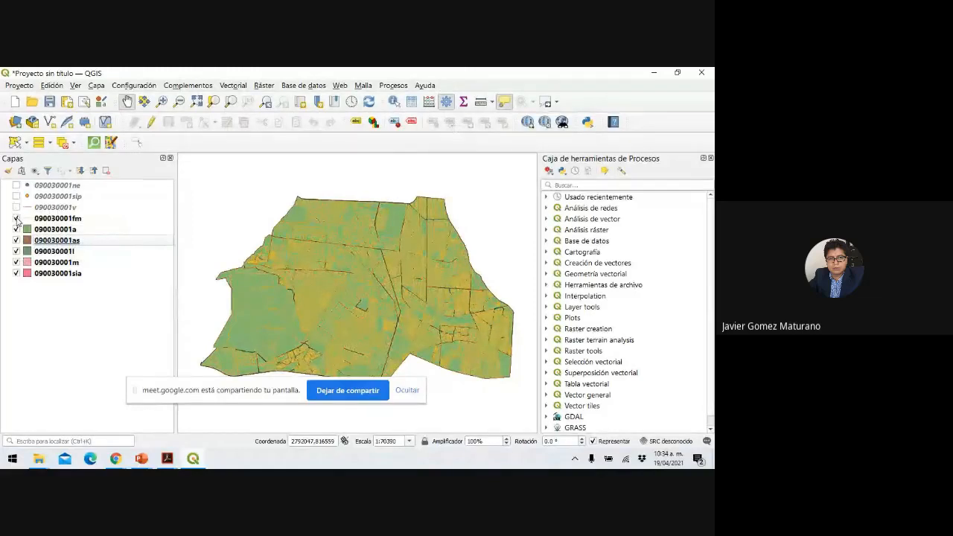
left_click(16, 218)
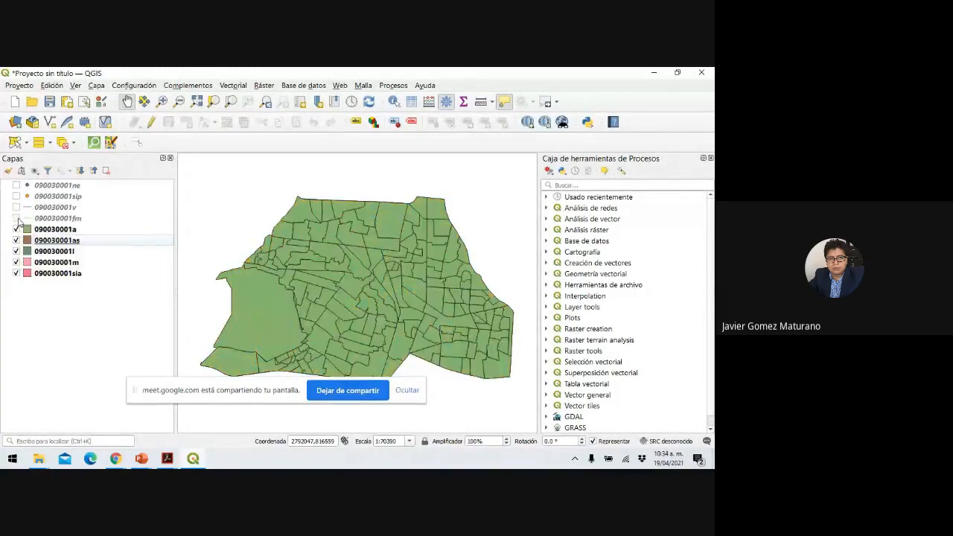
left_click(66, 232)
left_click(17, 240)
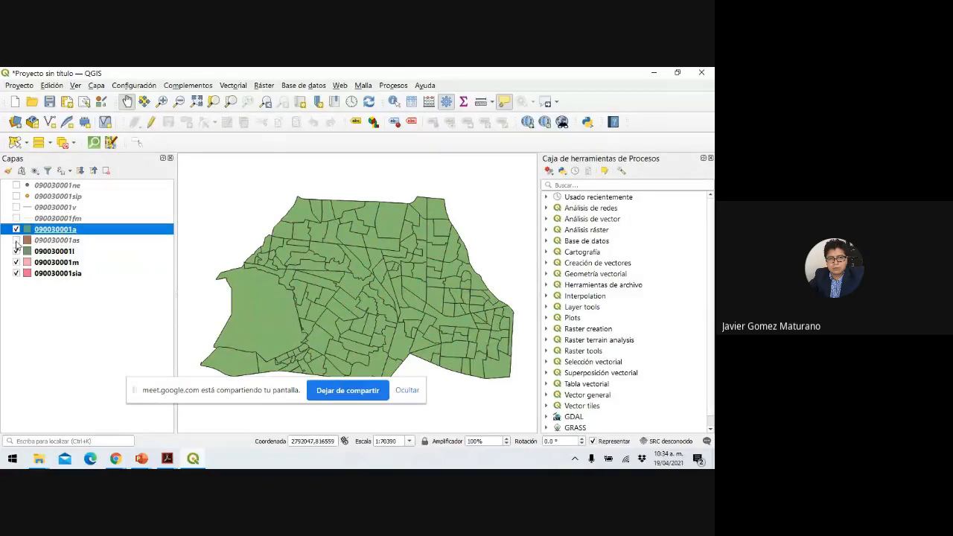
left_click(17, 251)
left_click(16, 262)
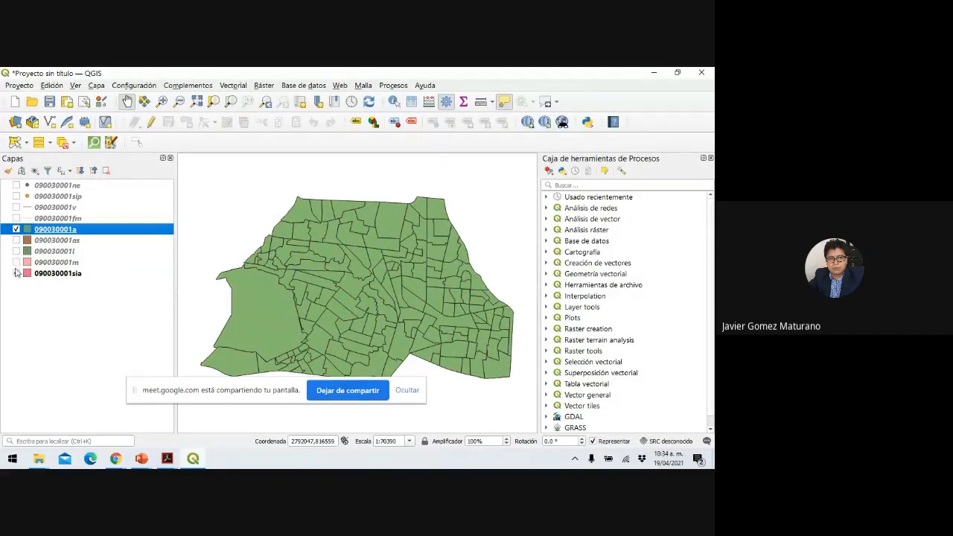
left_click(16, 273)
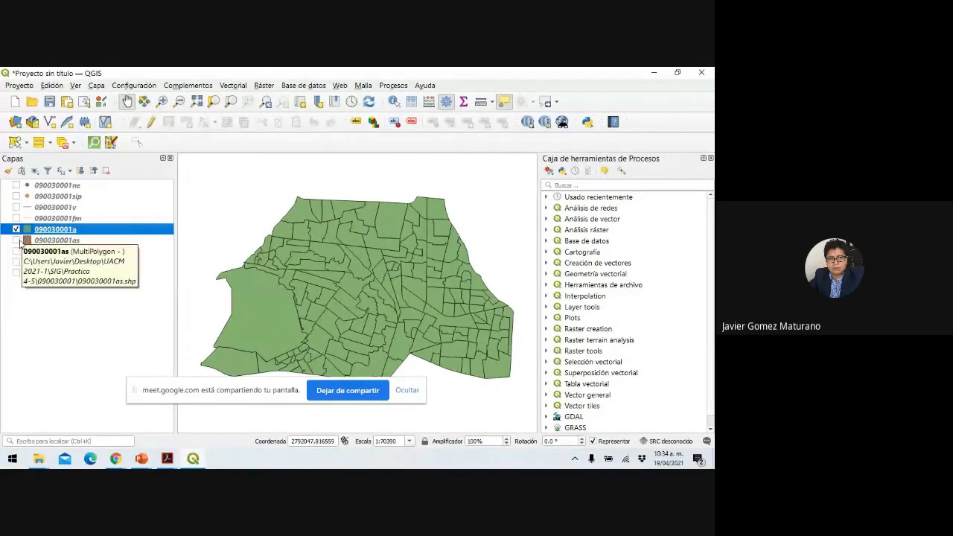
Show 090030001as and toggle 090030001a on and off to compare the two.
left_click(16, 241)
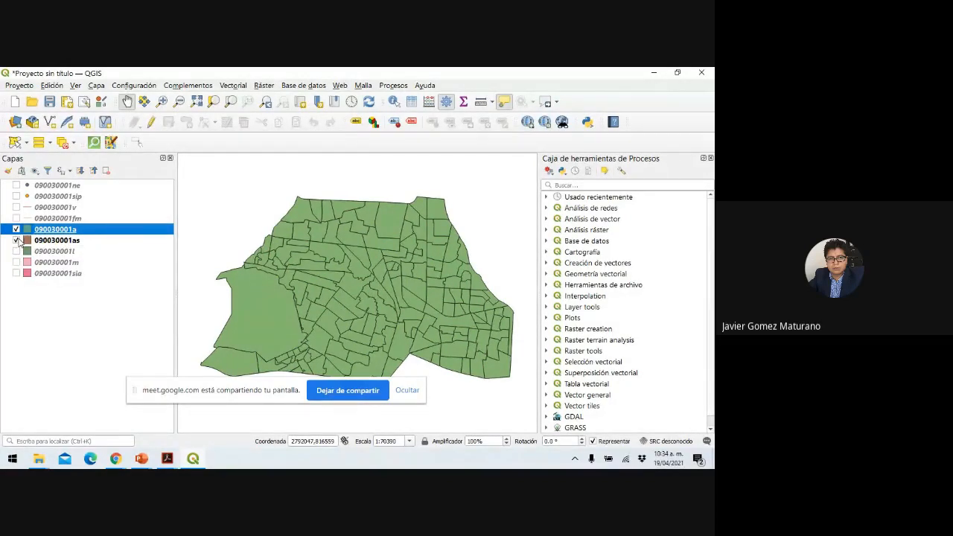
left_click(16, 230)
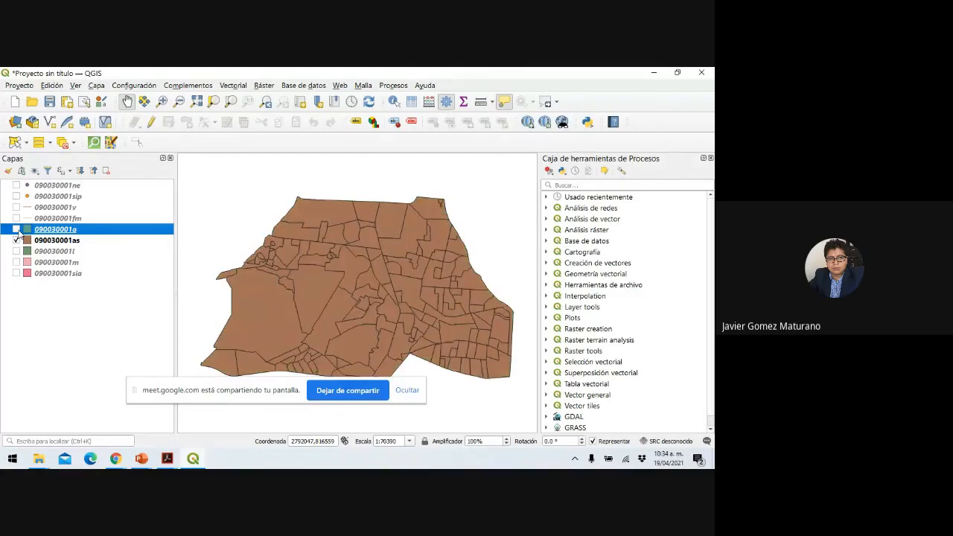
left_click(16, 230)
left_click(16, 229)
left_click(17, 230)
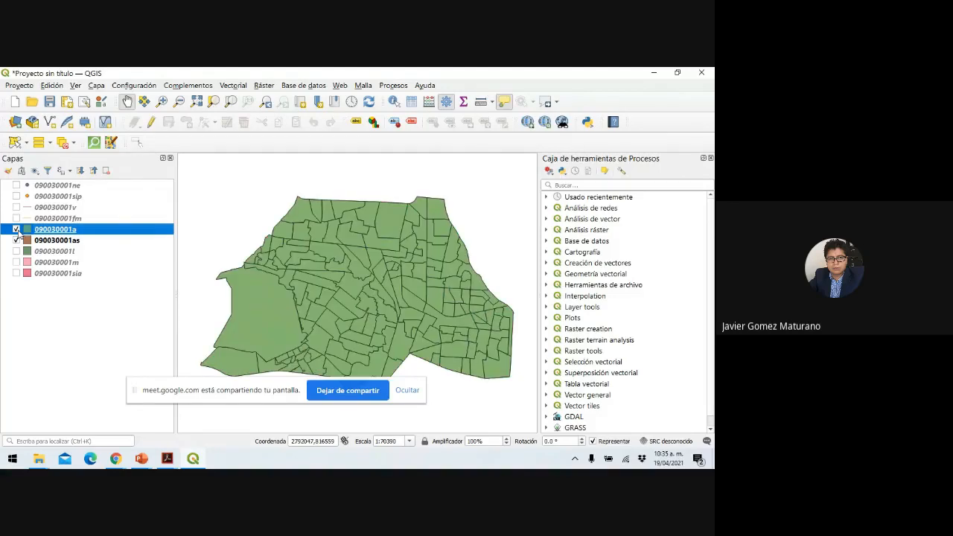
left_click(17, 229)
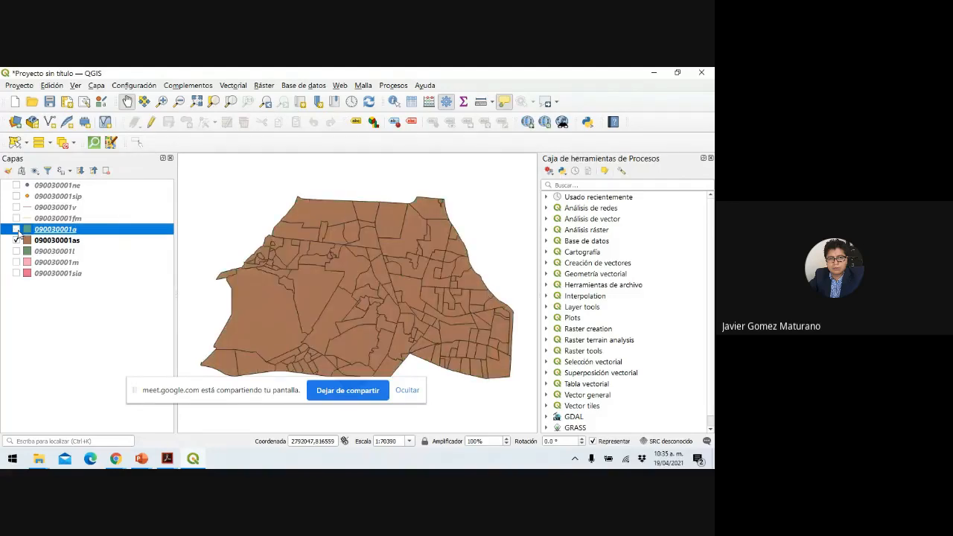
left_click(16, 230)
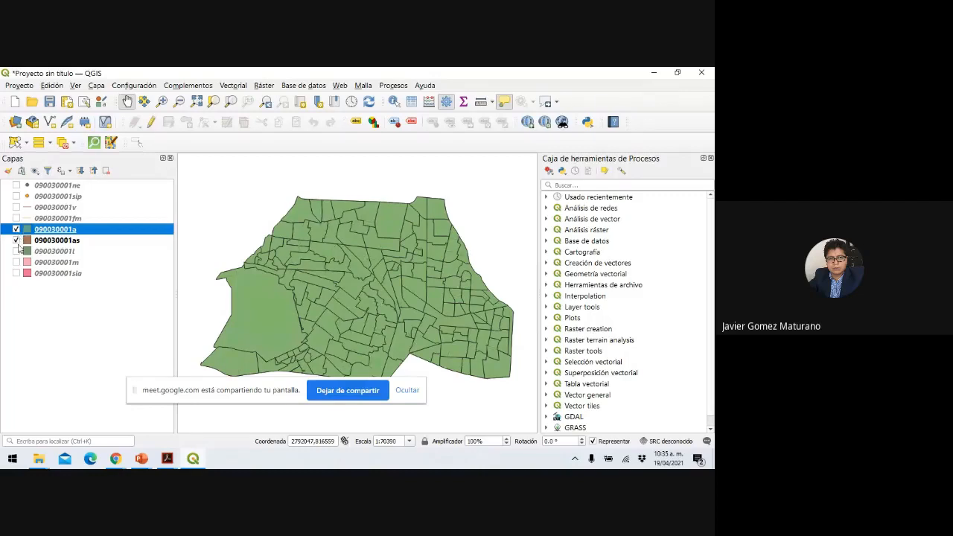
View 090030001l alone, then 090030001m, finishing with only 090030001sia displayed.
left_click(17, 251)
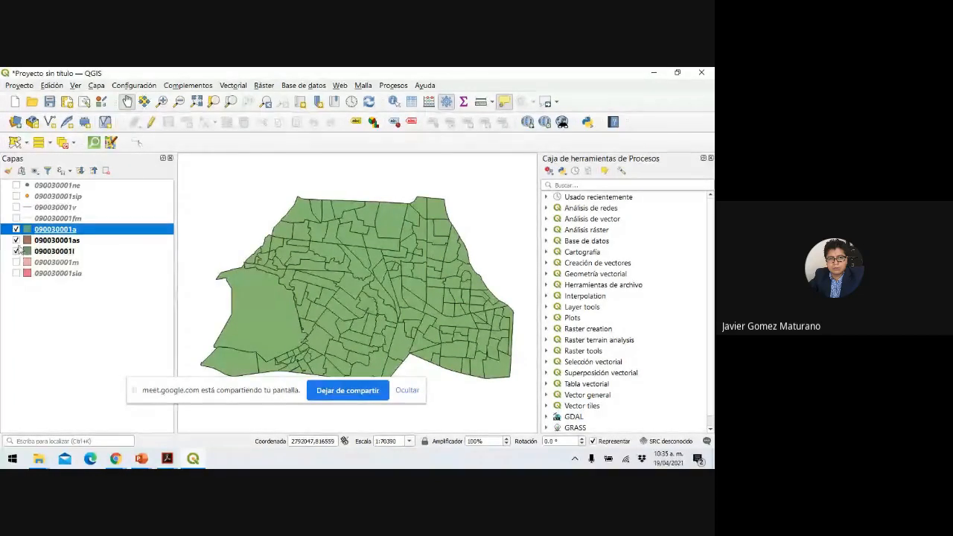
left_click(17, 241)
left_click(17, 229)
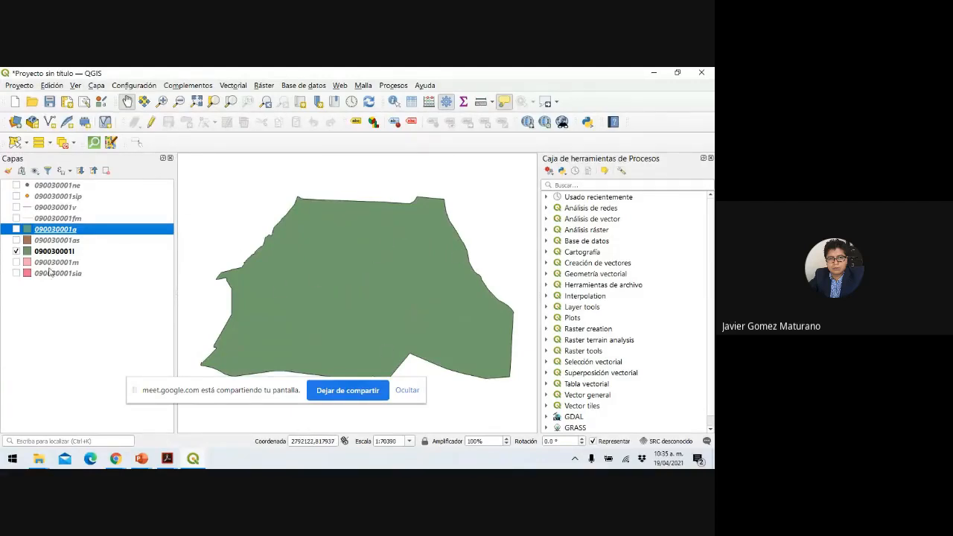
left_click(17, 252)
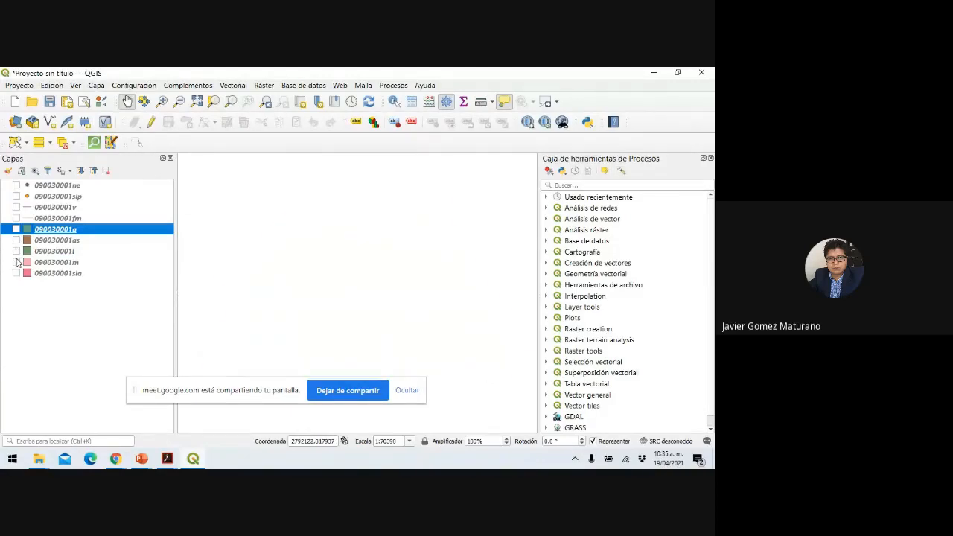
left_click(17, 262)
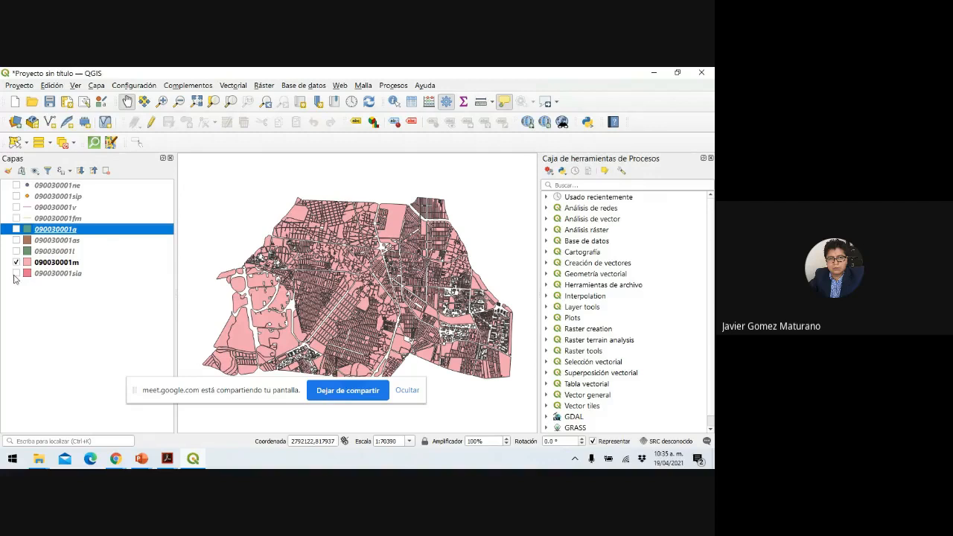
left_click(17, 273)
left_click(16, 262)
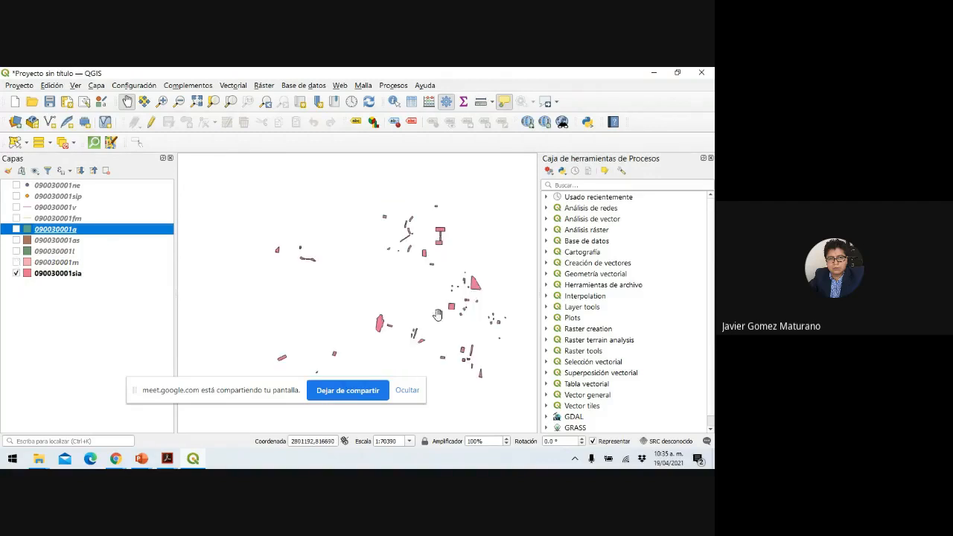
scroll(394, 283, "up", 3)
scroll(394, 283, "down", 3)
scroll(394, 283, "up", 1)
scroll(394, 283, "down", 1)
Switch on the ne, sip, v, fm, a, as, l and m layers.
left_click(16, 185)
left_click(17, 196)
left_click(17, 207)
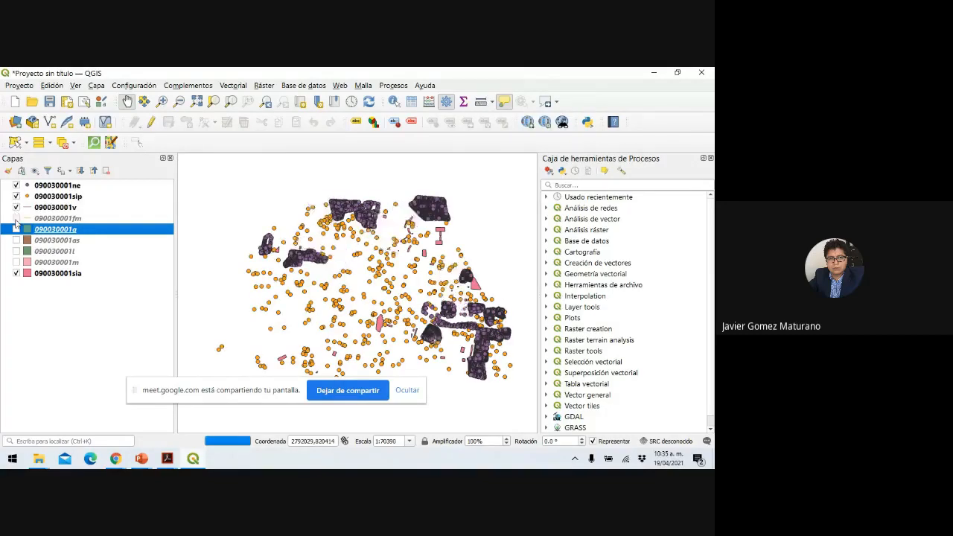
left_click(16, 218)
left_click(16, 230)
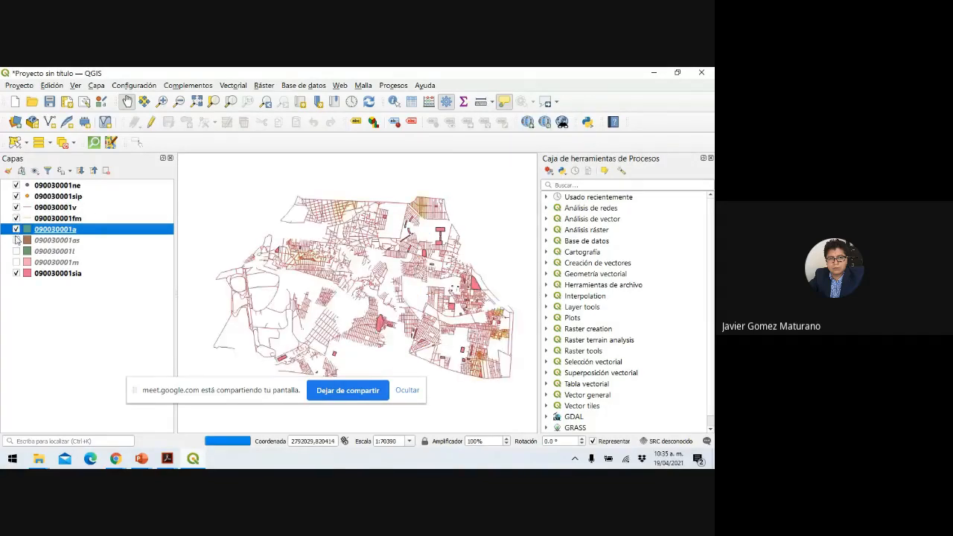
left_click(17, 240)
left_click(17, 251)
left_click(17, 263)
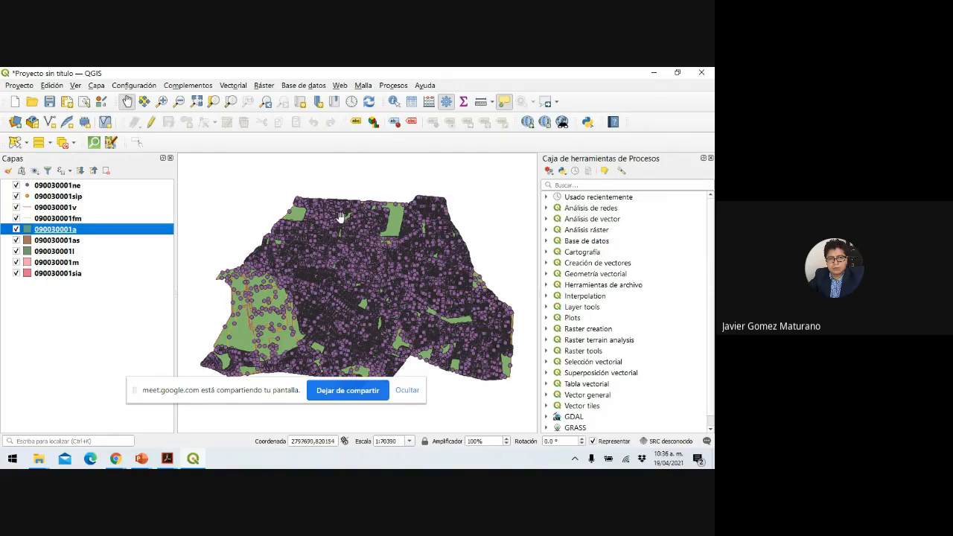
Hide sip, v, fm, a, as, l, m and sia, keeping only 090030001ne points.
left_click(16, 196)
left_click(17, 207)
left_click(16, 218)
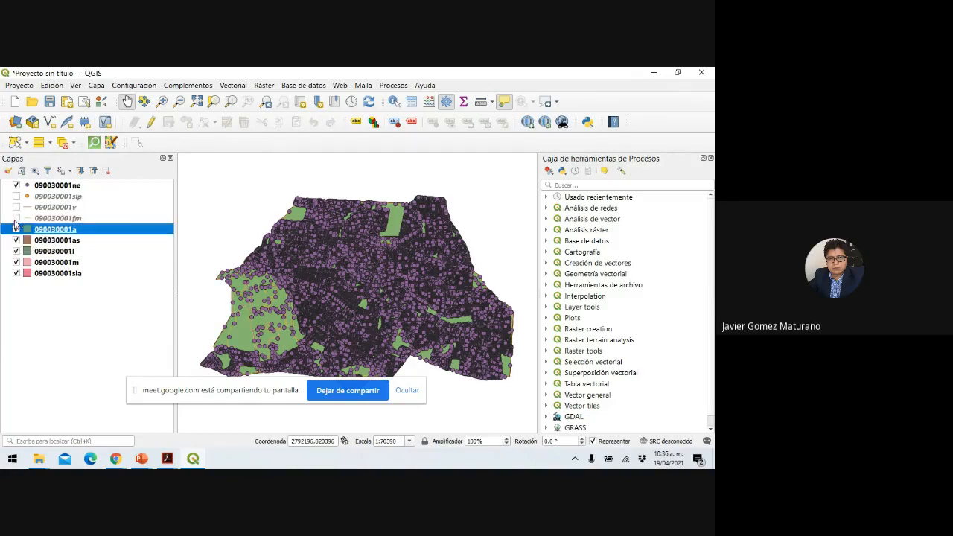
left_click(16, 230)
left_click(16, 240)
left_click(17, 251)
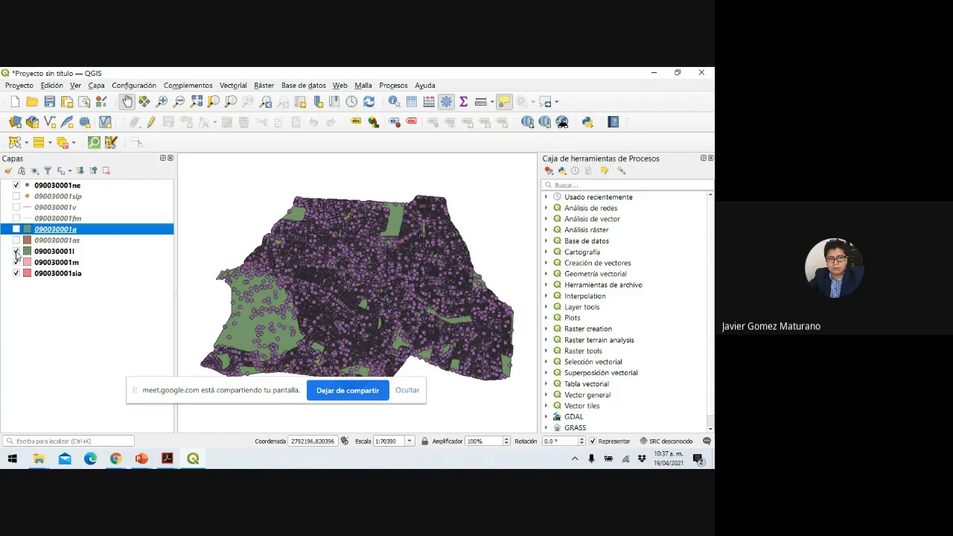
left_click(16, 262)
left_click(16, 273)
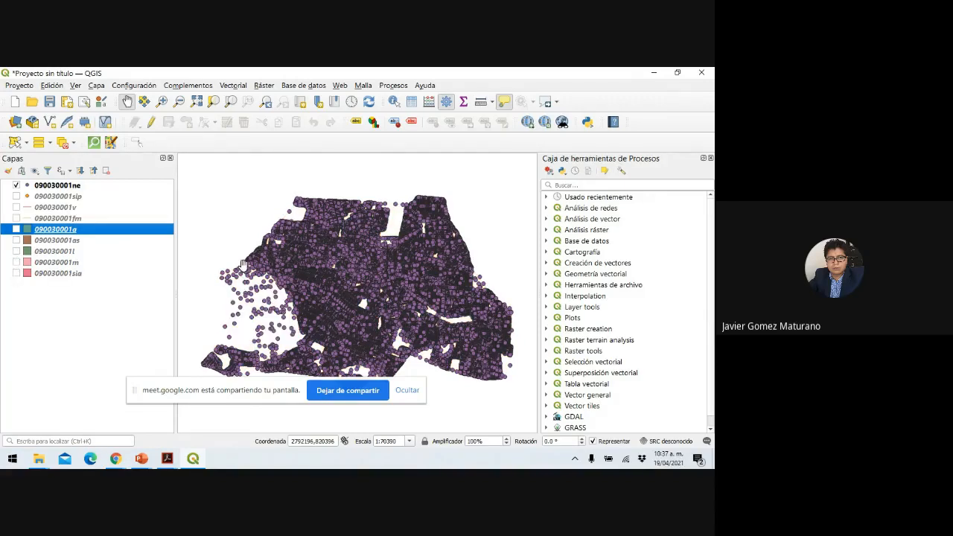
scroll(442, 246, "up", 1)
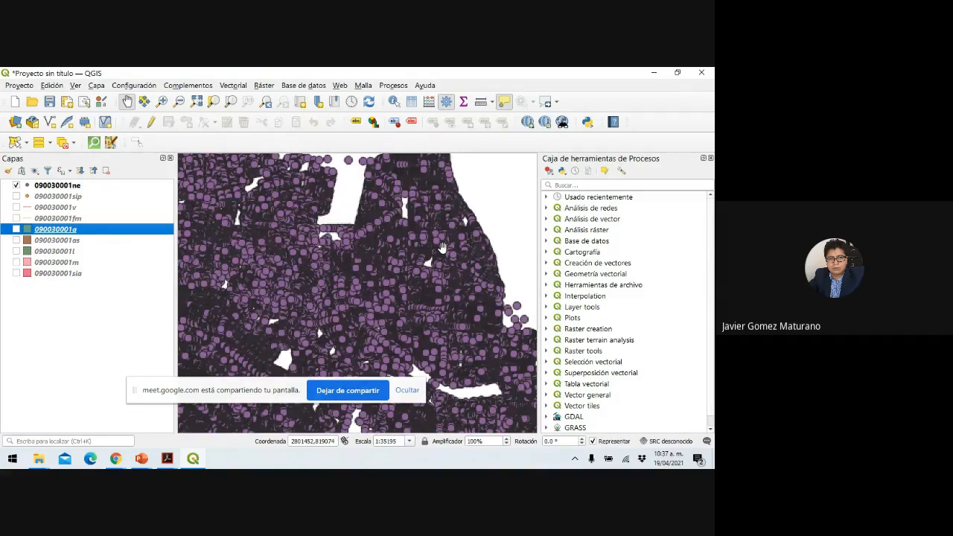
scroll(442, 246, "down", 1)
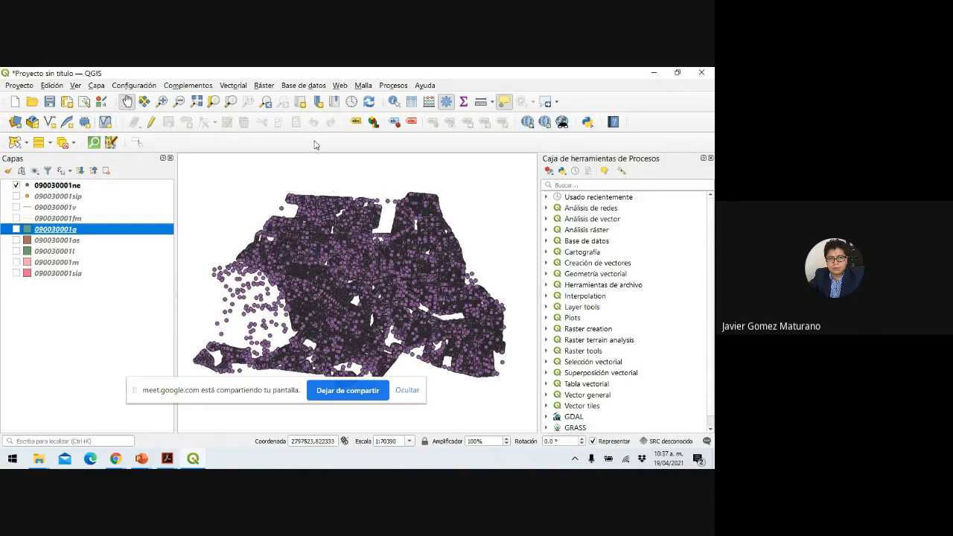
Show the Select Features dropdown options, then bring up the PowerPoint windows.
left_click(26, 143)
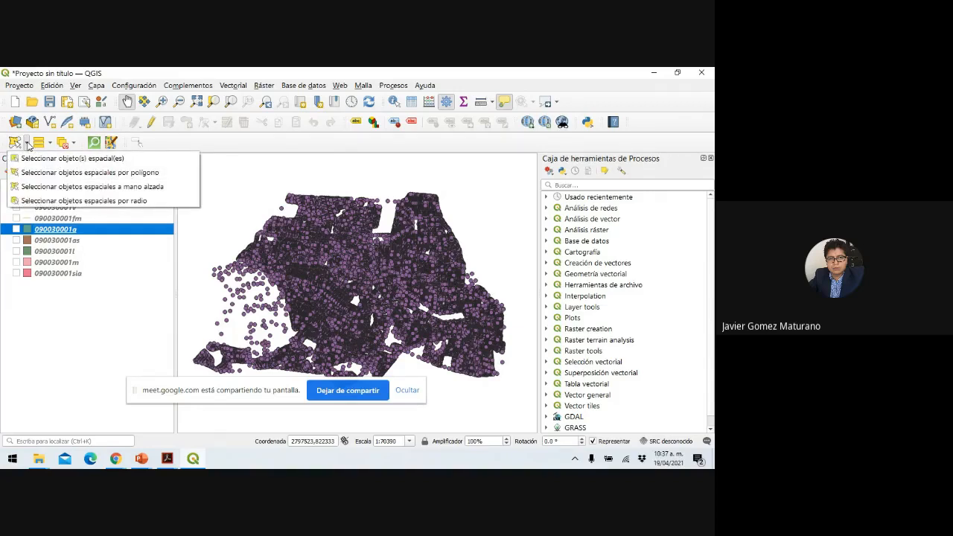
left_click(144, 460)
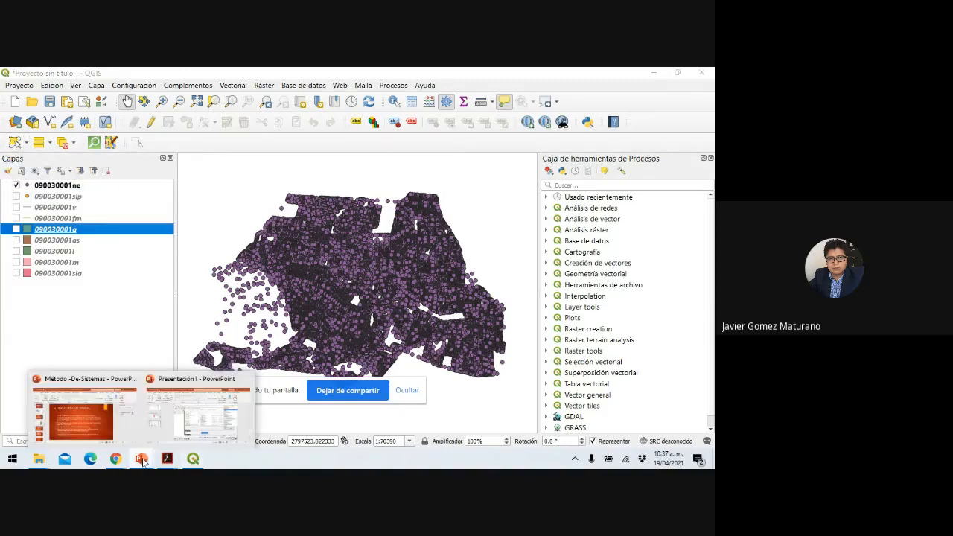
Add a Title Only slide 4 in Presentación1 with the QGIS selection-options screenshot.
left_click(203, 432)
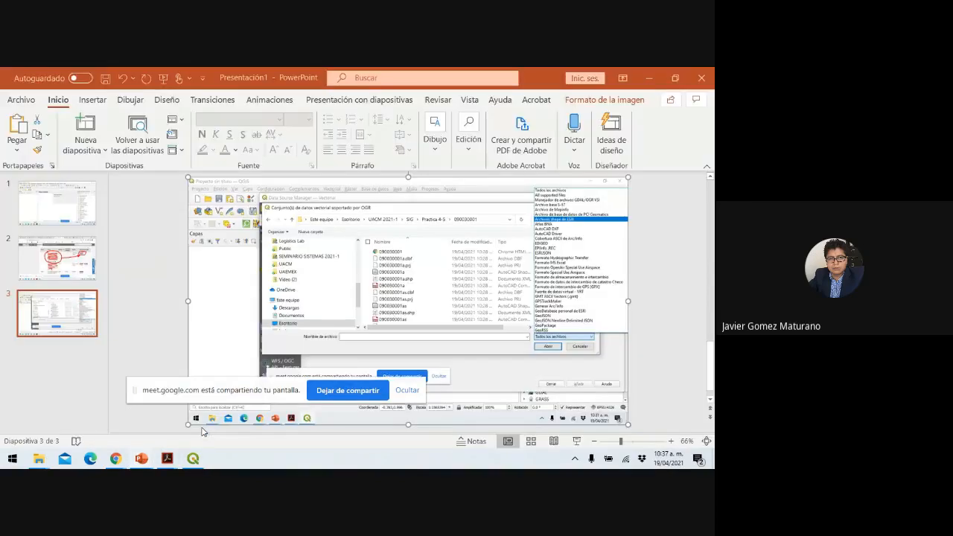
left_click(579, 446)
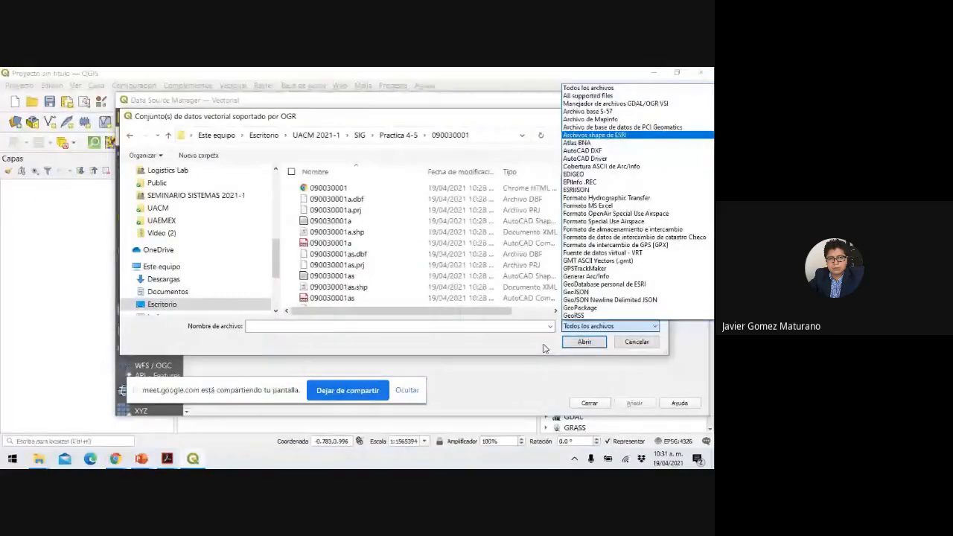
key("Escape")
left_click(84, 146)
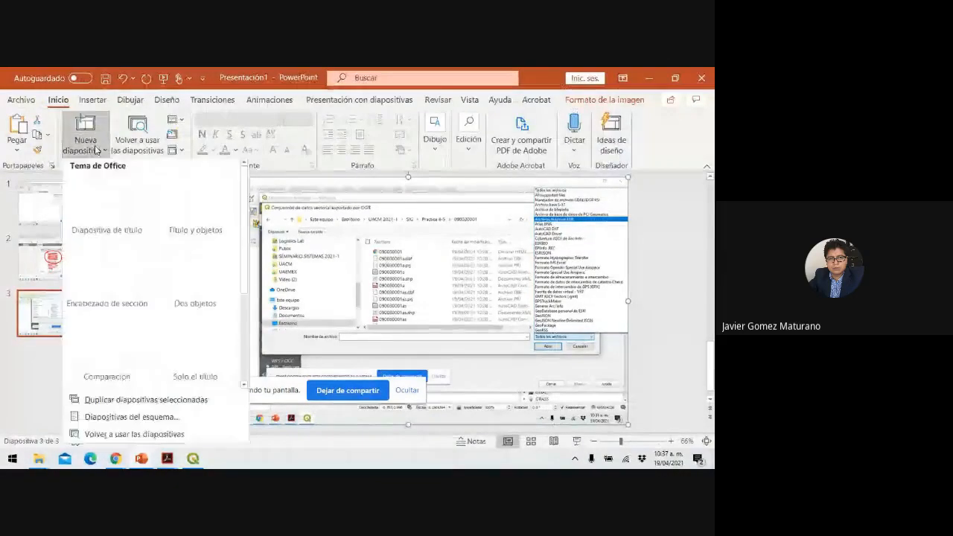
left_click(198, 341)
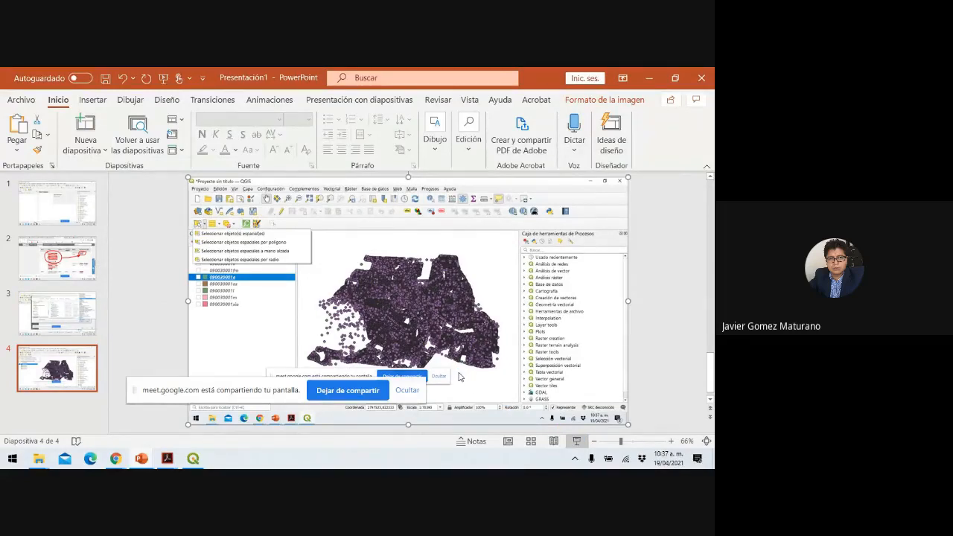
key("alt+Tab")
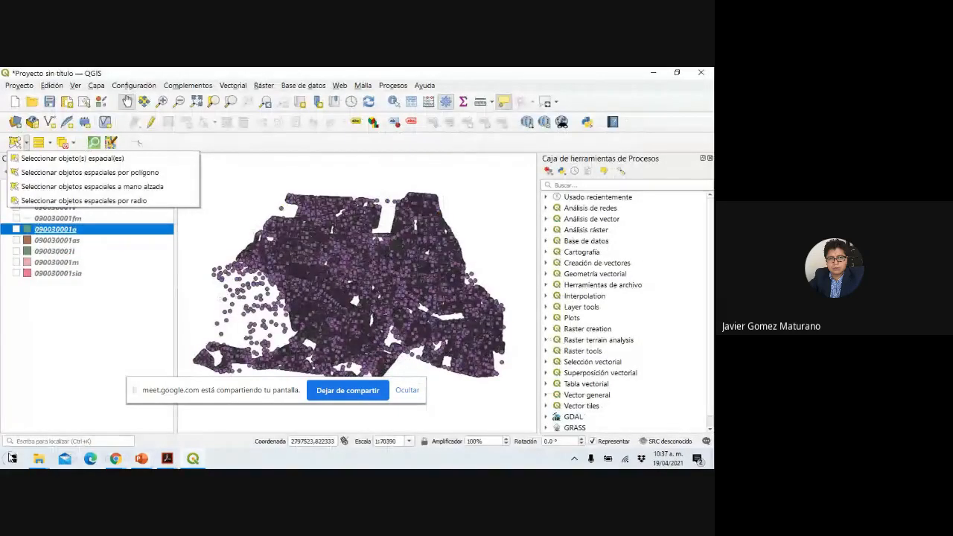
With the presentation pen, outline QGIS's selection toolbar and its mode list in red.
left_click(51, 459)
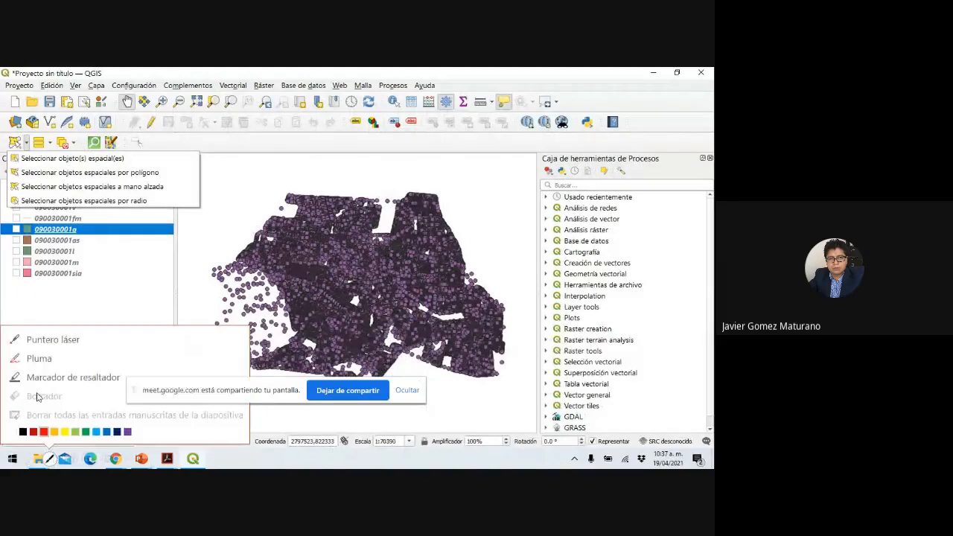
left_click(33, 359)
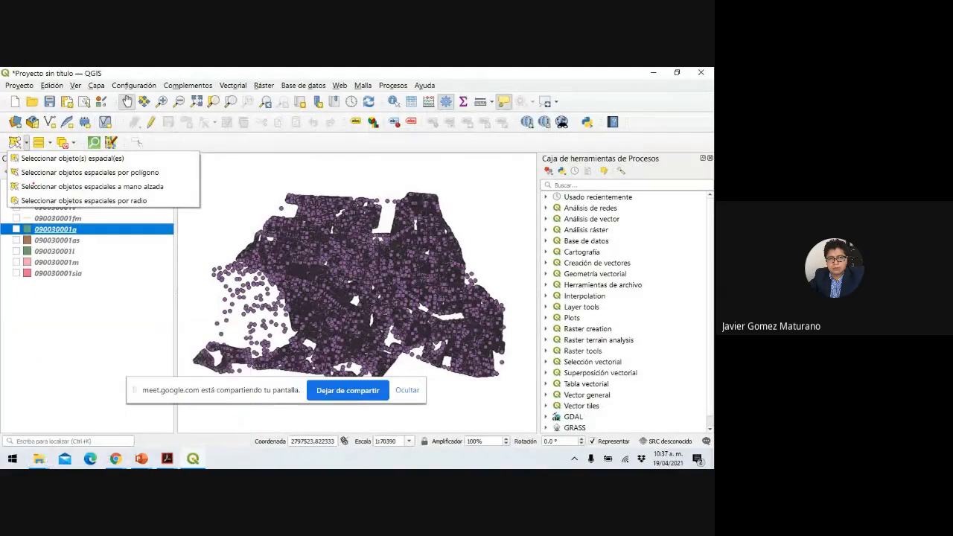
mouse_move(42, 130)
left_mouse_down()
mouse_move(7, 130)
mouse_move(49, 158)
mouse_move(110, 158)
mouse_move(172, 138)
mouse_move(69, 124)
mouse_move(9, 137)
left_mouse_up()
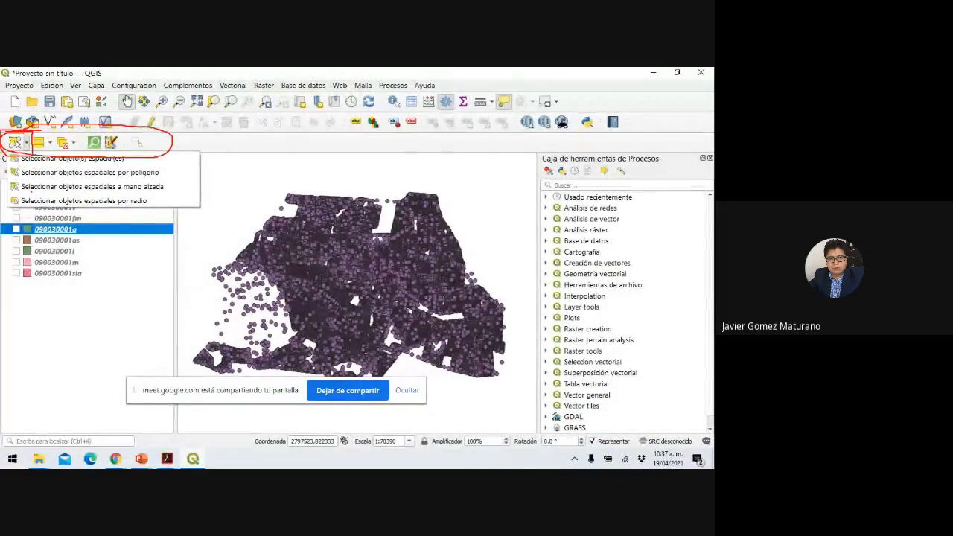
Circle 'por radio' and link it to a red radius circle drawn on the map.
mouse_move(23, 195)
left_mouse_down()
mouse_move(36, 195)
mouse_move(6, 204)
mouse_move(171, 214)
mouse_move(176, 198)
mouse_move(33, 195)
left_mouse_up()
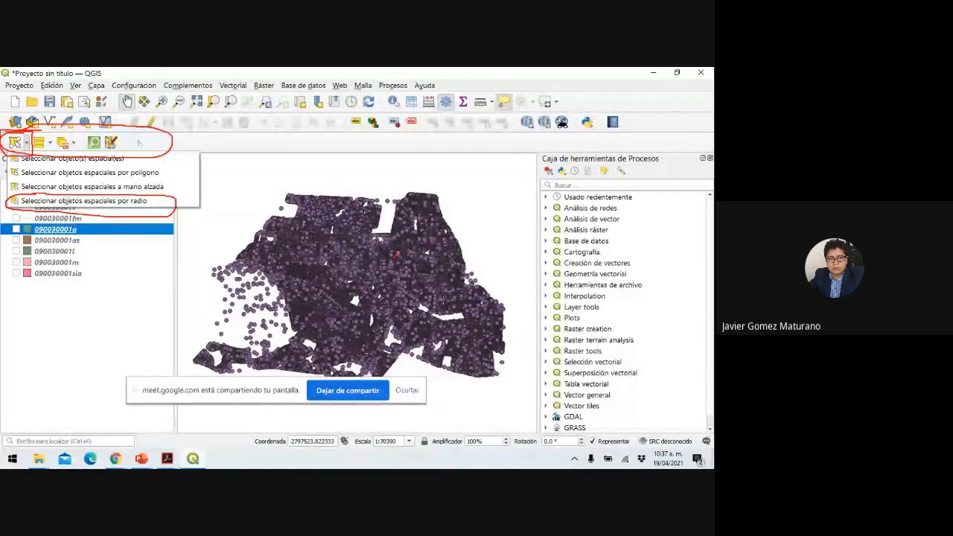
left_click_drag(436, 217, 394, 257)
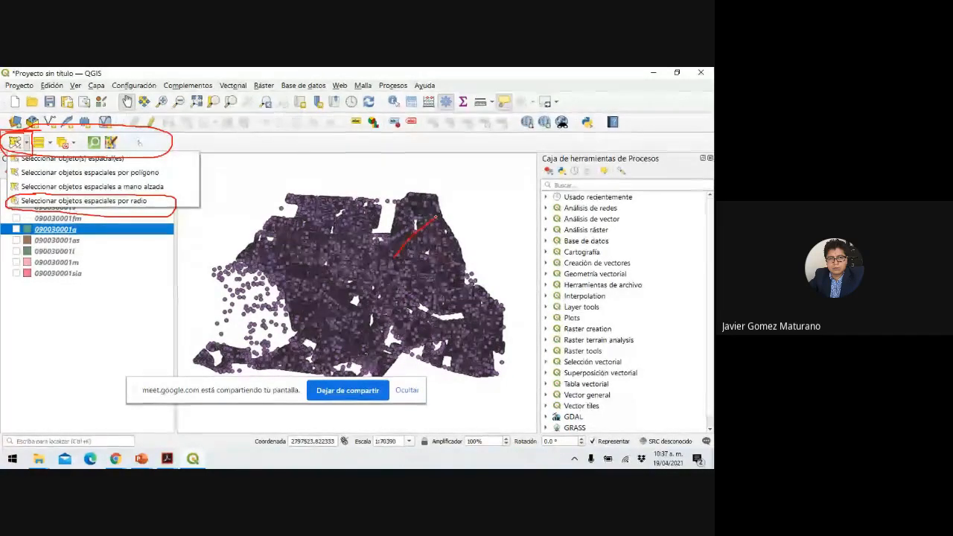
mouse_move(438, 218)
left_mouse_down()
mouse_move(434, 205)
mouse_move(381, 200)
mouse_move(344, 223)
mouse_move(353, 288)
mouse_move(406, 311)
mouse_move(450, 296)
mouse_move(455, 233)
mouse_move(433, 211)
left_mouse_up()
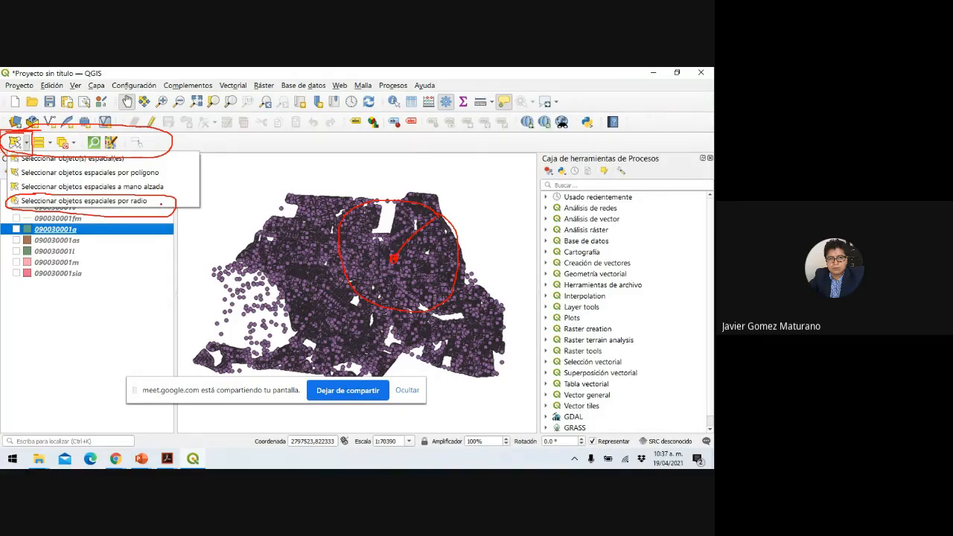
left_click_drag(161, 203, 339, 232)
Link the polygon and freehand options to red sketches on the map, then end the slideshow.
left_click_drag(172, 174, 213, 176)
left_click_drag(189, 361, 187, 357)
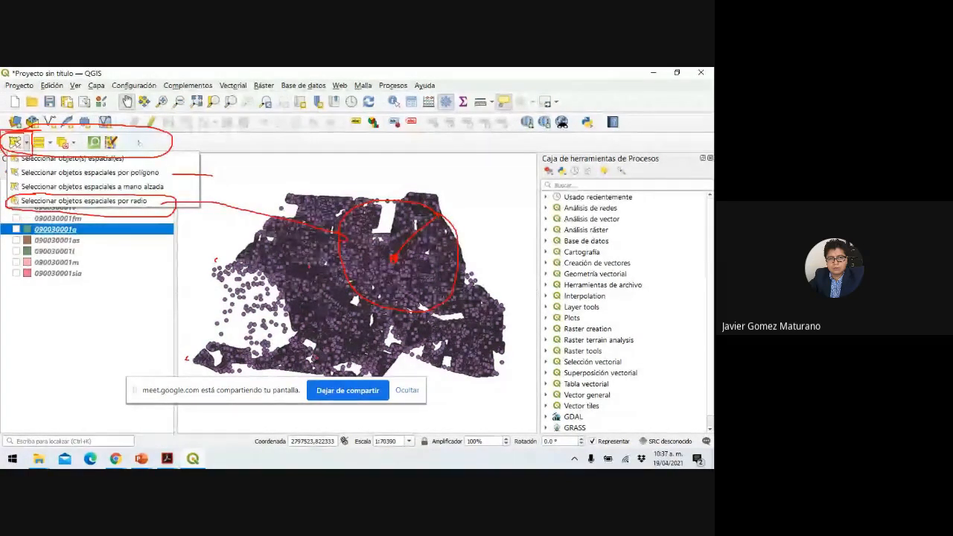
mouse_move(187, 359)
left_mouse_down()
mouse_move(305, 257)
mouse_move(318, 262)
mouse_move(318, 359)
mouse_move(208, 360)
left_mouse_up()
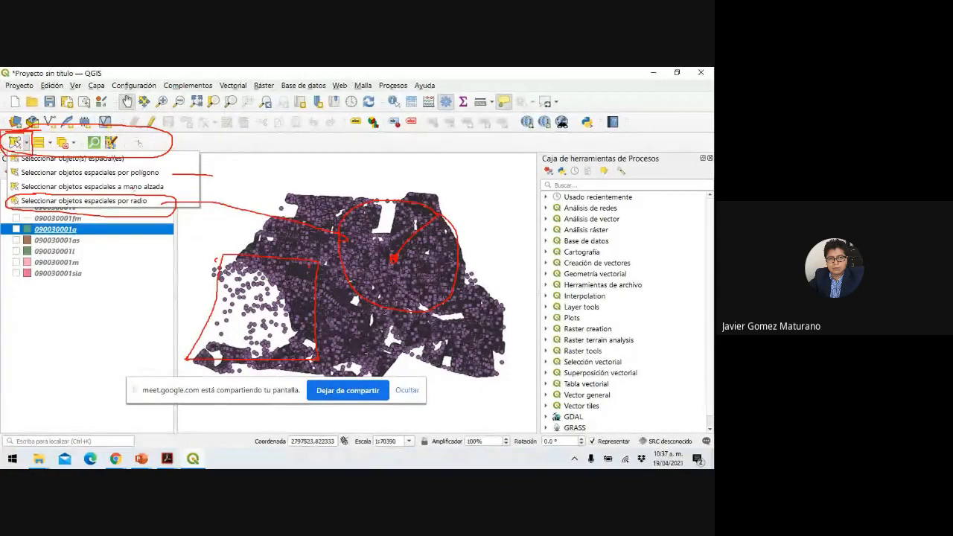
mouse_move(145, 181)
left_mouse_down()
mouse_move(14, 186)
mouse_move(28, 191)
left_mouse_up()
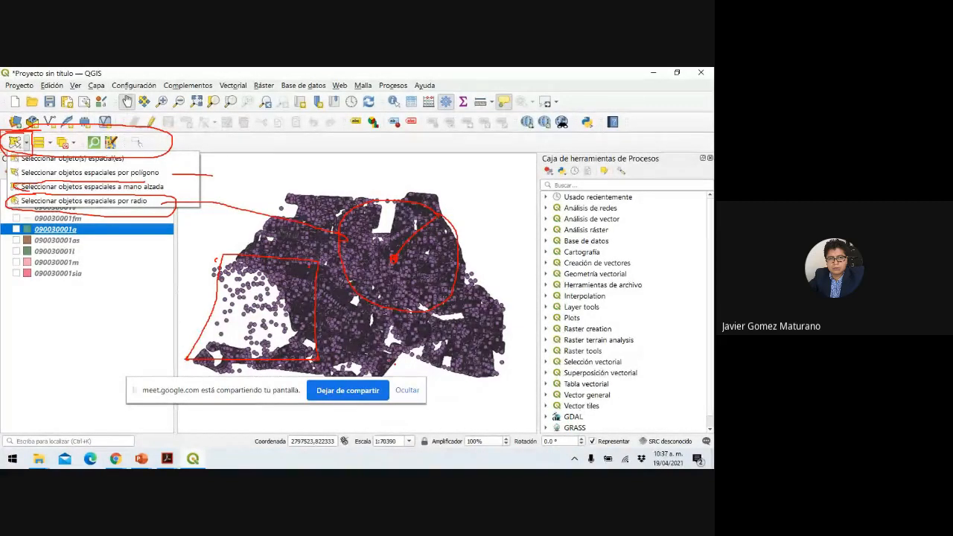
mouse_move(380, 335)
left_mouse_down()
mouse_move(398, 317)
mouse_move(431, 321)
mouse_move(453, 344)
mouse_move(445, 367)
left_mouse_up()
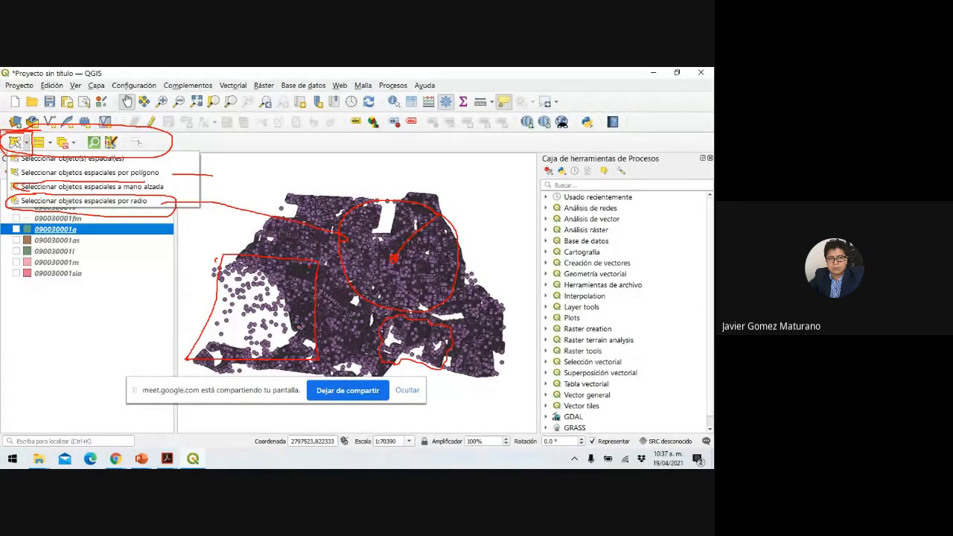
key("Escape")
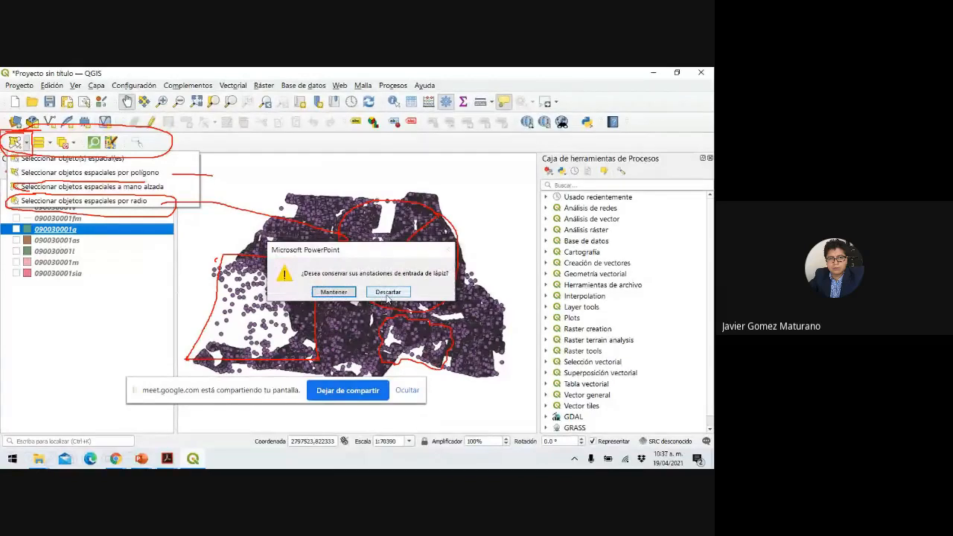
Discard the slide ink, return to QGIS and close the Data Source Manager.
left_click(387, 293)
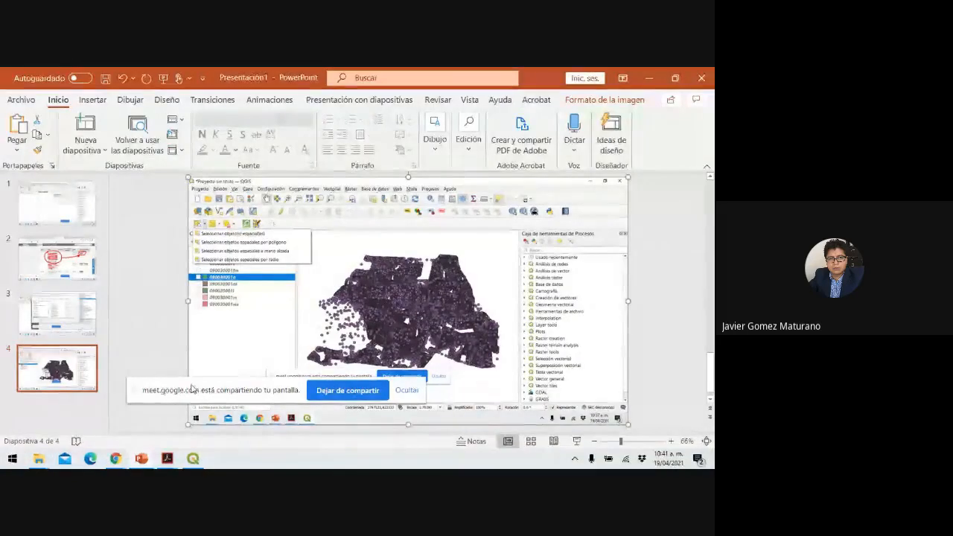
left_click(195, 458)
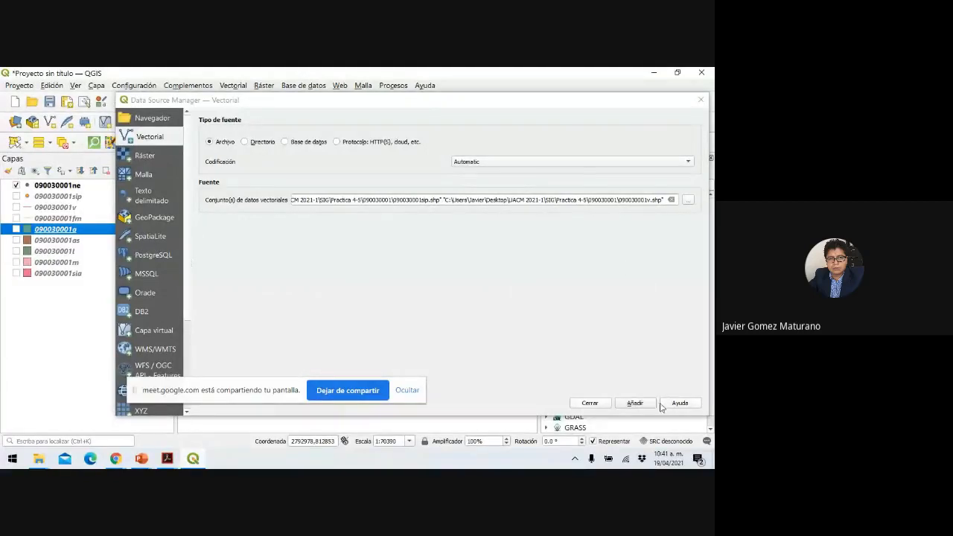
left_click(602, 406)
left_click(603, 406)
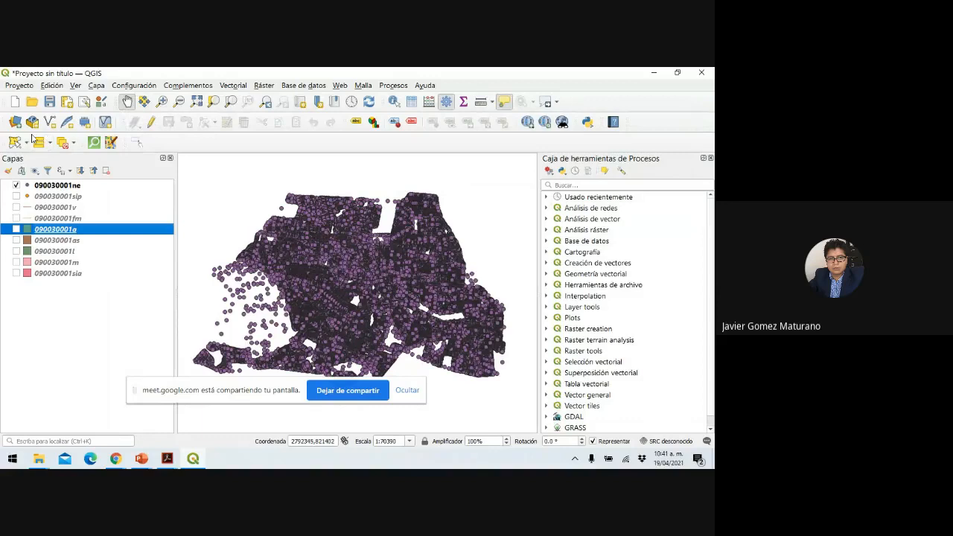
Choose 'Seleccionar objetos espaciales por radio' and draw a ~9627.8-unit circle over the points map.
left_click(27, 142)
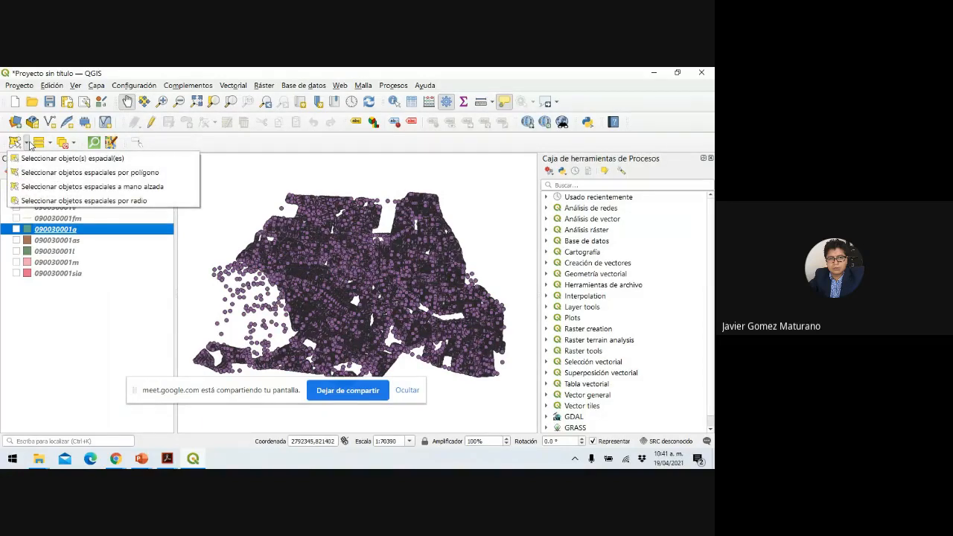
left_click(52, 201)
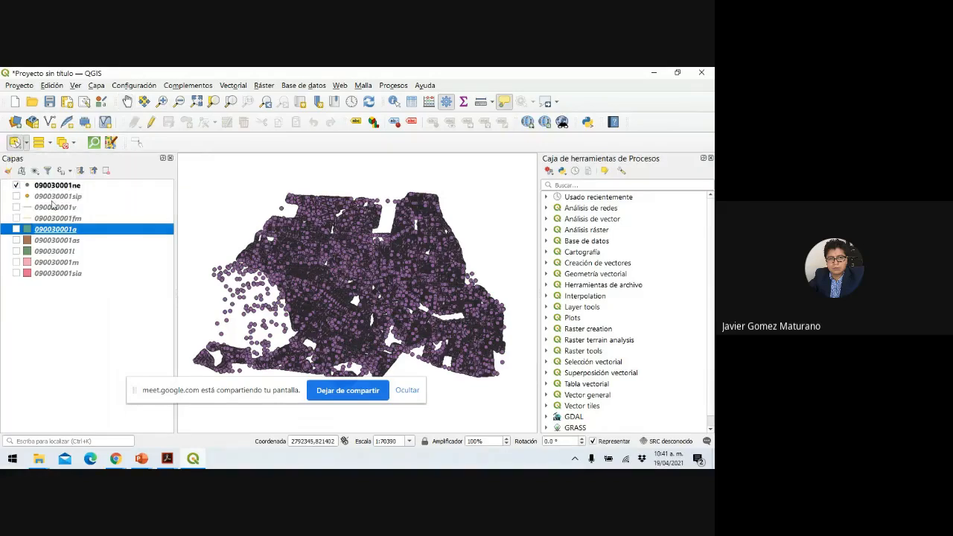
left_click(420, 242)
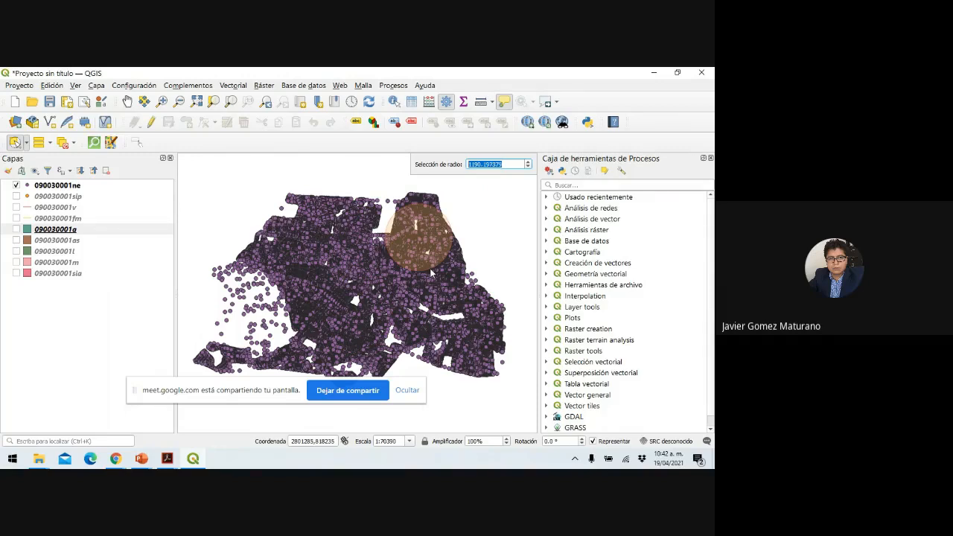
left_click(143, 462)
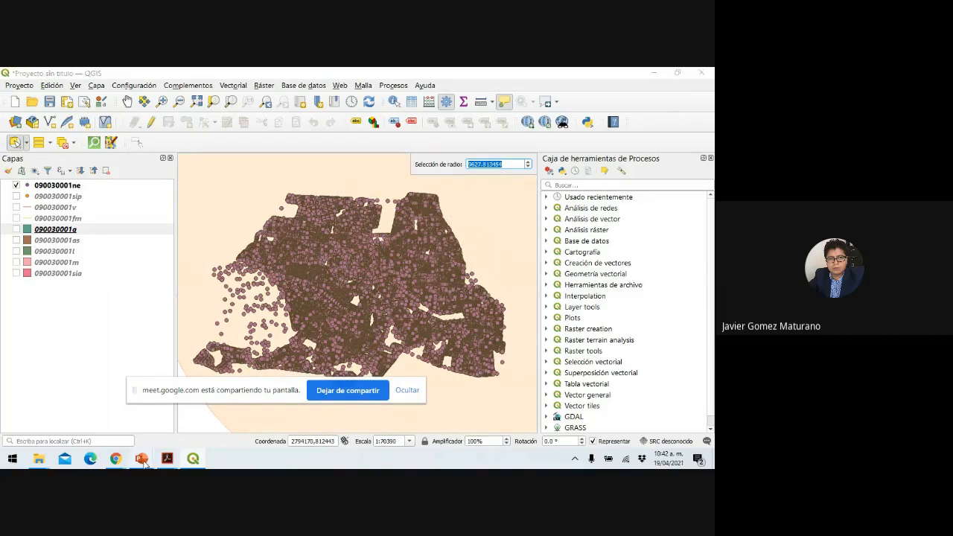
Paste the QGIS radius-selection screenshot onto a new blank slide 5 and start the slide show.
left_click(186, 423)
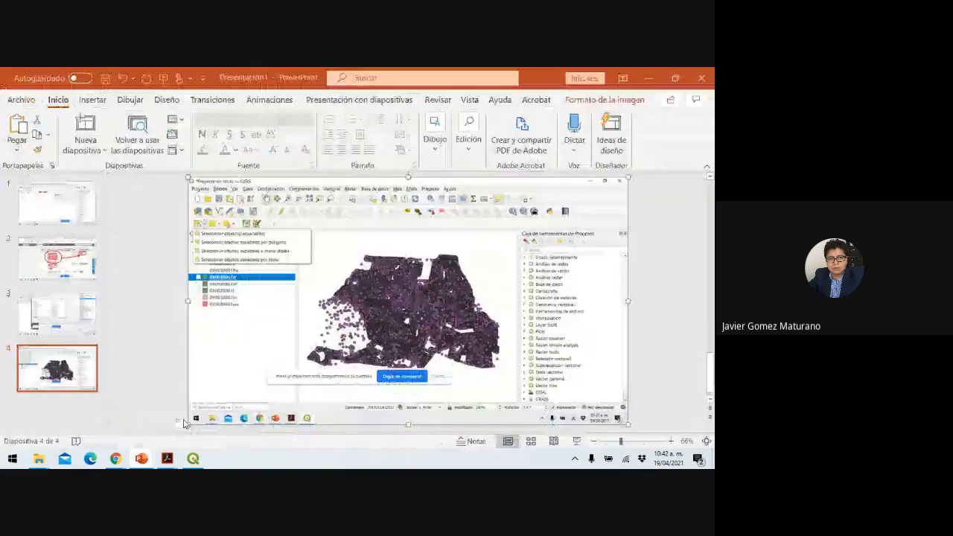
left_click(85, 147)
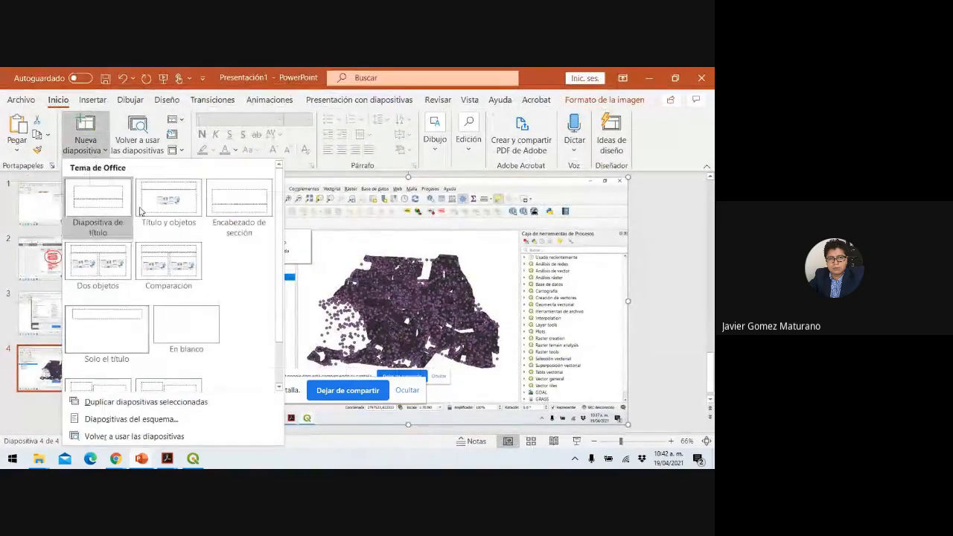
left_click(202, 338)
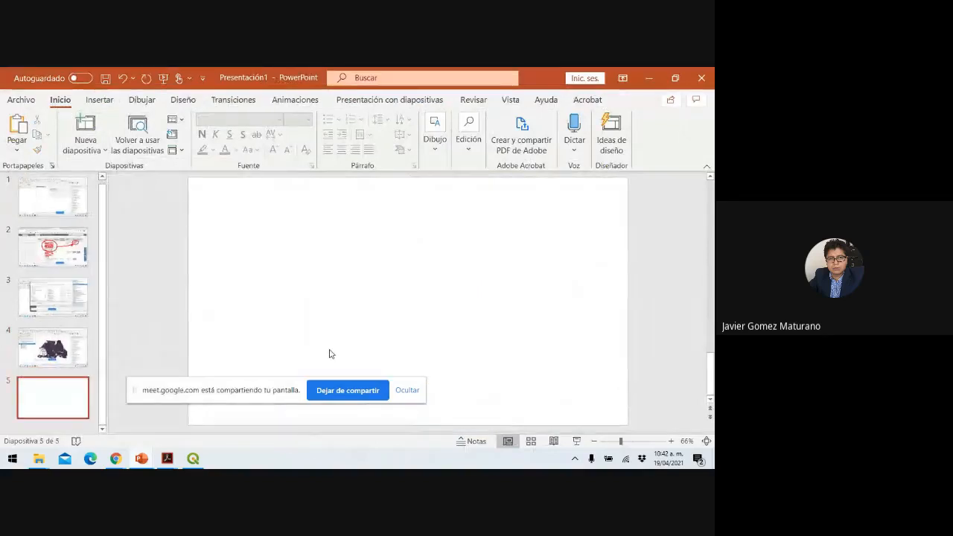
key("ctrl+v")
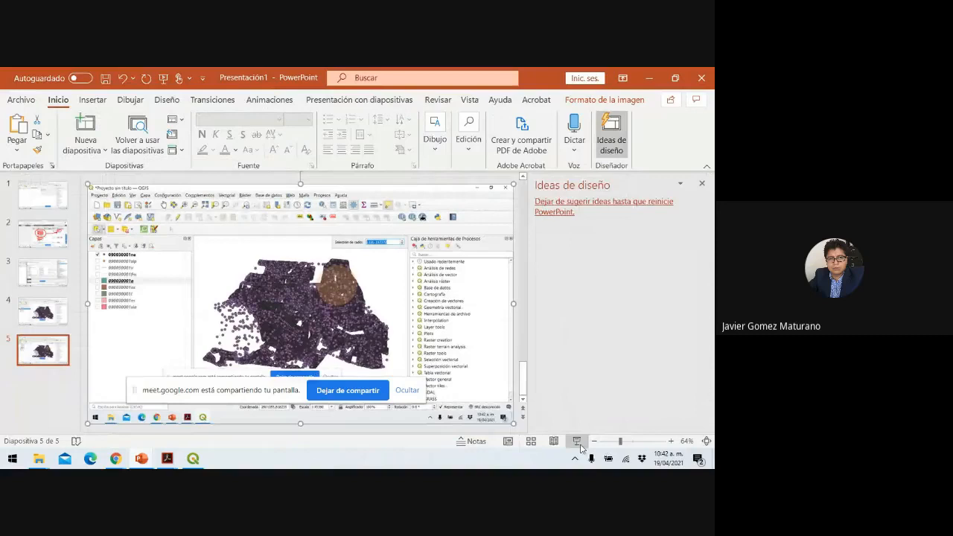
left_click(578, 442)
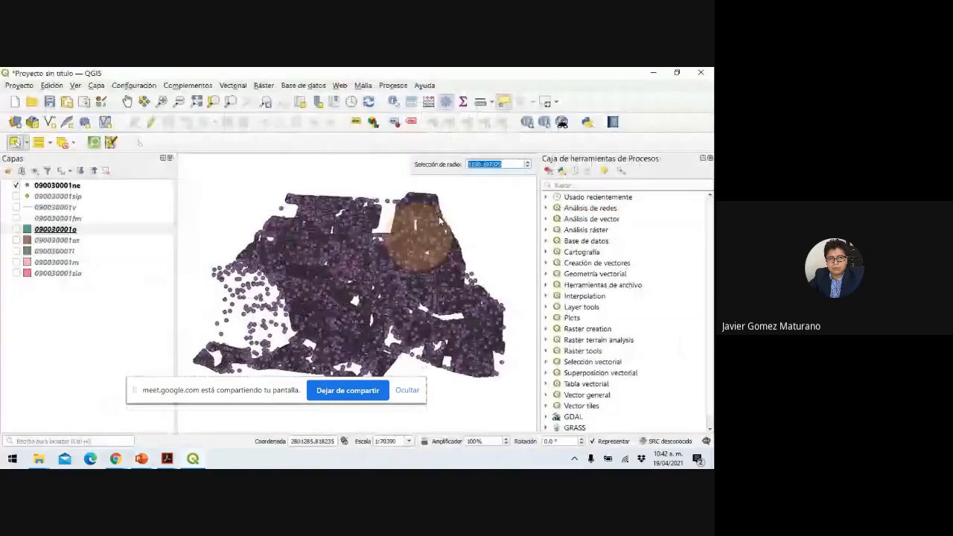
With the red pen, circle the radius tool, draw the circle's radius, and circle the 1190.197379 value.
left_click(49, 458)
left_click(38, 358)
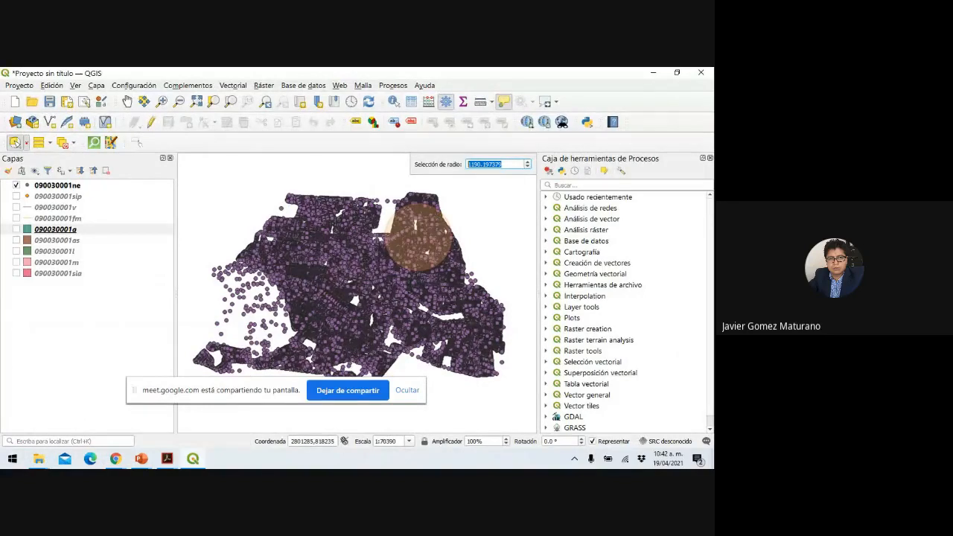
mouse_move(26, 133)
left_mouse_down()
mouse_move(9, 134)
mouse_move(6, 150)
mouse_move(17, 154)
mouse_move(29, 134)
mouse_move(121, 186)
left_mouse_up()
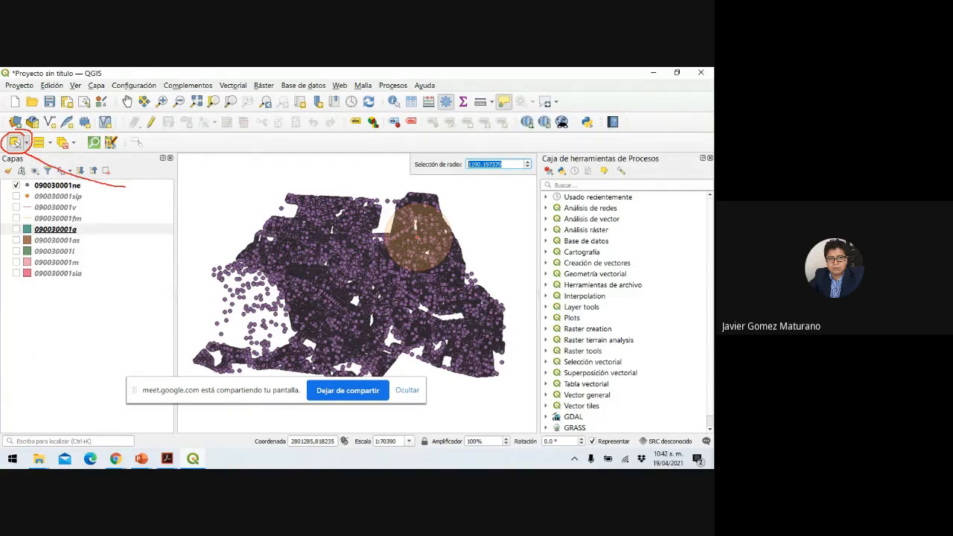
mouse_move(419, 232)
left_mouse_down()
mouse_move(445, 215)
mouse_move(395, 212)
mouse_move(386, 235)
left_mouse_up()
left_click_drag(456, 239, 447, 214)
mouse_move(477, 157)
left_mouse_down()
mouse_move(406, 165)
mouse_move(530, 177)
mouse_move(517, 156)
mouse_move(457, 157)
left_mouse_up()
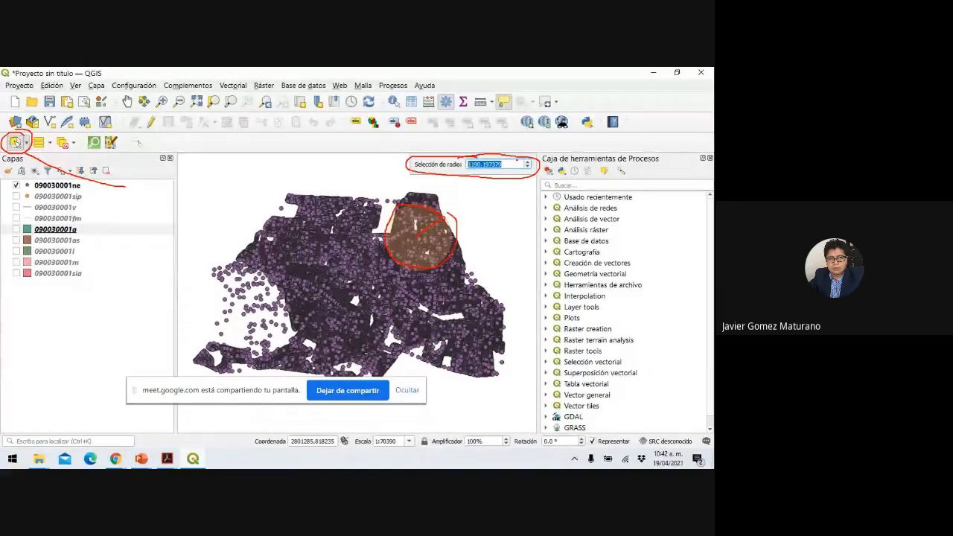
mouse_move(520, 157)
left_mouse_down()
mouse_move(404, 168)
mouse_move(556, 177)
mouse_move(462, 155)
left_mouse_up()
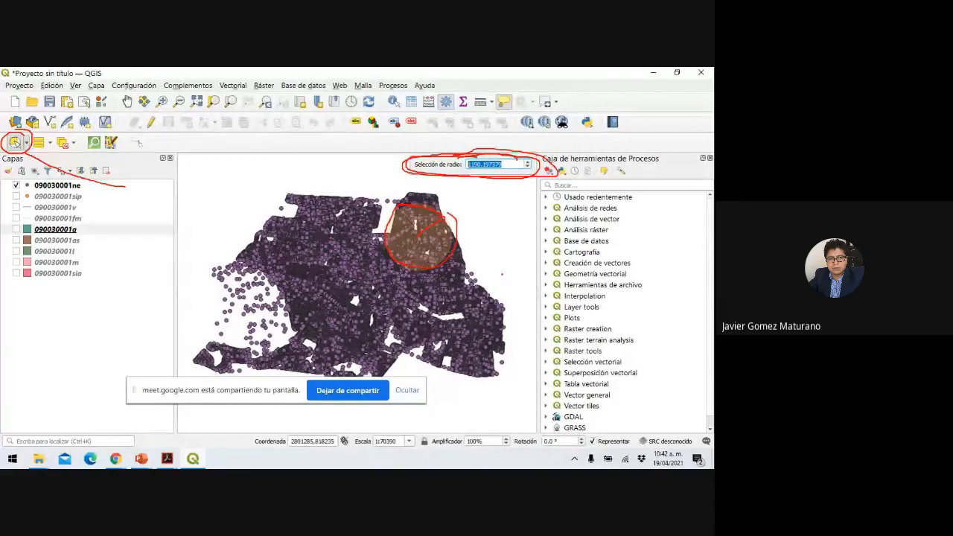
Handwrite an underlined 'UTM' with an arrow pointing to 'm' above the map.
mouse_move(227, 164)
left_mouse_down()
mouse_move(231, 179)
mouse_move(242, 165)
mouse_move(254, 181)
mouse_move(277, 164)
mouse_move(274, 183)
mouse_move(300, 164)
mouse_move(301, 186)
left_mouse_up()
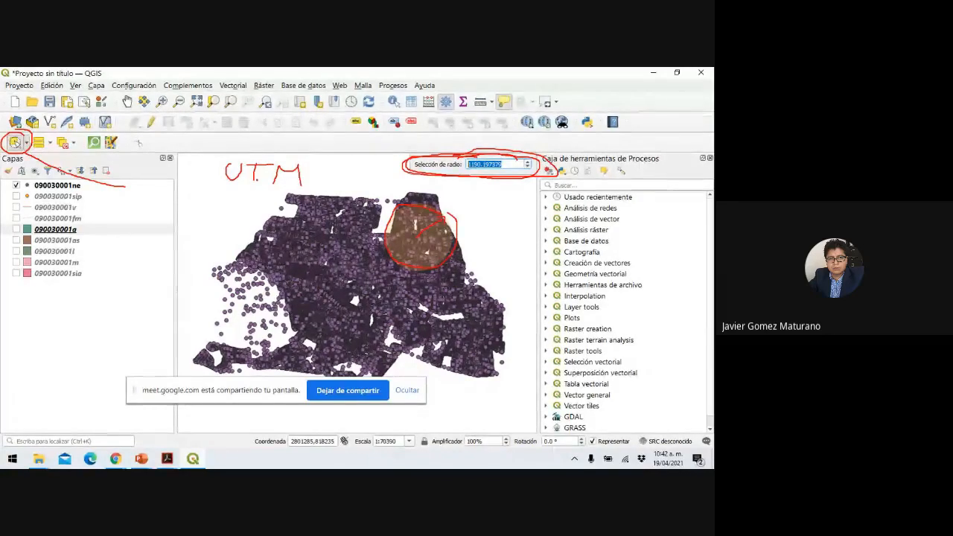
mouse_move(226, 188)
left_mouse_down()
mouse_move(332, 177)
mouse_move(326, 182)
left_mouse_up()
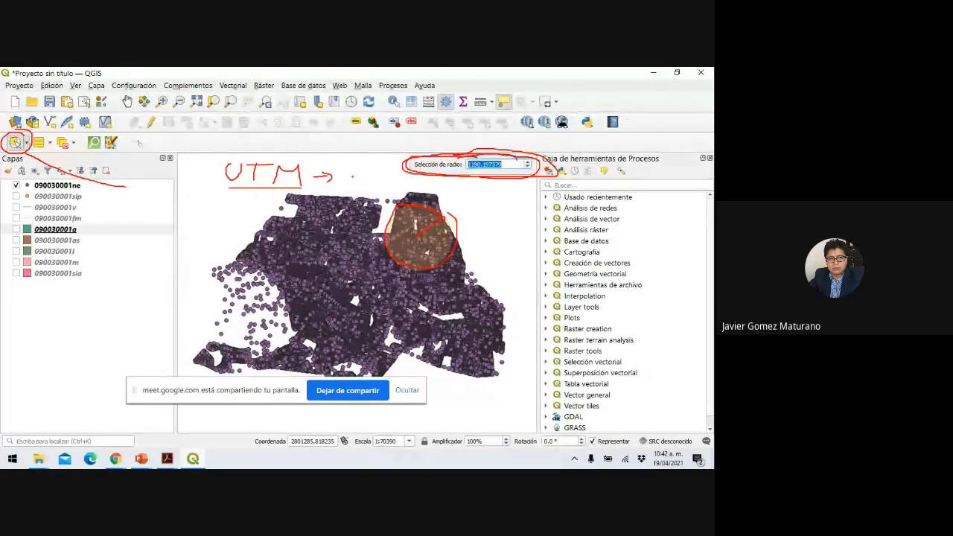
mouse_move(335, 188)
left_mouse_down()
mouse_move(376, 167)
mouse_move(375, 177)
mouse_move(344, 189)
mouse_move(377, 188)
left_mouse_up()
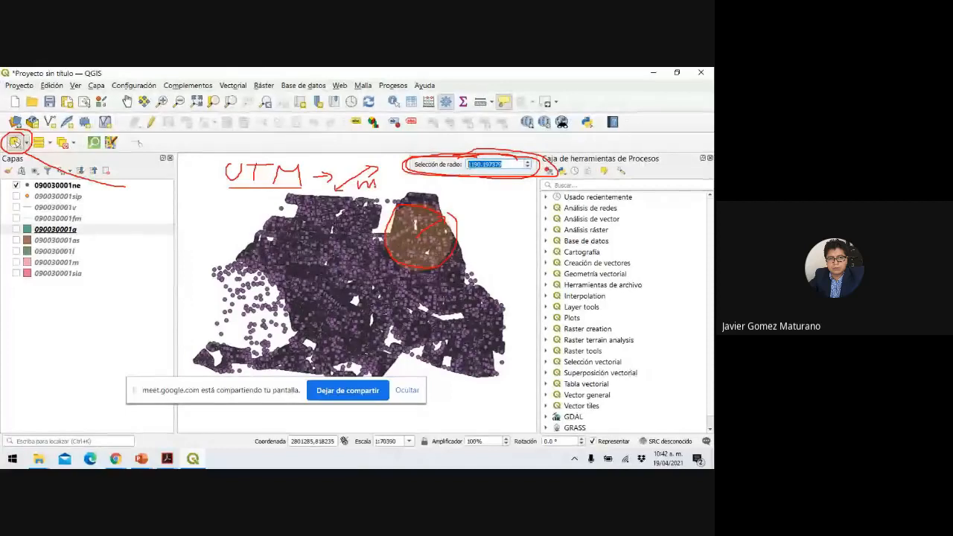
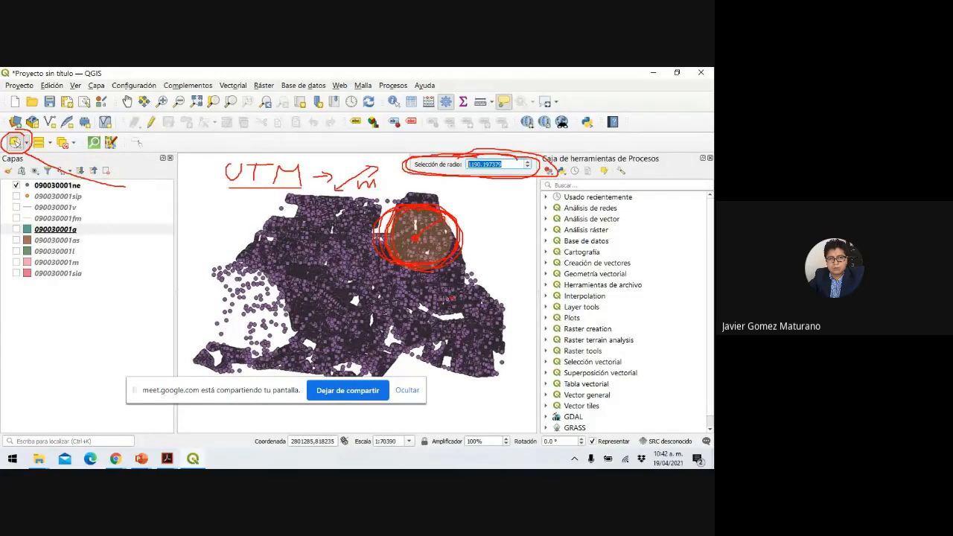
Draw a small red ink loop below the circled area, then end the slide show.
left_click_drag(463, 298, 445, 299)
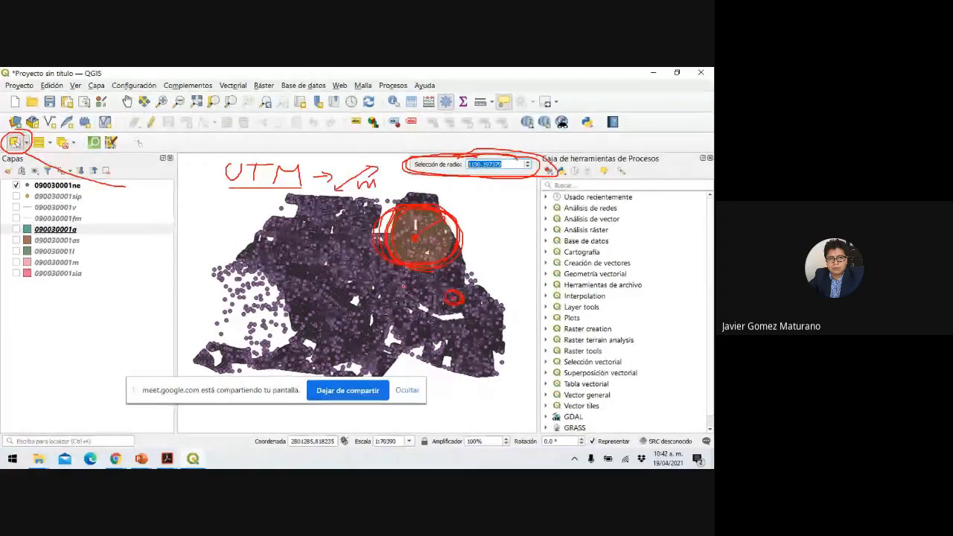
key("Escape")
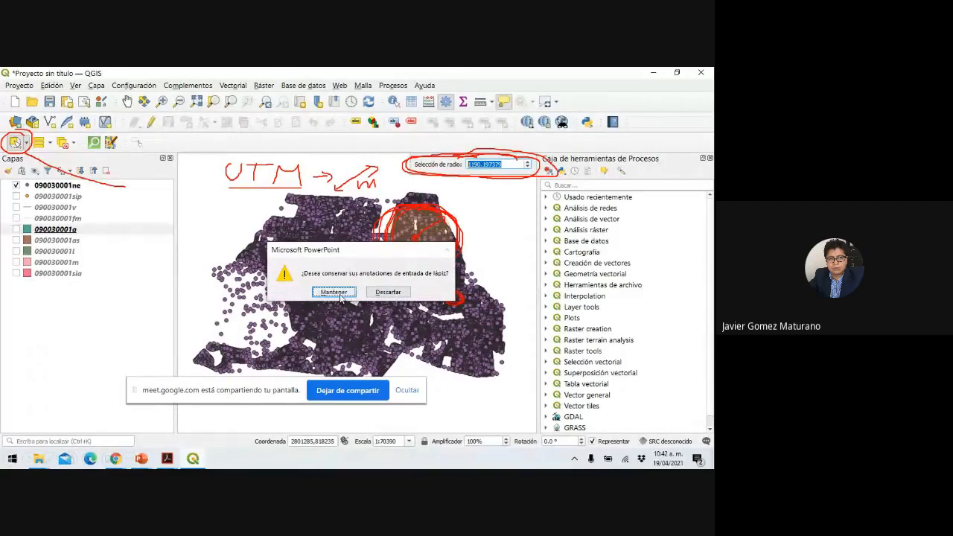
Keep slide 5's red ink annotations and bring QGIS back to the front.
left_click(334, 292)
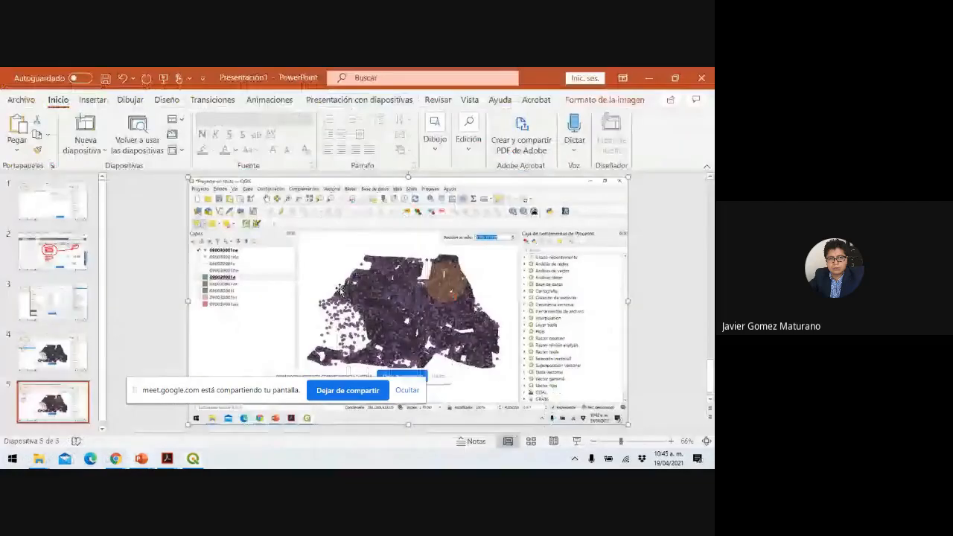
left_click(192, 459)
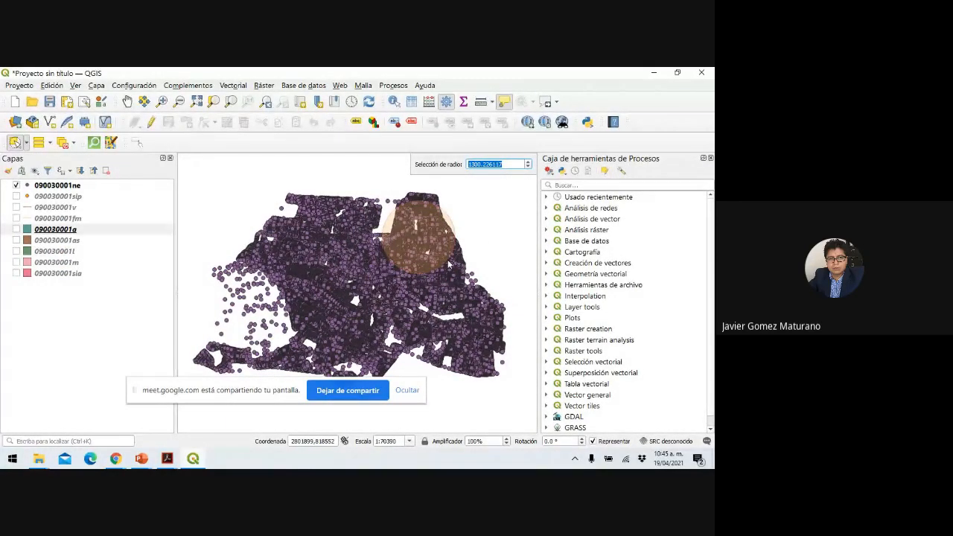
Finish the radius selection over the northeast blocks, then draw another circular selection with Select Features by Radius.
left_click(448, 265)
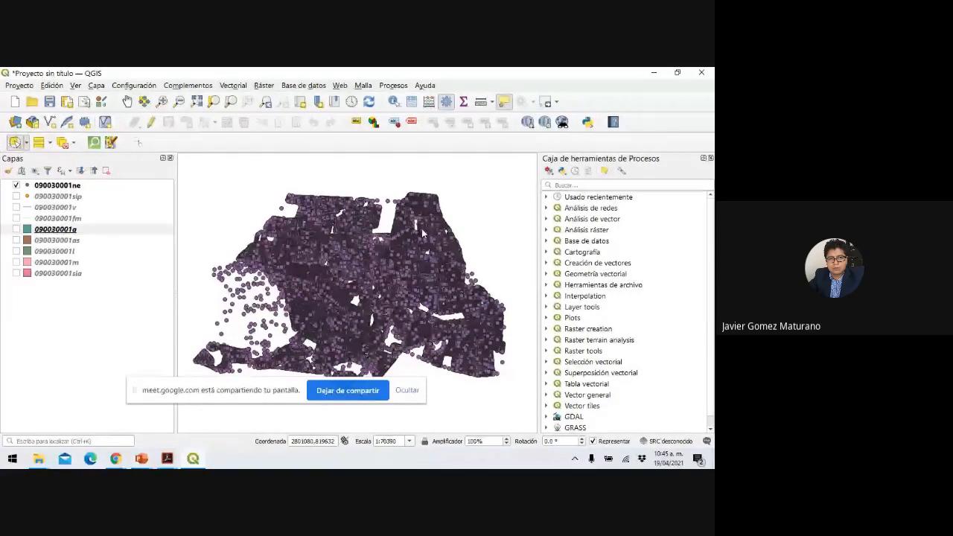
scroll(422, 234, "up", 1)
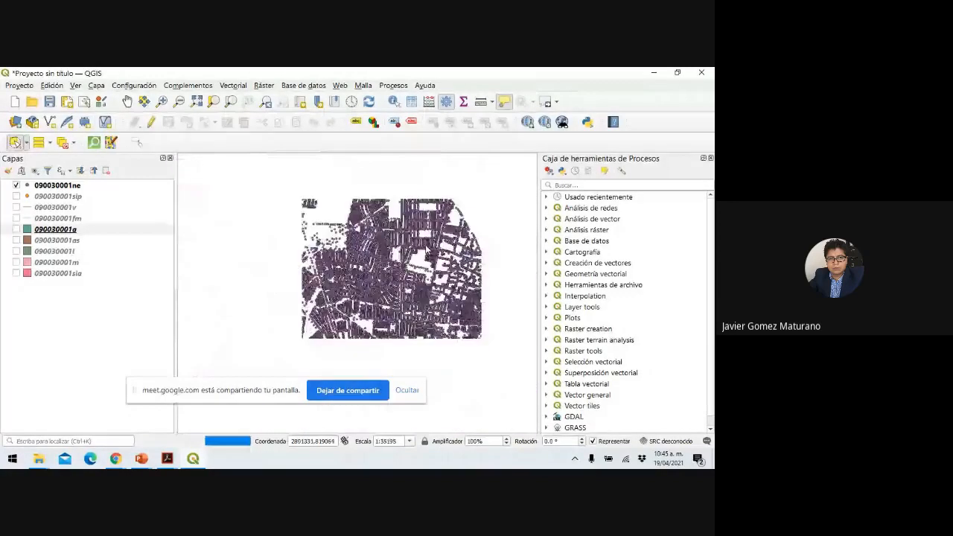
scroll(449, 199, "down", 1)
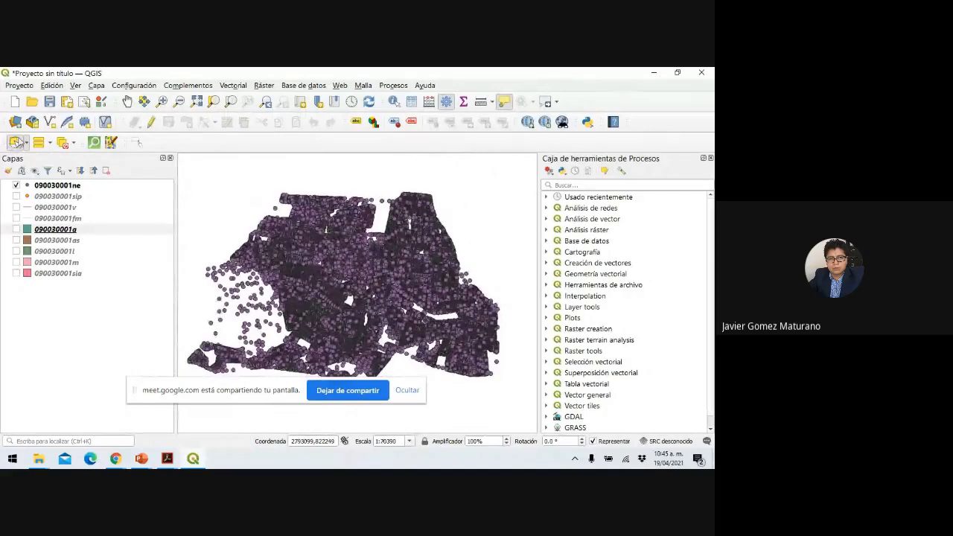
left_click(26, 142)
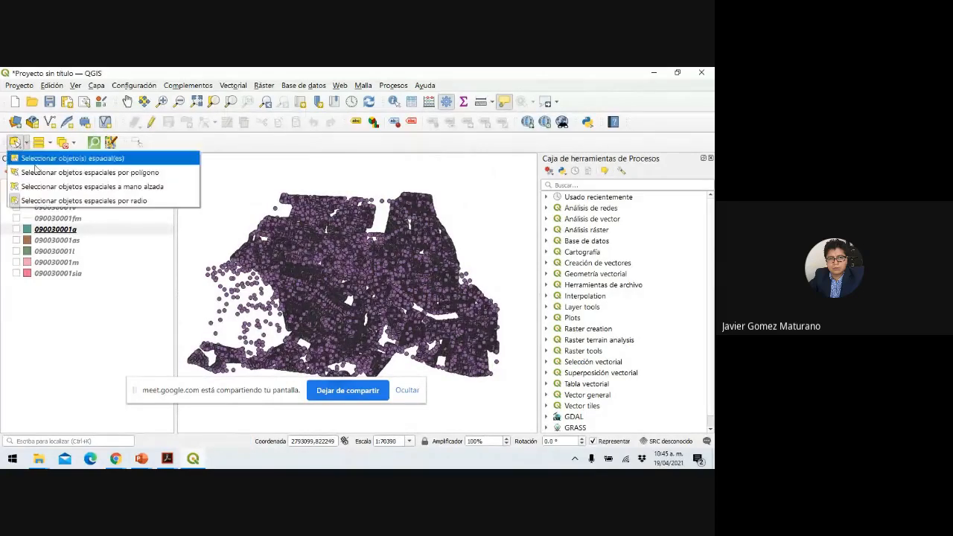
left_click(89, 186)
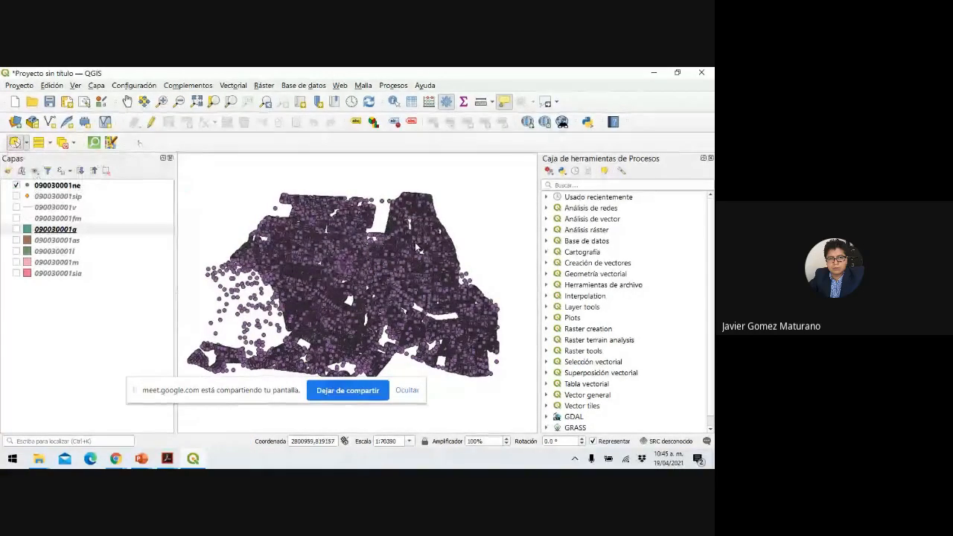
left_click(410, 247)
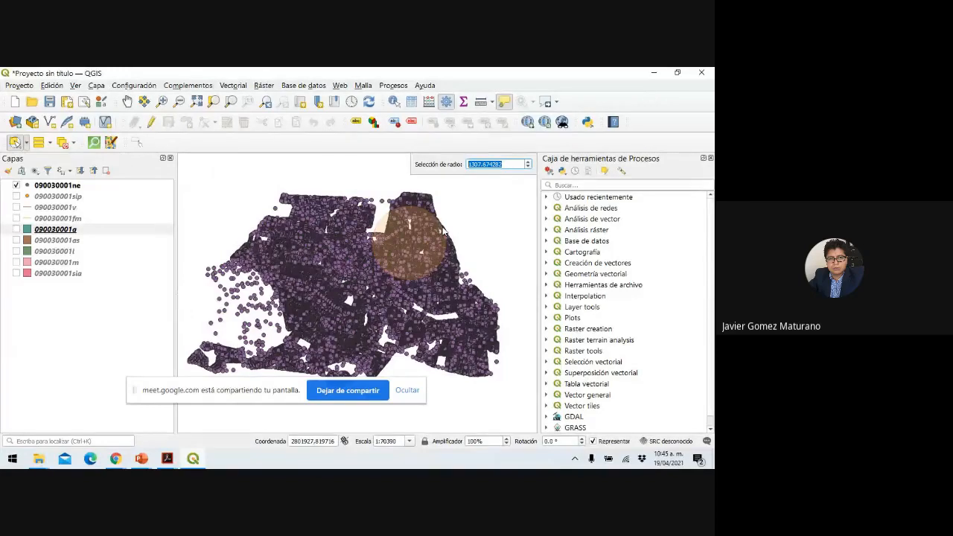
left_click(445, 233)
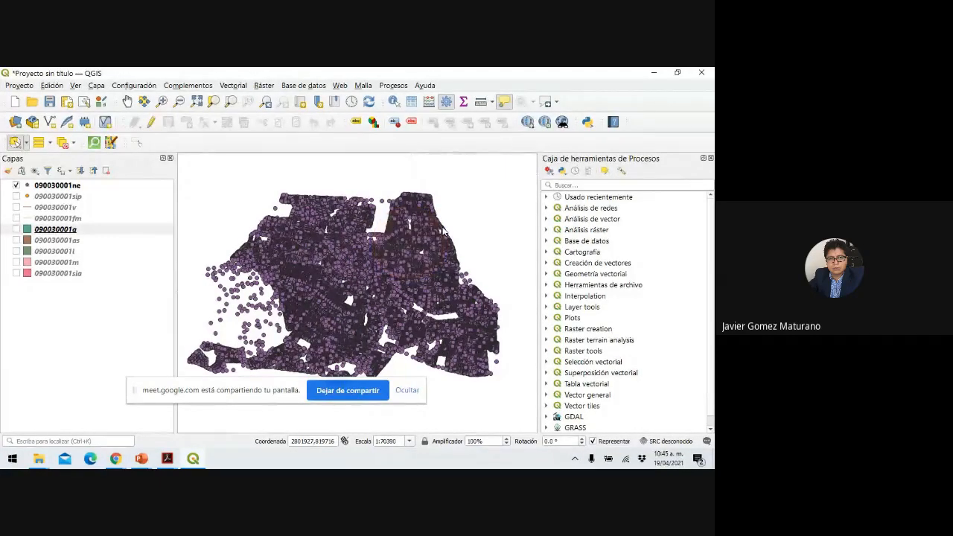
Draw more radius selections, including circles around the curved neighbourhood.
left_click(397, 248)
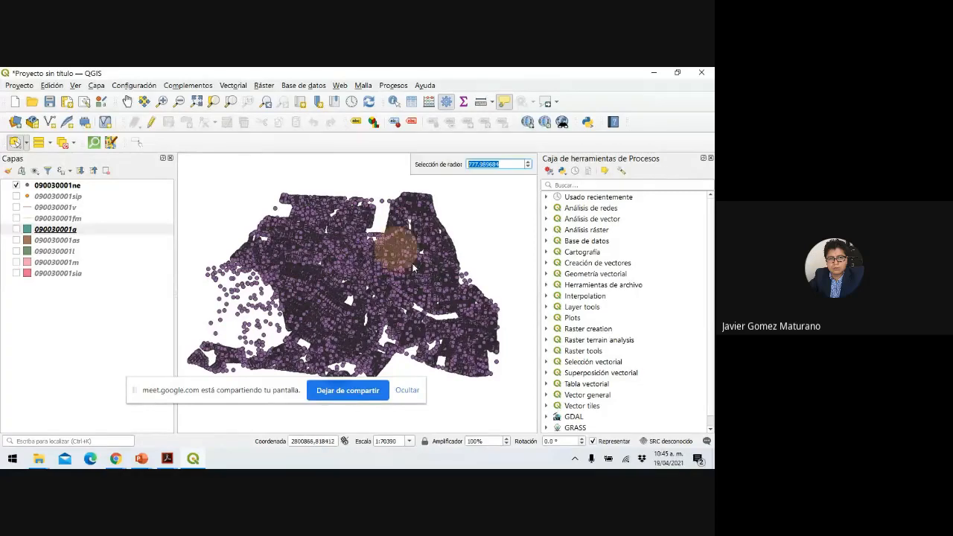
left_click(440, 279)
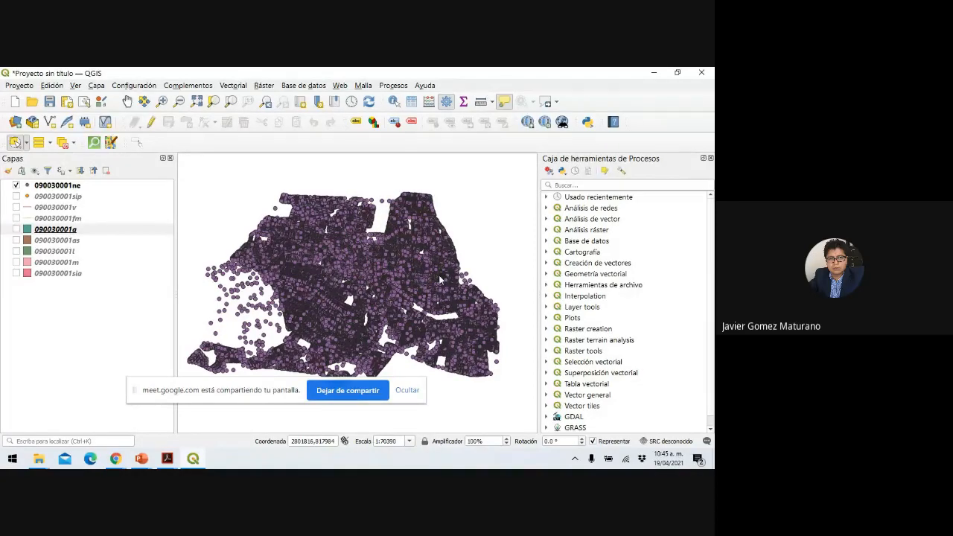
scroll(419, 246, "up", 4)
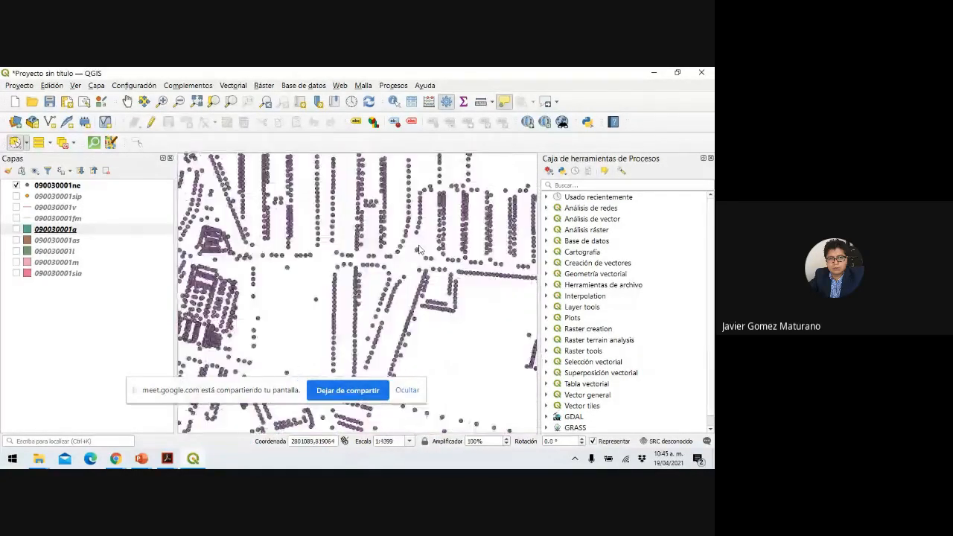
scroll(419, 250, "down", 5)
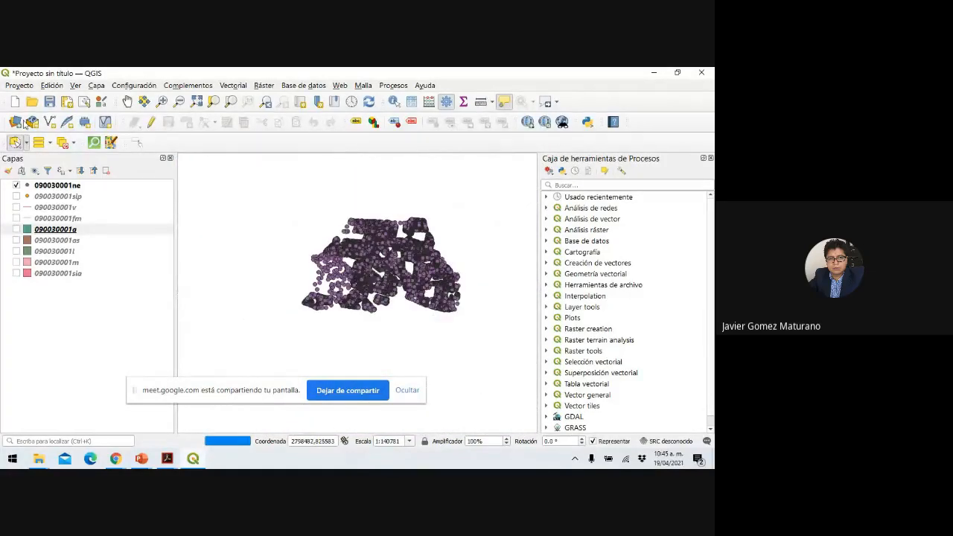
scroll(414, 255, "up", 4)
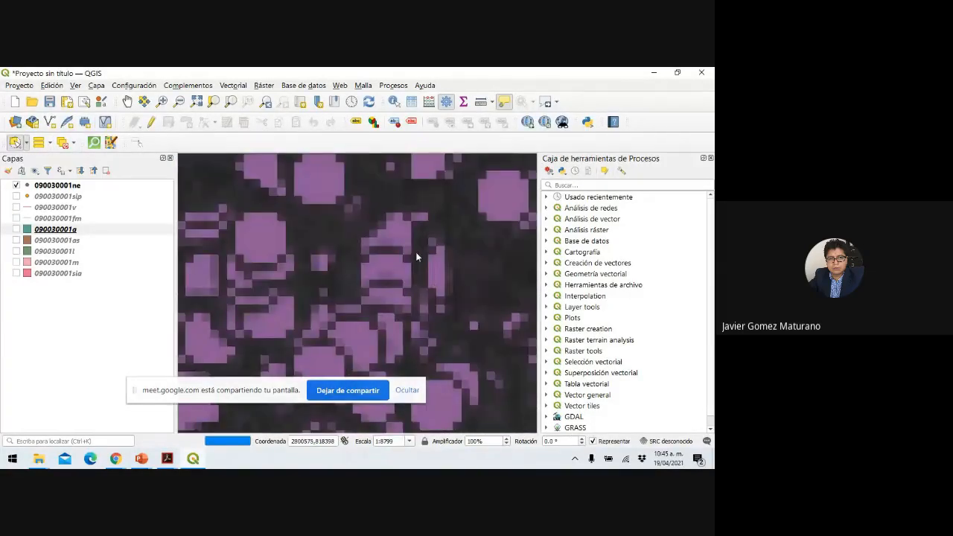
left_click(372, 248)
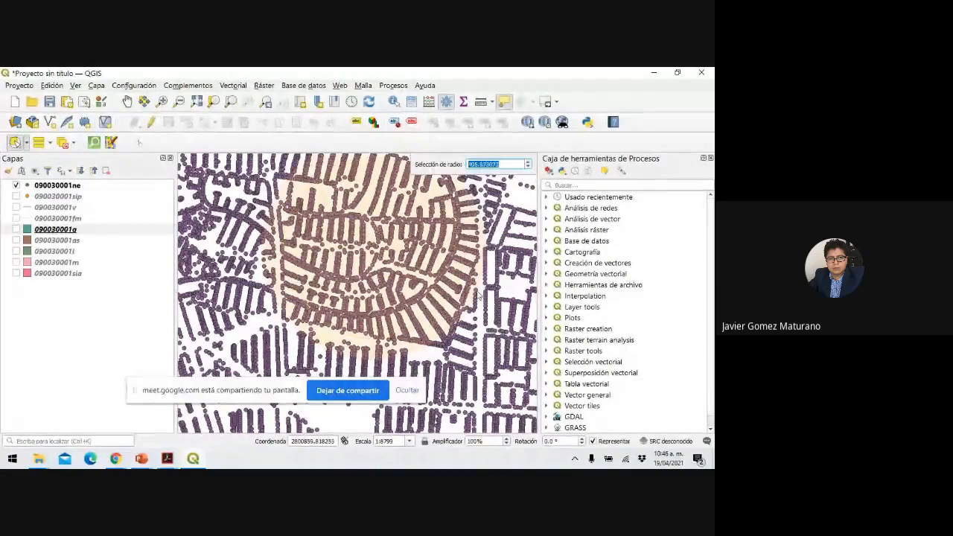
left_click(479, 295)
left_click(479, 295)
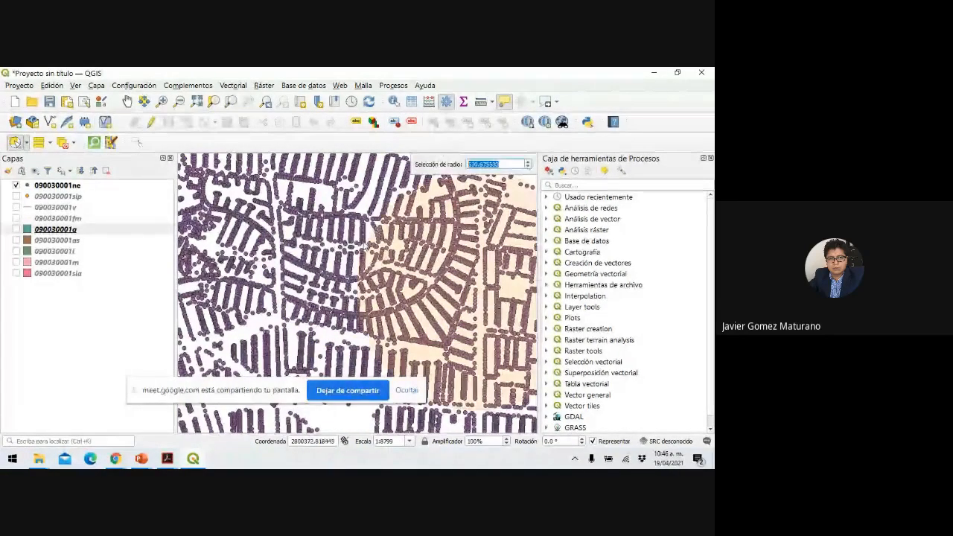
left_click(388, 253)
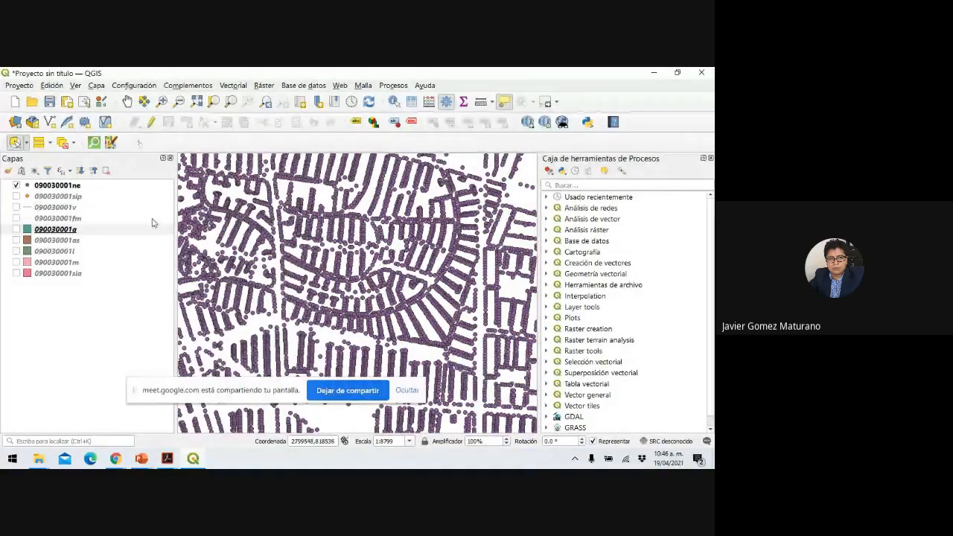
On the zoomed map, draw a wider circular selection of radius 1508.504678.
scroll(458, 276, "down", 1)
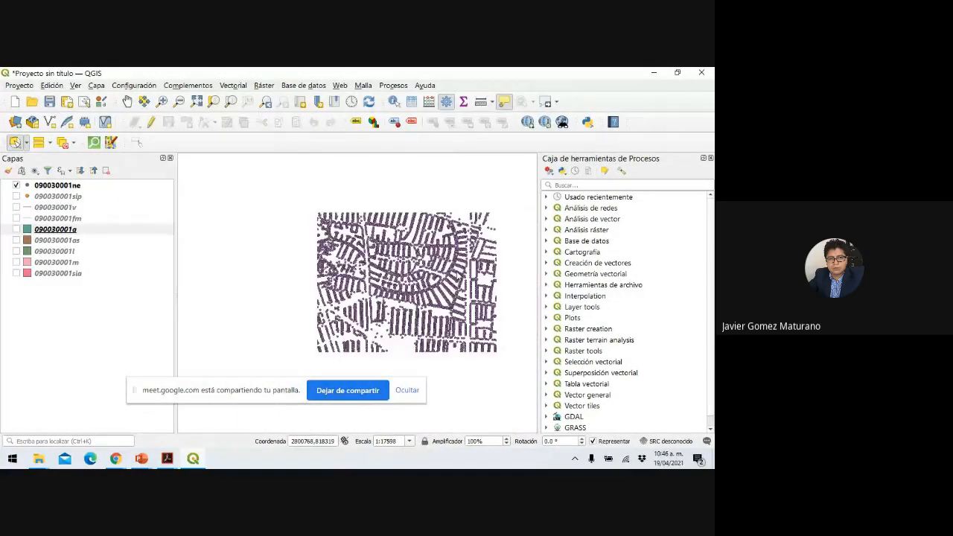
scroll(458, 276, "up", 1)
scroll(457, 276, "up", 1)
scroll(457, 275, "down", 2)
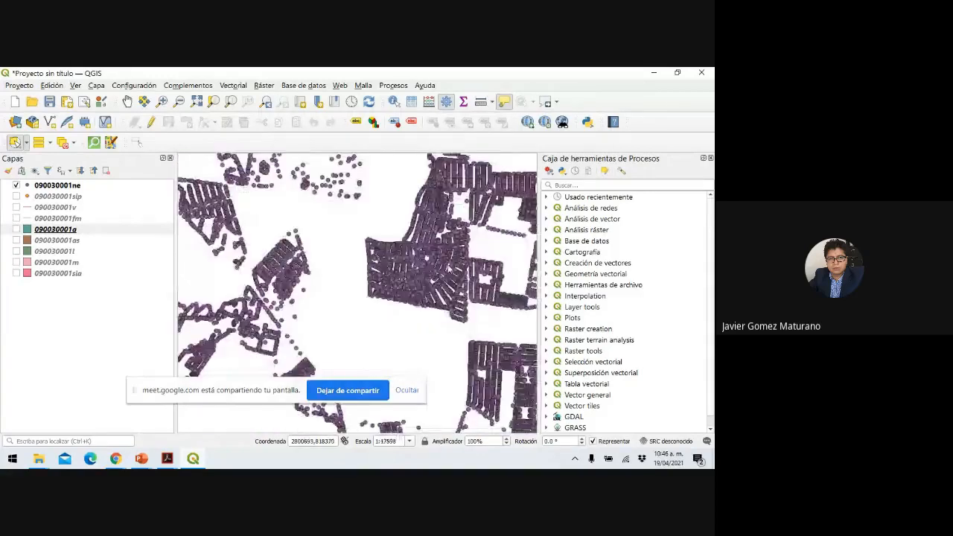
left_click(438, 298)
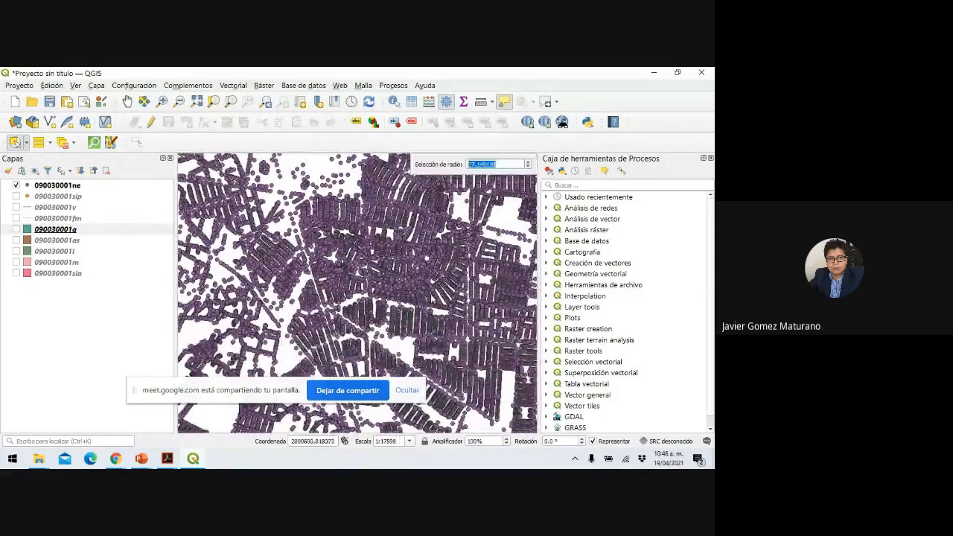
left_click(361, 253)
left_click(362, 253)
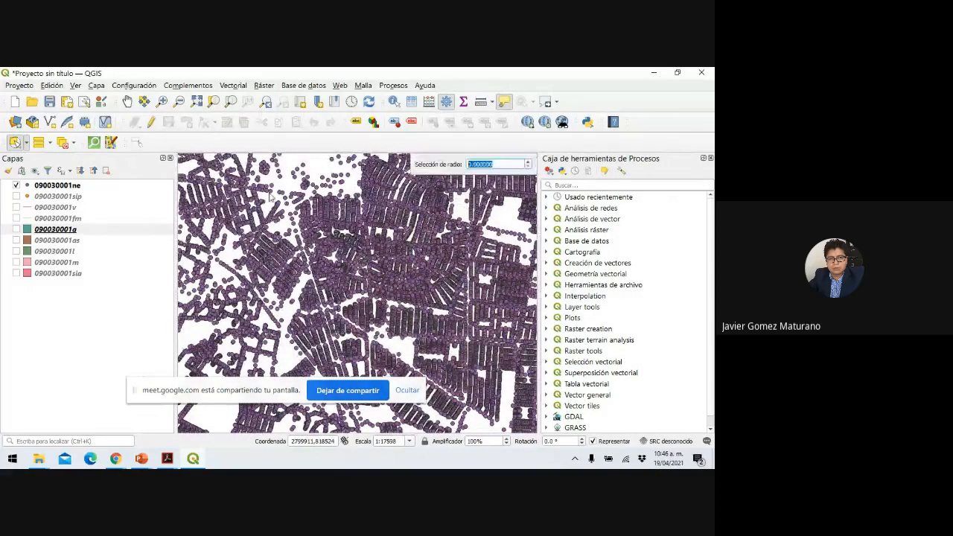
Switch to Select Features by Freehand and outline an area of the map.
left_click(26, 142)
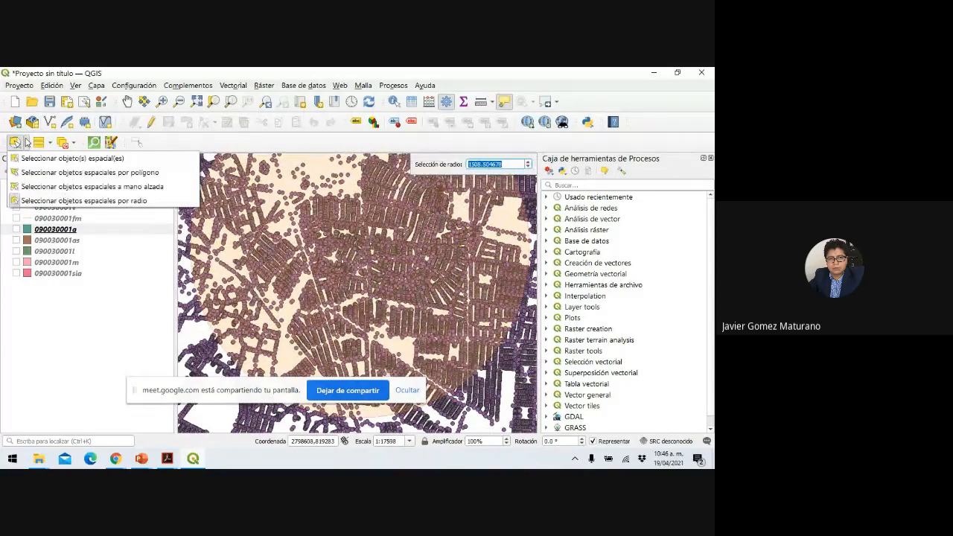
left_click(63, 158)
scroll(346, 252, "down", 2)
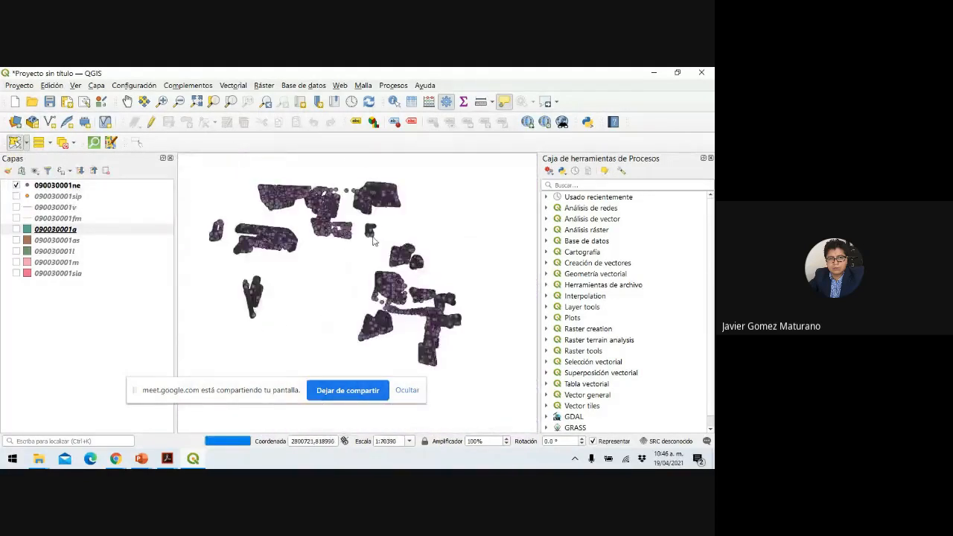
scroll(374, 241, "down", 1)
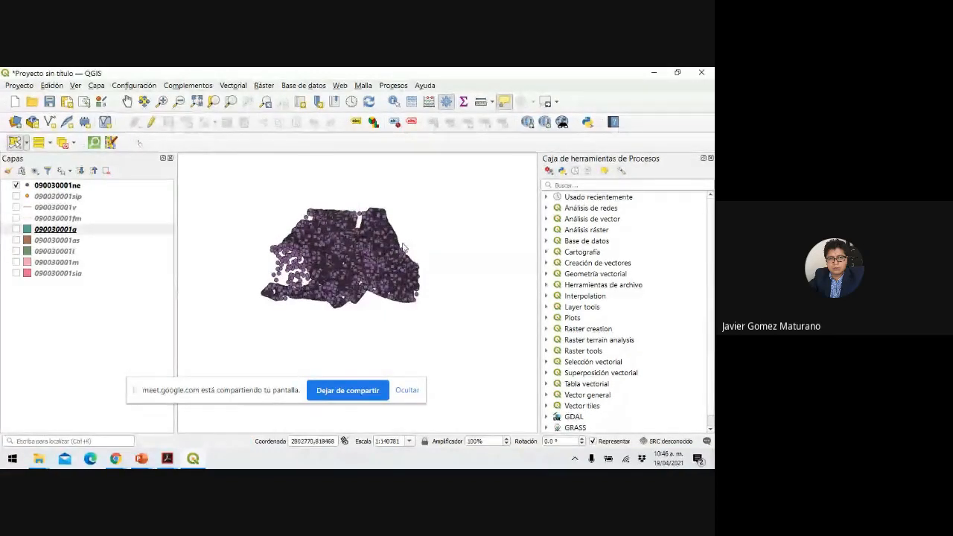
mouse_move(401, 242)
left_mouse_down()
mouse_move(362, 229)
mouse_move(353, 258)
mouse_move(398, 241)
left_mouse_up()
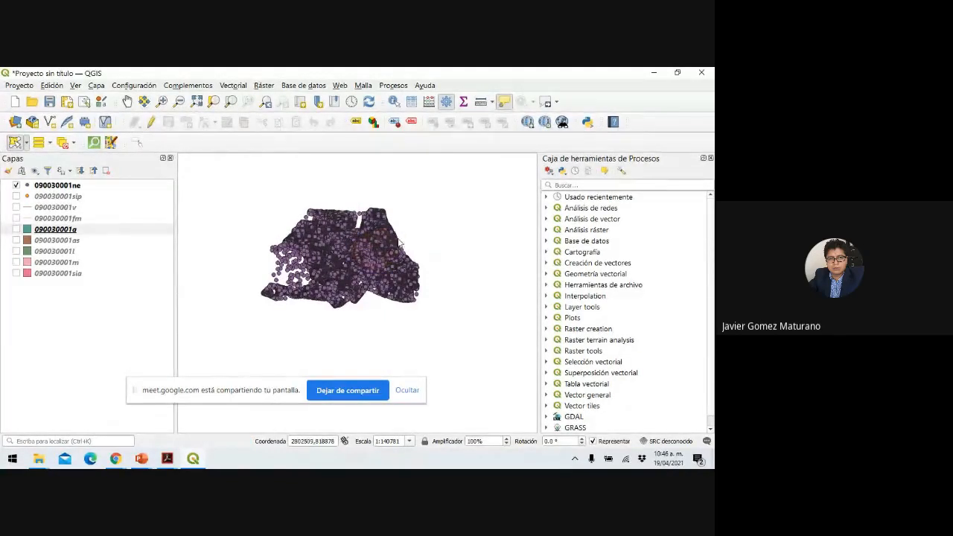
scroll(399, 243, "up", 1)
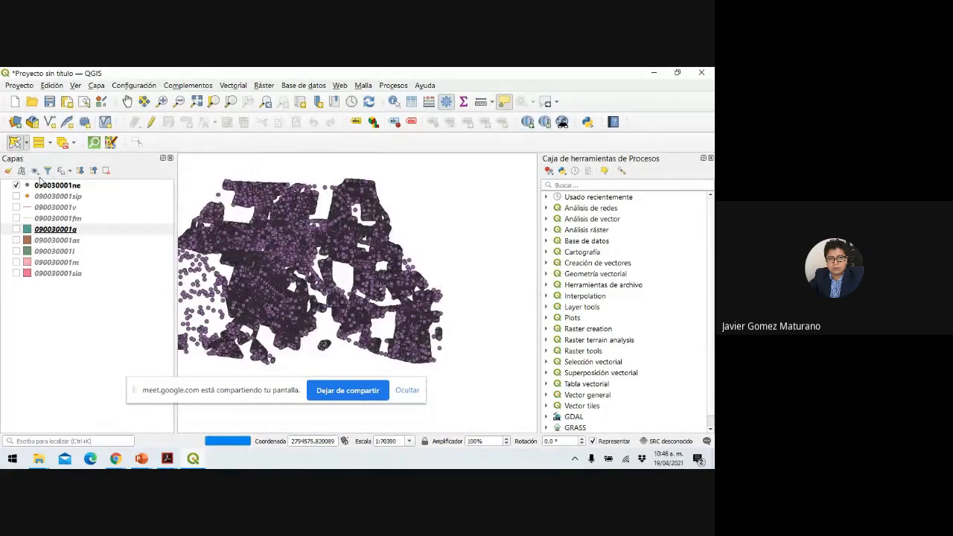
left_click(25, 144)
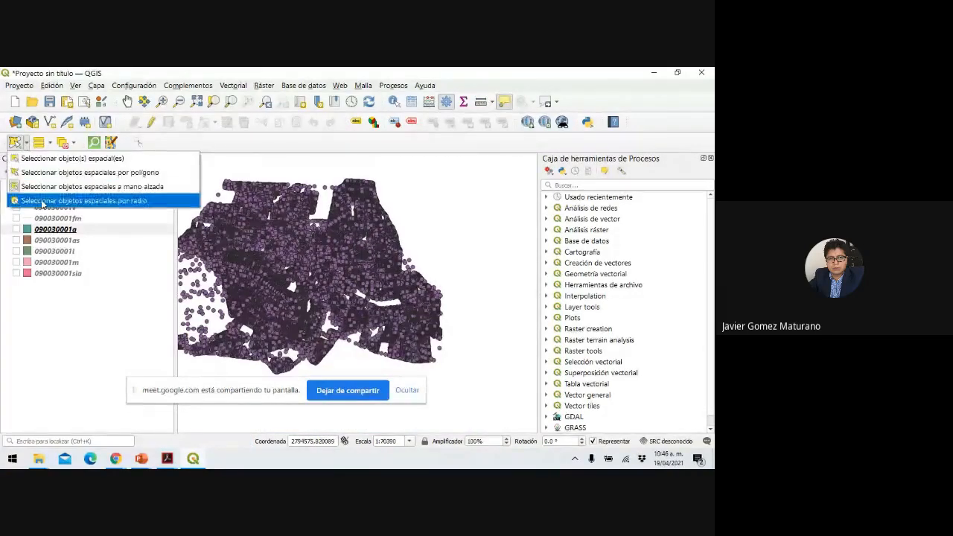
left_click(41, 190)
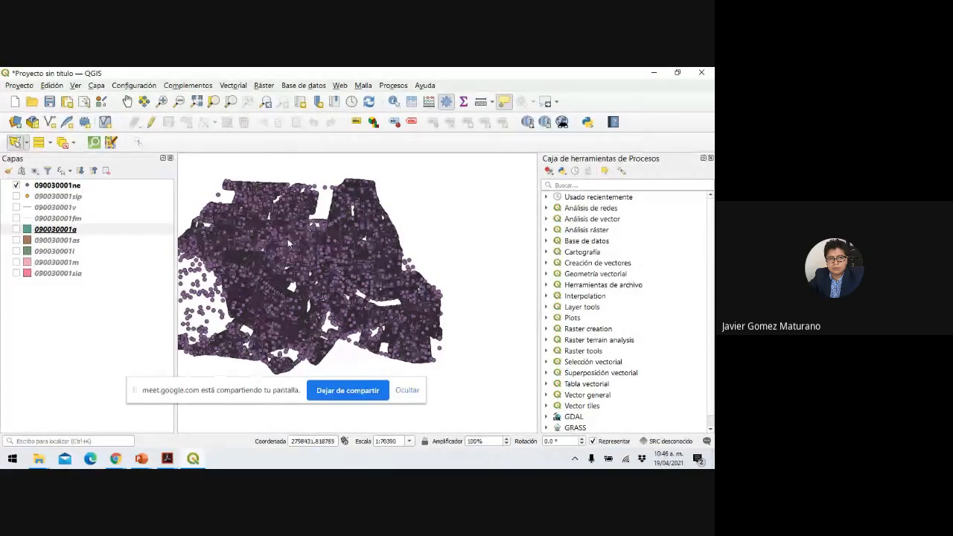
mouse_move(372, 286)
left_mouse_down()
mouse_move(319, 238)
mouse_move(259, 284)
left_mouse_up()
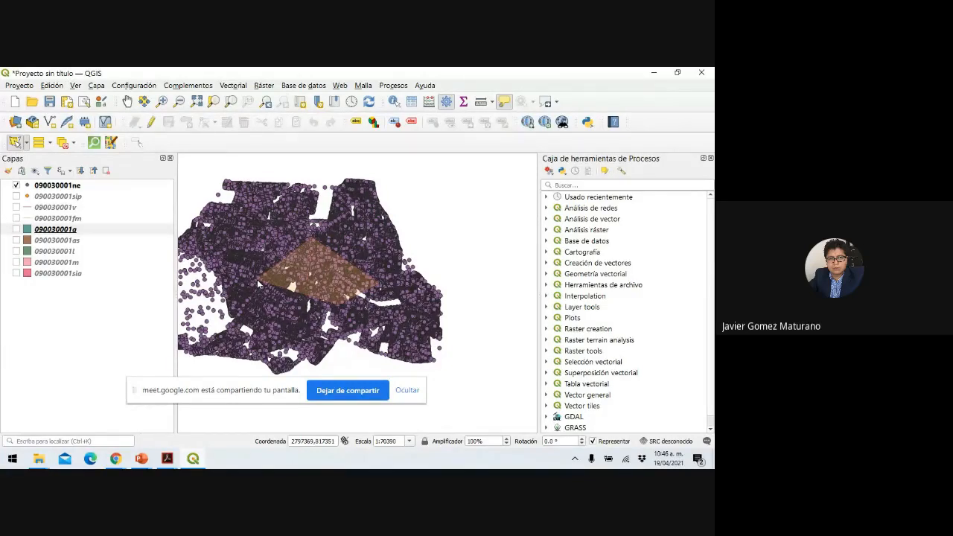
mouse_move(258, 284)
left_mouse_down()
mouse_move(257, 259)
mouse_move(318, 257)
mouse_move(346, 278)
mouse_move(314, 298)
mouse_move(270, 300)
mouse_move(250, 234)
left_mouse_up()
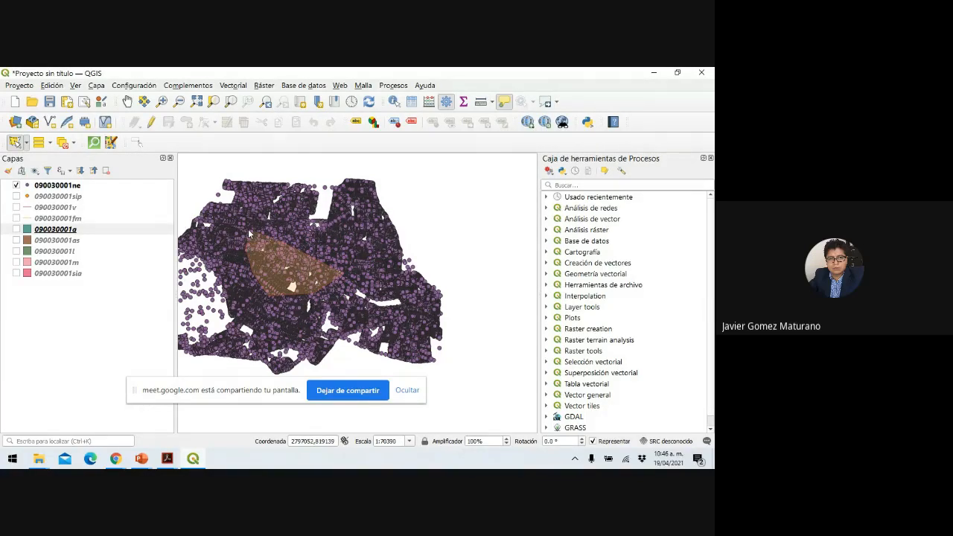
left_click(248, 230)
left_click(289, 233)
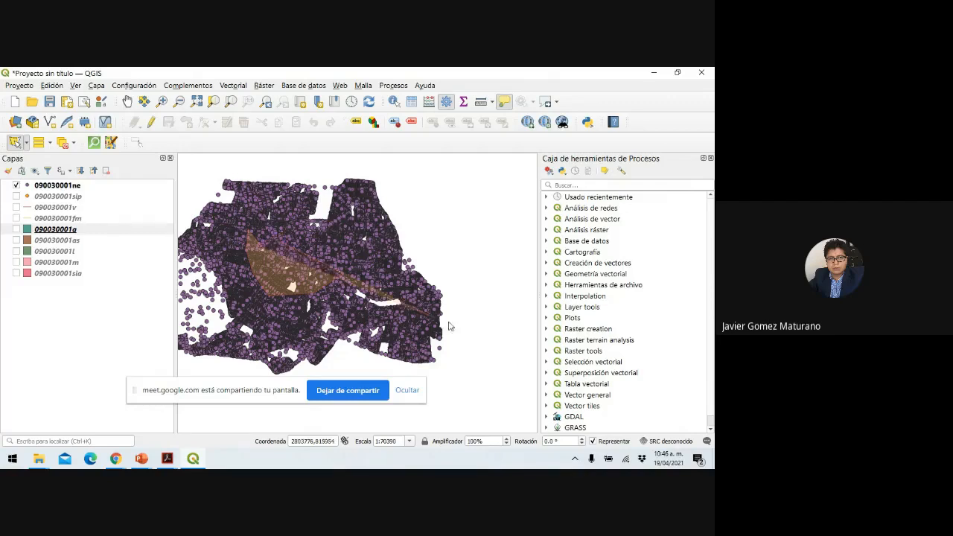
left_click(399, 274)
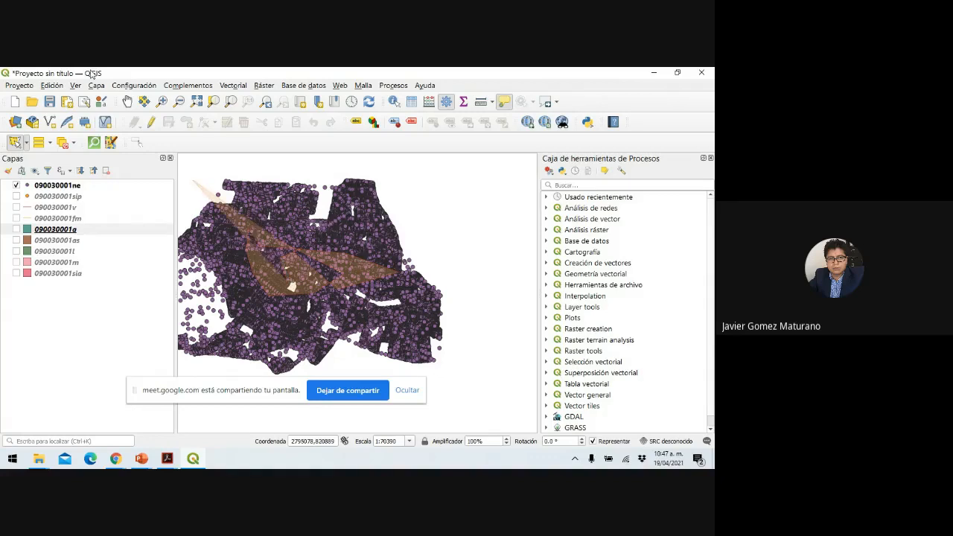
right_click(277, 254)
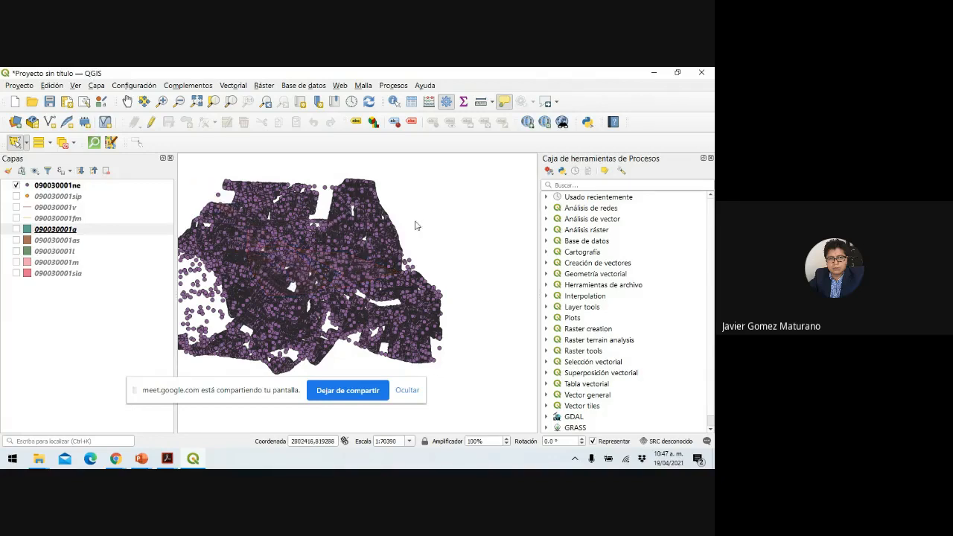
Open the 090030001ne attribute table (96840 features, none selected) as a restored floating window.
right_click(46, 185)
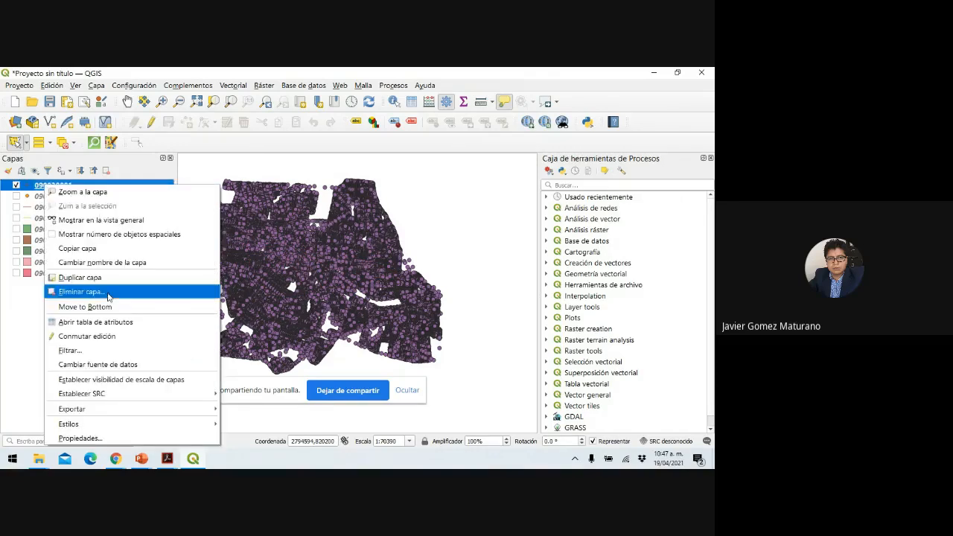
left_click(114, 325)
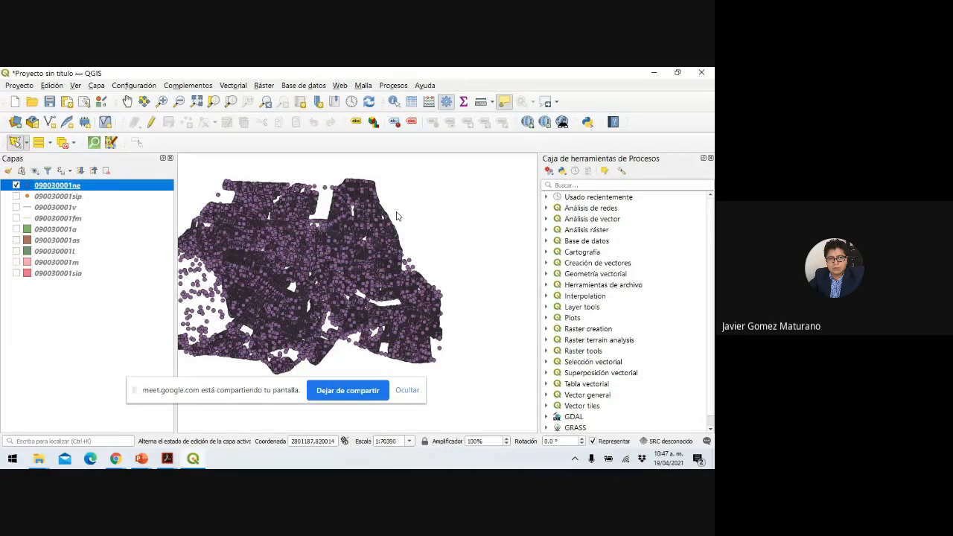
key("F6")
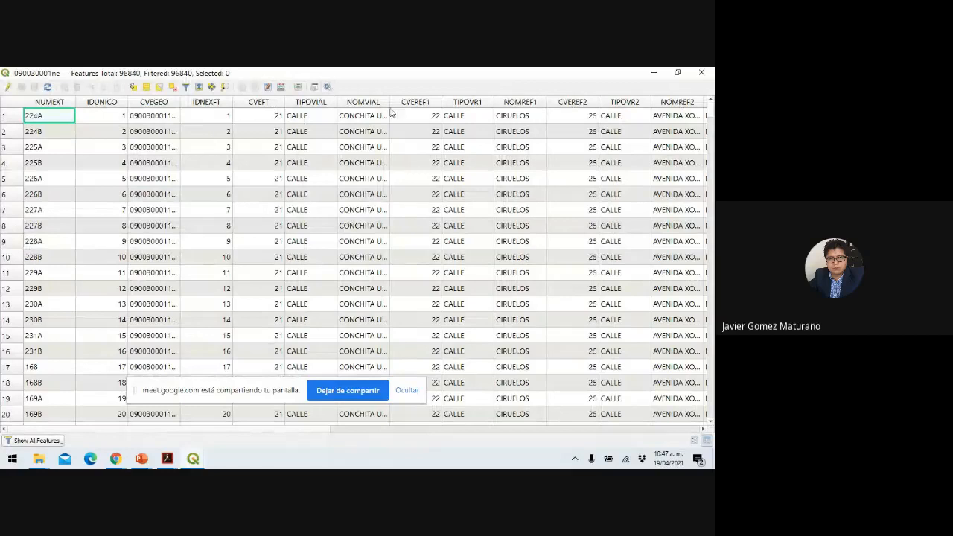
left_click(679, 73)
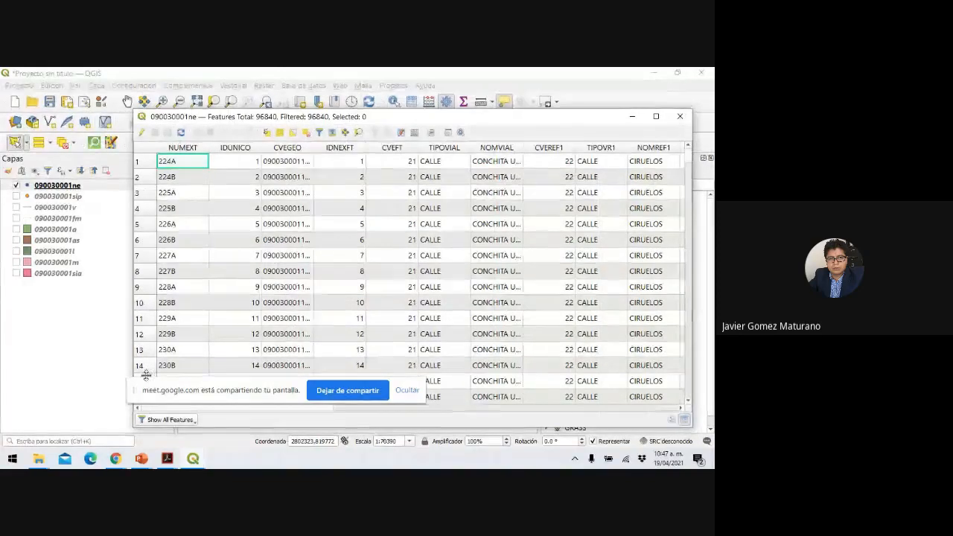
Add title-only slide 6 with the pasted attribute-table screenshot and present it full screen.
mouse_move(139, 461)
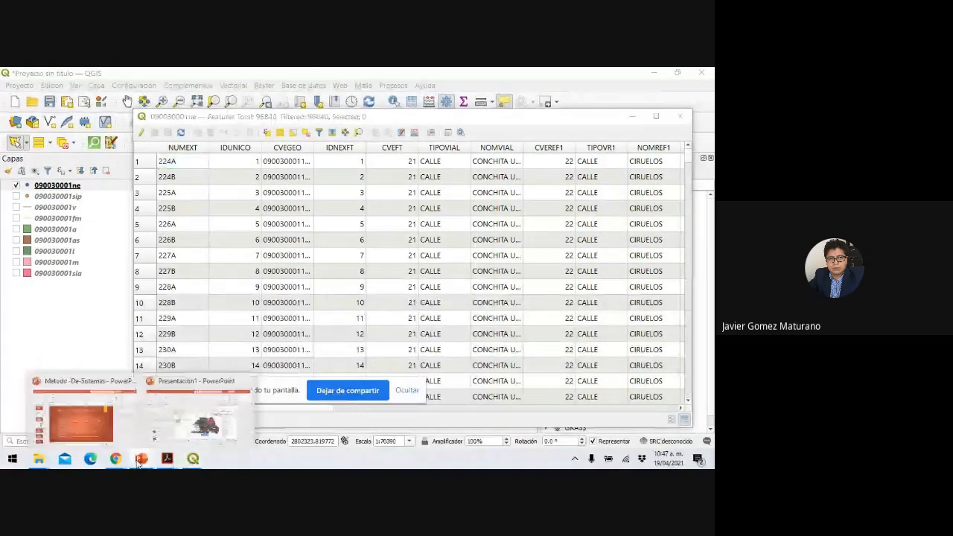
left_click(179, 432)
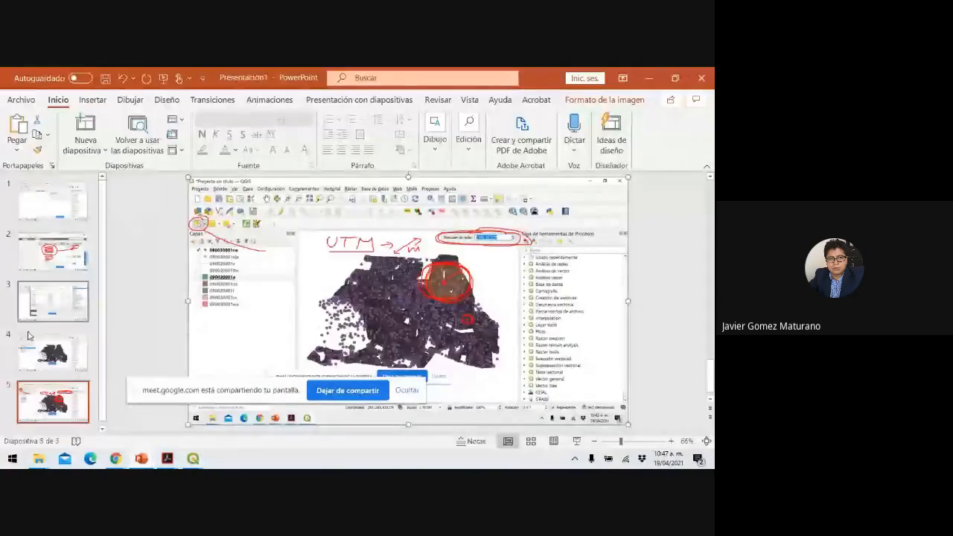
left_click(104, 151)
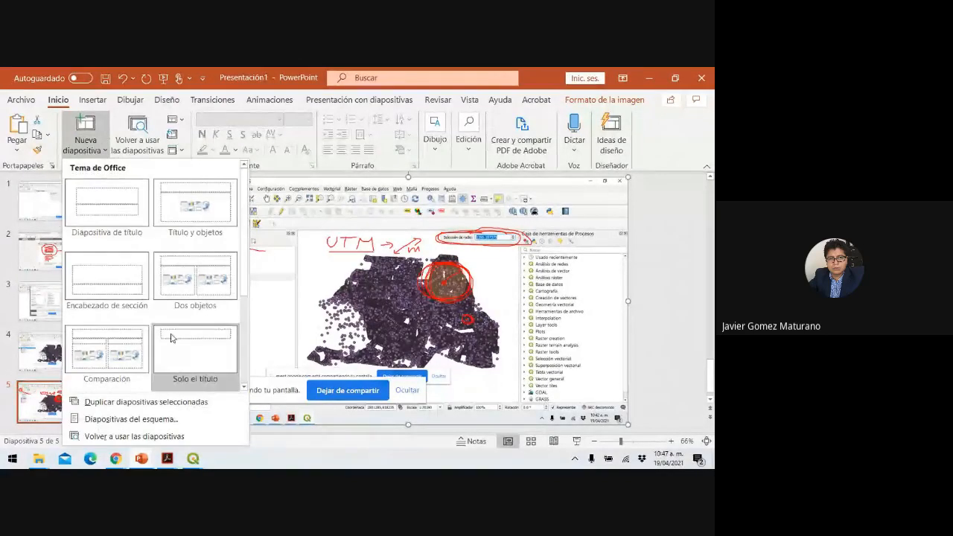
left_click(190, 348)
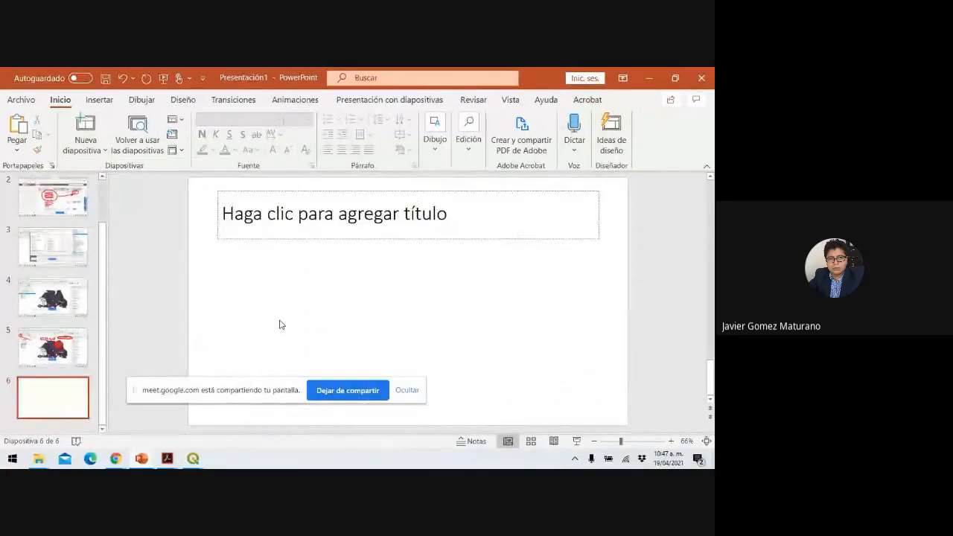
key("ctrl+v")
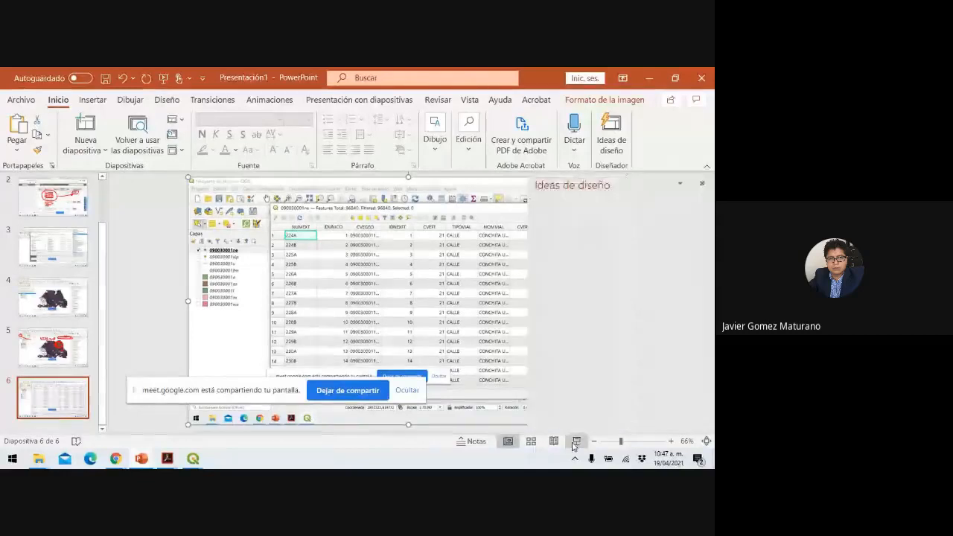
key("alt+Tab")
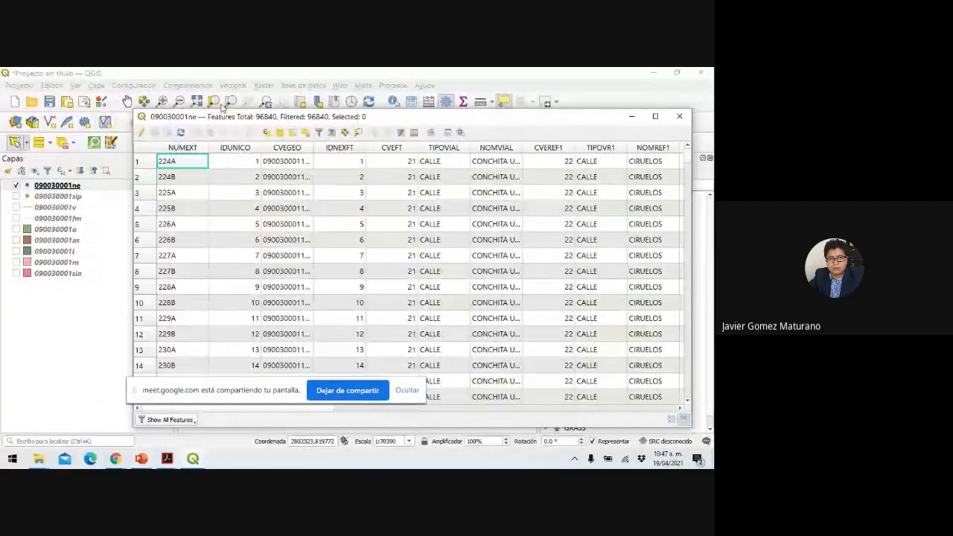
With the pen, circle the 96840 total and 0 selected counts in red.
left_click(51, 459)
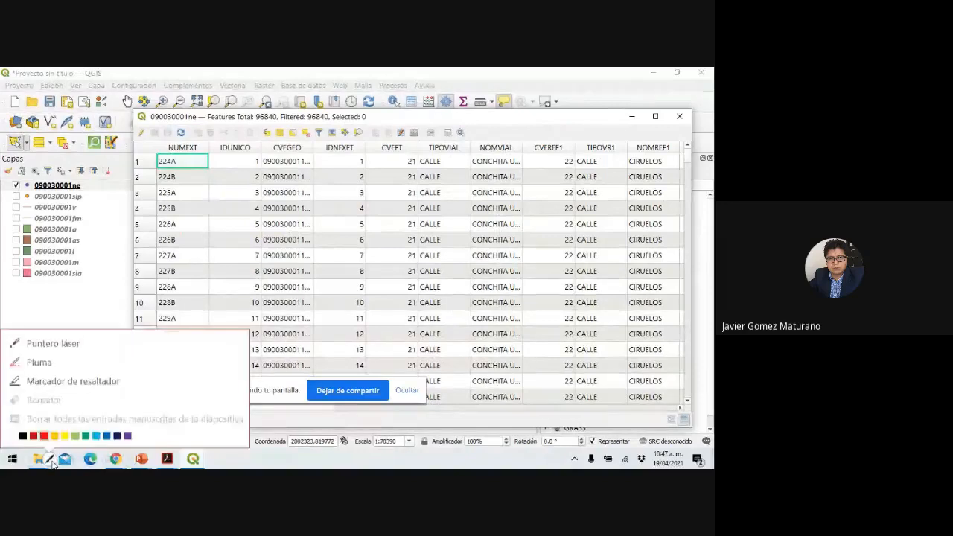
left_click(39, 362)
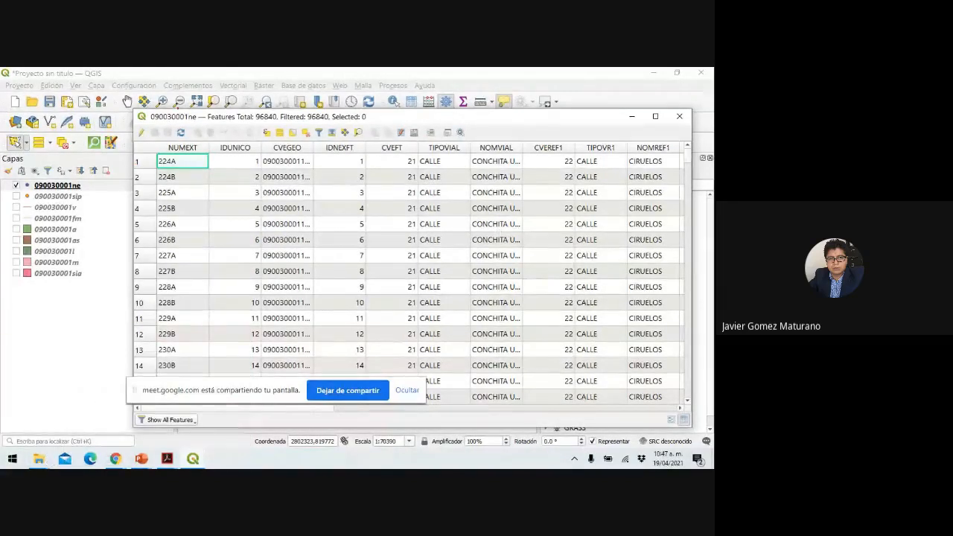
mouse_move(247, 112)
left_mouse_down()
mouse_move(260, 107)
mouse_move(250, 125)
mouse_move(286, 117)
mouse_move(254, 108)
left_mouse_up()
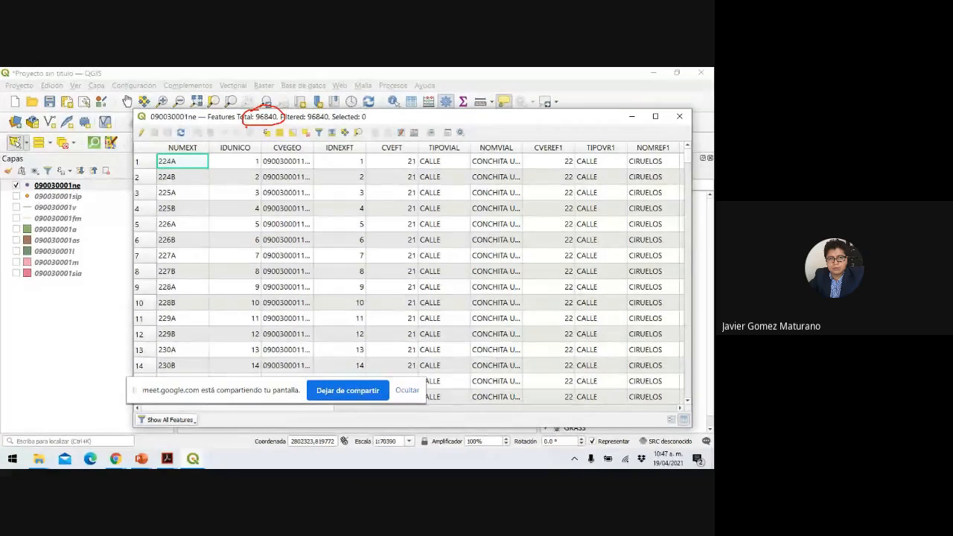
mouse_move(284, 123)
left_mouse_down()
mouse_move(333, 124)
mouse_move(331, 106)
mouse_move(333, 125)
mouse_move(365, 125)
mouse_move(354, 104)
mouse_move(336, 105)
left_mouse_up()
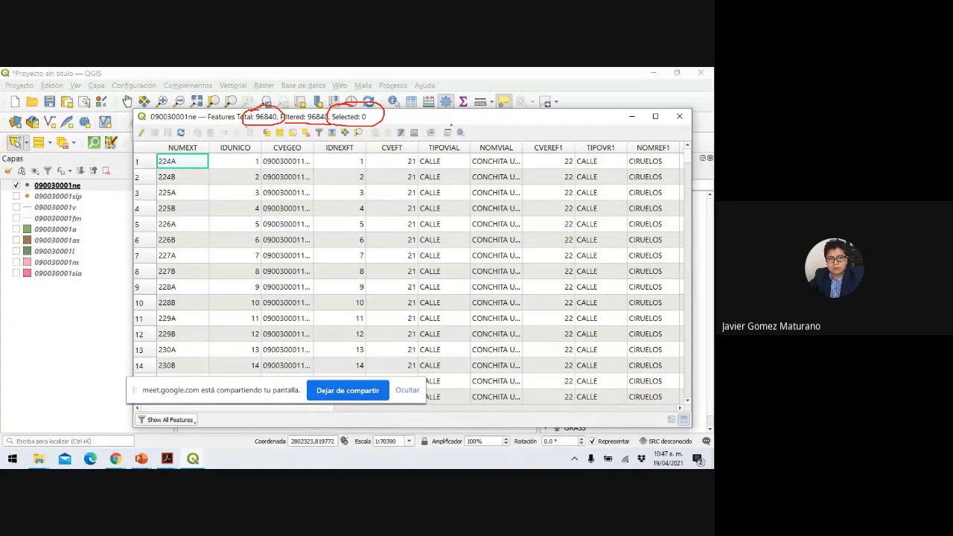
End the show, discard the ink, and return to the QGIS project window.
key("Escape")
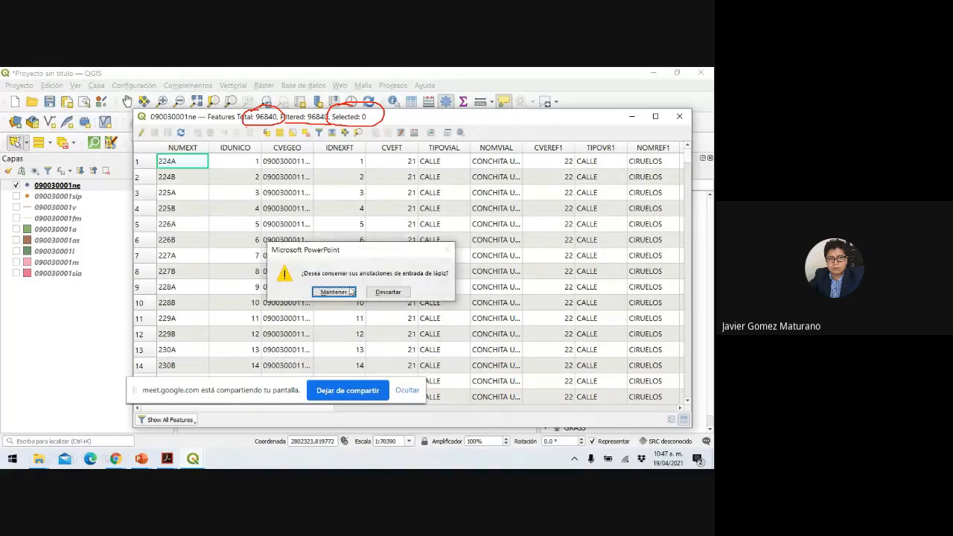
left_click(381, 293)
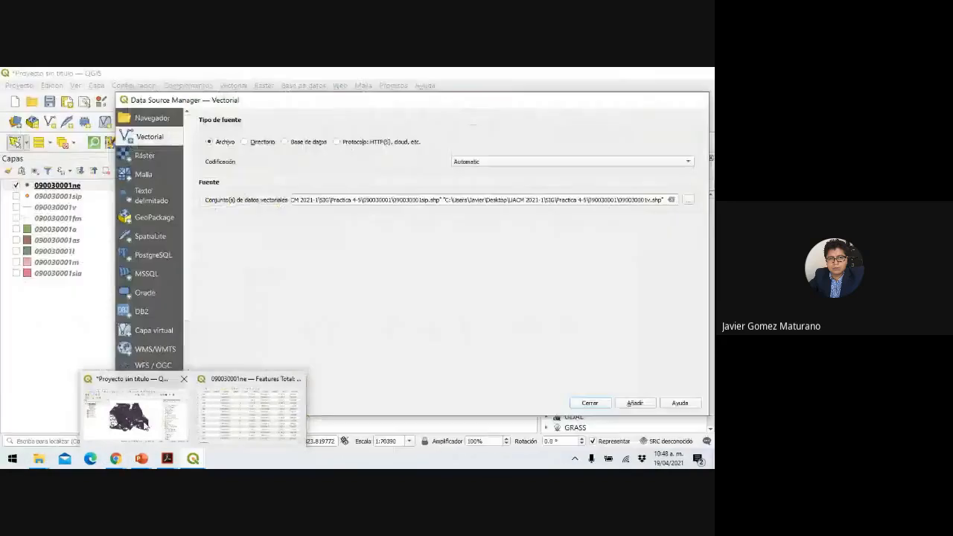
left_click(149, 406)
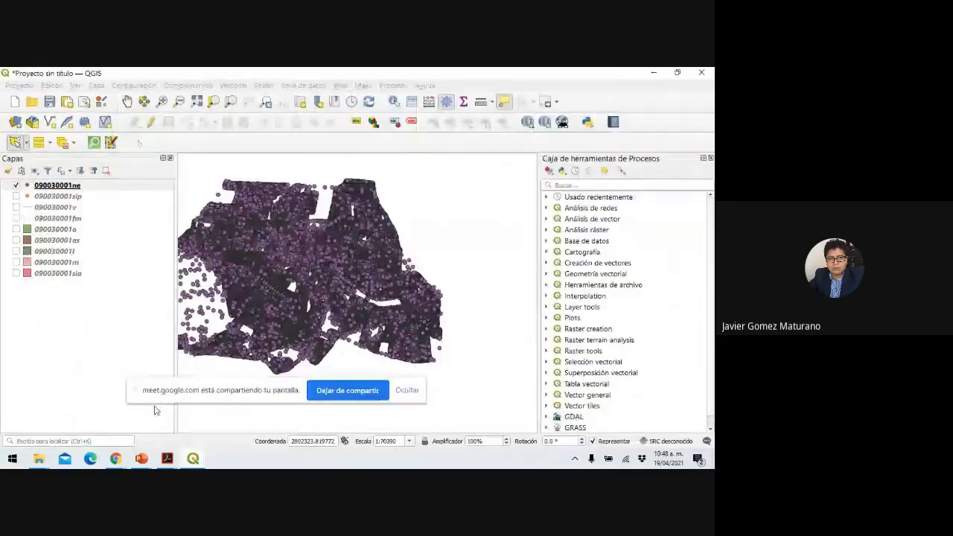
Select the 20549 northeast points with Select Features by Rectangle.
left_click(195, 463)
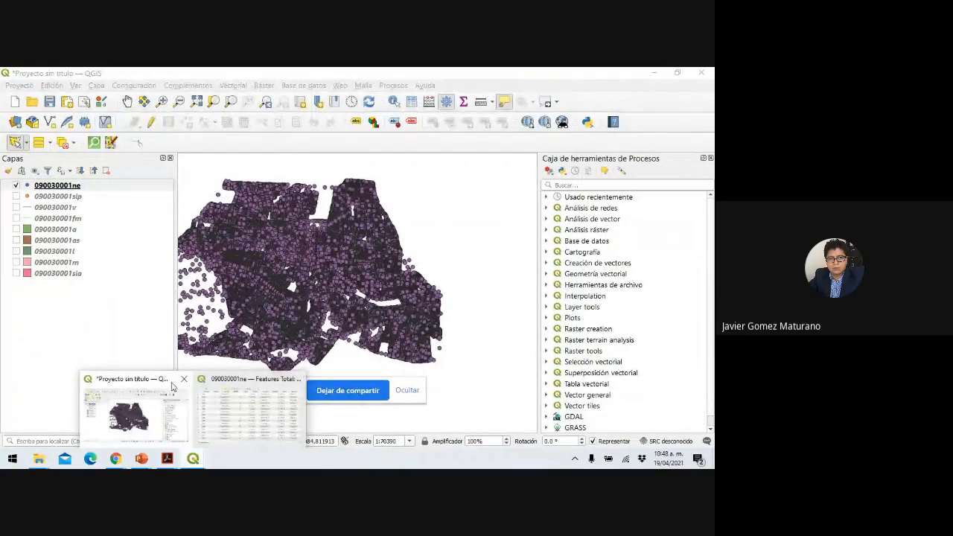
left_click(172, 383)
left_click(134, 287)
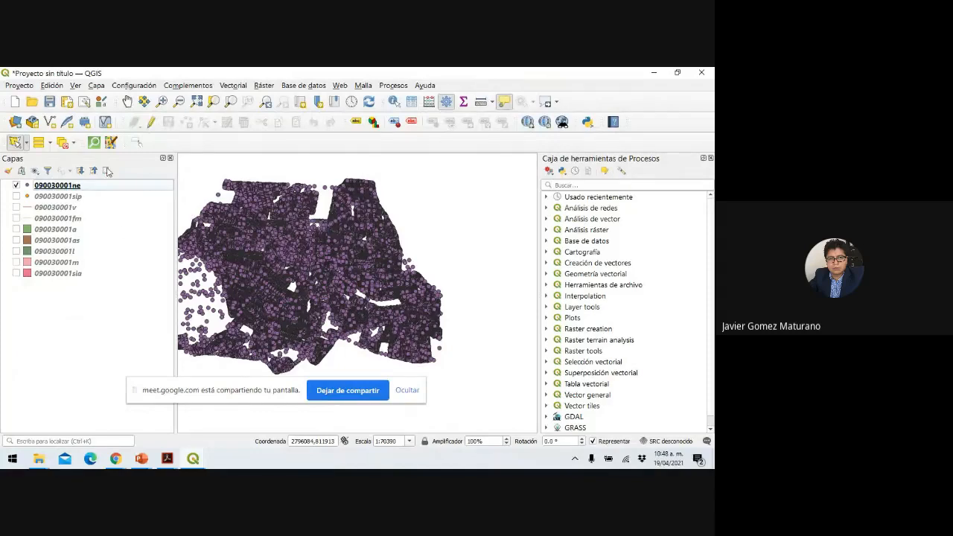
left_click(27, 143)
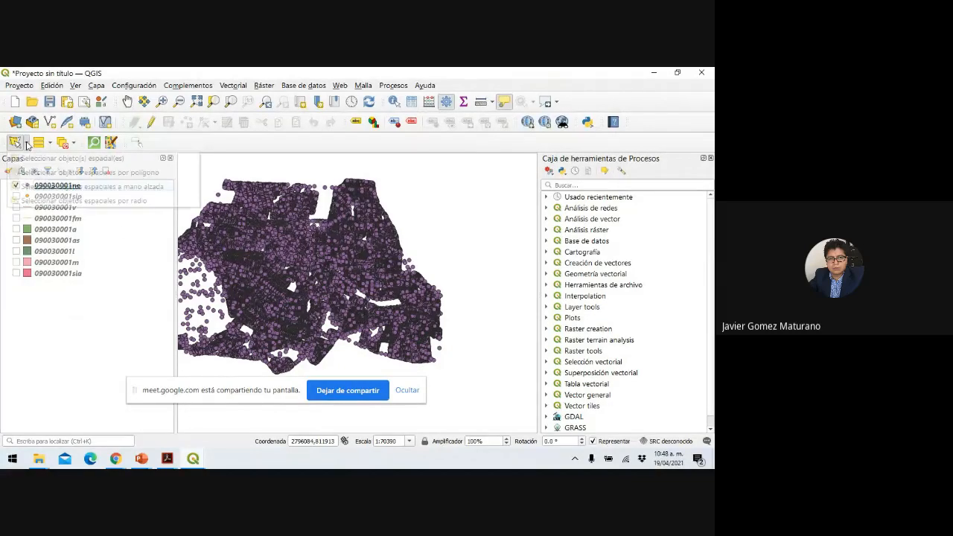
left_click(51, 163)
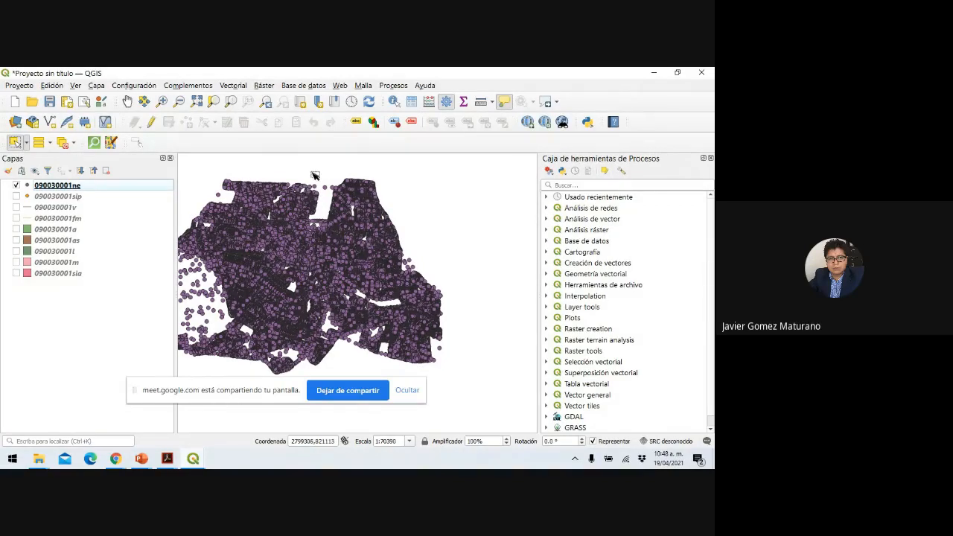
left_click_drag(320, 171, 417, 274)
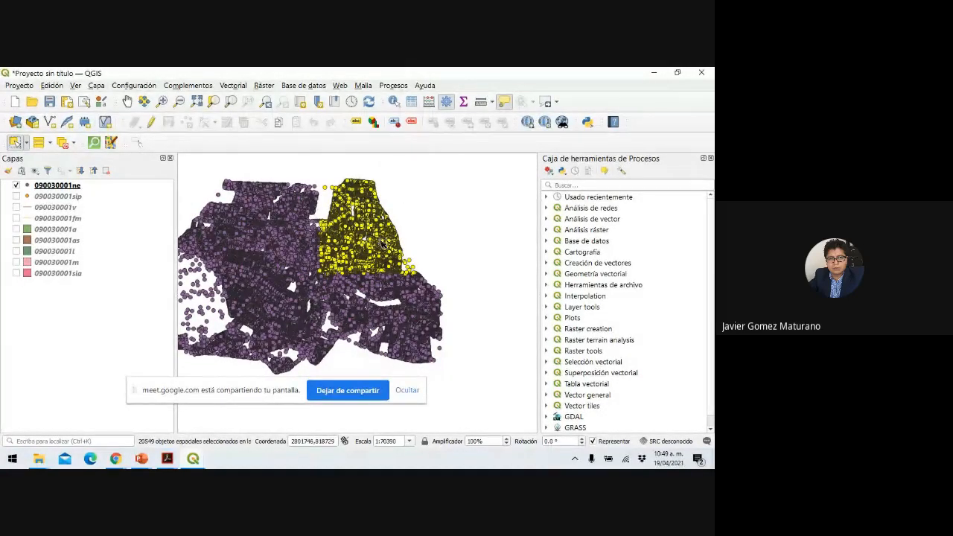
Narrow the attribute table window and place it beside the map.
mouse_move(381, 244)
mouse_move(192, 460)
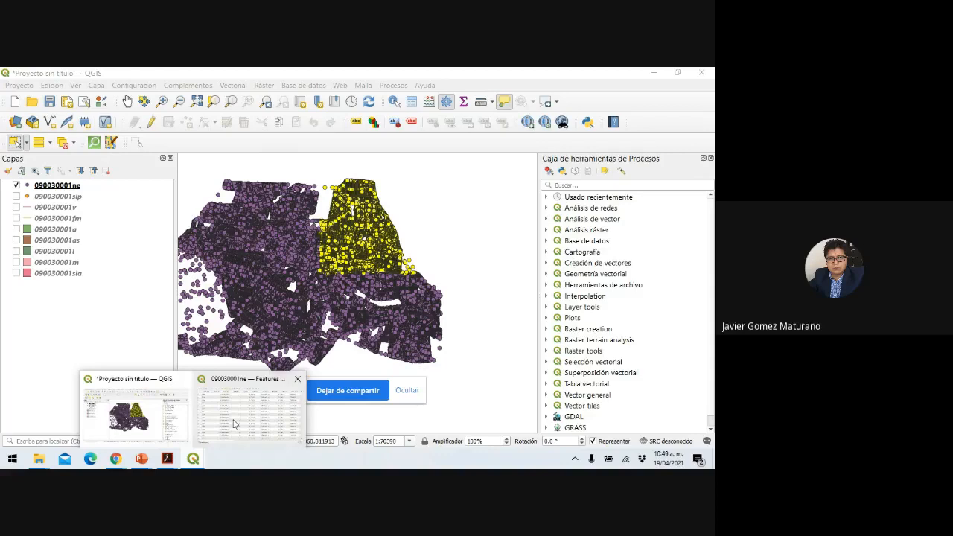
left_click(233, 424)
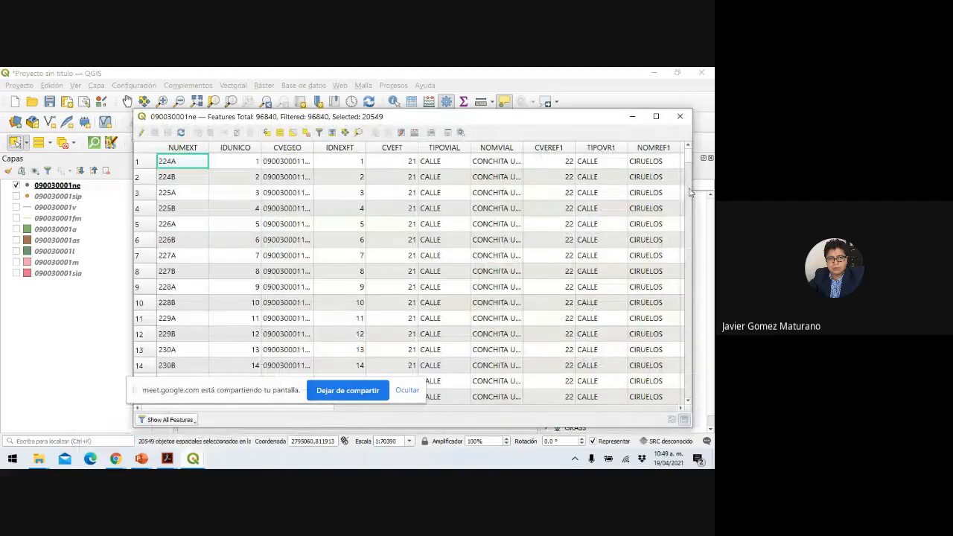
left_click_drag(690, 192, 461, 192)
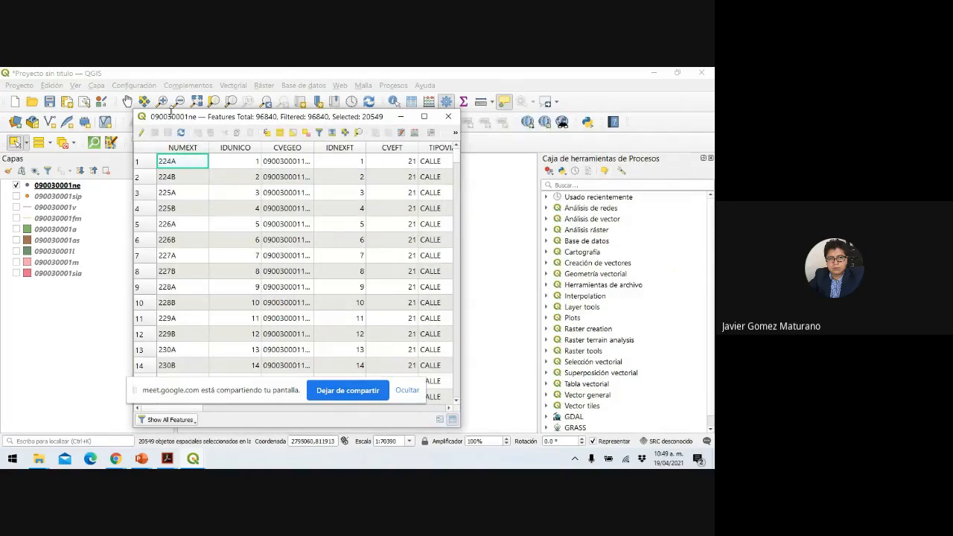
left_click_drag(171, 112, 479, 123)
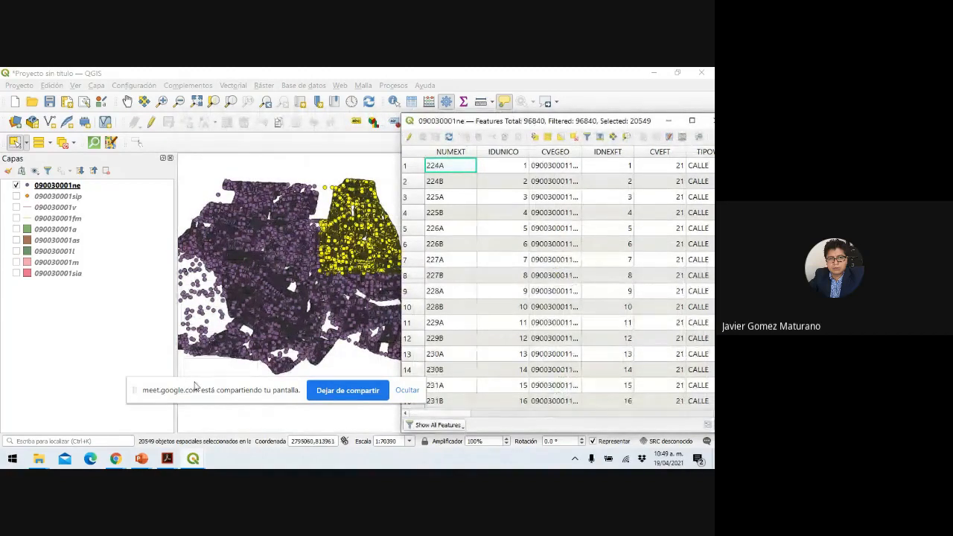
Insert title-only slide 7 with the pasted 20549-selection screenshot and present it full screen.
mouse_move(145, 463)
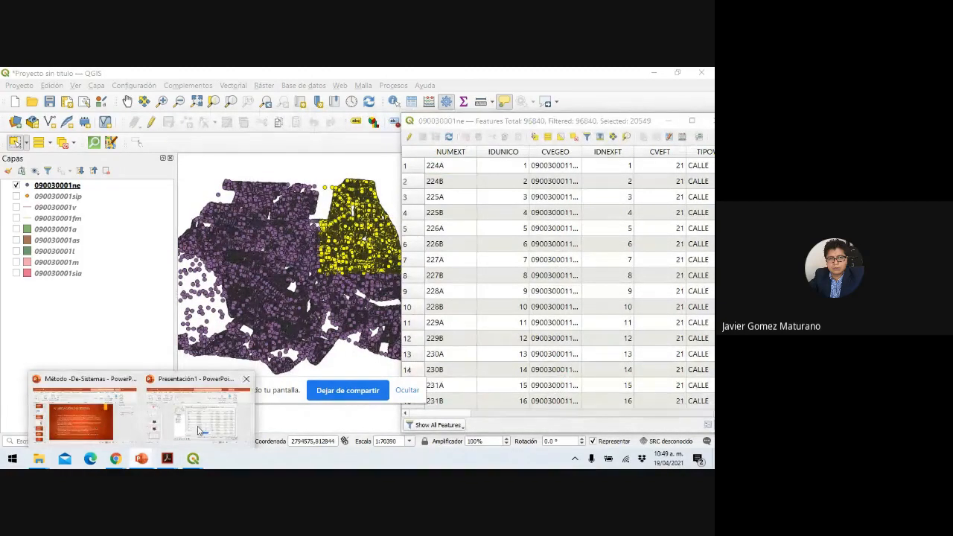
left_click(198, 430)
left_click(88, 152)
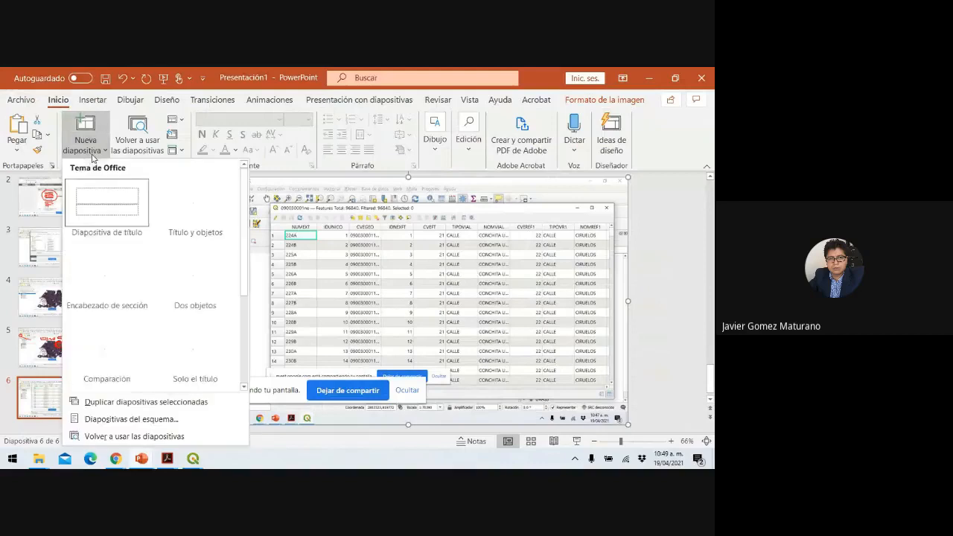
left_click(186, 332)
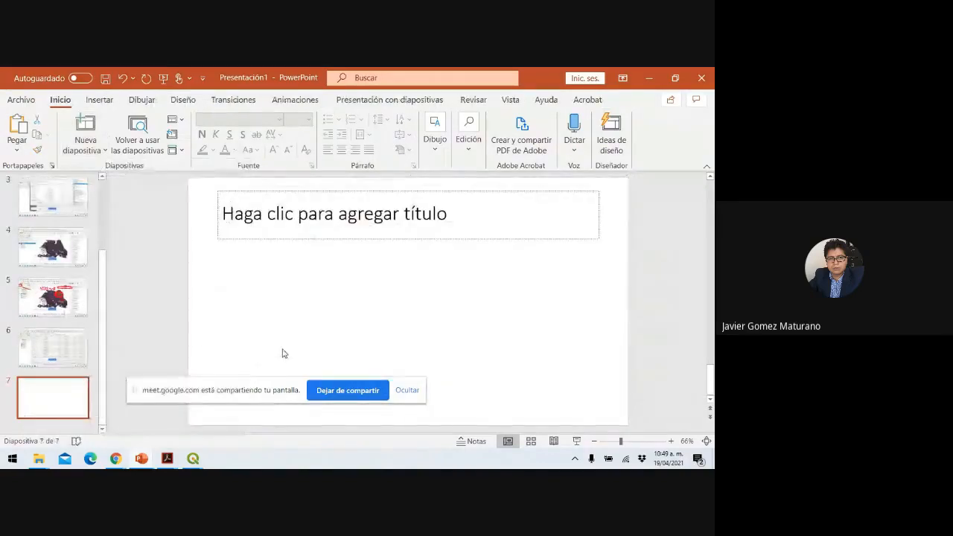
key("ctrl+v")
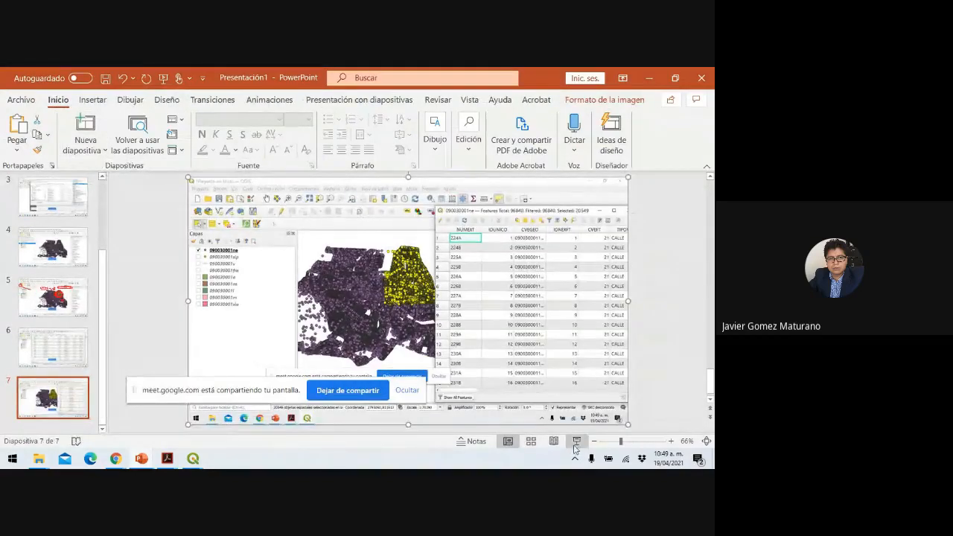
left_click(575, 443)
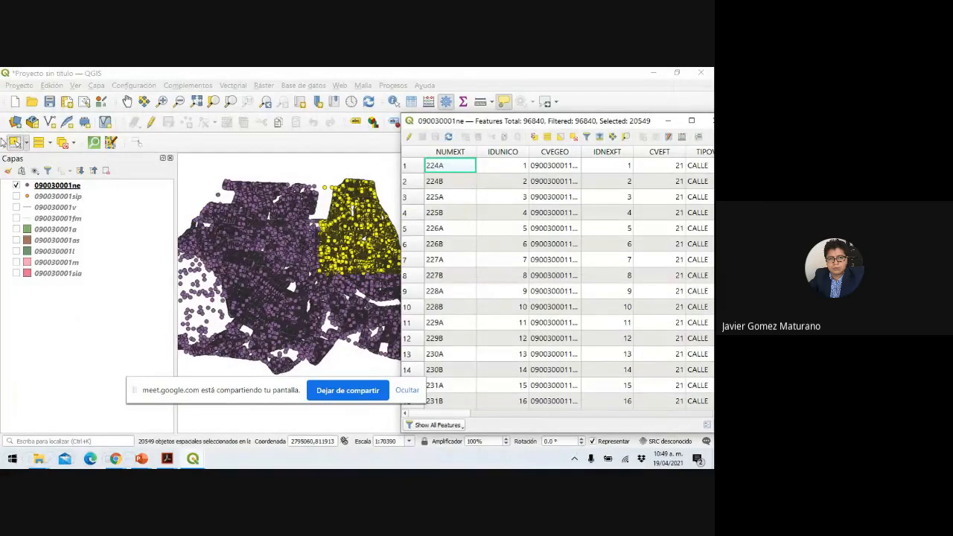
With the red pen, circle the selection tool and outline the yellow selected points.
left_click(12, 140)
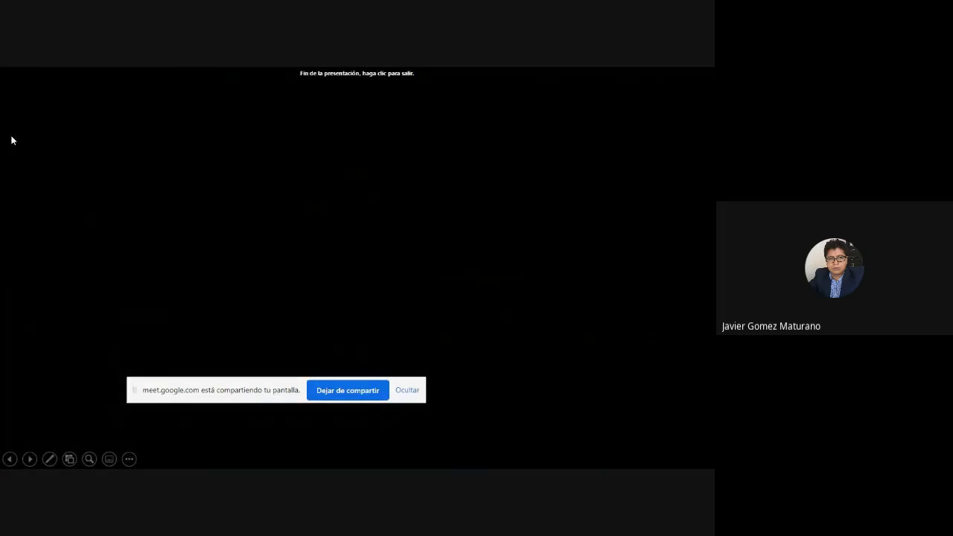
key("Left")
left_click(49, 459)
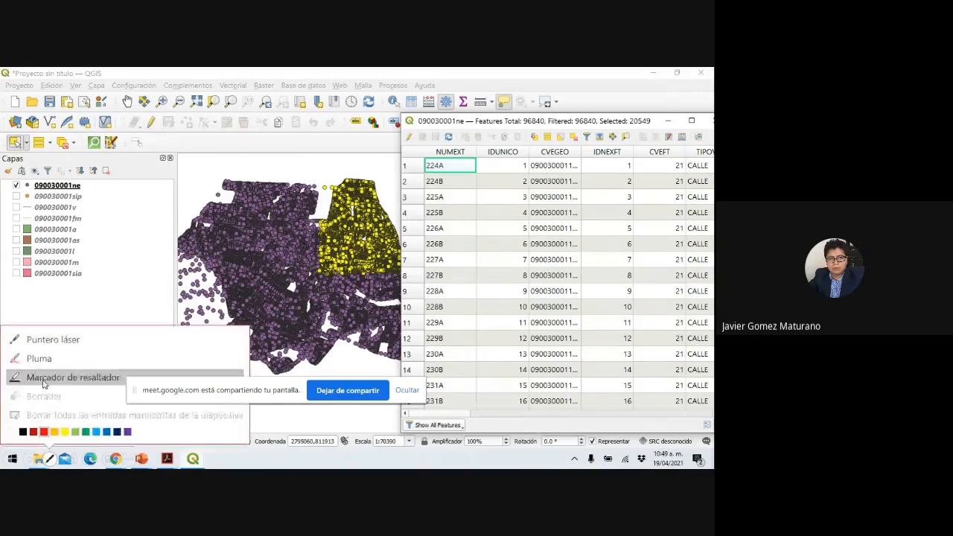
left_click(39, 358)
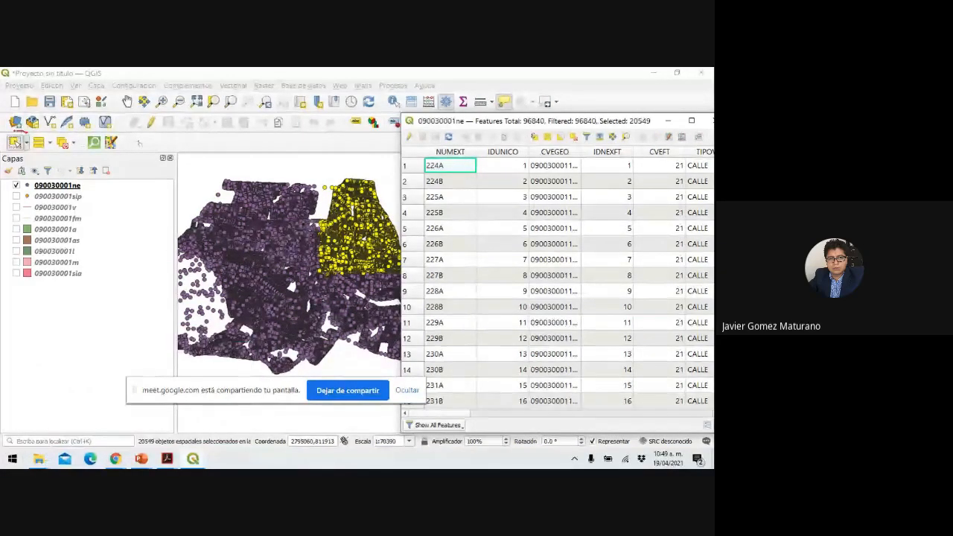
mouse_move(22, 133)
left_mouse_down()
mouse_move(9, 156)
mouse_move(30, 155)
mouse_move(31, 131)
left_mouse_up()
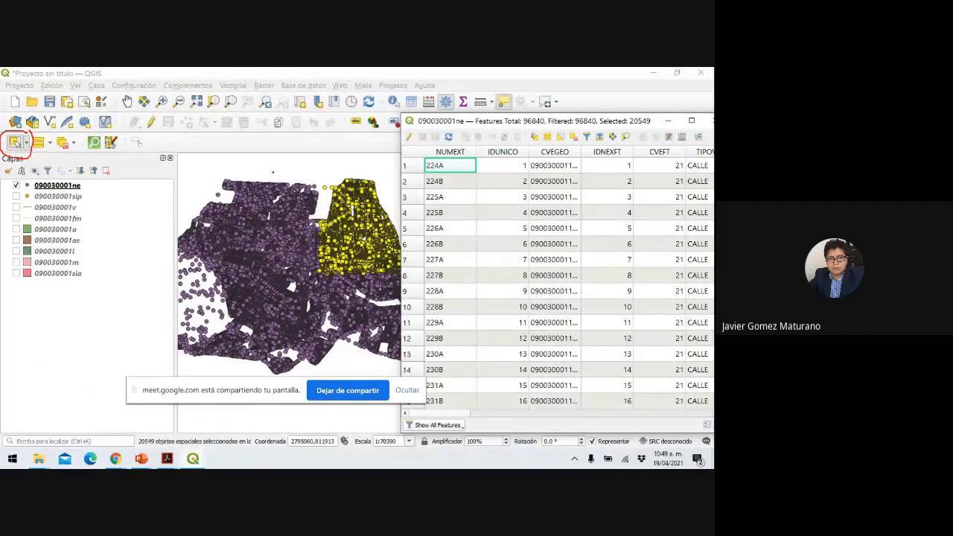
left_click_drag(304, 177, 351, 214)
mouse_move(325, 264)
left_mouse_down()
mouse_move(387, 271)
mouse_move(399, 216)
mouse_move(397, 201)
mouse_move(323, 169)
left_mouse_up()
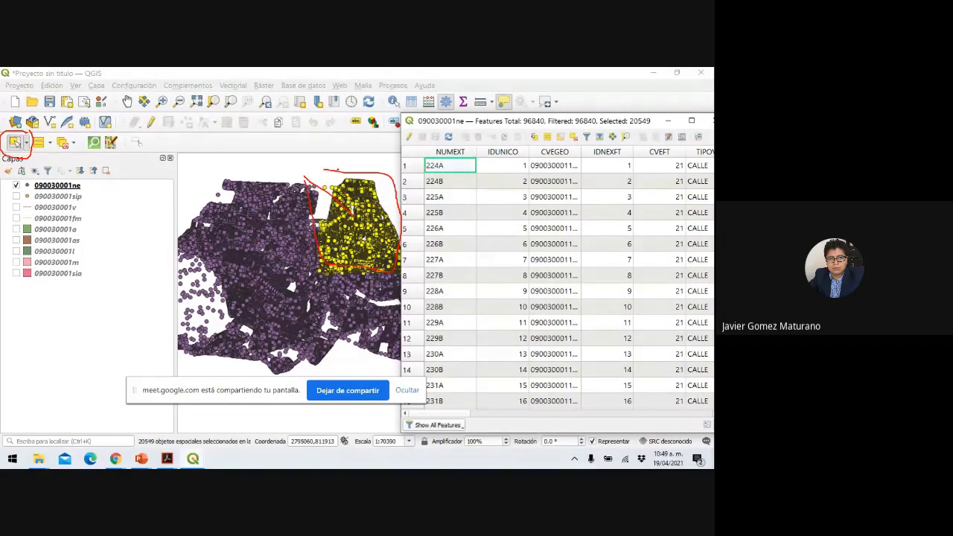
left_click_drag(323, 169, 306, 183)
Circle the 20549 selected count, underline layer 090030001ne and link it to the selection.
mouse_move(649, 112)
left_mouse_down()
mouse_move(619, 116)
mouse_move(618, 129)
mouse_move(659, 124)
mouse_move(642, 110)
left_mouse_up()
mouse_move(352, 170)
left_mouse_down()
mouse_move(302, 244)
mouse_move(348, 265)
mouse_move(389, 189)
mouse_move(365, 175)
mouse_move(380, 147)
mouse_move(438, 132)
left_mouse_up()
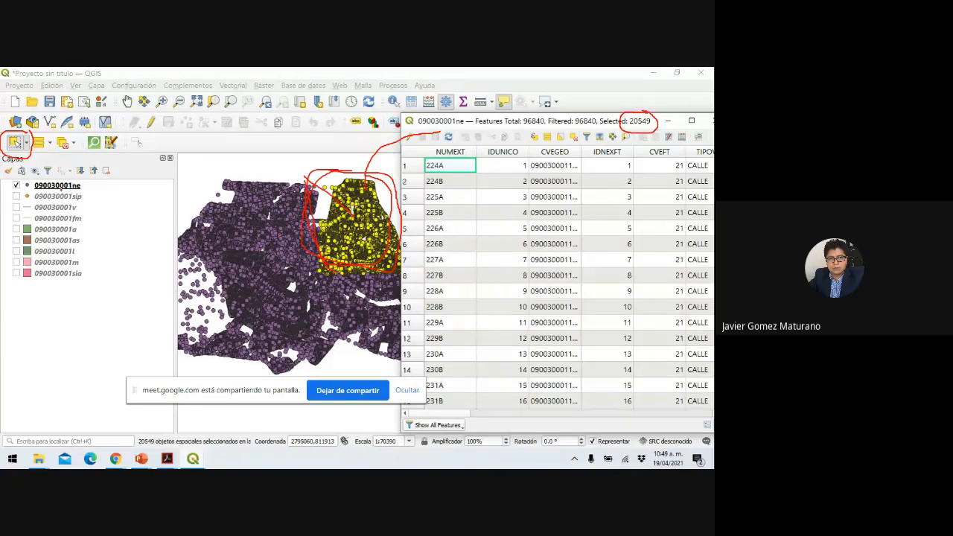
mouse_move(30, 190)
left_mouse_down()
mouse_move(92, 179)
mouse_move(22, 184)
mouse_move(49, 192)
left_mouse_up()
mouse_move(93, 176)
left_mouse_down()
mouse_move(308, 183)
mouse_move(299, 190)
left_mouse_up()
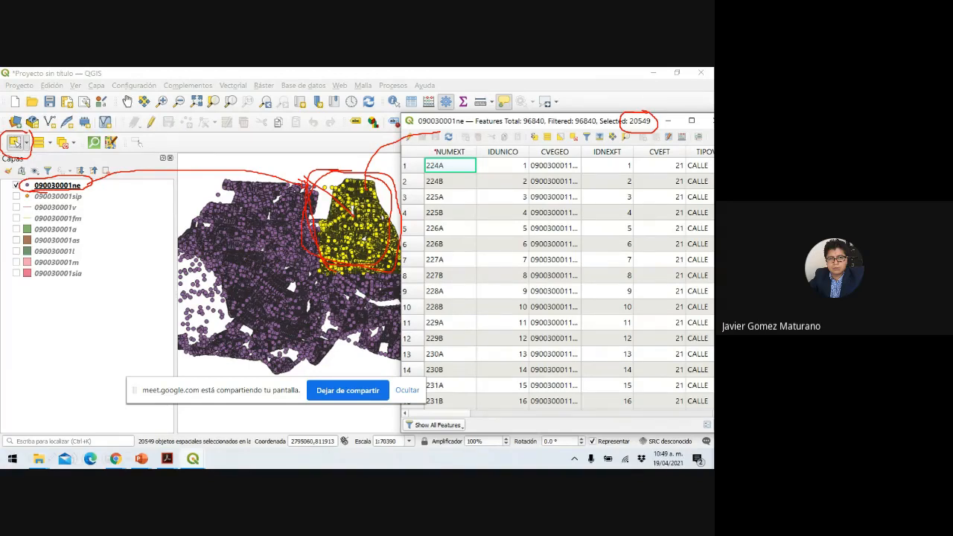
key("Escape")
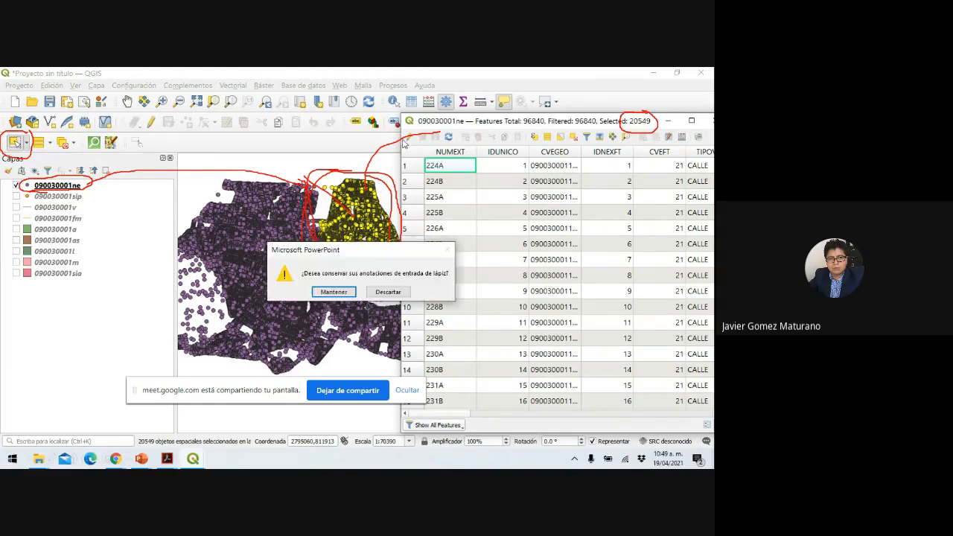
Keep slide 7's red ink and return to QGIS with the 20549 points highlighted.
left_click(333, 292)
mouse_move(195, 454)
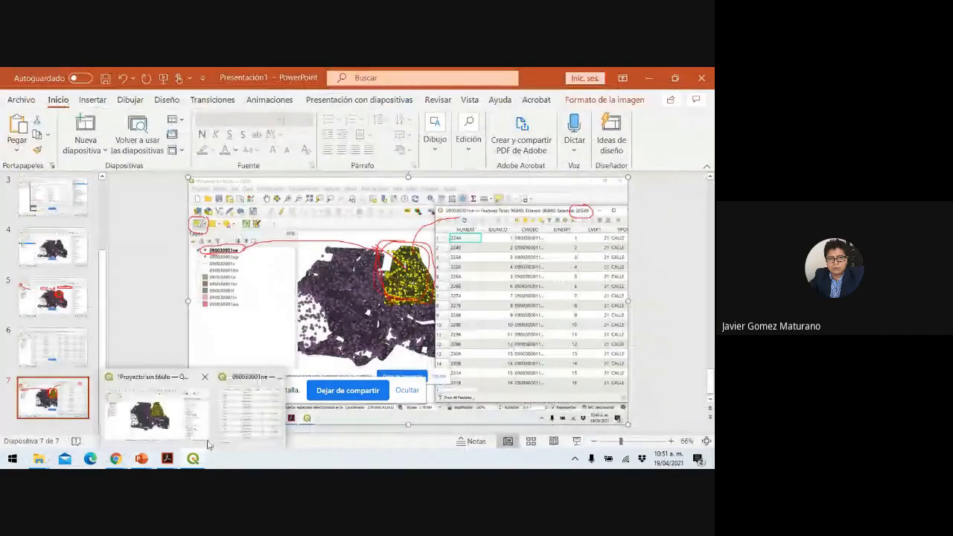
left_click(156, 424)
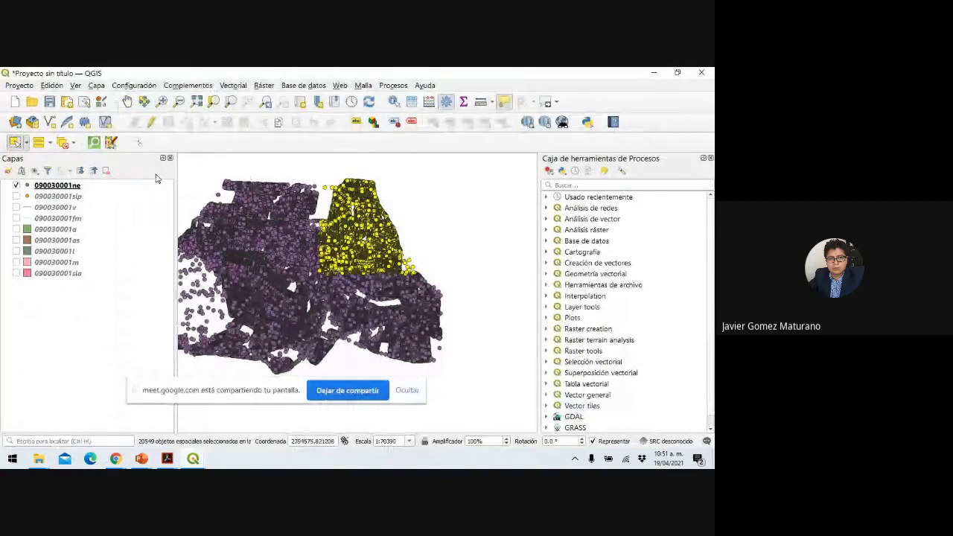
Capture the 090030001ne layer export menu and paste it onto a new title-only slide 8.
right_click(70, 187)
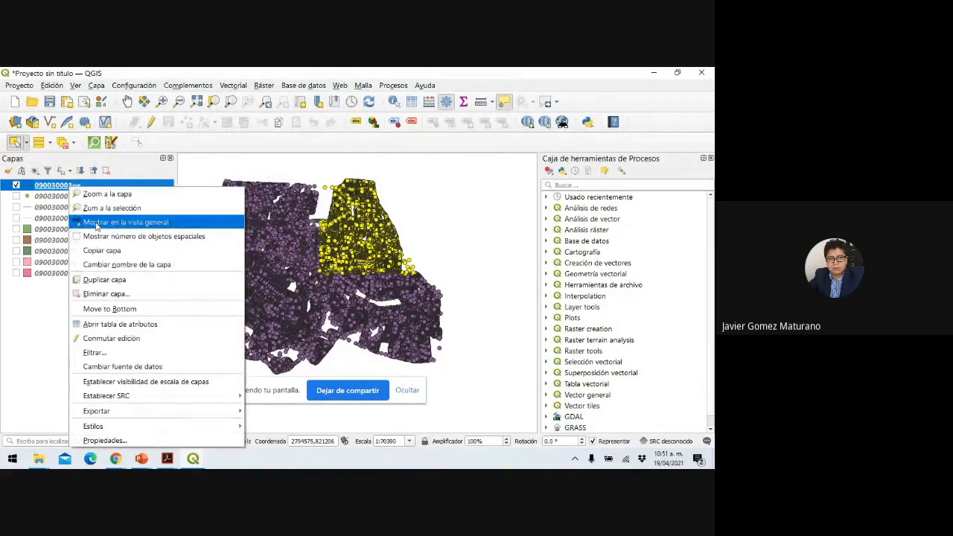
mouse_move(182, 411)
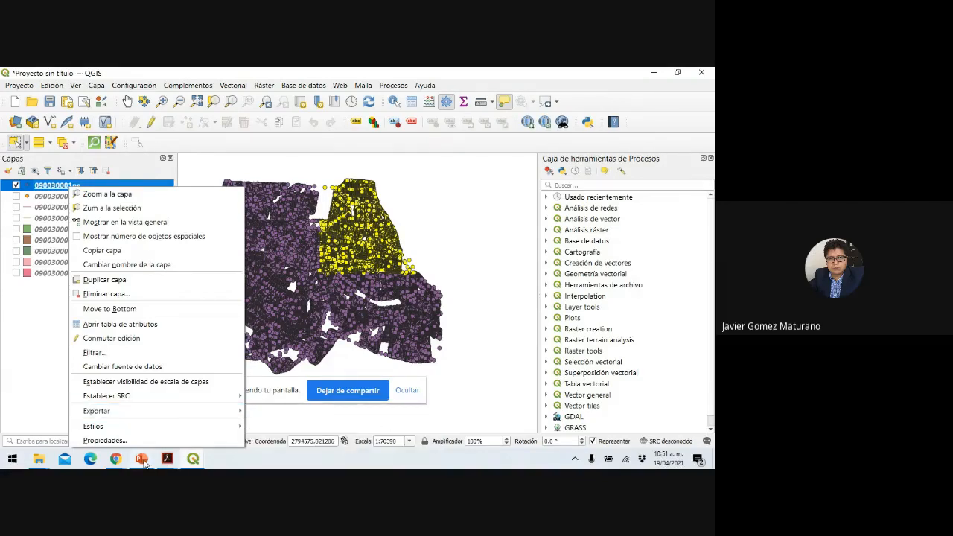
mouse_move(144, 462)
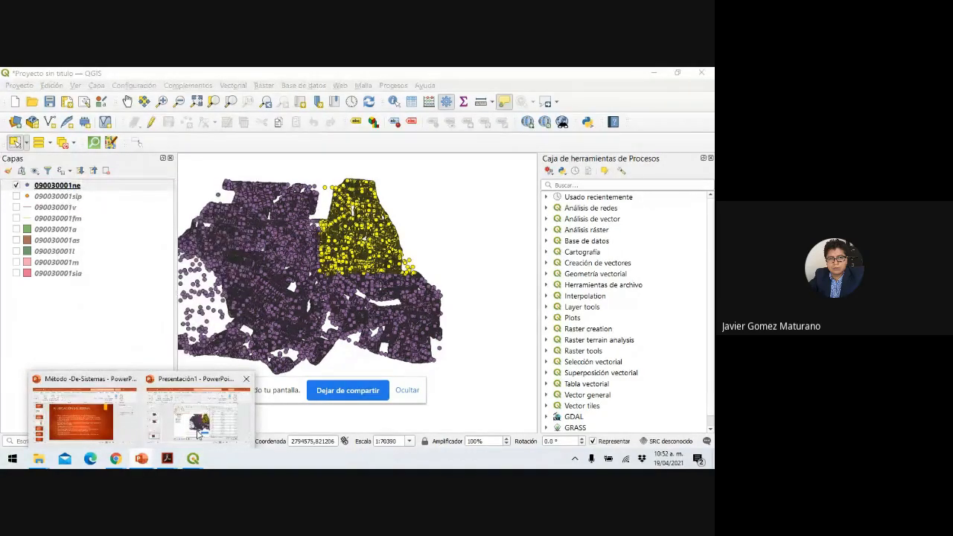
left_click(195, 409)
left_click(90, 152)
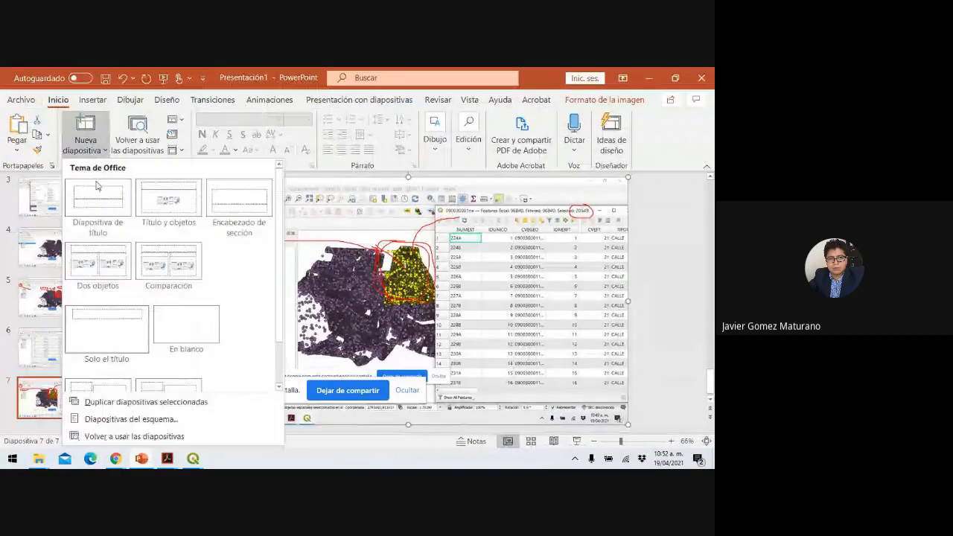
left_click(141, 331)
key("ctrl+v")
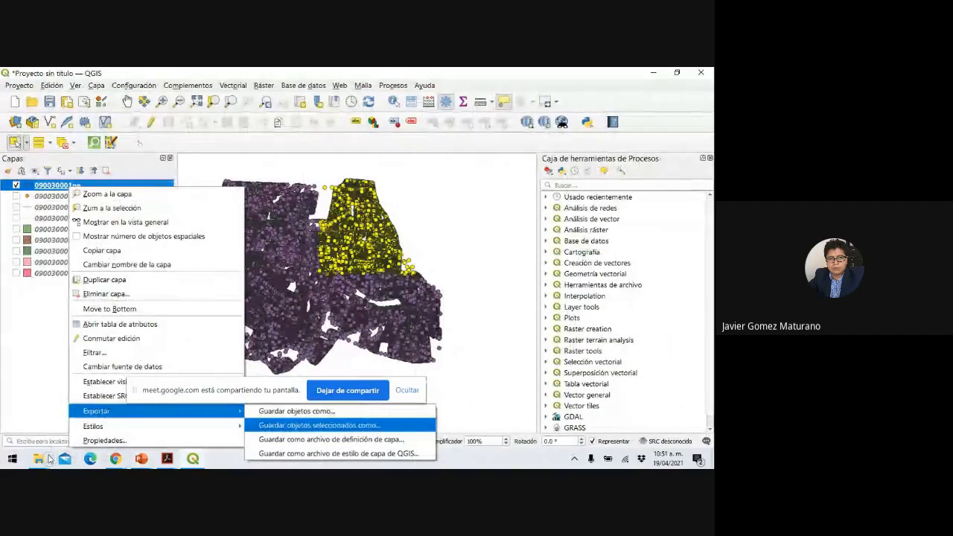
Annotate the screenshot in red: circle the layer, write 'Click derecho', underline Exportar and Guardar objetos seleccionados.
left_click(49, 460)
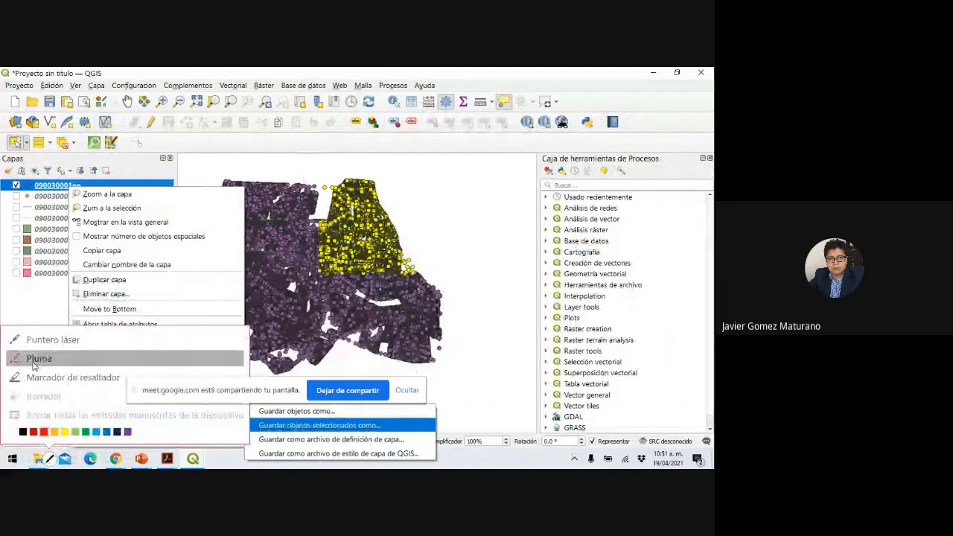
left_click(33, 359)
mouse_move(3, 188)
left_mouse_down()
mouse_move(96, 181)
mouse_move(27, 177)
left_mouse_up()
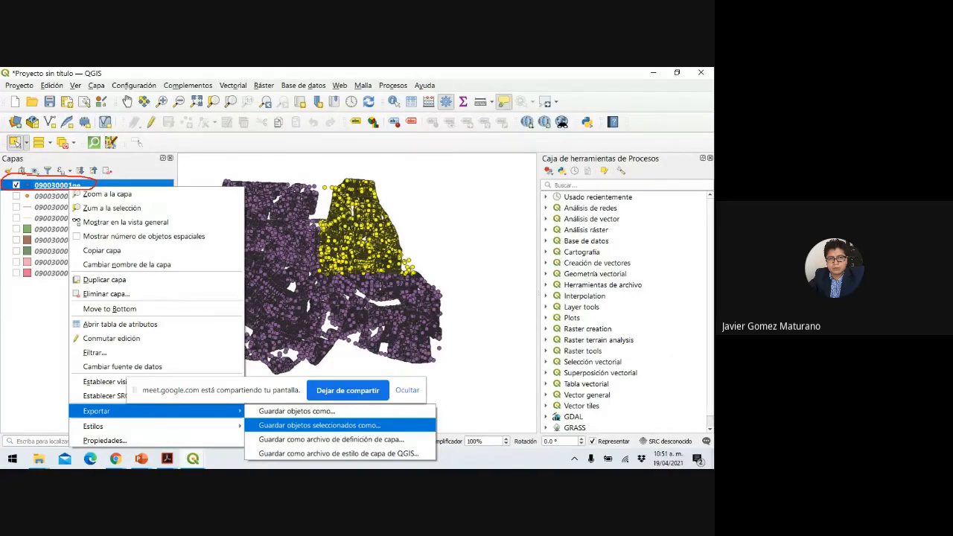
mouse_move(102, 171)
left_mouse_down()
mouse_move(108, 182)
mouse_move(136, 181)
left_mouse_up()
left_click_drag(160, 177, 229, 181)
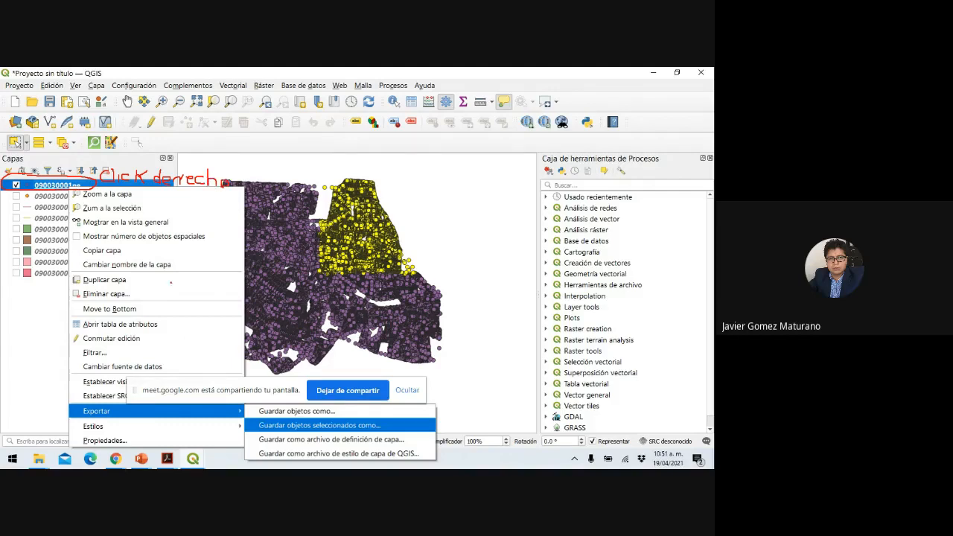
mouse_move(81, 405)
left_mouse_down()
mouse_move(74, 411)
mouse_move(94, 420)
mouse_move(237, 413)
left_mouse_up()
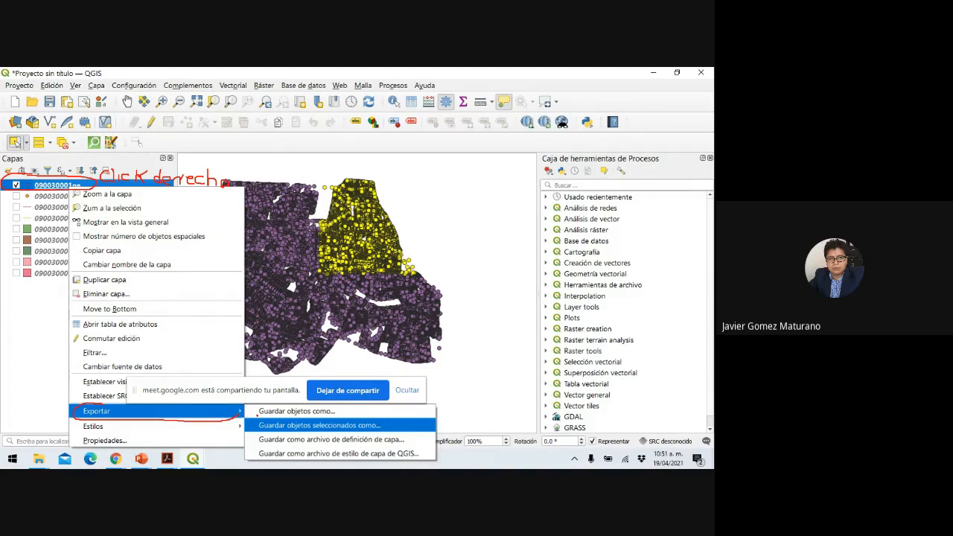
mouse_move(255, 414)
left_mouse_down()
mouse_move(246, 424)
mouse_move(289, 437)
mouse_move(382, 435)
mouse_move(399, 423)
mouse_move(262, 422)
left_mouse_up()
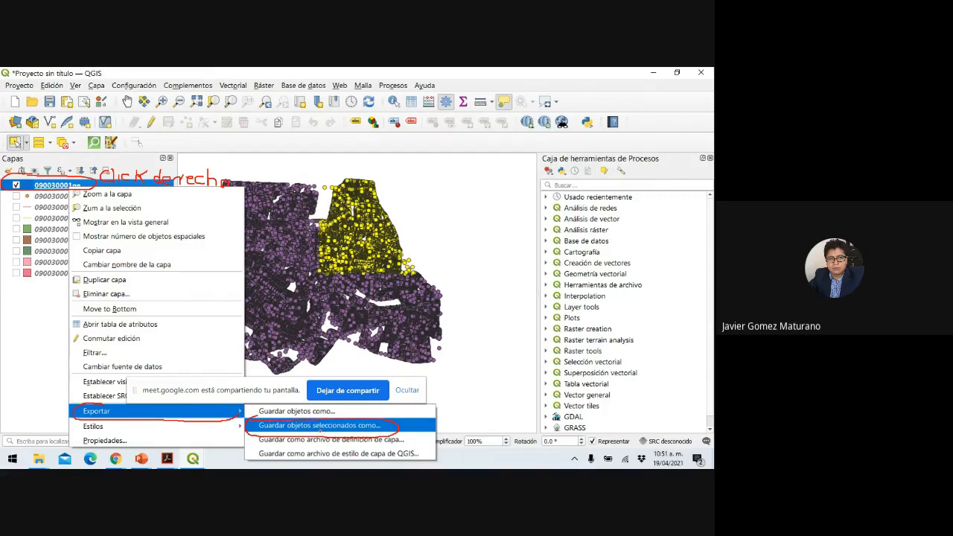
left_click_drag(316, 432, 350, 432)
End the slideshow keeping the ink, return to QGIS and close the data source manager.
key("Escape")
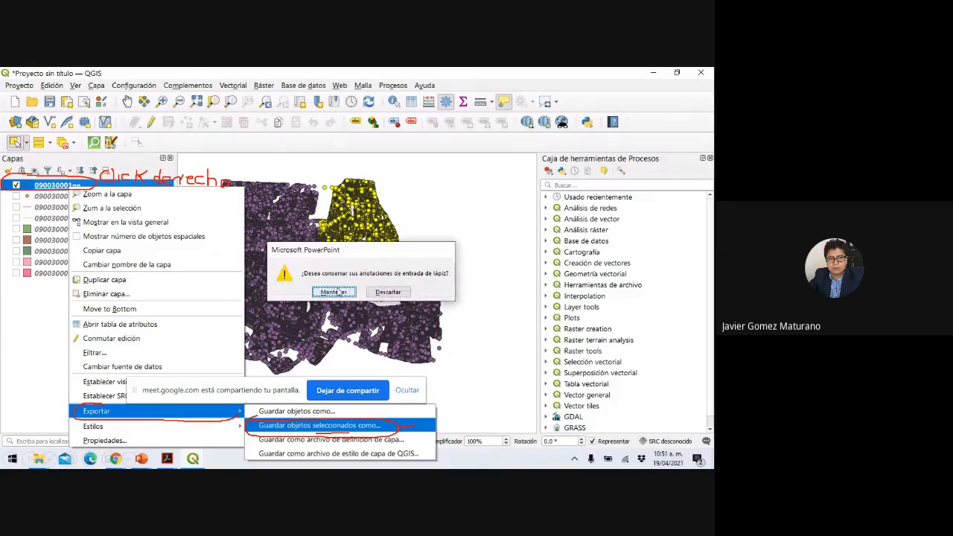
left_click(333, 292)
mouse_move(192, 458)
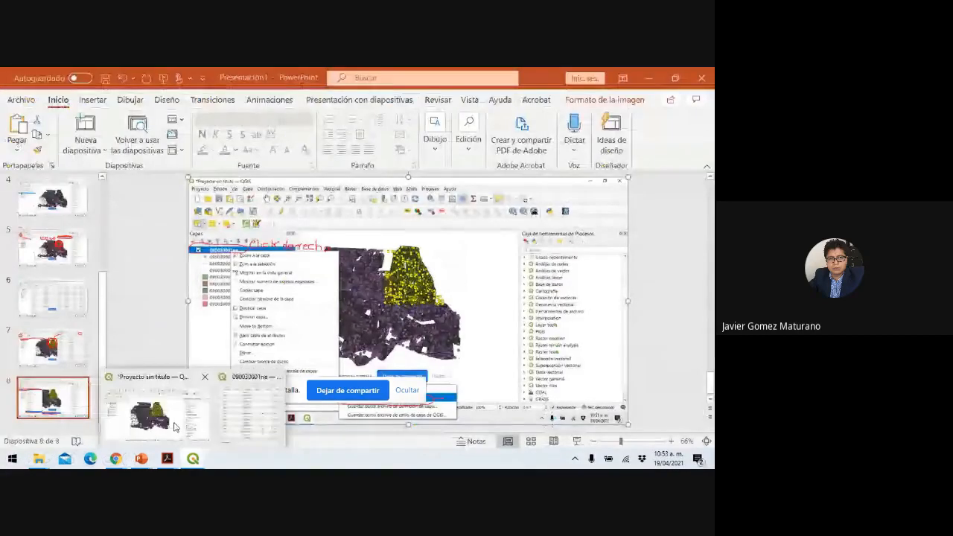
left_click(158, 427)
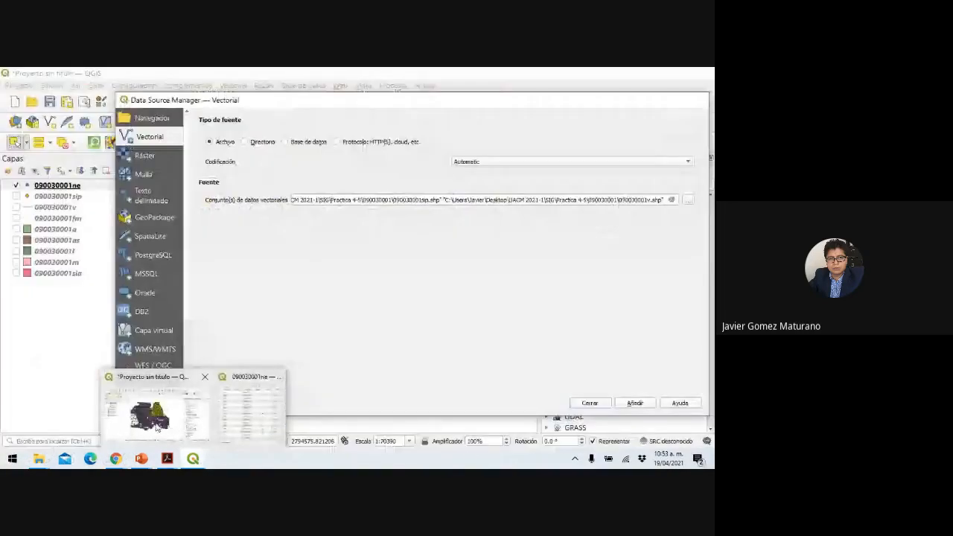
left_click(156, 426)
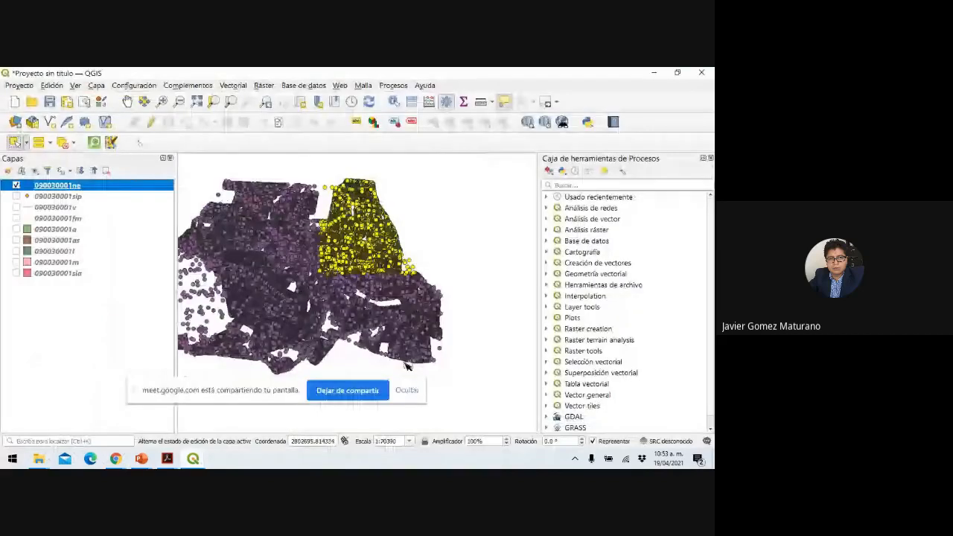
Choose Exportar > Guardar objetos seleccionados como... for layer 090030001ne and browse for the output file.
right_click(69, 186)
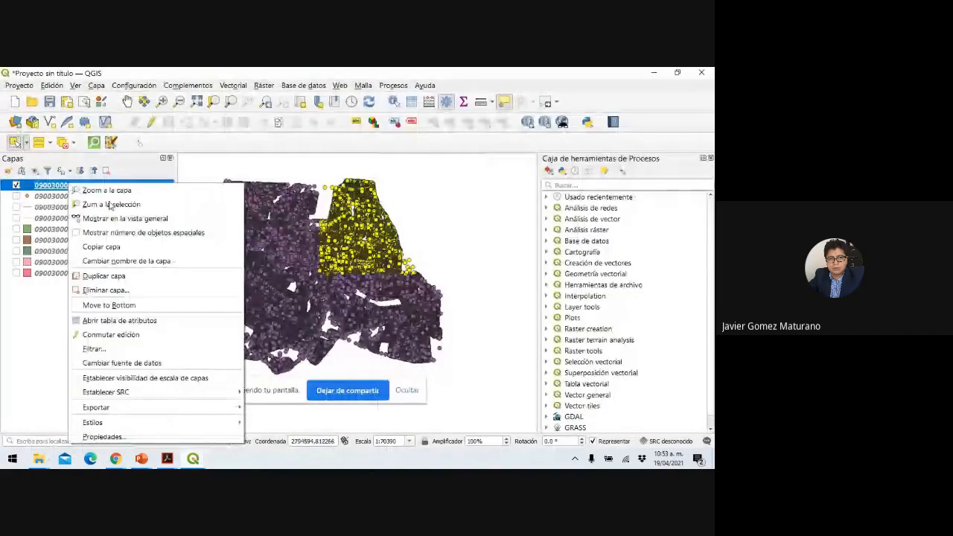
mouse_move(180, 412)
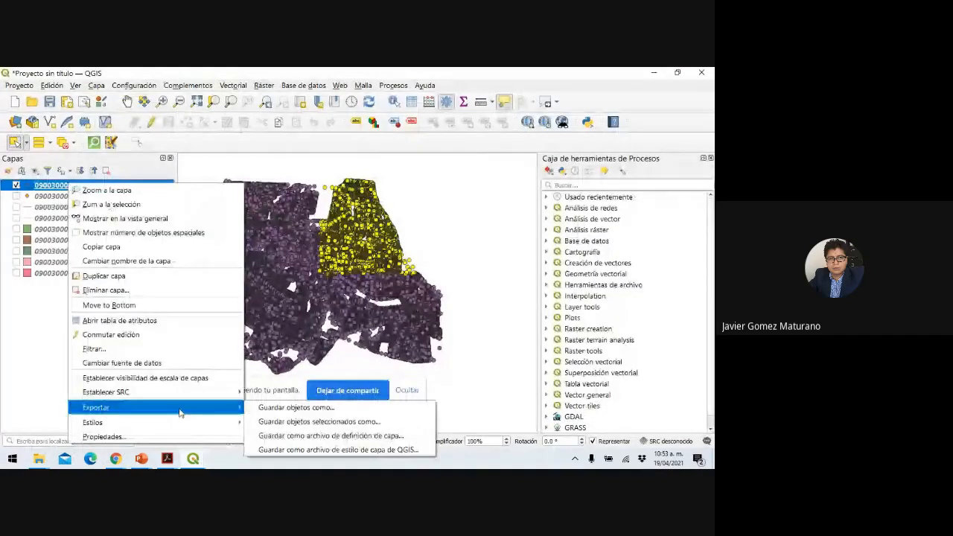
left_click(307, 422)
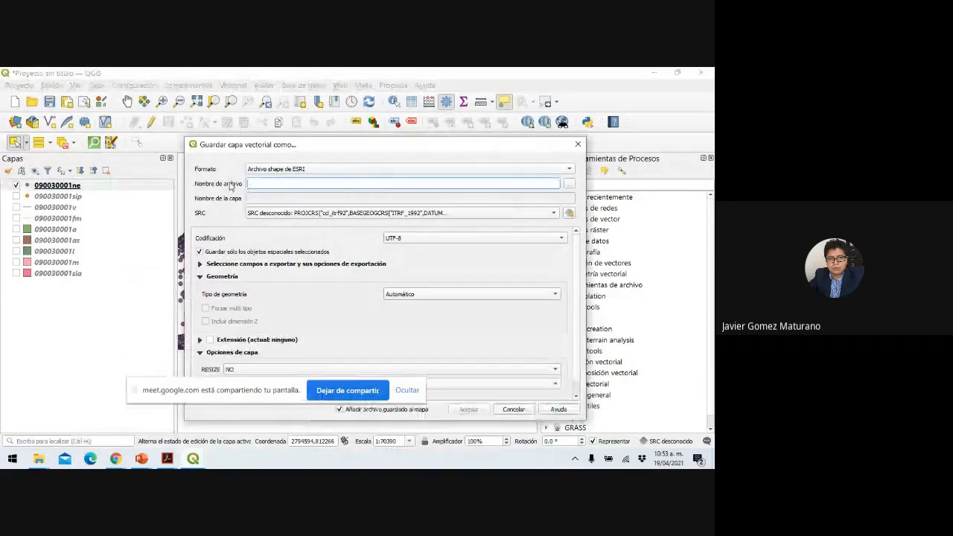
left_click(262, 184)
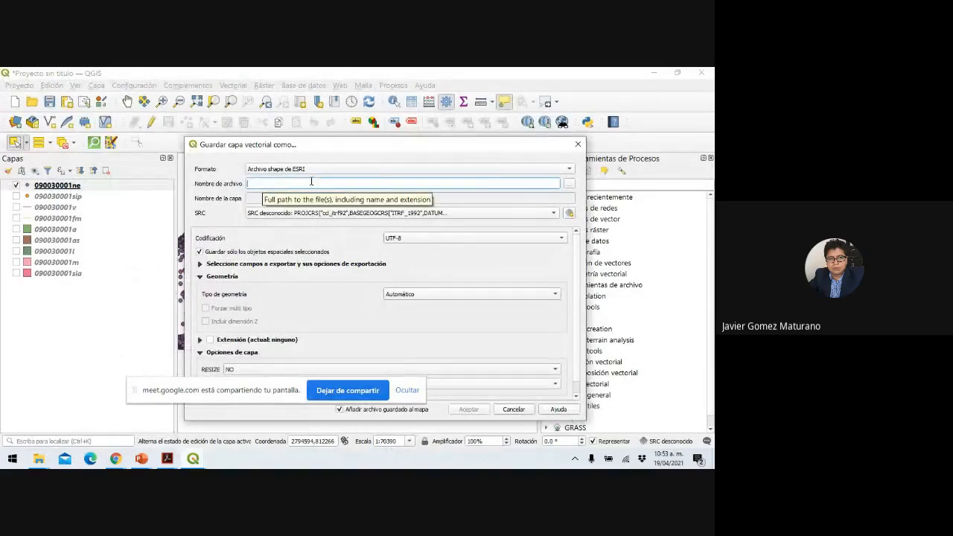
left_click(569, 185)
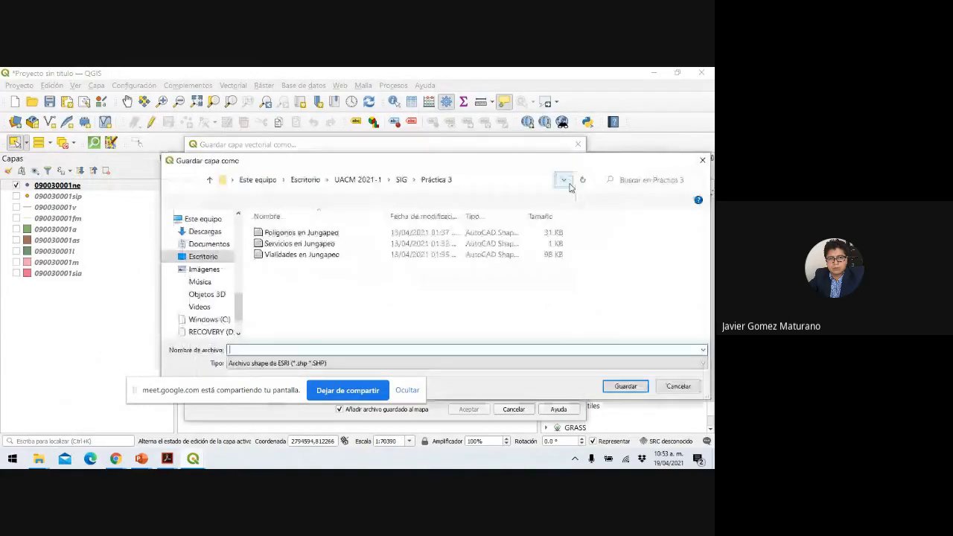
Create and open a new folder 'Zona de estudio (Parte de Coyoacán)' inside Practica 4-5.
left_click(403, 180)
left_click(291, 267)
double_click(291, 266)
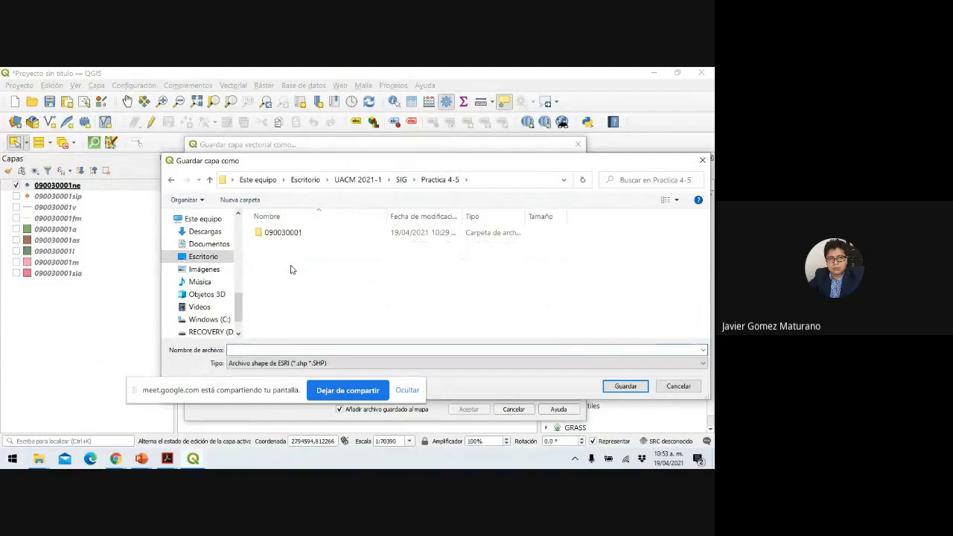
left_click(474, 350)
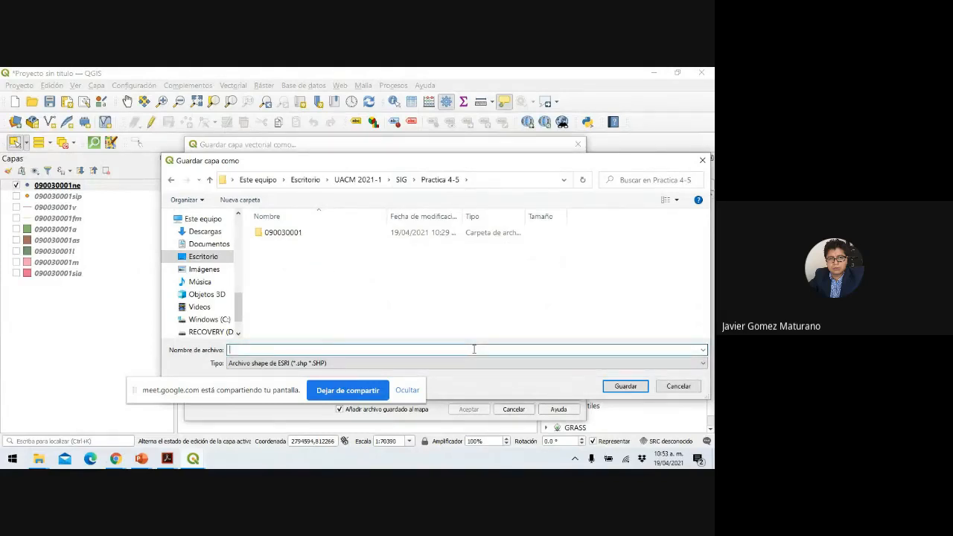
left_click(240, 200)
type("Z")
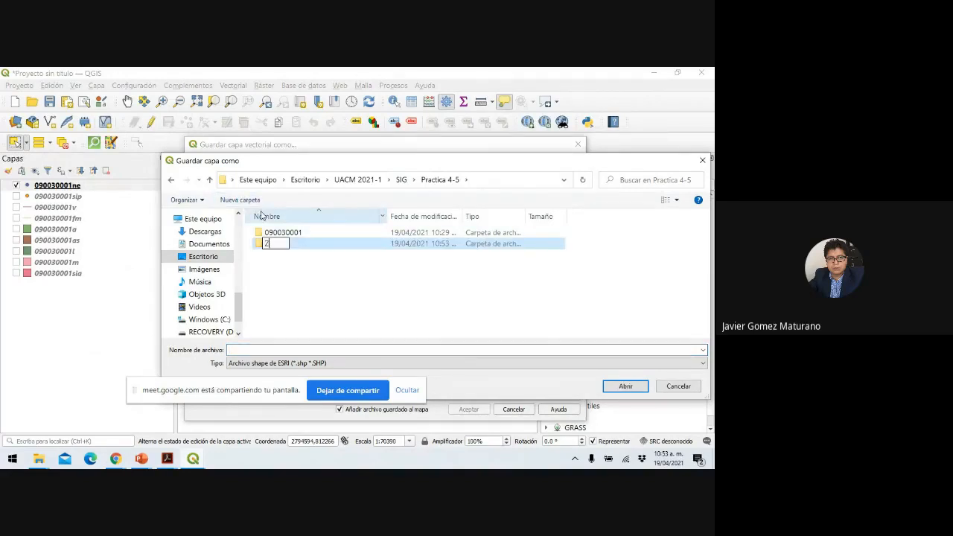
type("ona de es")
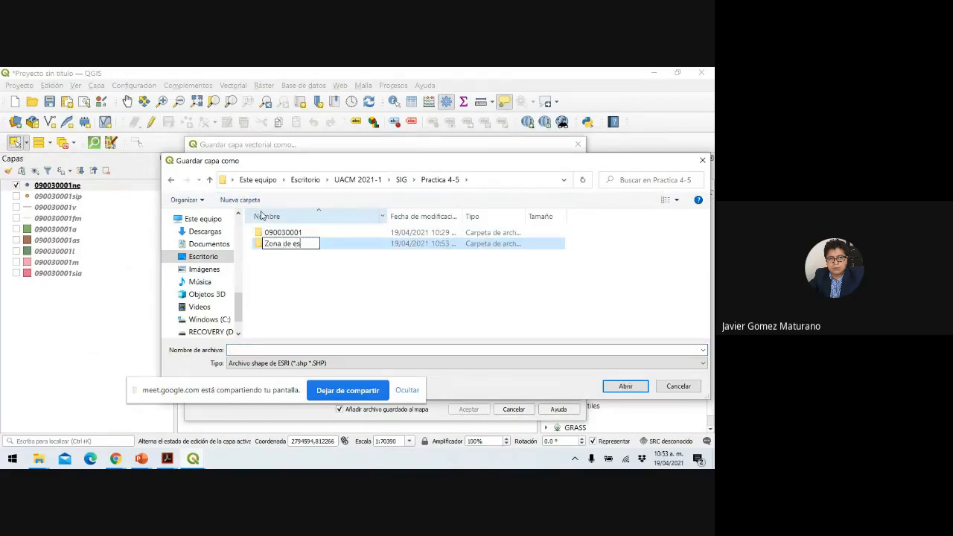
type("tudio (Parte de Co")
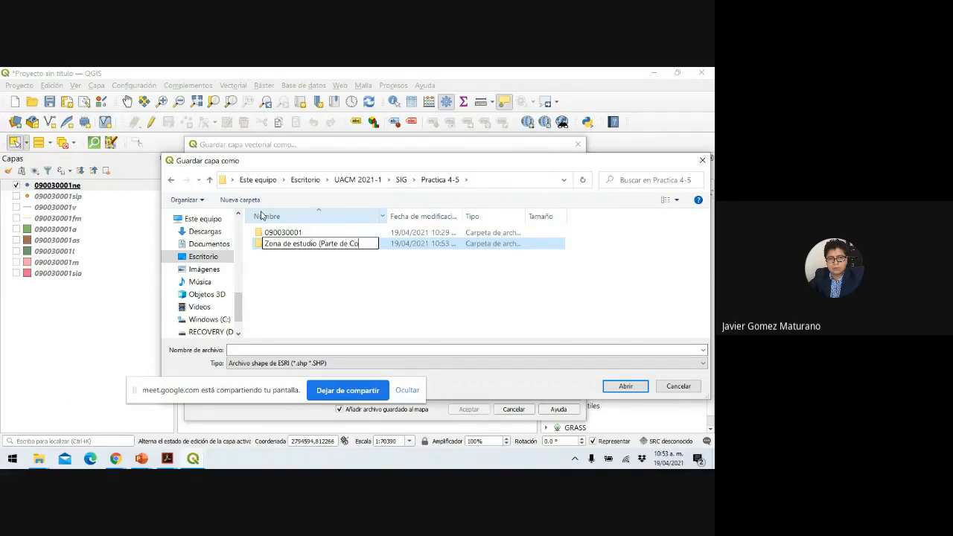
type("yoacán)")
key("Return")
double_click(284, 246)
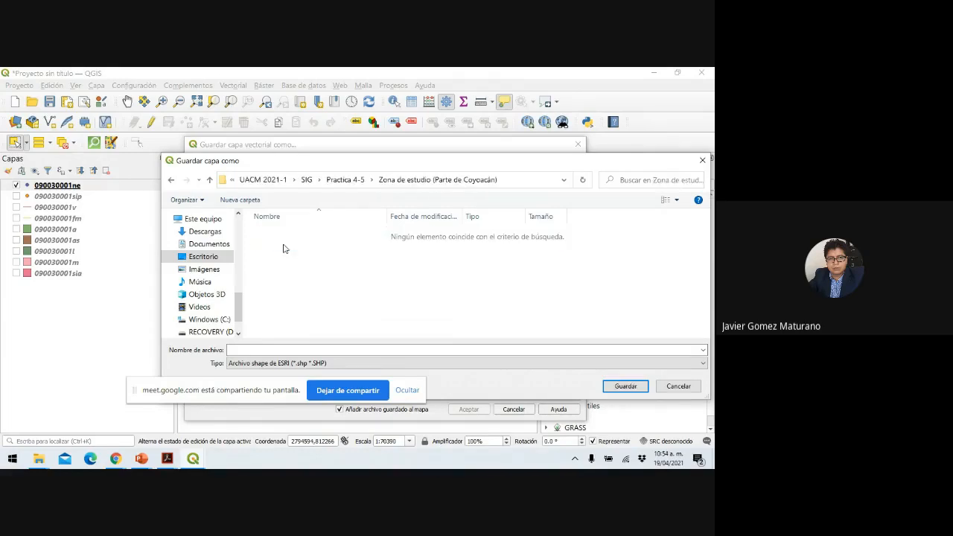
Name the shapefile 'Números exteriores' and accept it.
left_click(283, 351)
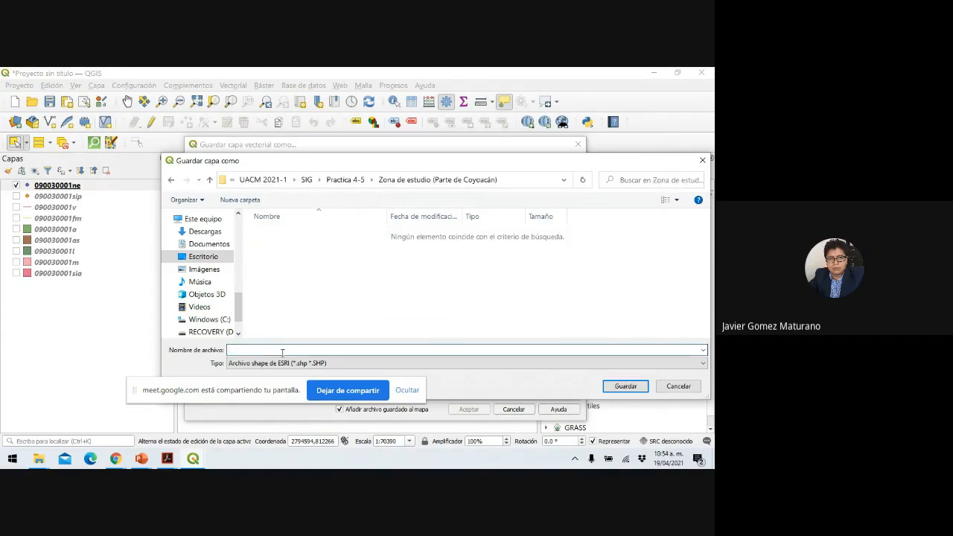
type("Números r")
type("xteriores")
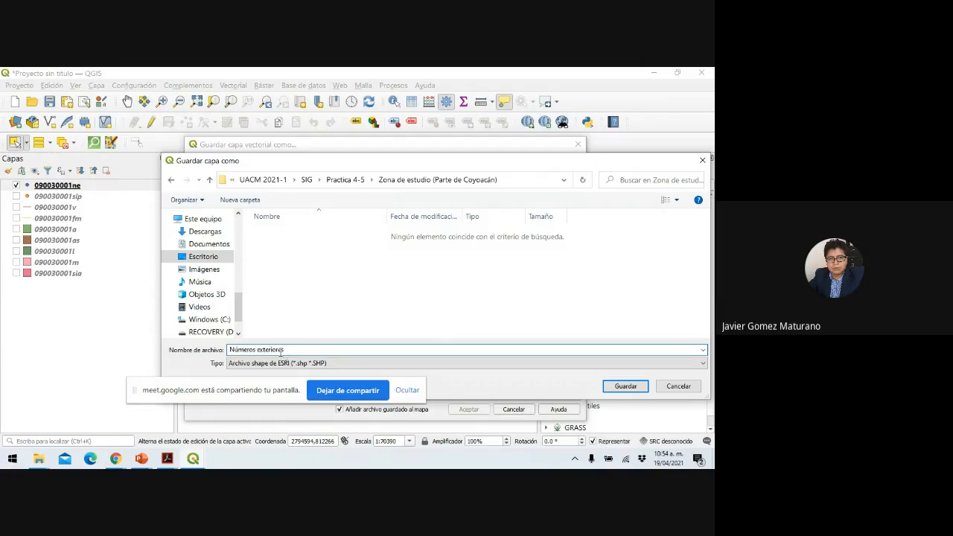
left_click(634, 390)
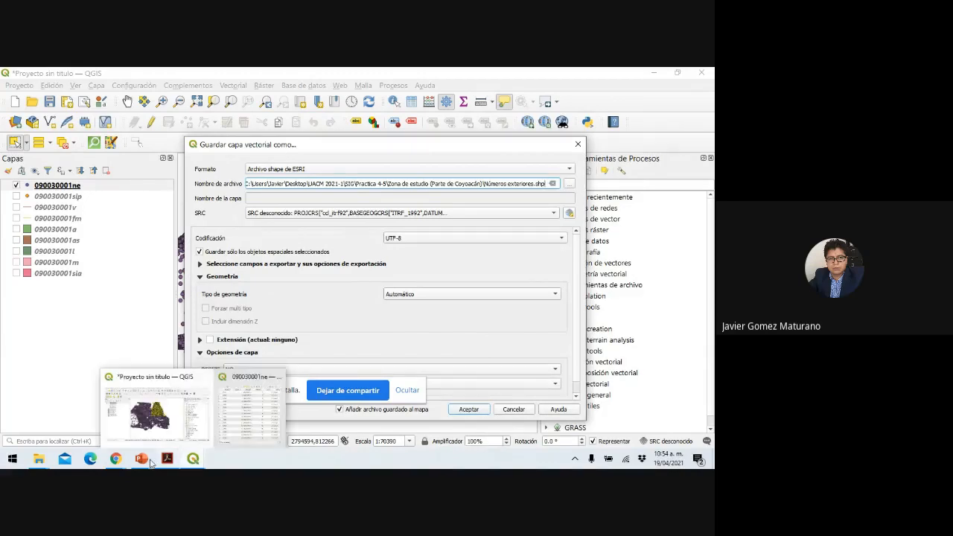
Add slide 9 to Presentación1 with the pasted QGIS export-settings screenshot and present it.
mouse_move(140, 462)
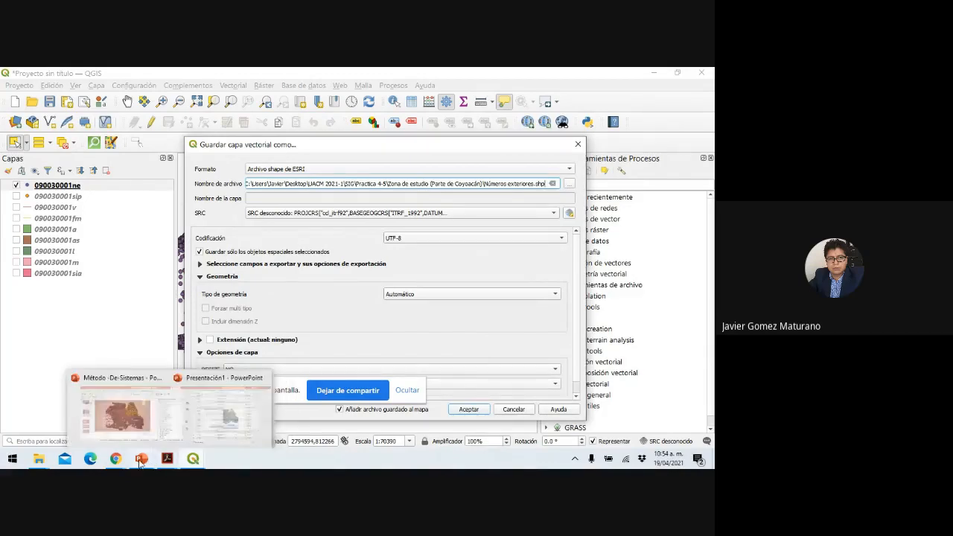
left_click(184, 434)
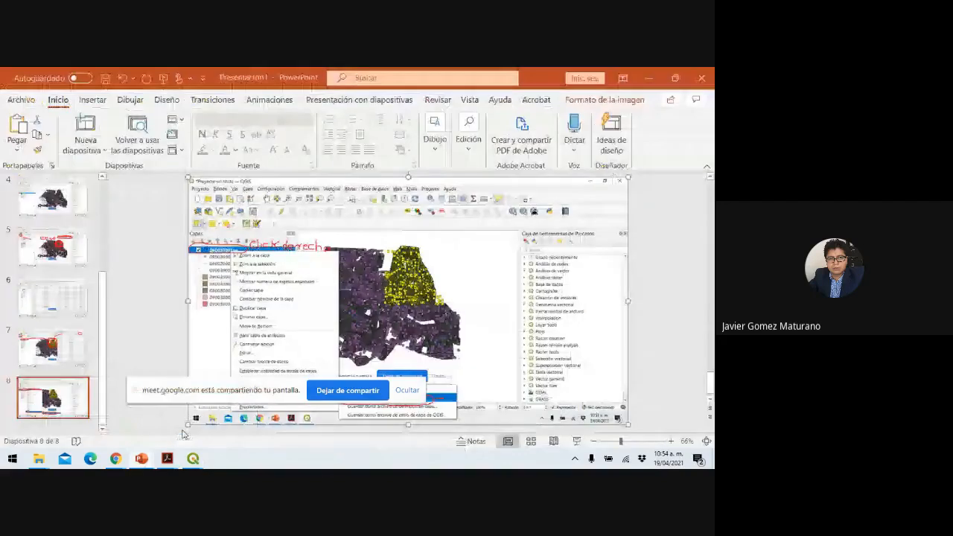
left_click(85, 145)
left_click(171, 356)
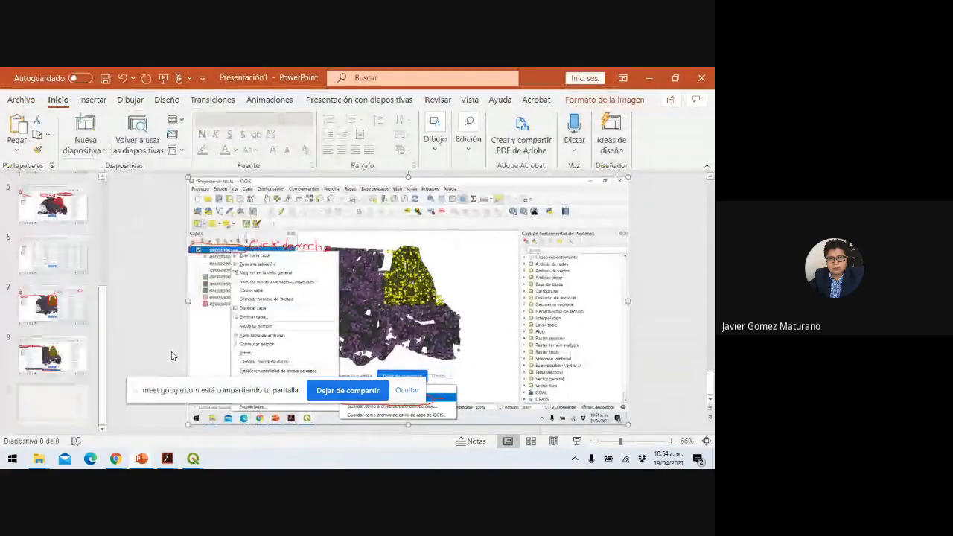
key("ctrl+v")
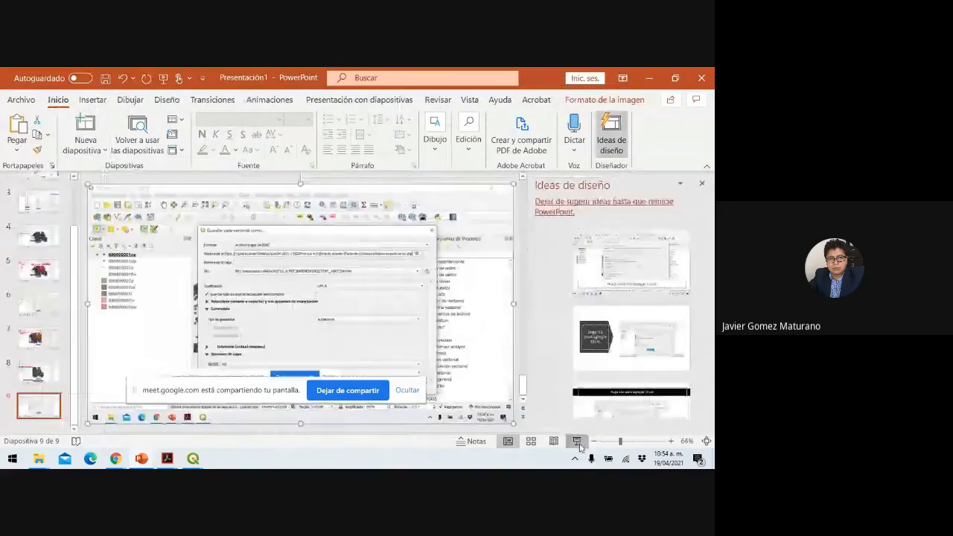
key("alt+Tab")
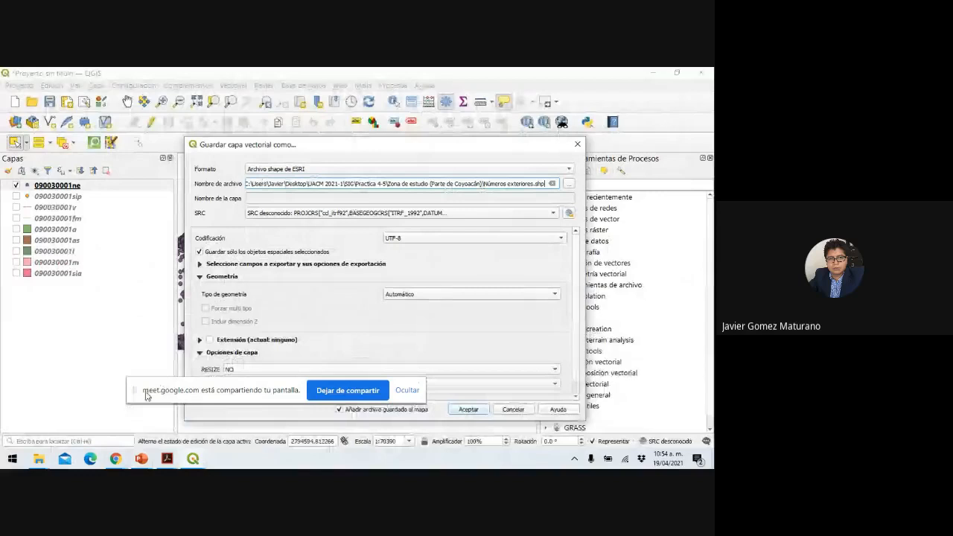
Circle in red the Nombre de archivo path, the Números exteriores name and the ccl_itrf92 SRC value.
left_click(50, 461)
left_click(49, 363)
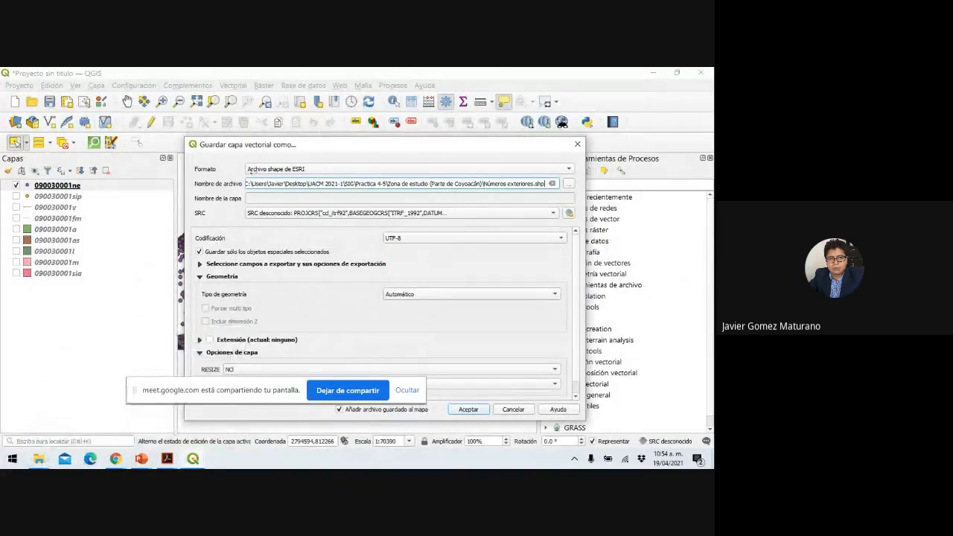
mouse_move(240, 176)
left_mouse_down()
mouse_move(191, 190)
mouse_move(563, 191)
mouse_move(574, 175)
mouse_move(222, 174)
left_mouse_up()
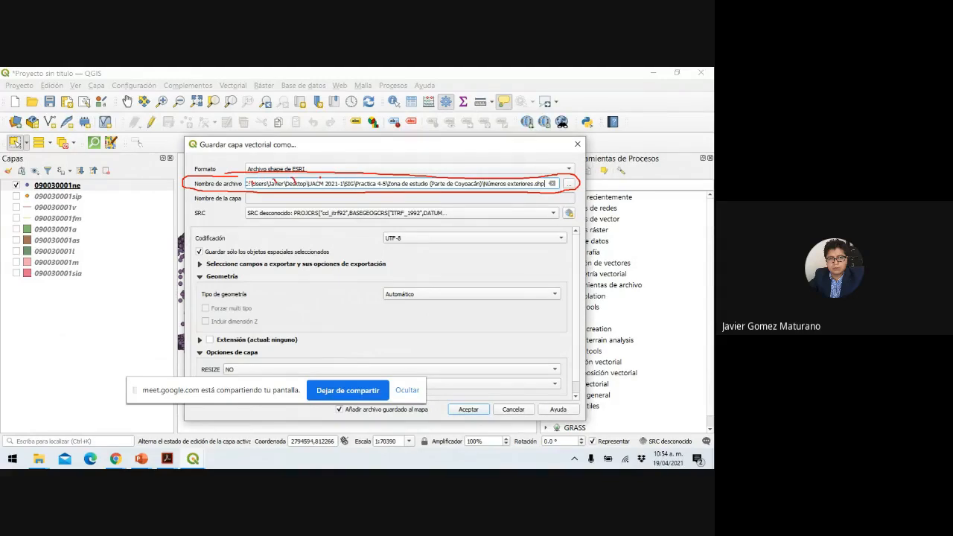
mouse_move(350, 173)
left_mouse_down()
mouse_move(345, 183)
mouse_move(488, 187)
mouse_move(404, 176)
left_mouse_up()
left_click_drag(493, 187, 508, 188)
left_click_drag(202, 219, 246, 216)
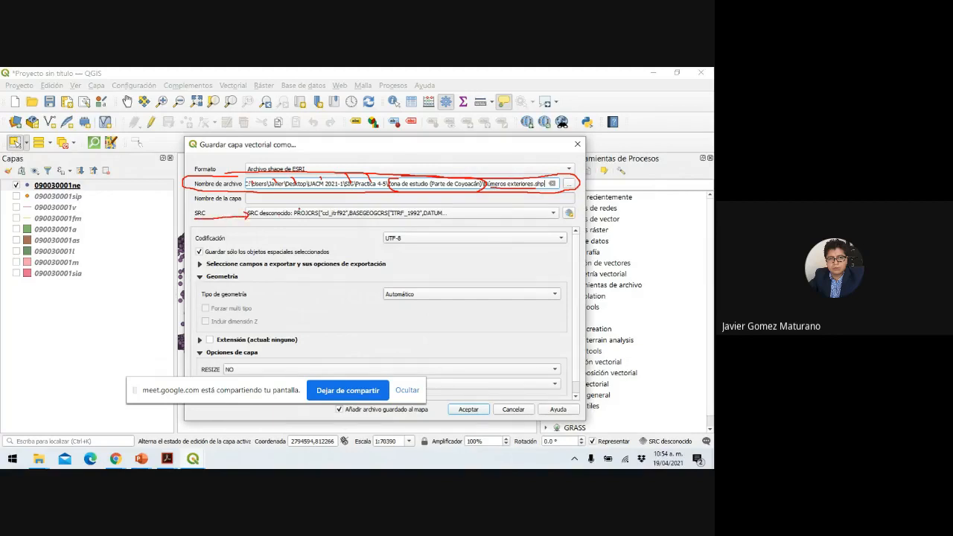
mouse_move(297, 205)
left_mouse_down()
mouse_move(256, 206)
mouse_move(287, 228)
mouse_move(446, 227)
mouse_move(437, 204)
mouse_move(277, 201)
left_mouse_up()
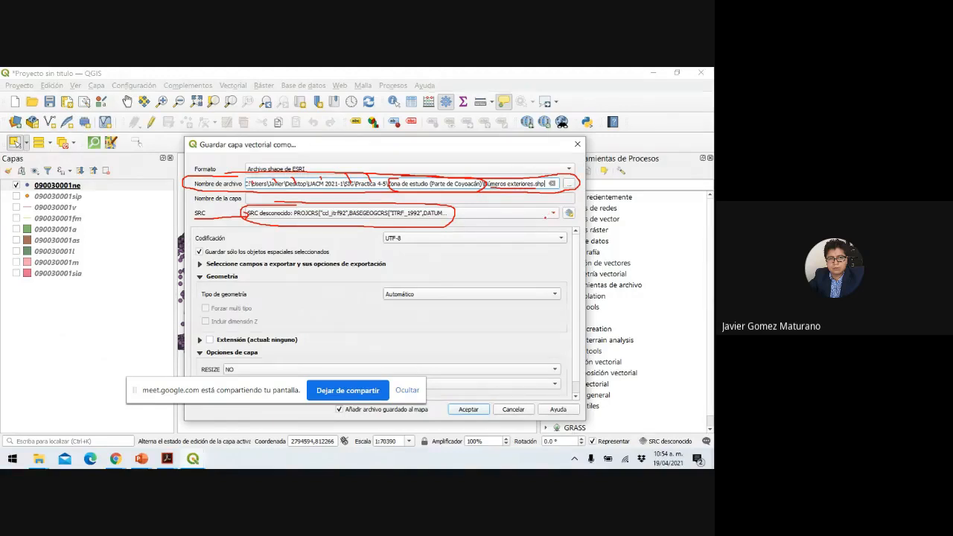
mouse_move(545, 217)
left_mouse_down()
mouse_move(560, 209)
mouse_move(546, 219)
left_mouse_up()
left_click(85, 462)
left_click(491, 222)
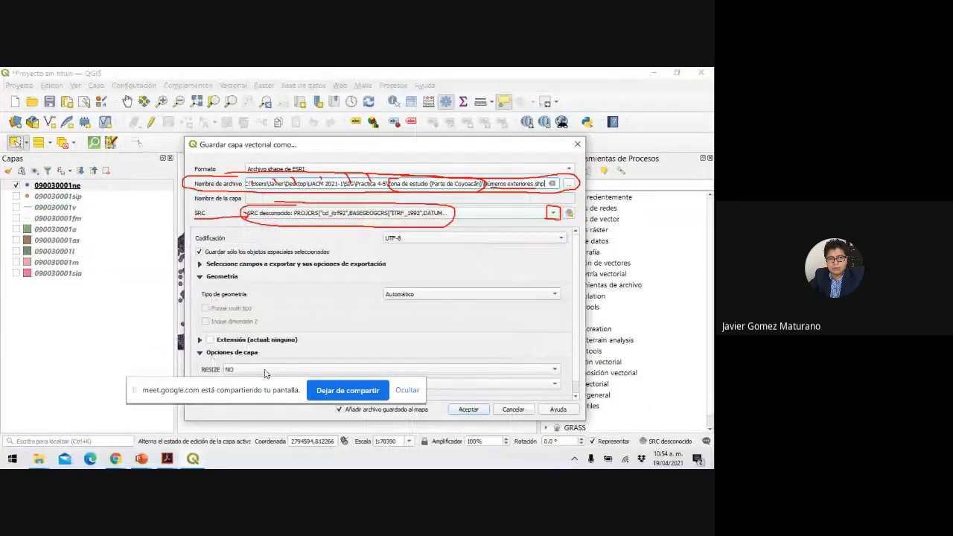
End the slideshow discarding the ink and return to QGIS.
key("Escape")
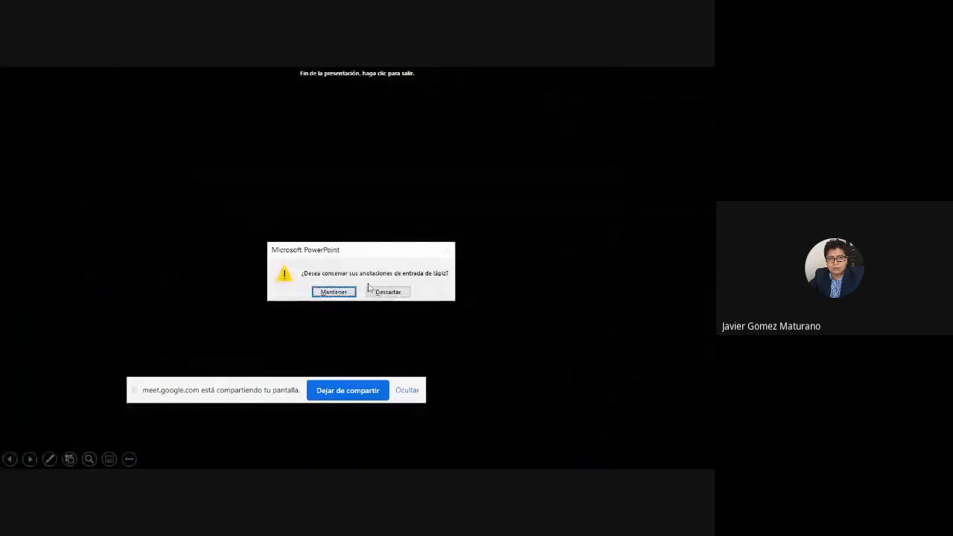
left_click(380, 295)
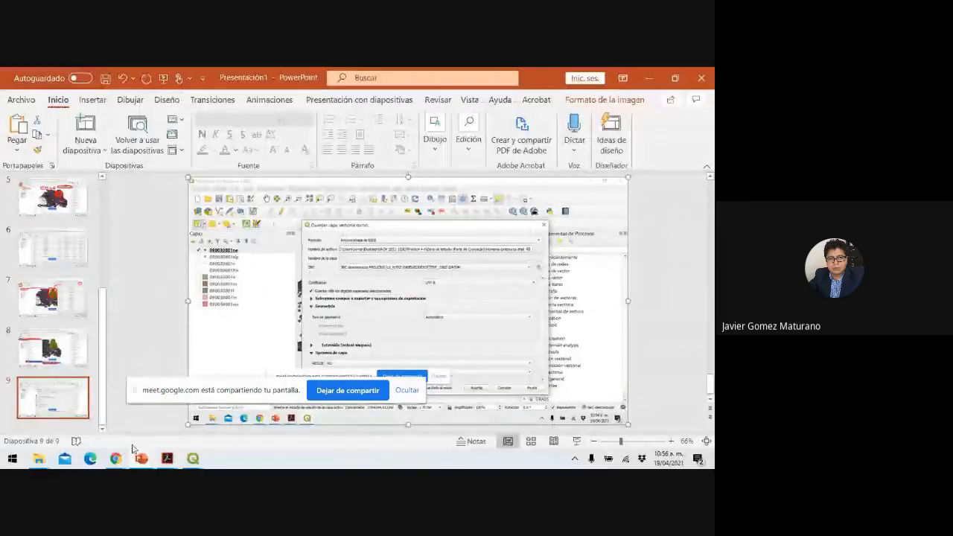
mouse_move(193, 458)
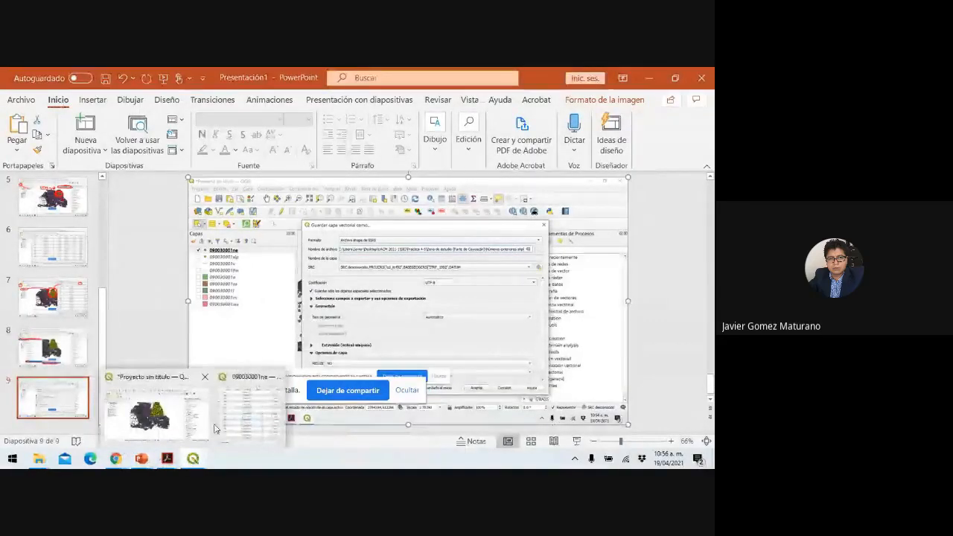
left_click(172, 427)
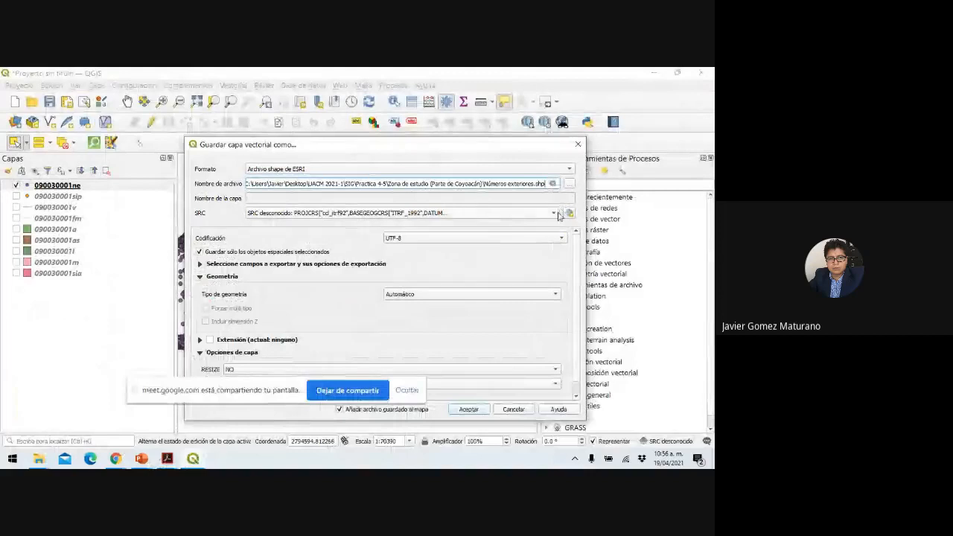
Set the SRC to EPSG:32614 - WGS 84 / UTM zone 14N and run the export.
left_click(555, 215)
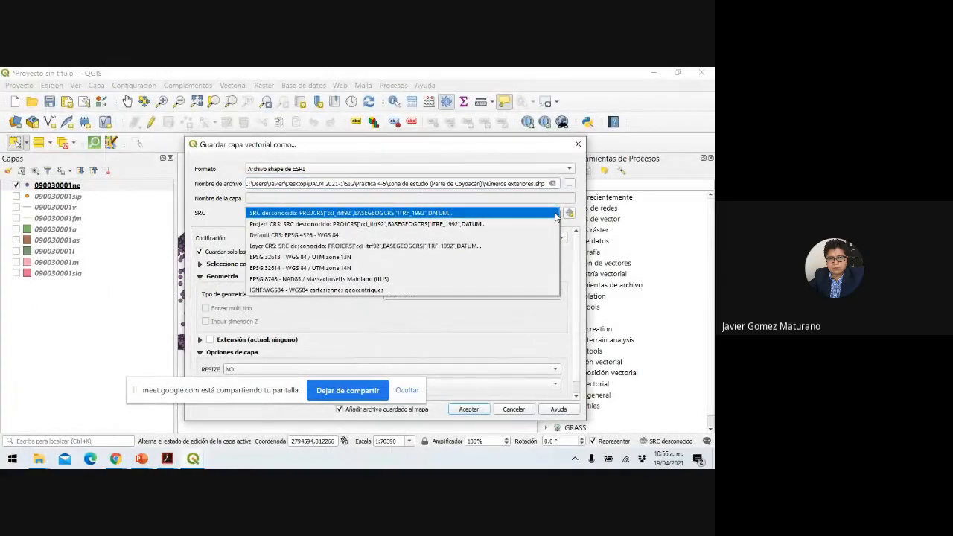
left_click(476, 268)
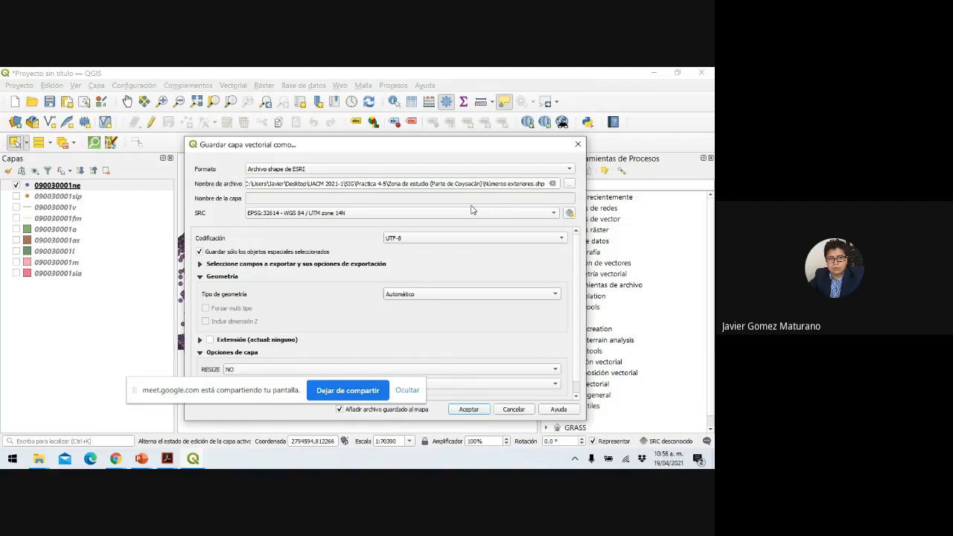
left_click(477, 410)
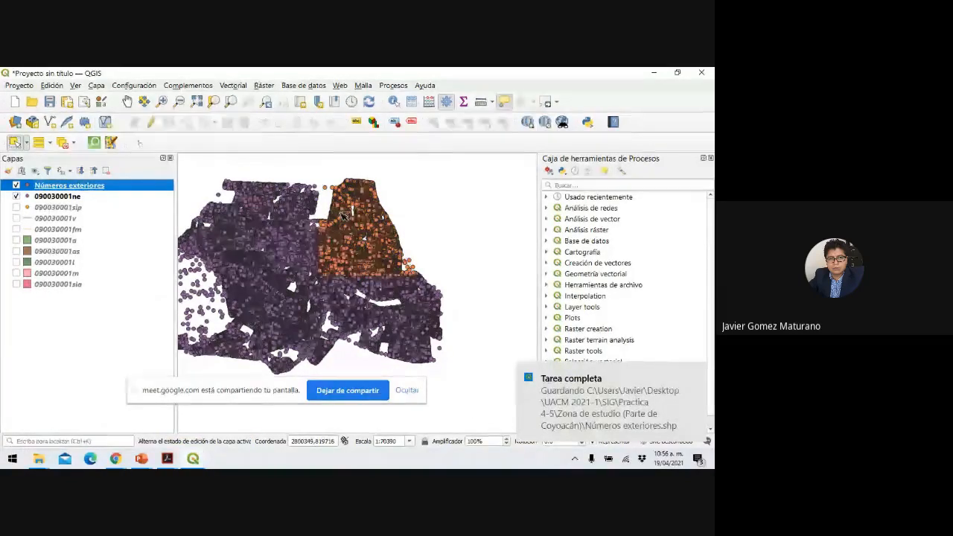
Switch to Presentación1 and add a title-only slide 10 for the exported-layer screenshot.
mouse_move(342, 214)
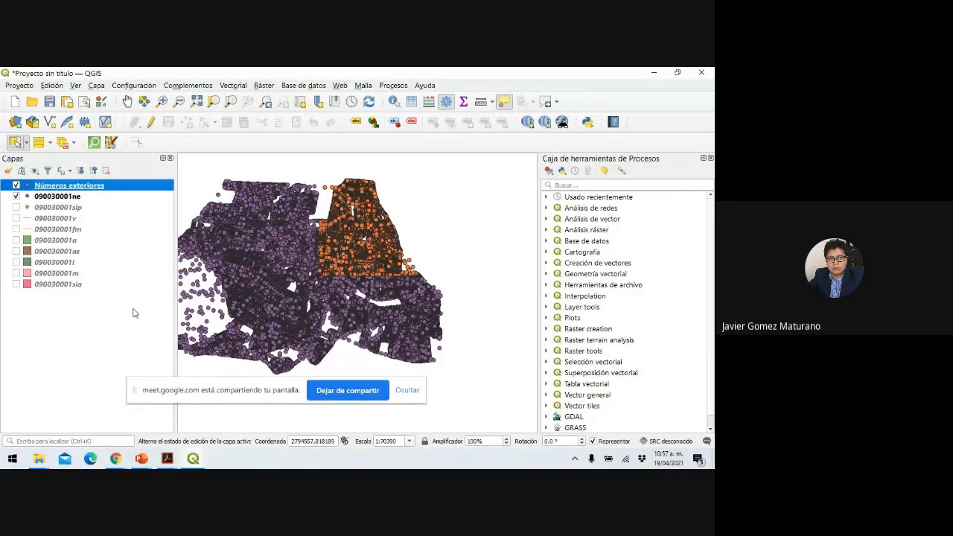
left_click(142, 460)
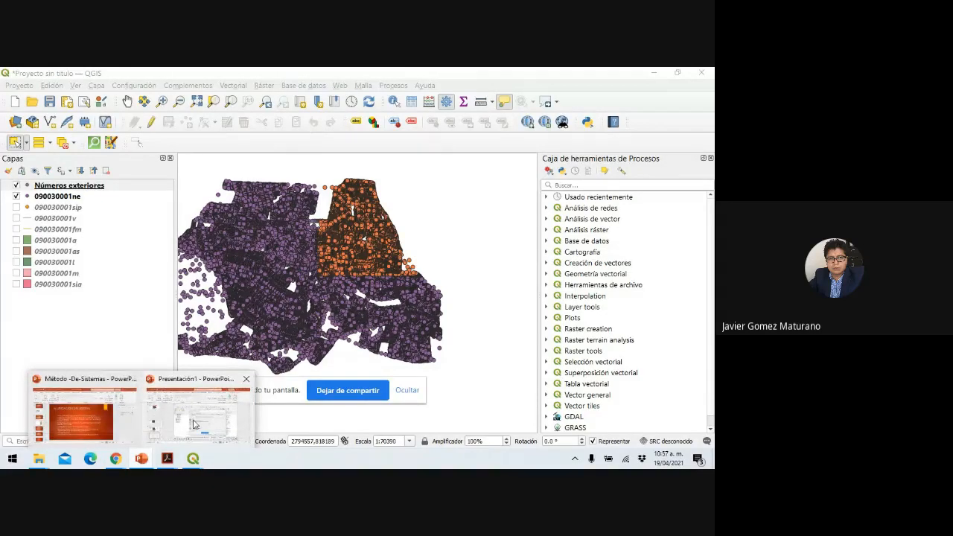
left_click(193, 423)
left_click(94, 153)
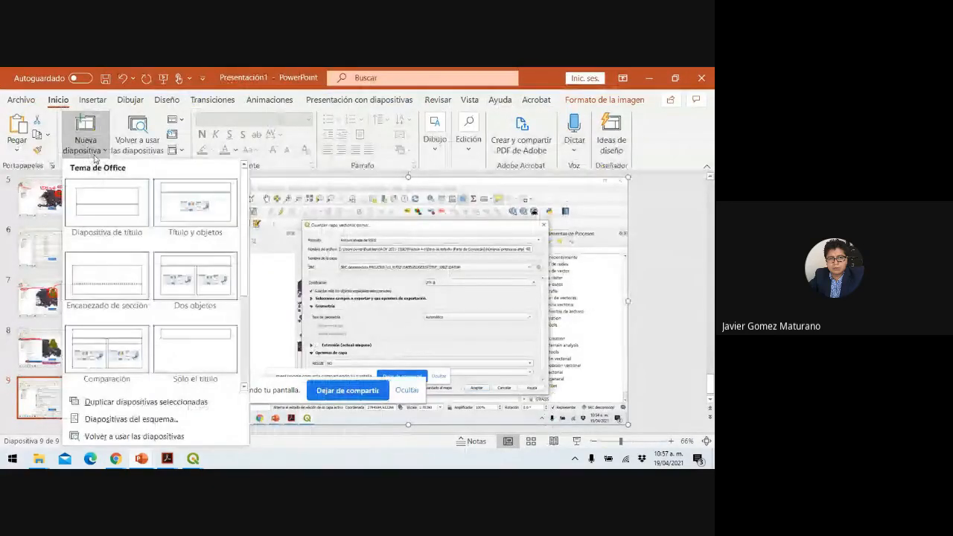
left_click(207, 339)
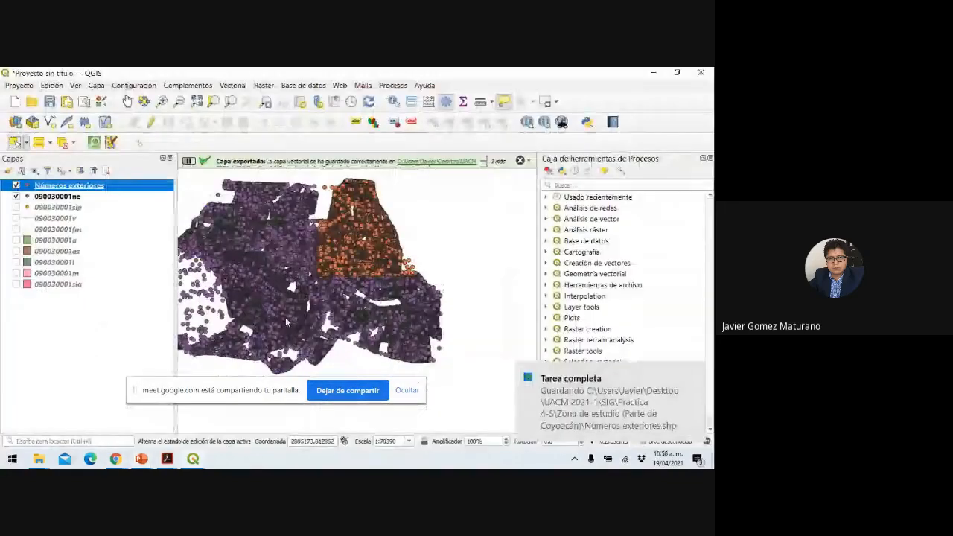
Circle the Capa exportada message and the Tarea completa notification in red ink.
left_click(49, 459)
left_click(56, 359)
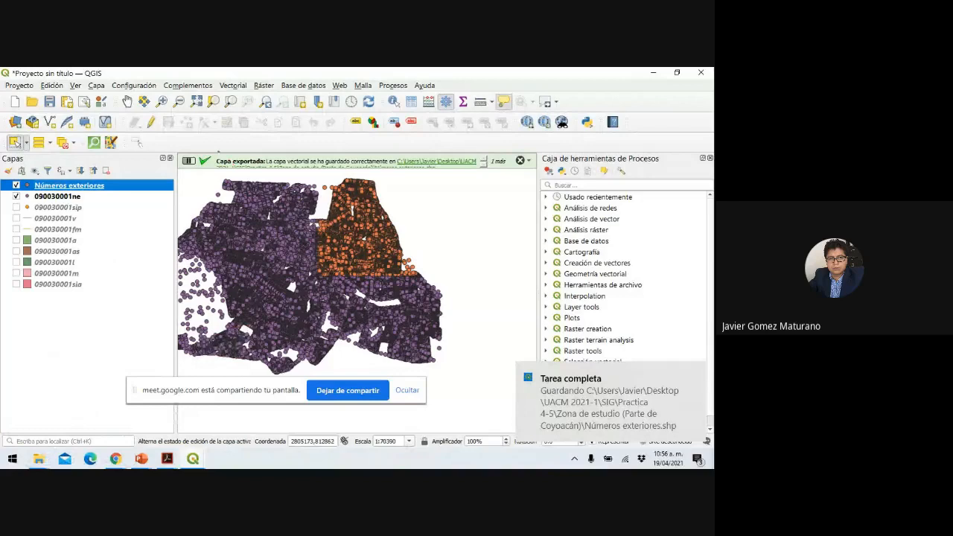
mouse_move(217, 147)
left_mouse_down()
mouse_move(193, 146)
mouse_move(182, 167)
mouse_move(427, 176)
left_mouse_up()
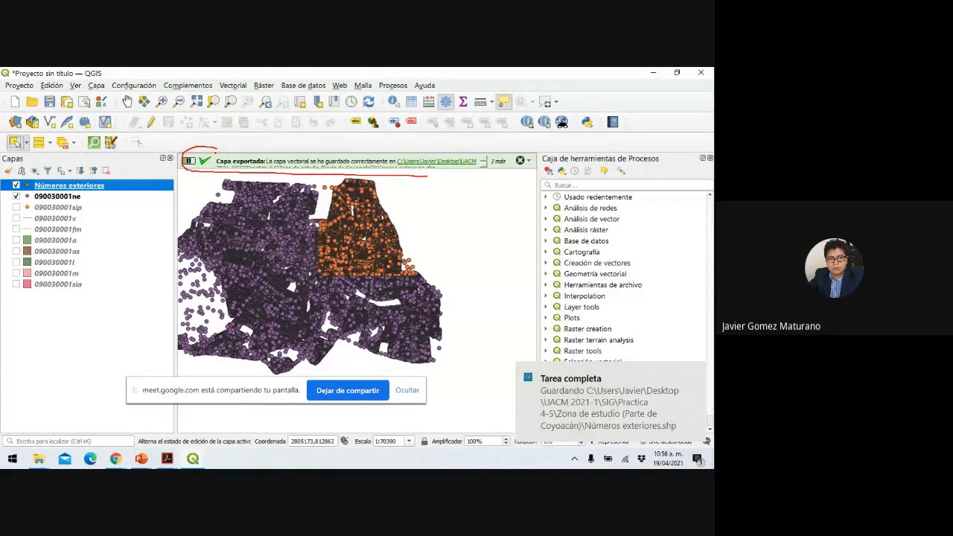
left_click_drag(210, 147, 371, 146)
left_click_drag(373, 165, 439, 167)
mouse_move(582, 362)
left_mouse_down()
mouse_move(522, 371)
mouse_move(517, 429)
mouse_move(601, 438)
left_mouse_up()
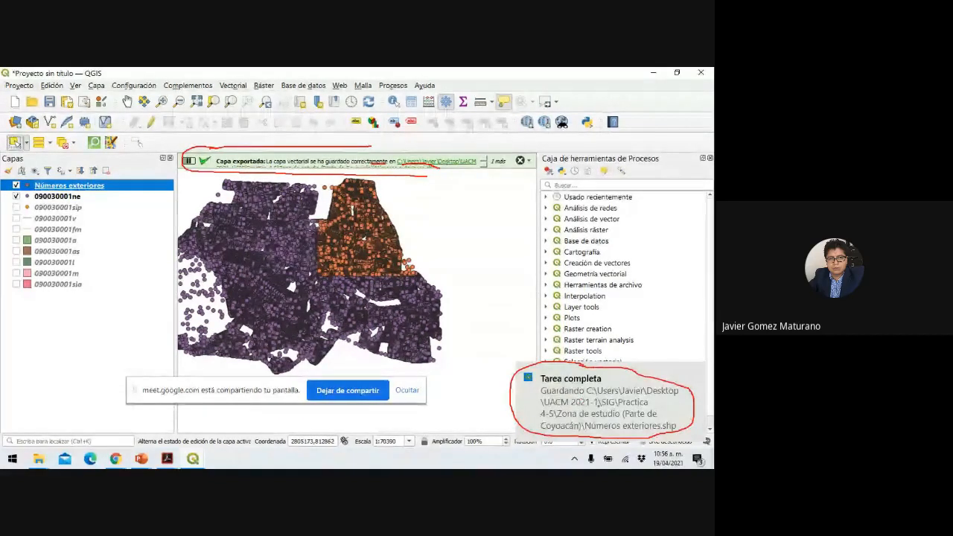
Link the notification to the Números exteriores layer, underline it, outline the orange points, and end the show.
mouse_move(519, 393)
left_mouse_down()
mouse_move(265, 411)
mouse_move(109, 384)
mouse_move(95, 276)
mouse_move(105, 193)
left_mouse_up()
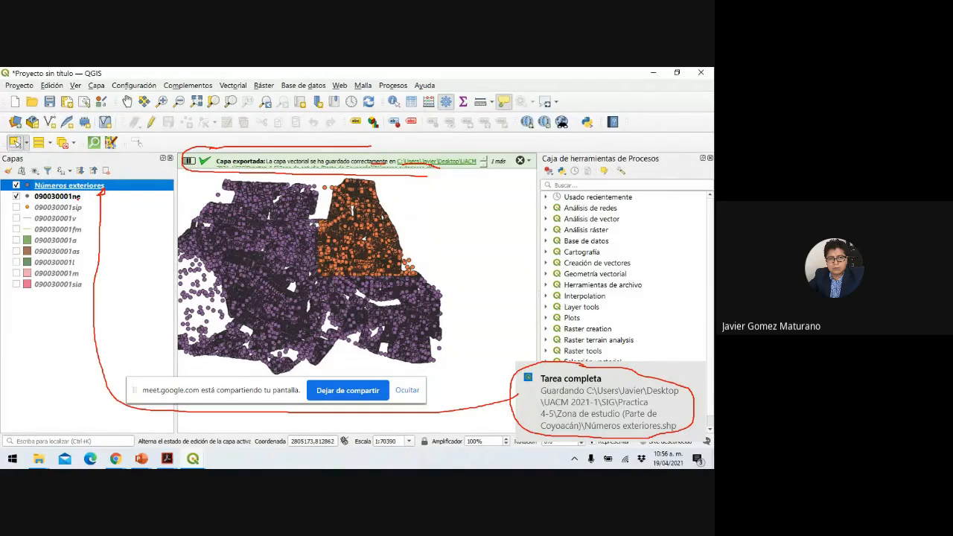
left_click_drag(77, 197, 201, 233)
left_click_drag(34, 190, 121, 193)
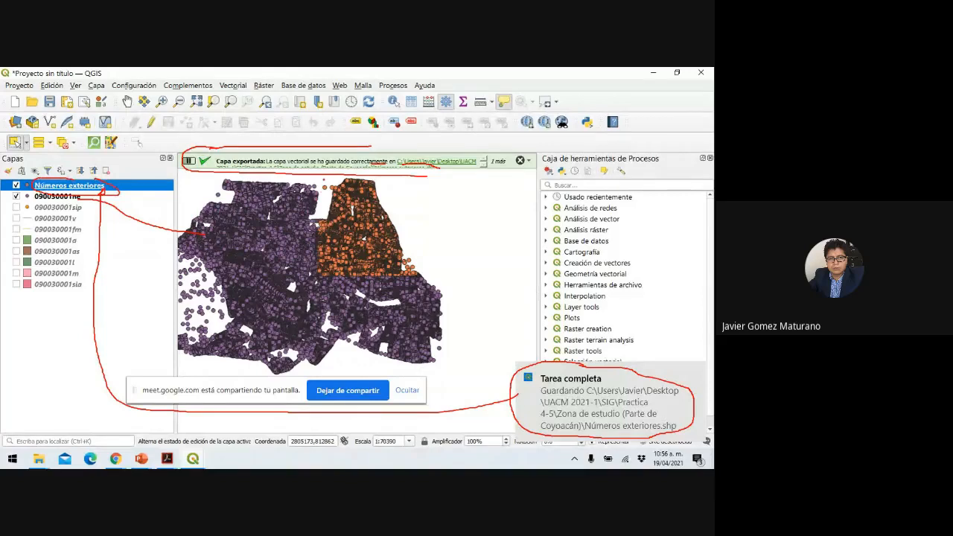
left_click_drag(323, 179, 322, 219)
mouse_move(337, 274)
left_mouse_down()
mouse_move(424, 223)
mouse_move(393, 212)
left_mouse_up()
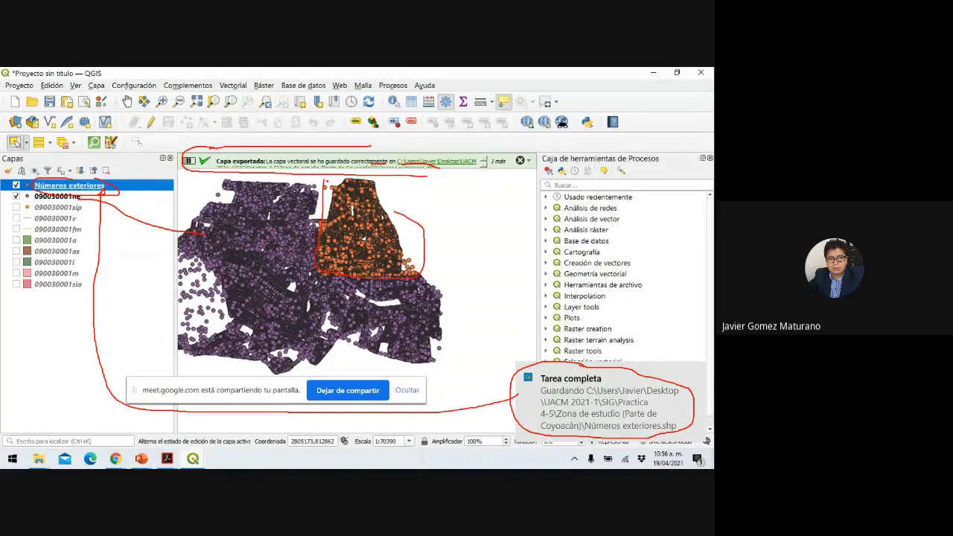
mouse_move(326, 181)
left_mouse_down()
mouse_move(384, 177)
mouse_move(406, 217)
left_mouse_up()
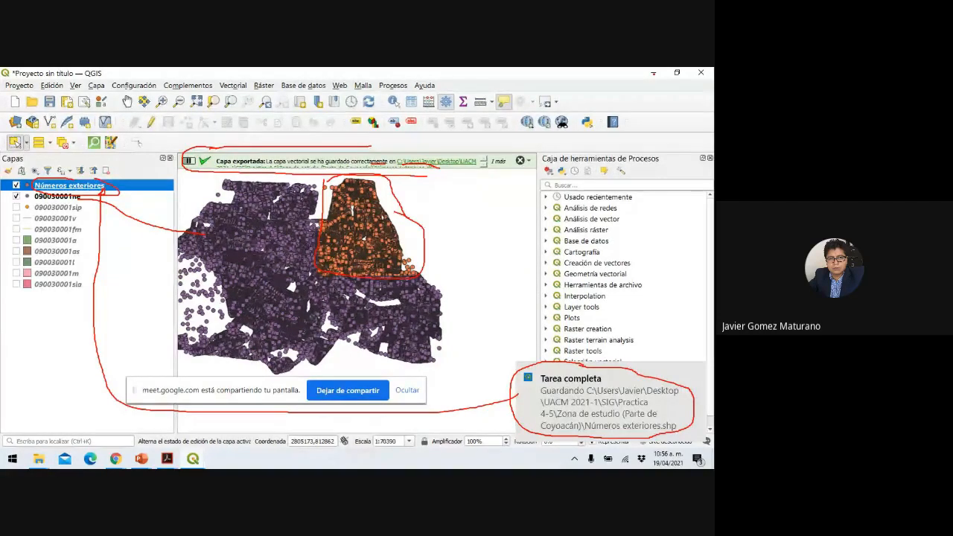
key("Escape")
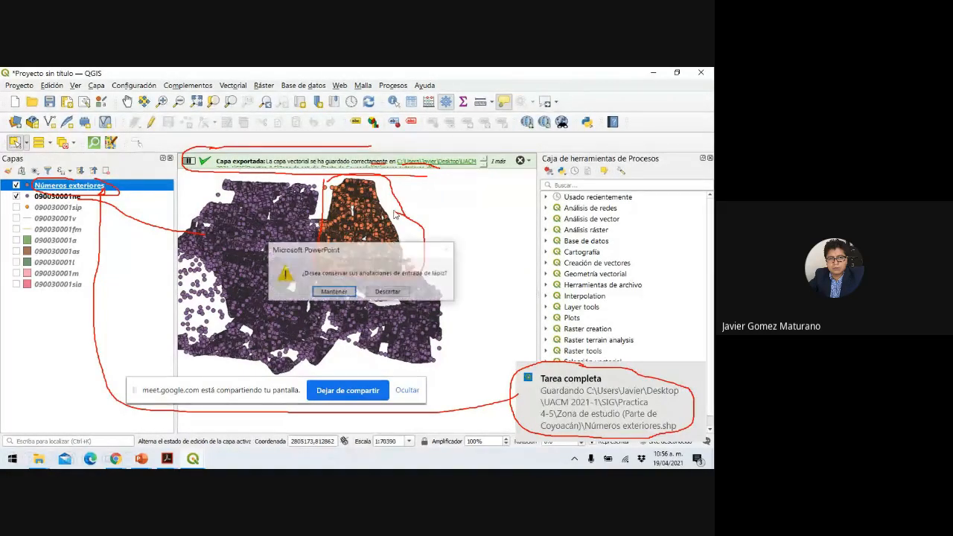
Keep the slide 10 ink, return to QGIS and hide the 090030001ne layer.
left_click(333, 292)
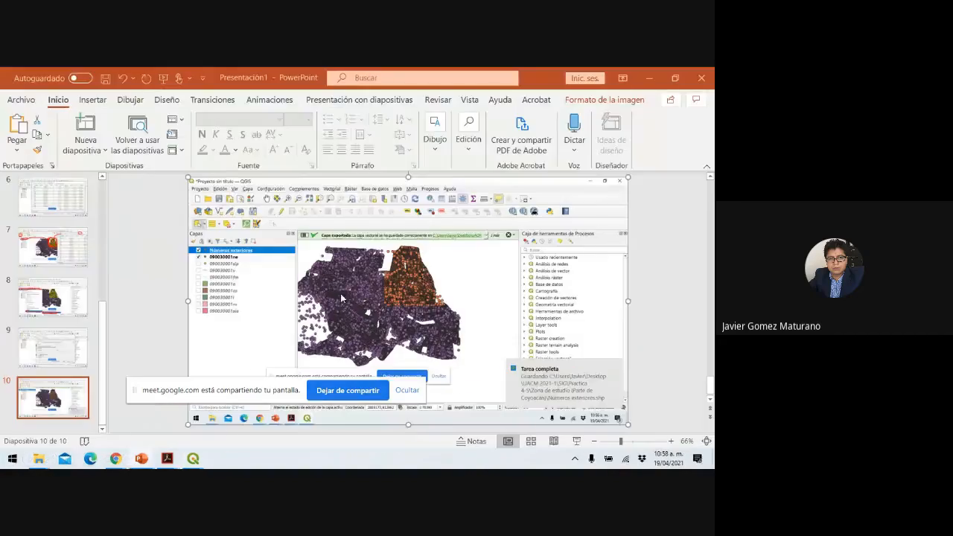
mouse_move(196, 461)
left_click(173, 422)
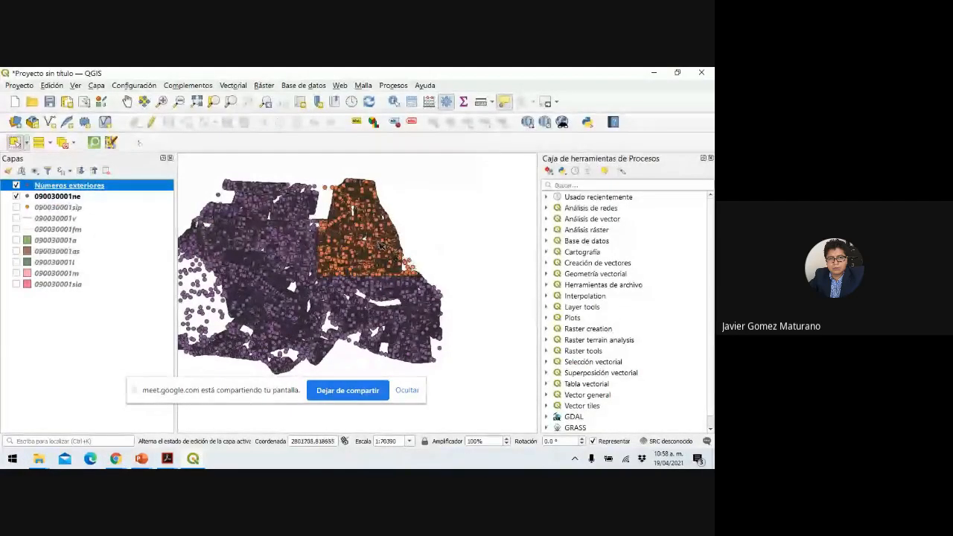
left_click(16, 196)
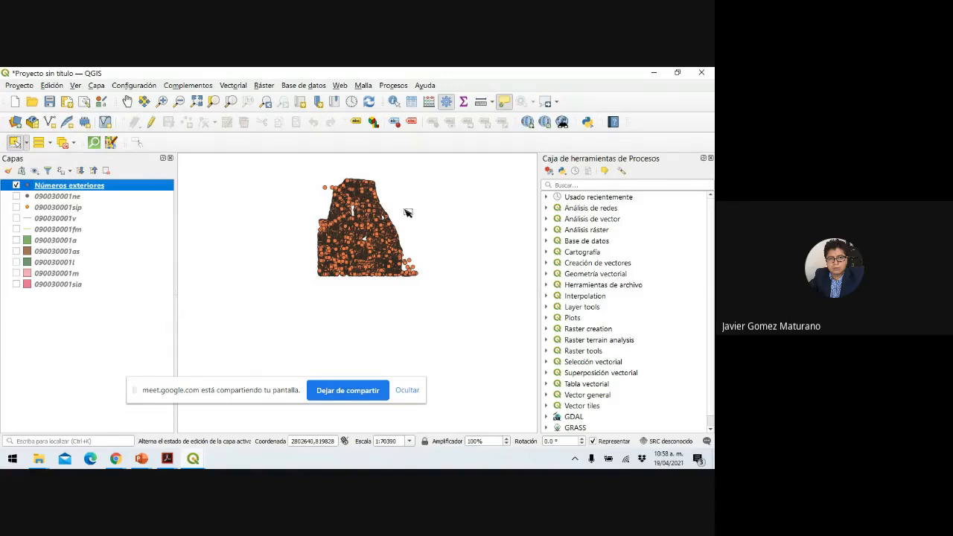
scroll(408, 213, "up", 1)
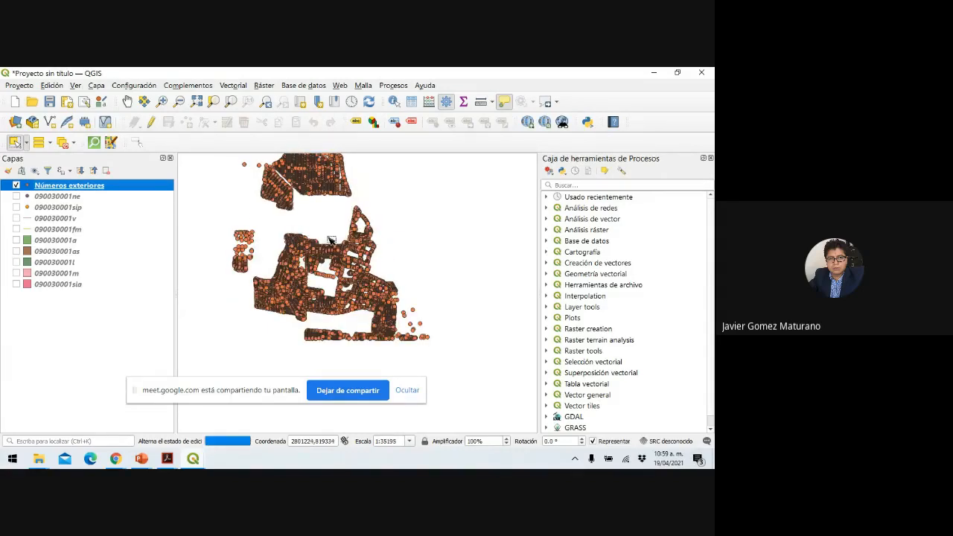
scroll(347, 240, "down", 1)
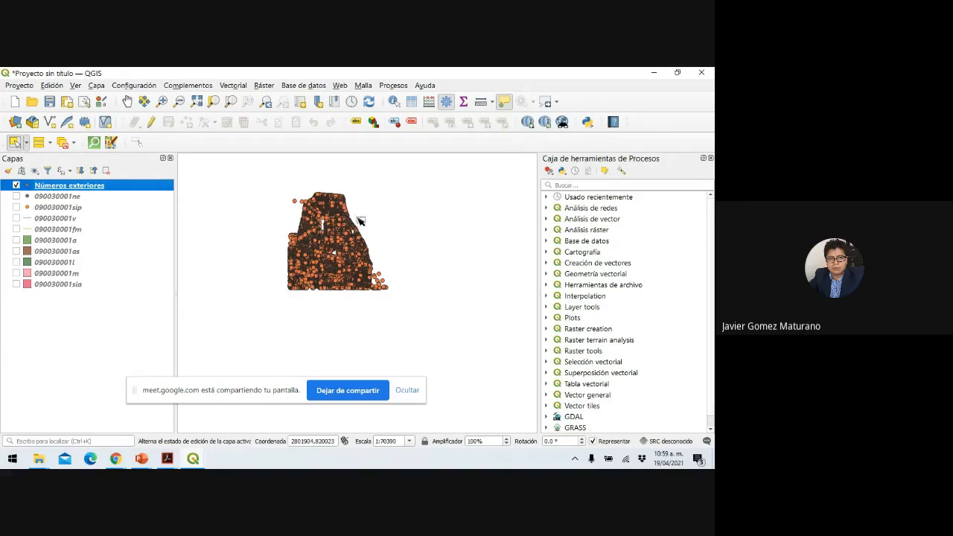
Select 8233 Números exteriores points with a radius circle over the orange area, then hide that layer.
left_click(28, 142)
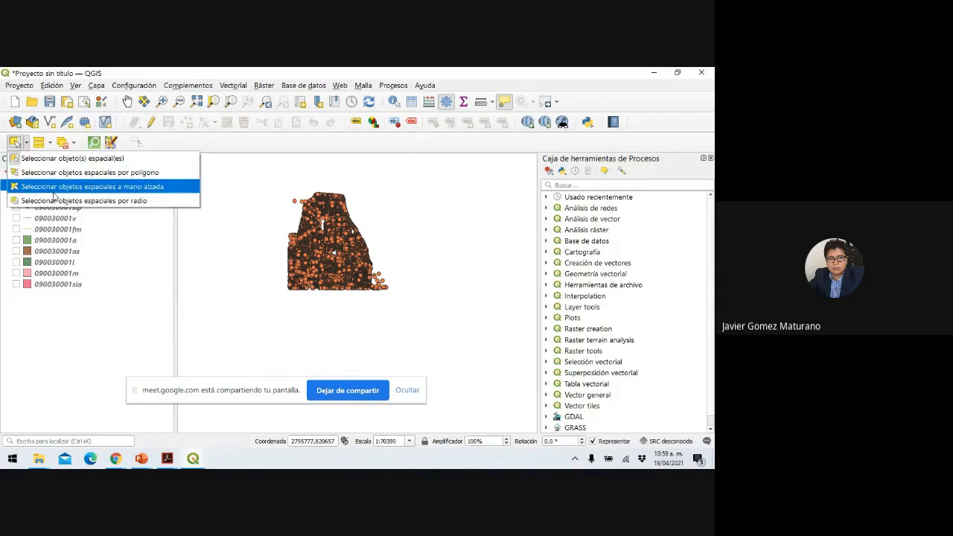
left_click(82, 187)
left_click(320, 249)
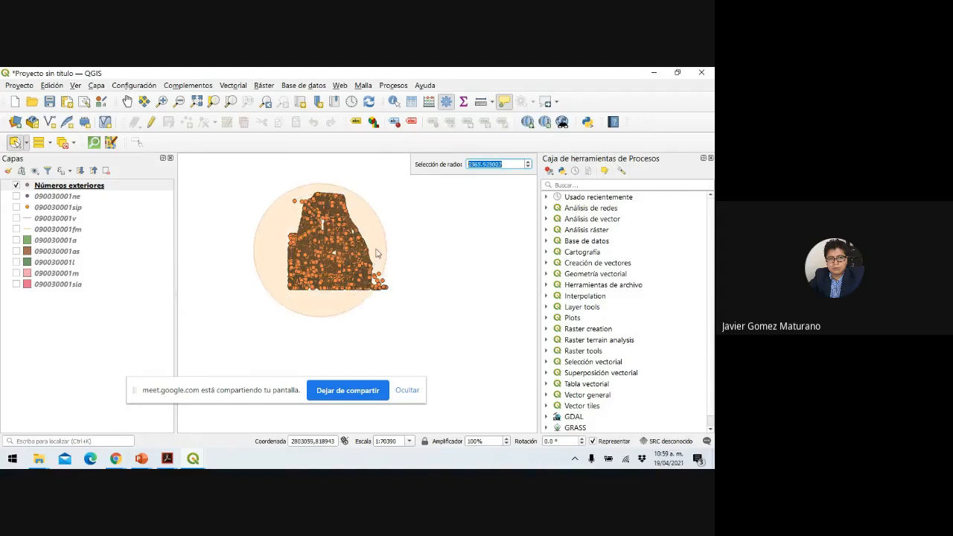
left_click(348, 255)
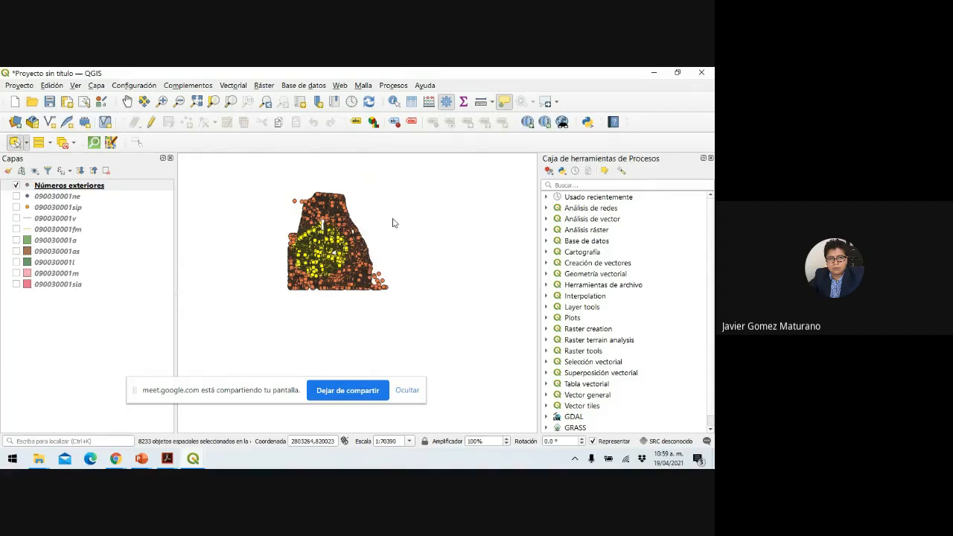
key("ctrl")
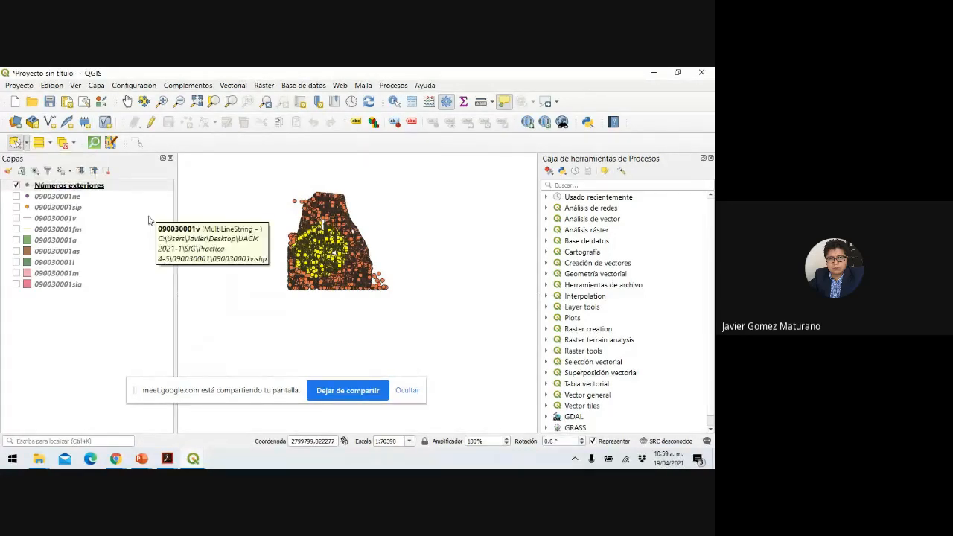
left_click(16, 187)
left_click(16, 186)
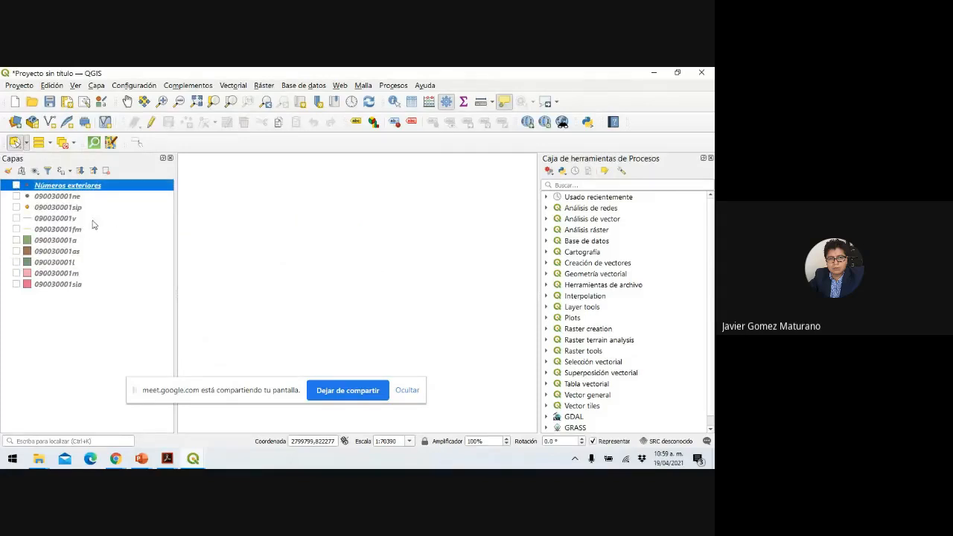
Turn on layer 090030001as, cancel the stray radius selection, and pan to show the whole area.
left_click(17, 252)
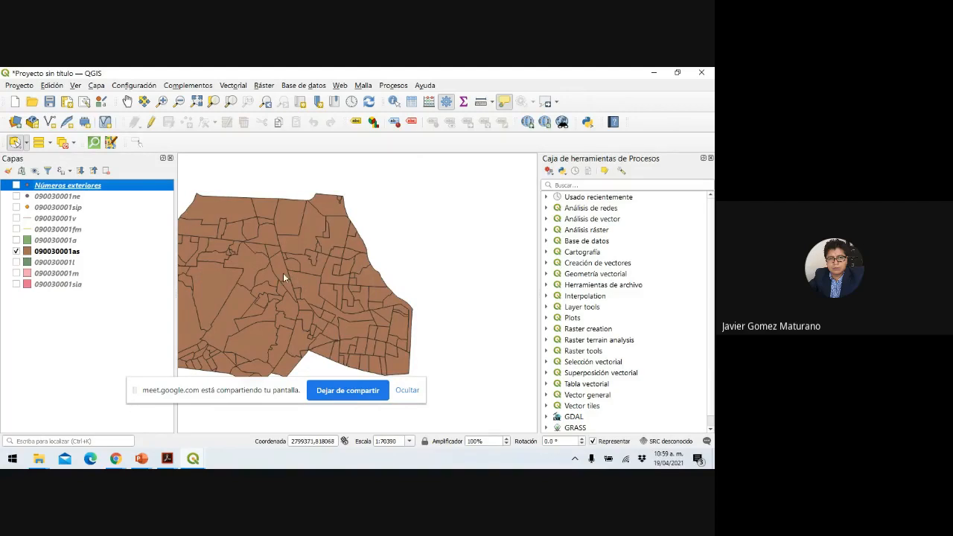
left_click(358, 270)
key("Escape")
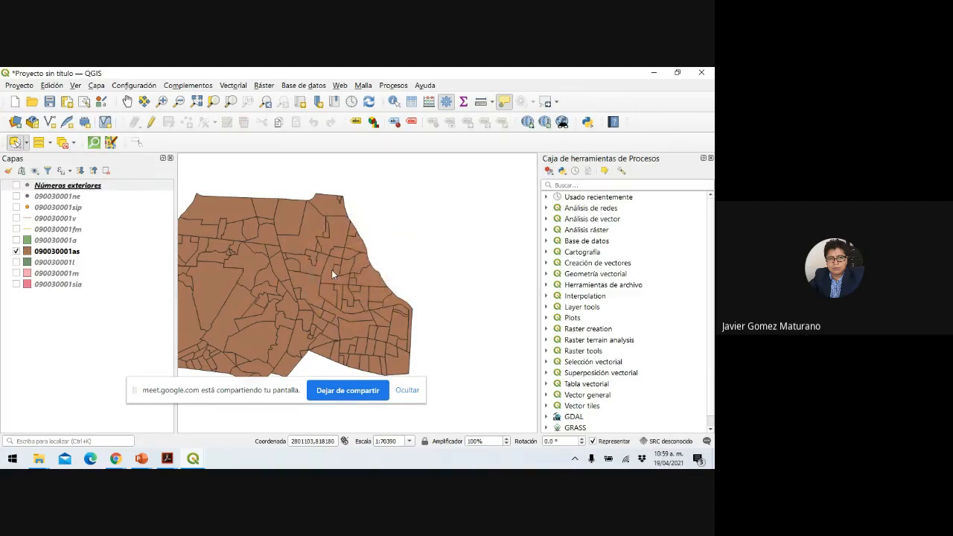
left_click(127, 103)
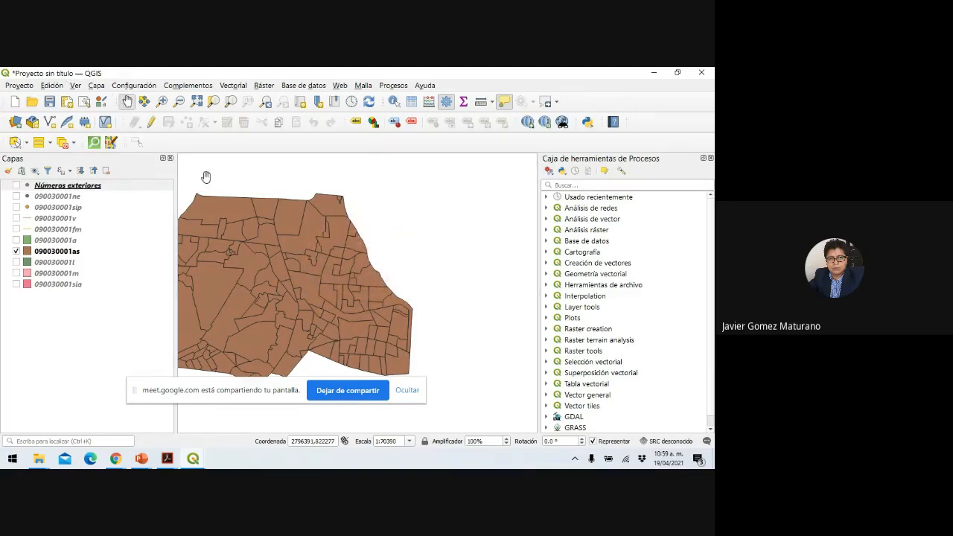
left_click_drag(274, 242, 359, 231)
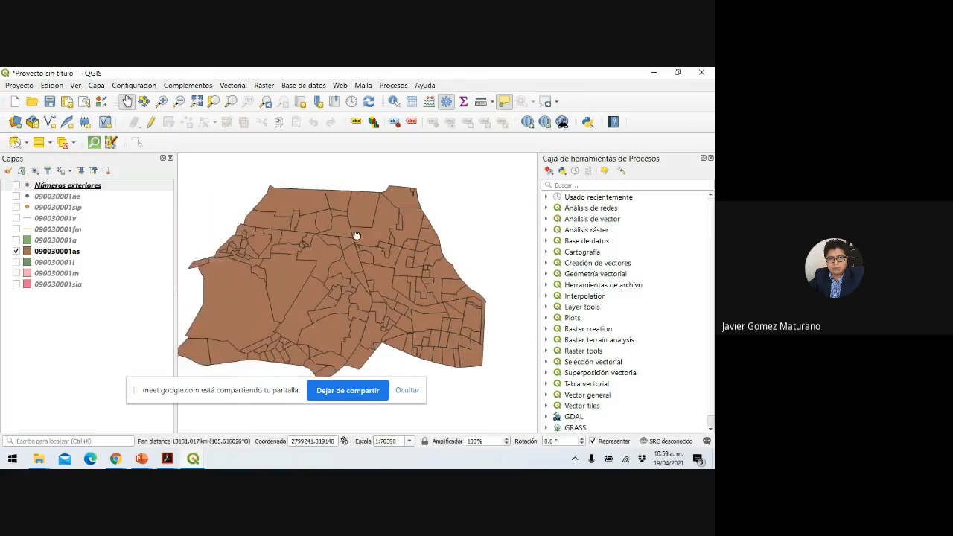
Turn the Números exteriores points back on over the settlement polygons.
left_click(15, 184)
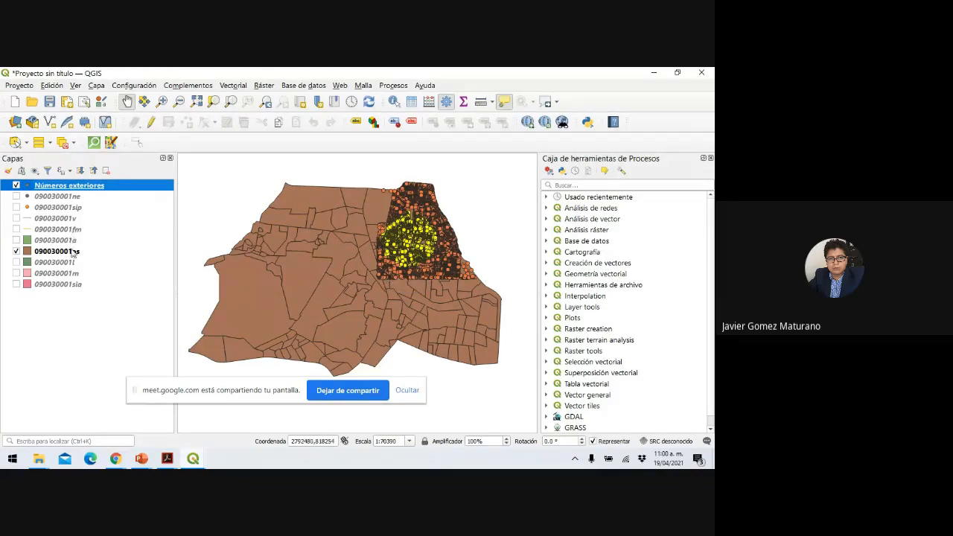
scroll(406, 231, "up", 1)
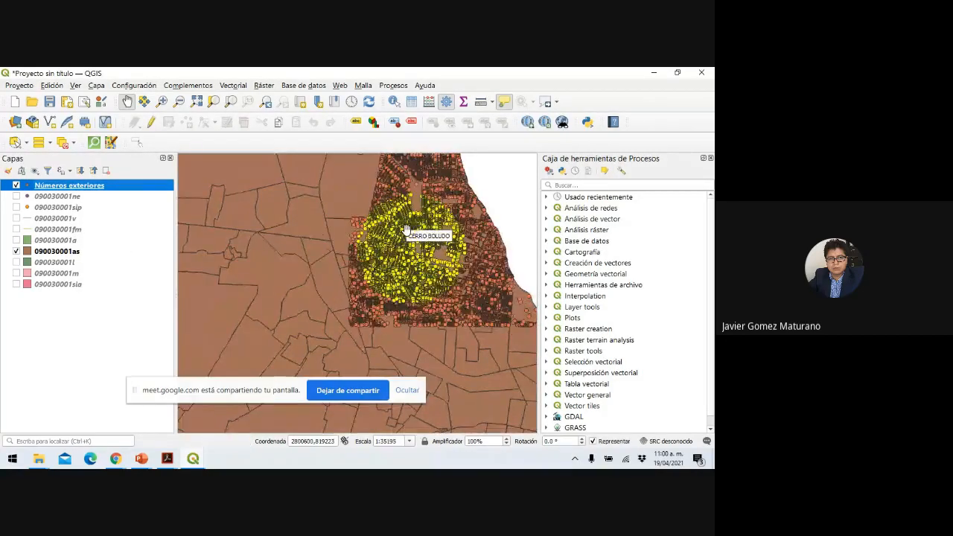
left_click(438, 235)
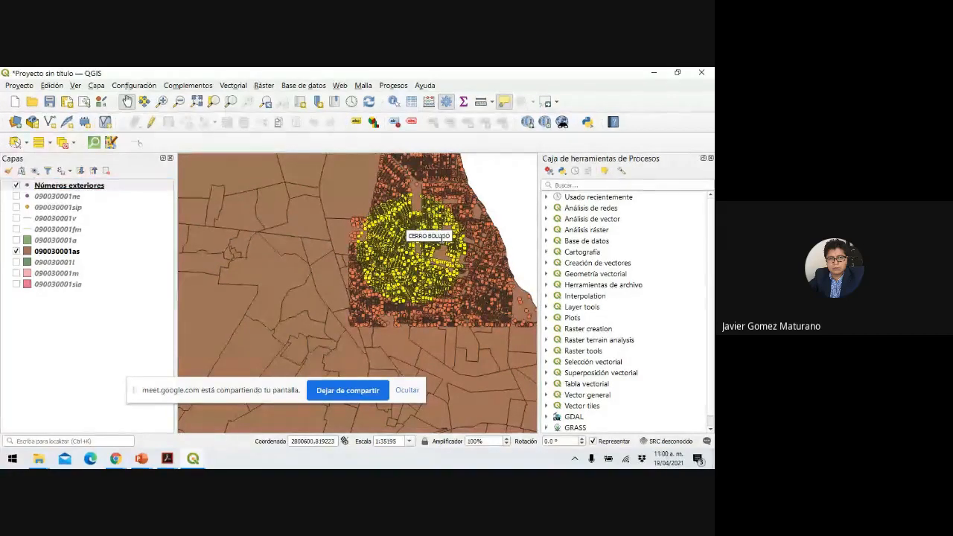
scroll(458, 242, "down", 1)
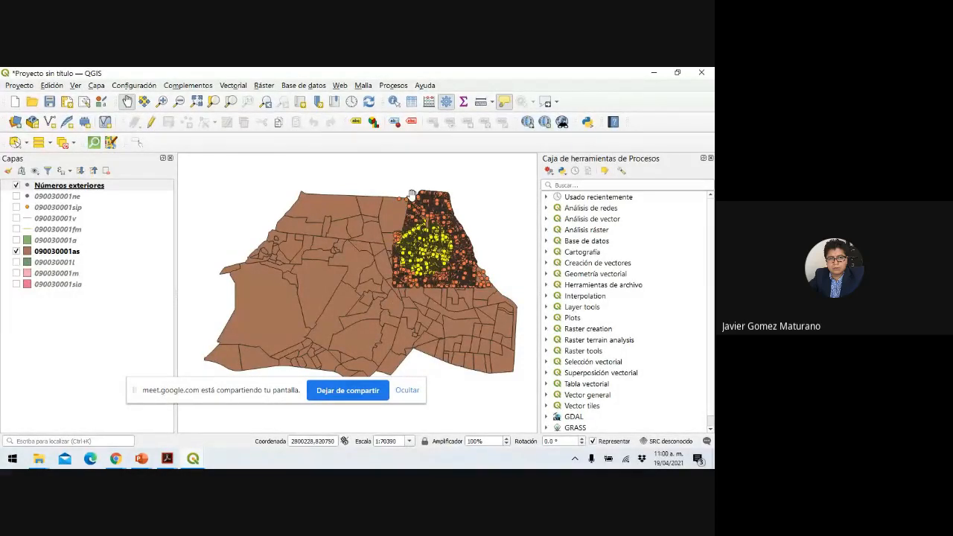
mouse_move(413, 198)
Use Seleccionar objeto(s) espacial(es) to box-select all 20549 Números exteriores points.
left_click(26, 143)
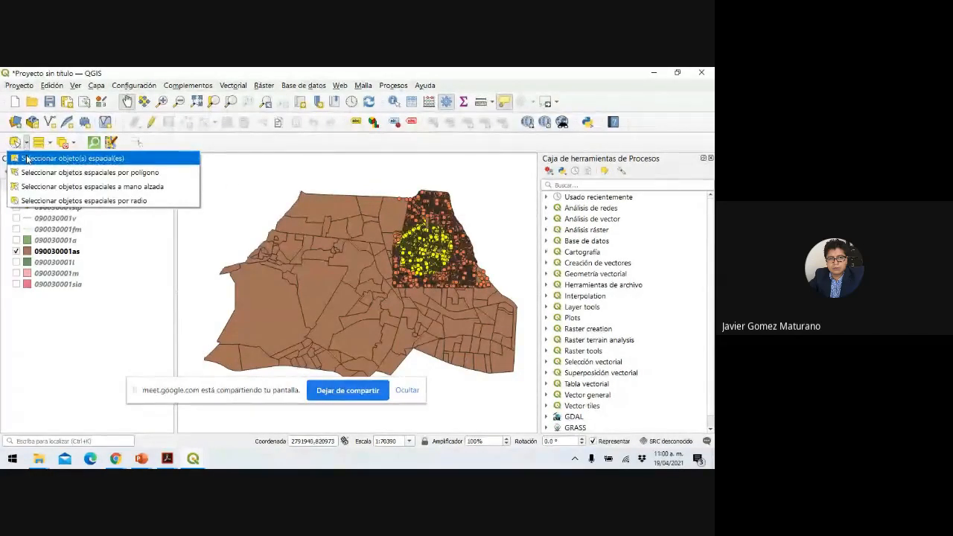
left_click(27, 158)
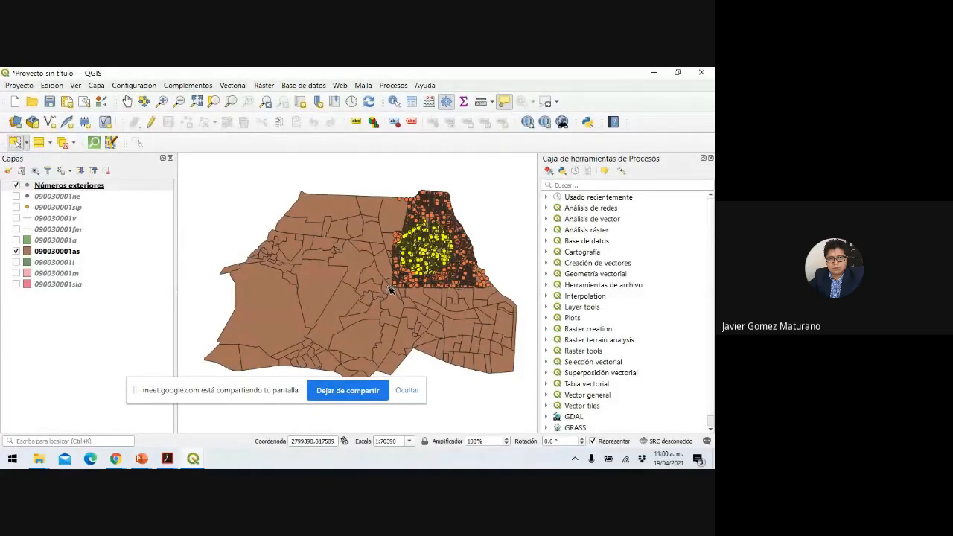
left_click_drag(392, 290, 493, 190)
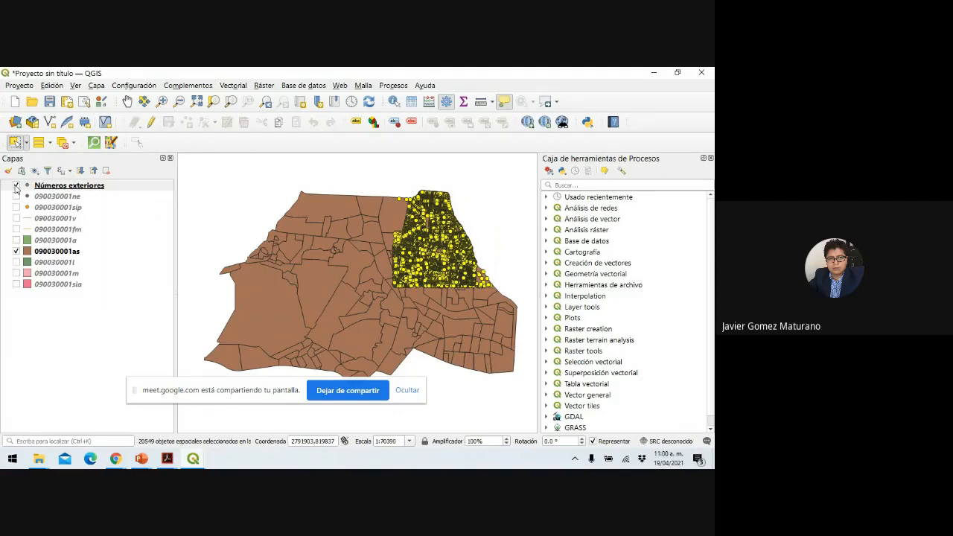
Hide Números exteriores and box-select settlement polygons from the map centre to the northeast.
left_click(15, 186)
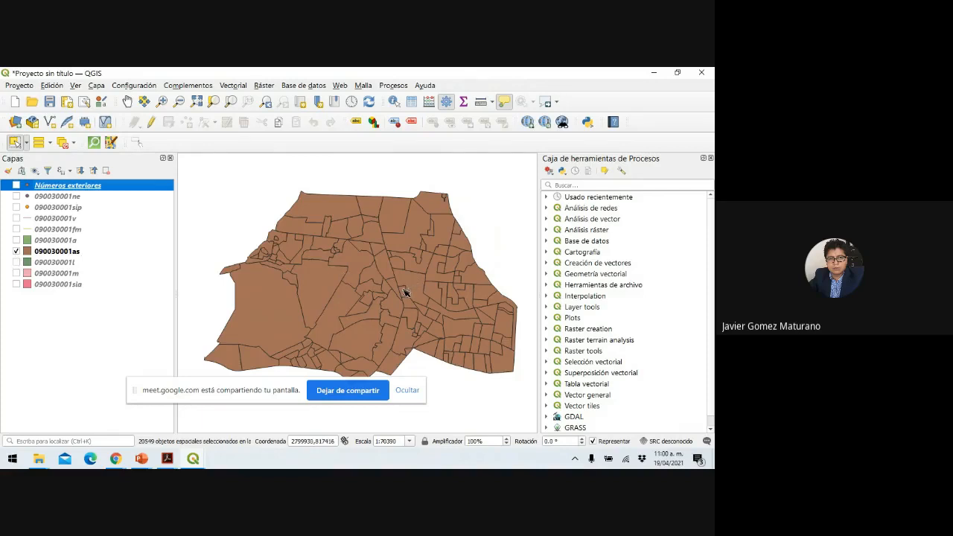
left_click_drag(403, 292, 509, 181)
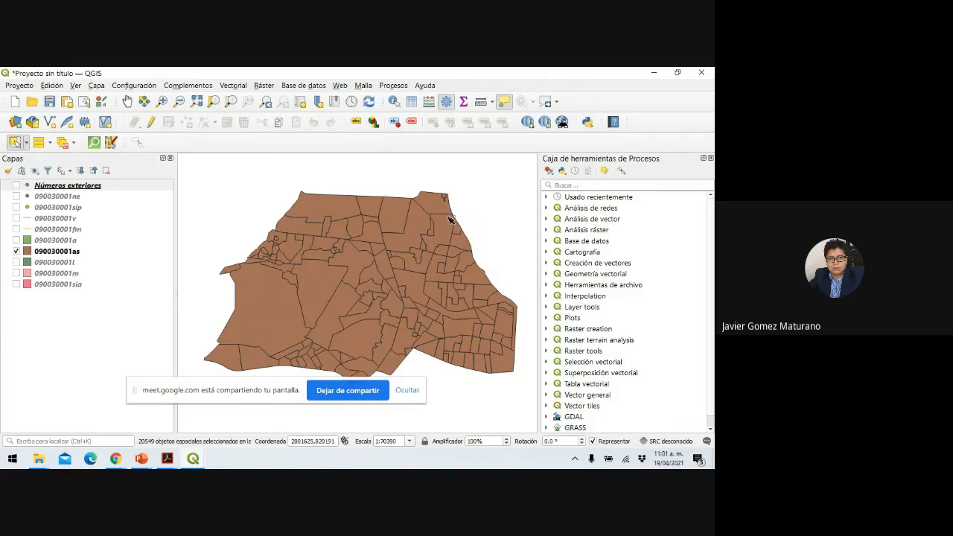
left_click_drag(388, 287, 499, 177)
Open and then close the attribute table of layer 090030001as.
right_click(35, 256)
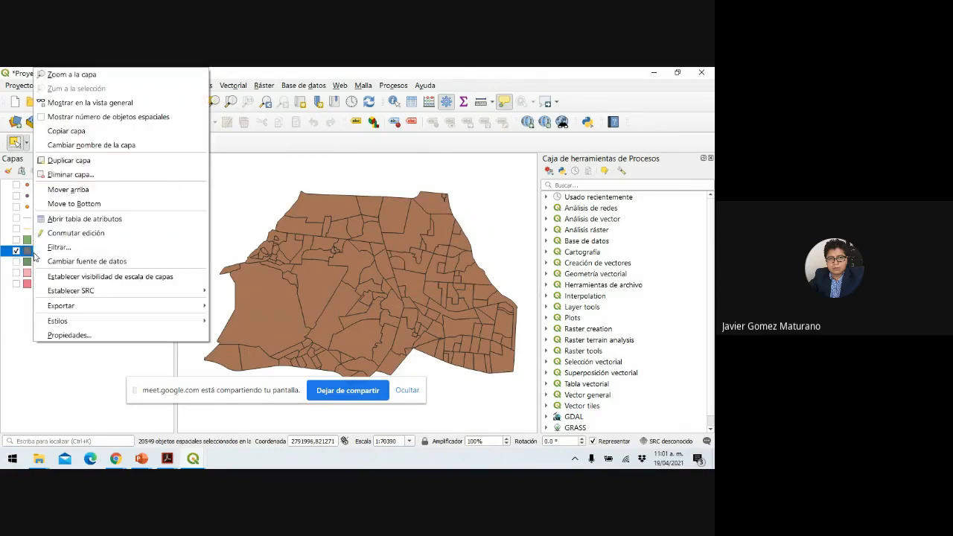
left_click(69, 229)
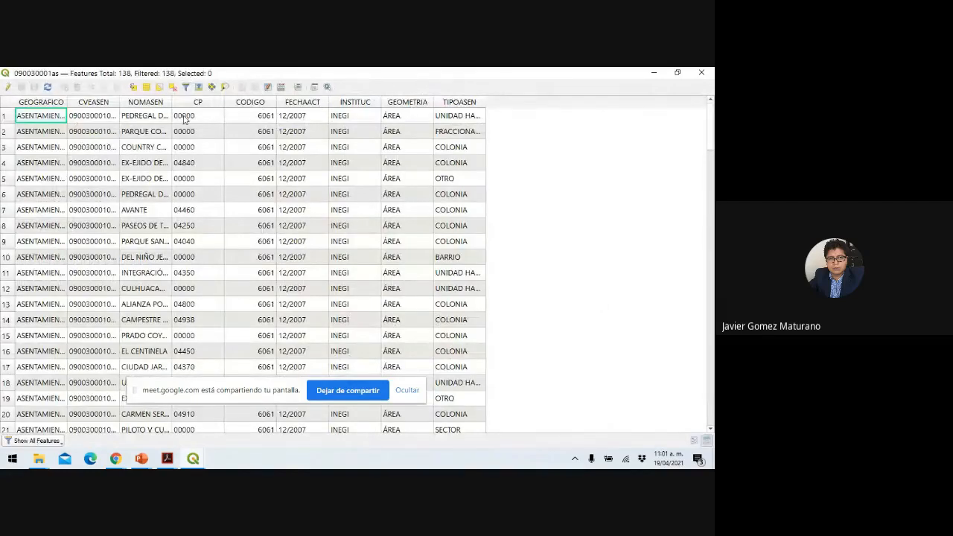
left_click(699, 74)
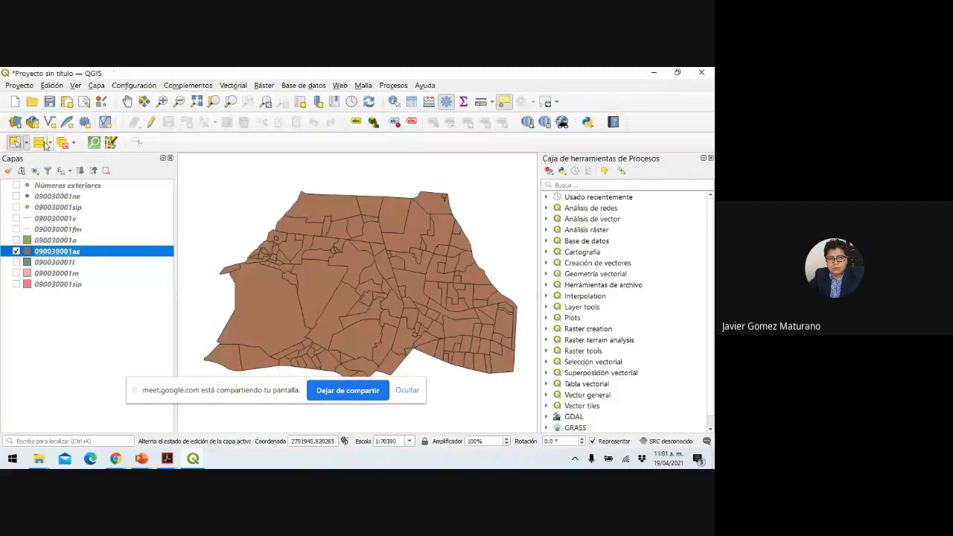
Switch to polygon selection and place outline vertices around the district's northeast.
left_click(25, 143)
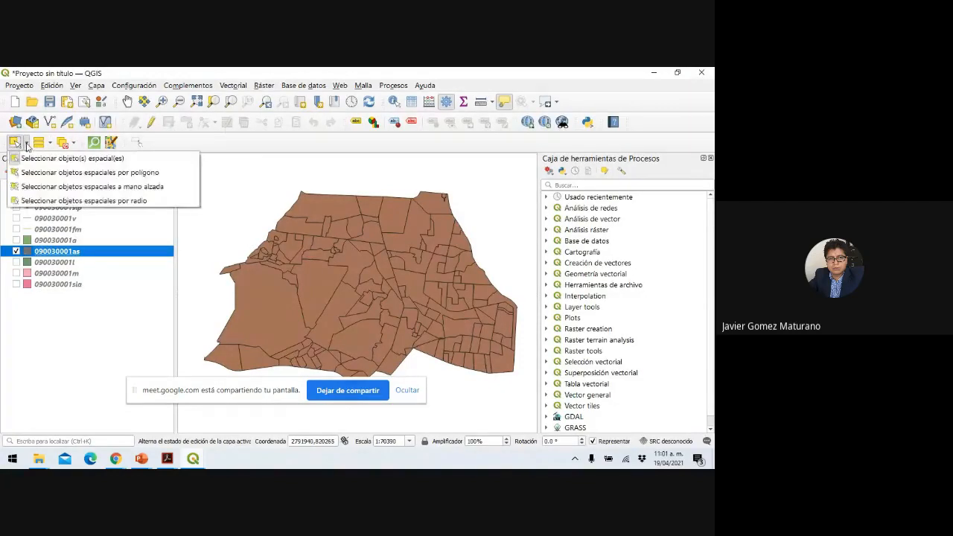
left_click(35, 172)
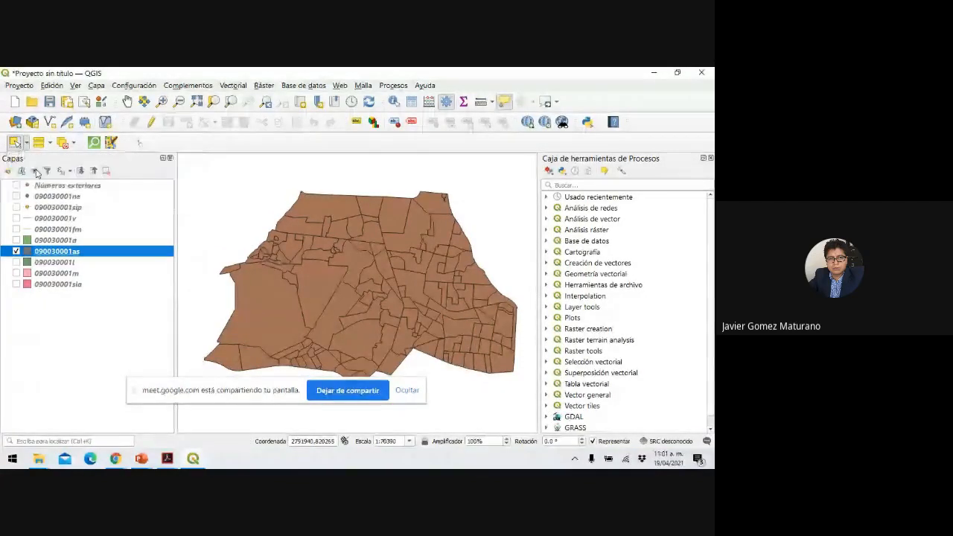
left_click(395, 279)
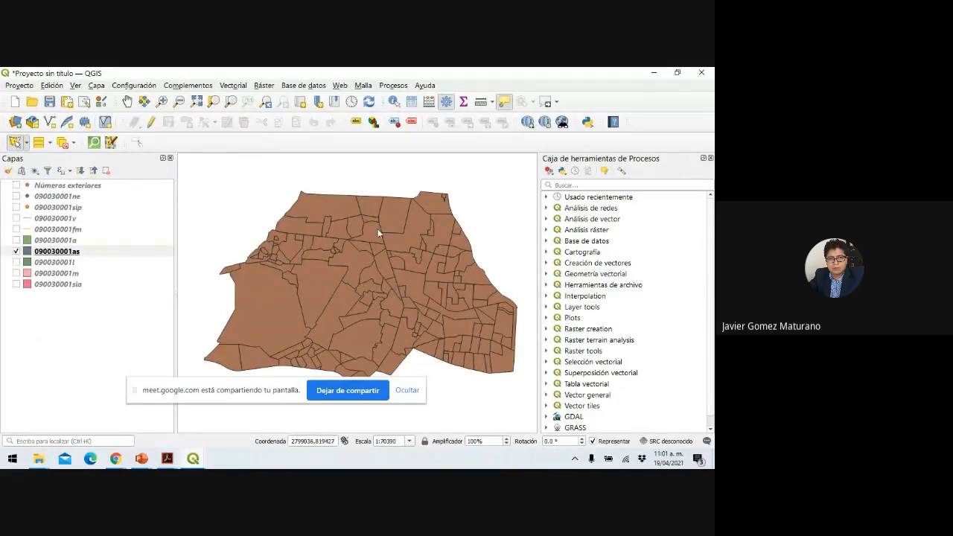
left_click(357, 178)
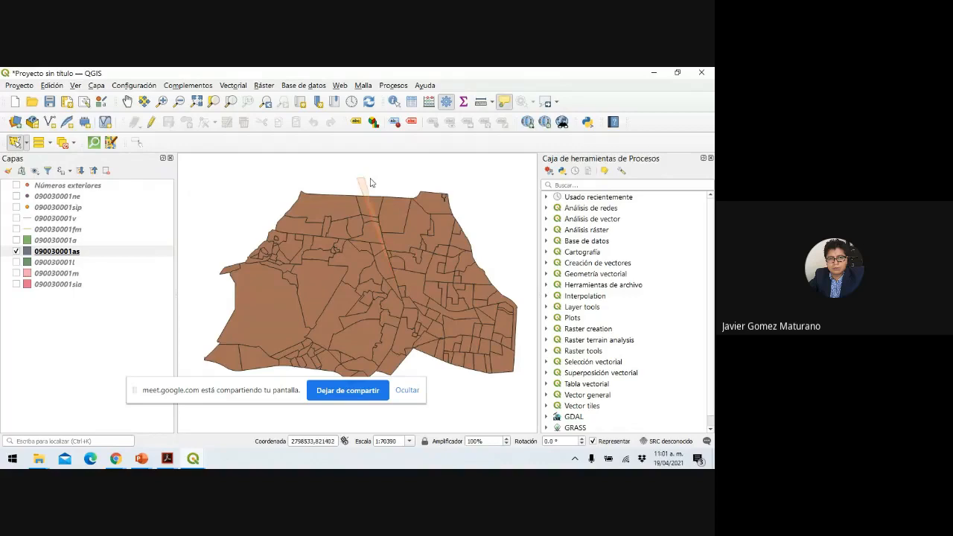
left_click(472, 183)
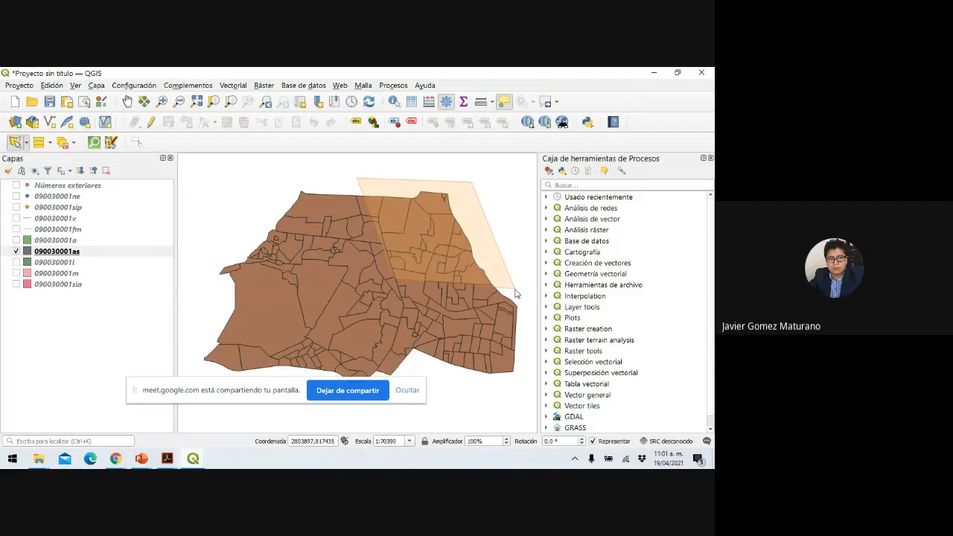
left_click(515, 289)
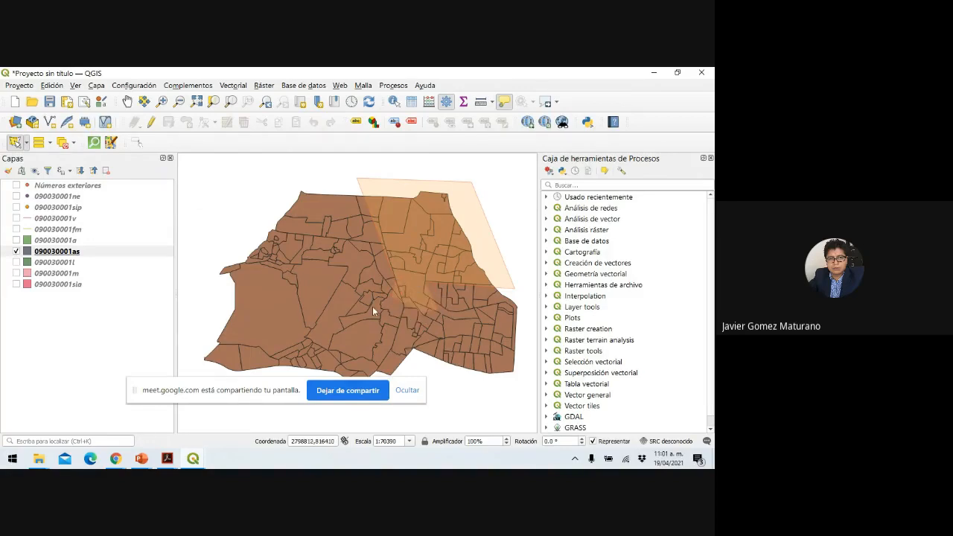
mouse_move(377, 271)
mouse_move(396, 285)
mouse_move(367, 218)
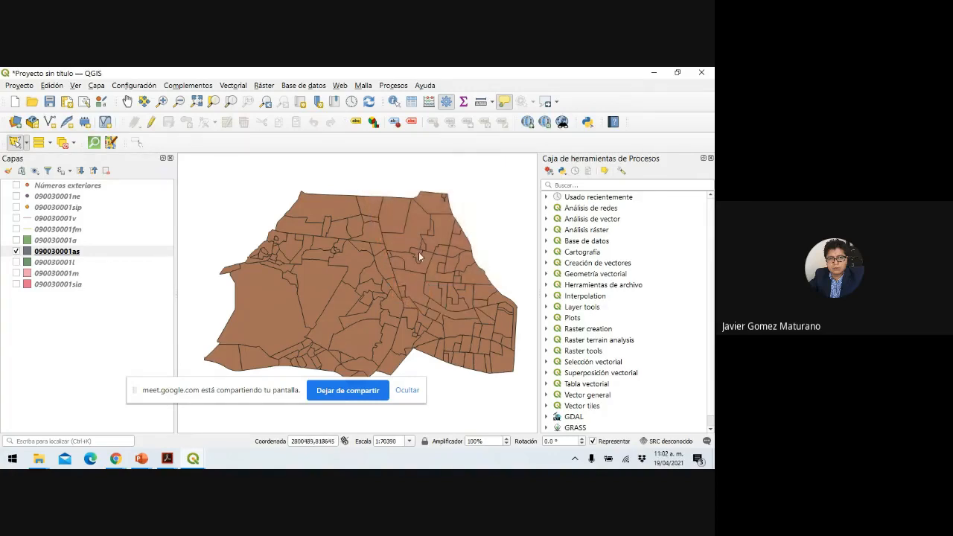
Draw a trial selection polygon down the eastern edge, then discard it.
left_click(368, 188)
left_click(476, 183)
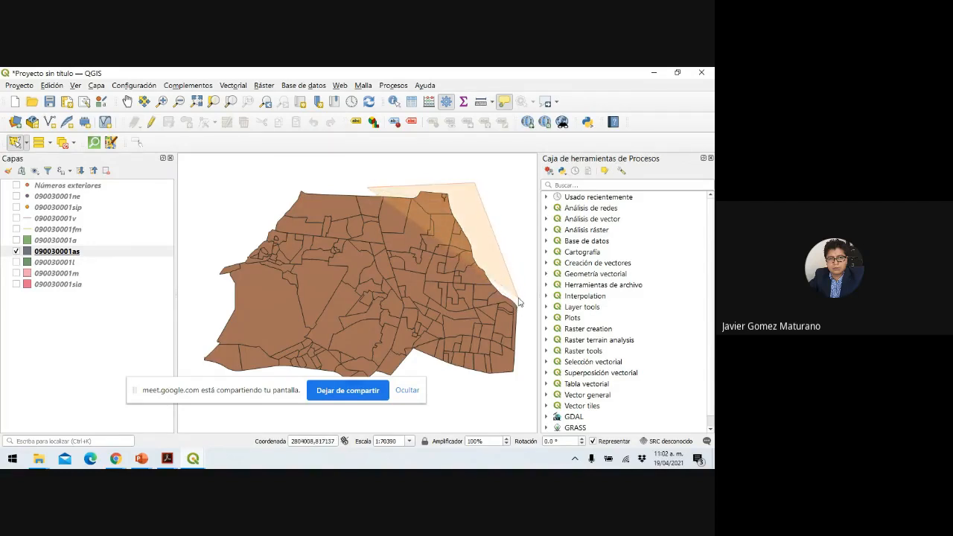
left_click(520, 332)
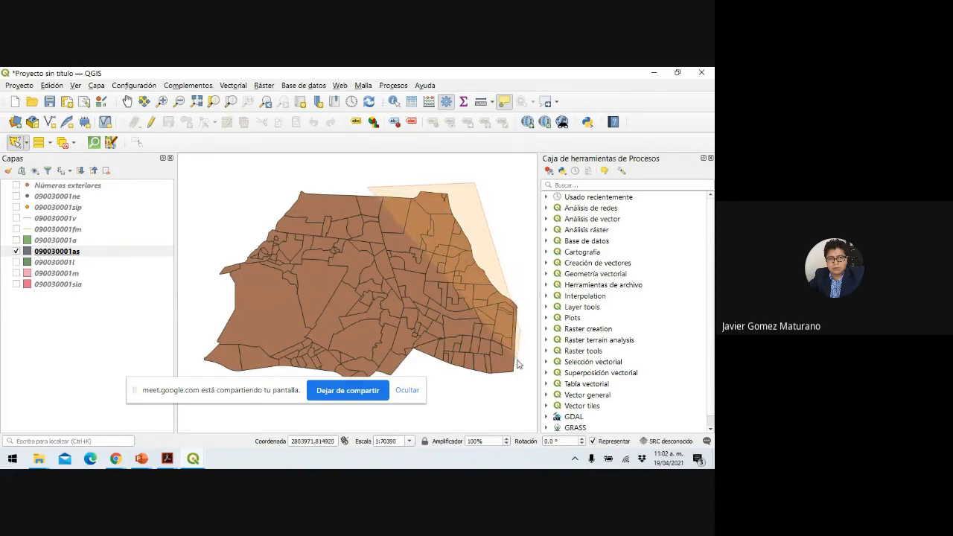
right_click(506, 324)
Outline the northeast with a new selection polygon, cancel it, and show Números exteriores again.
left_click(367, 180)
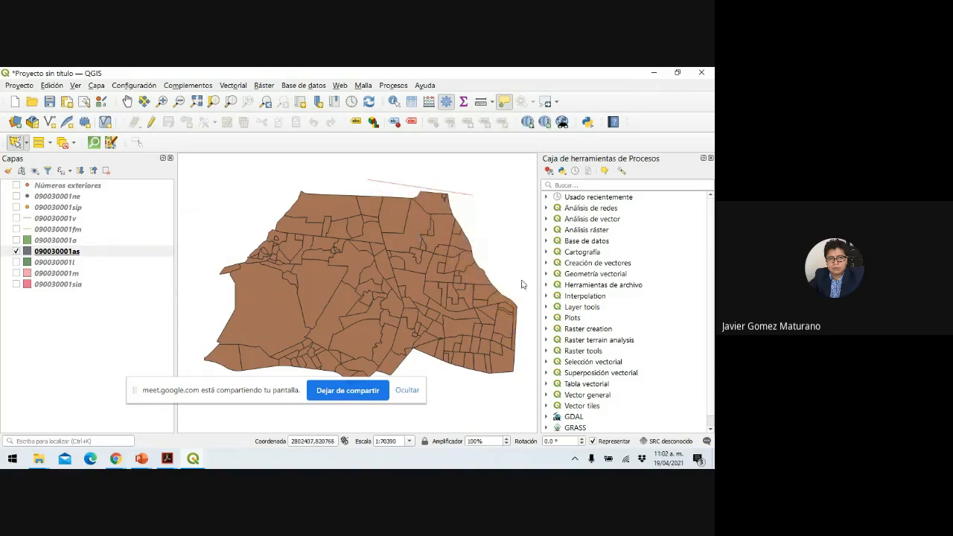
left_click(477, 184)
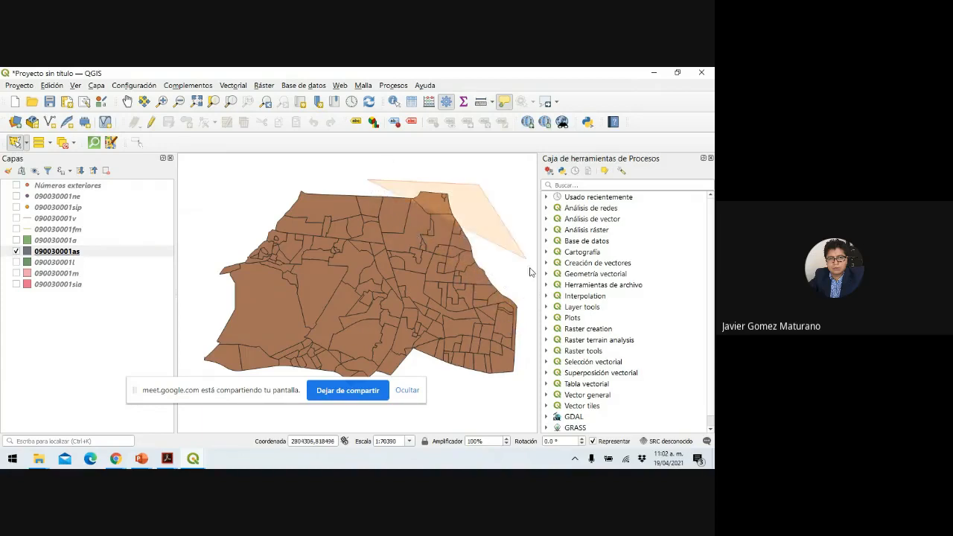
left_click(529, 326)
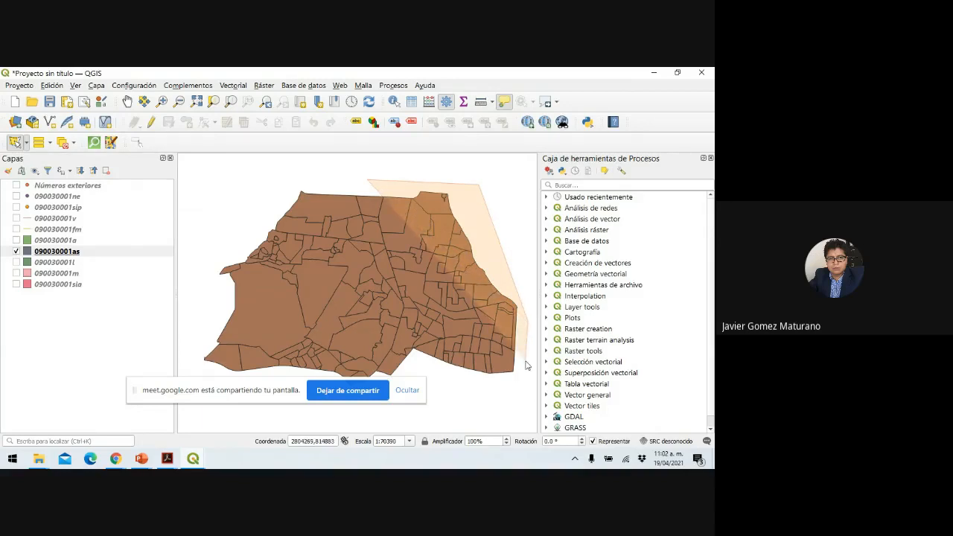
left_click(527, 363)
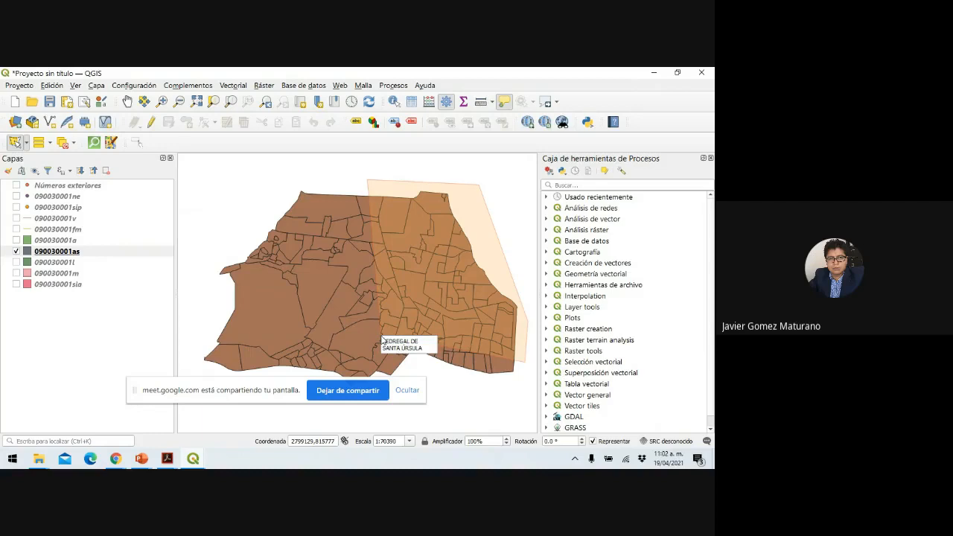
left_click(382, 340)
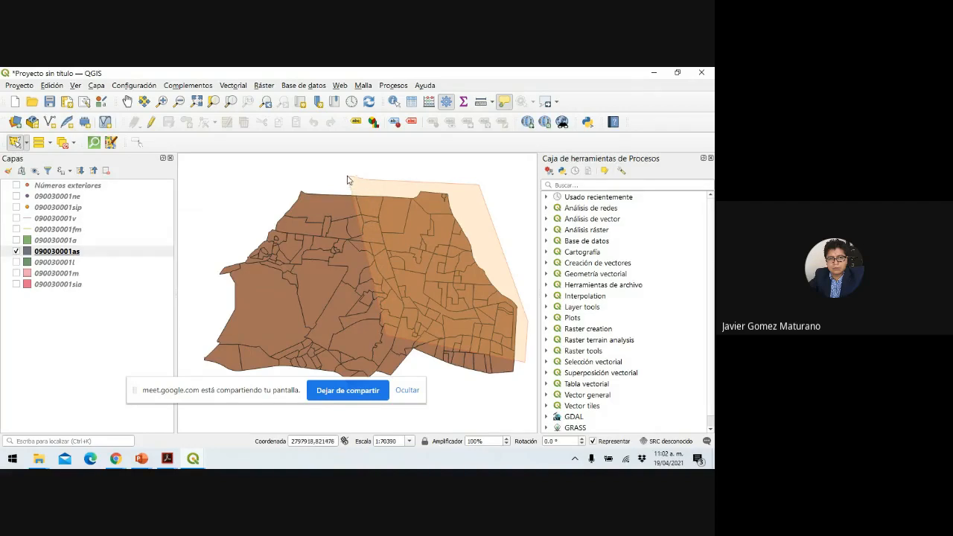
left_click(347, 176)
key("Escape")
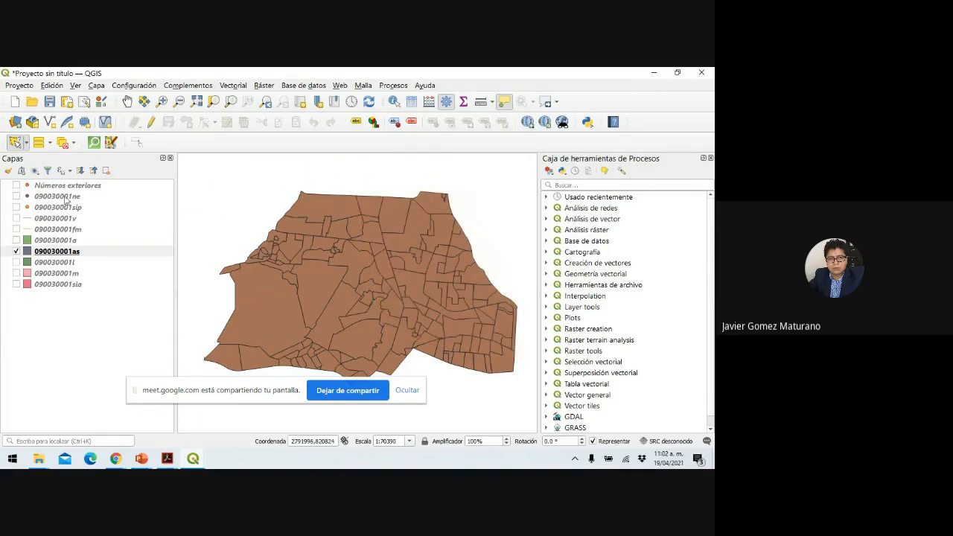
left_click(17, 185)
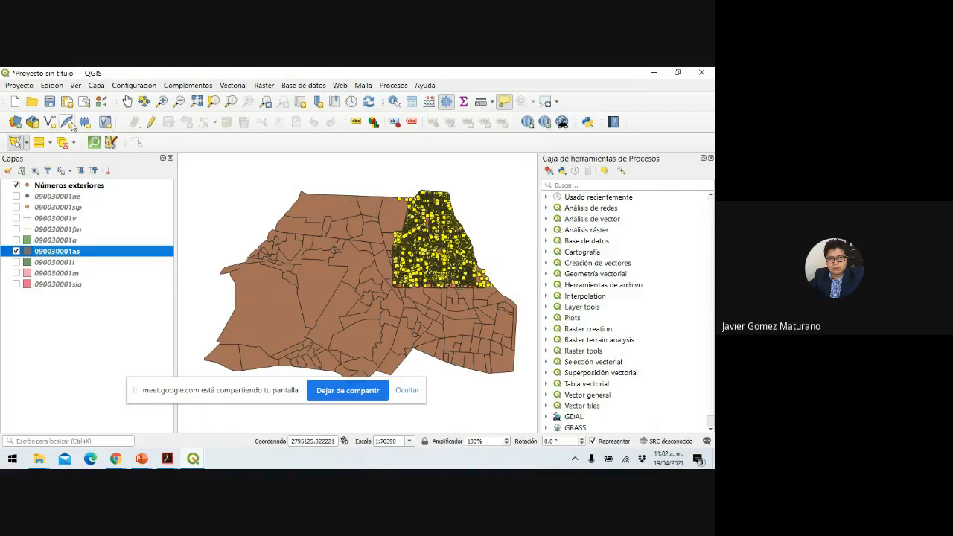
Review the select-by-value and Deselect dropdowns, then bring PowerPoint's Presentación1 to the front.
left_click(50, 143)
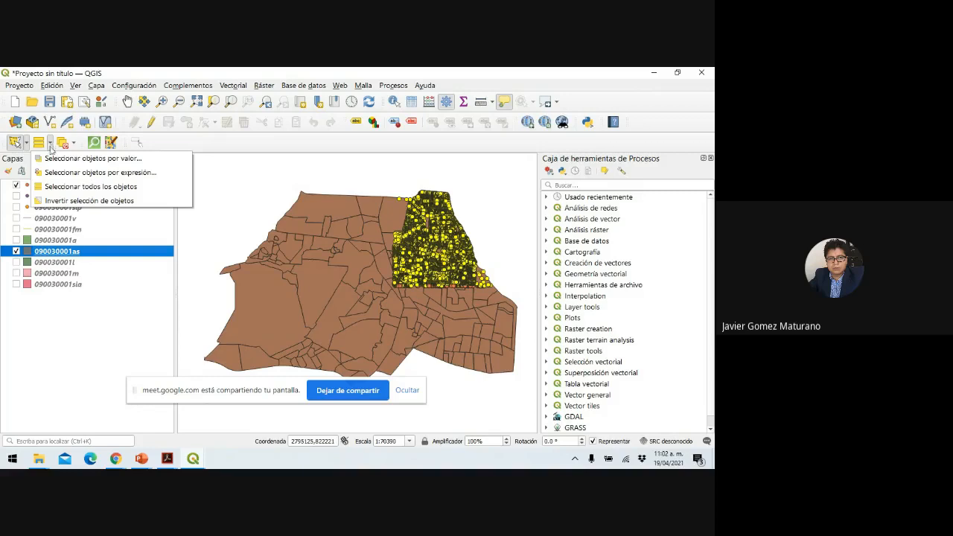
left_click(74, 144)
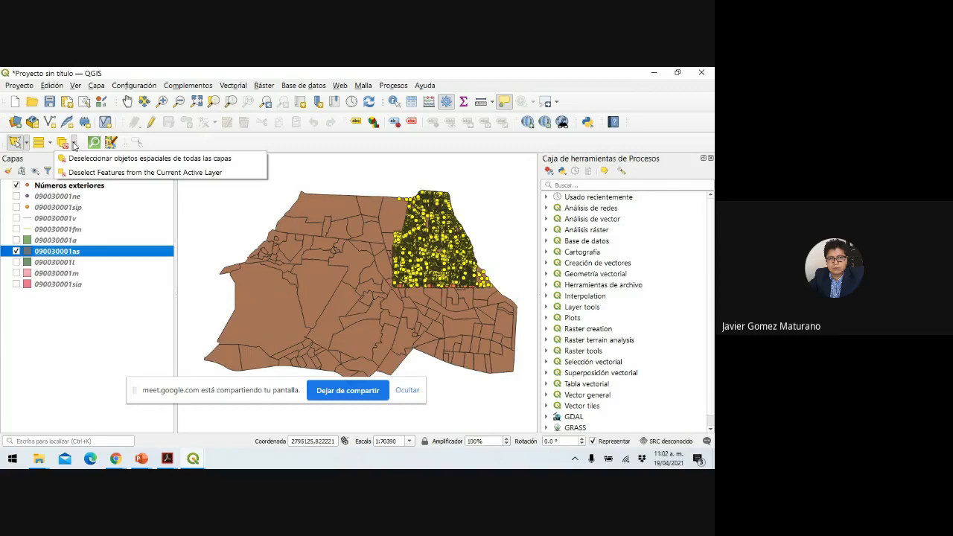
left_click(142, 459)
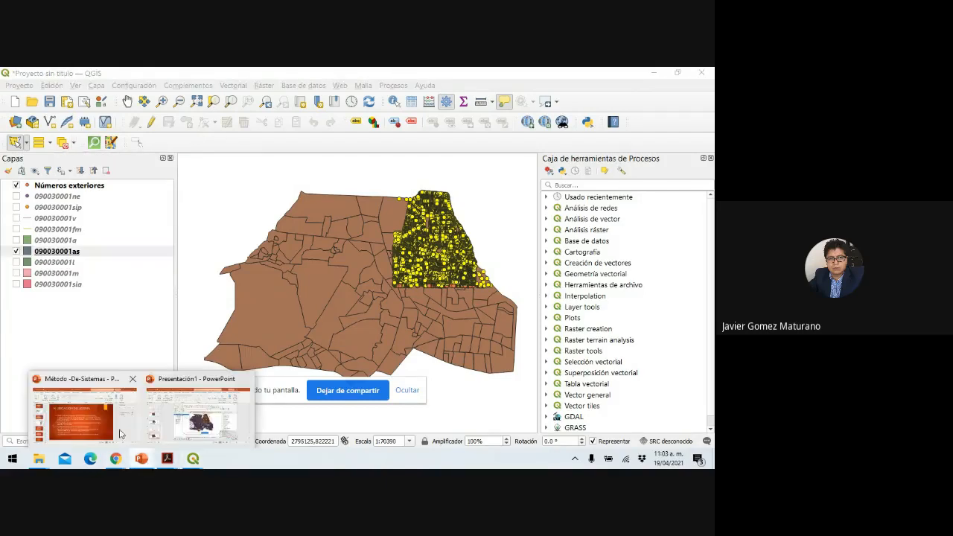
left_click(190, 431)
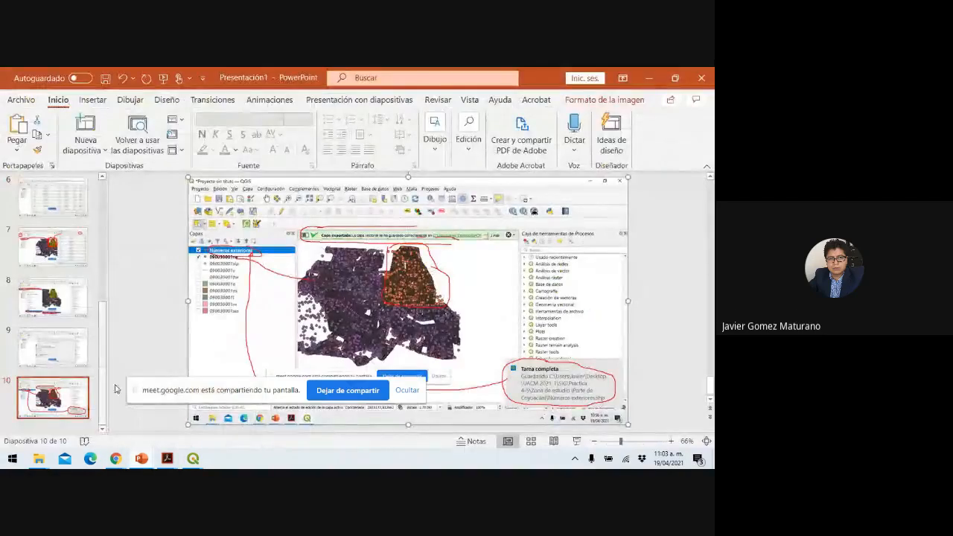
Add title-only slide 11, paste the QGIS selection screenshot, and start the slide show.
left_click(86, 145)
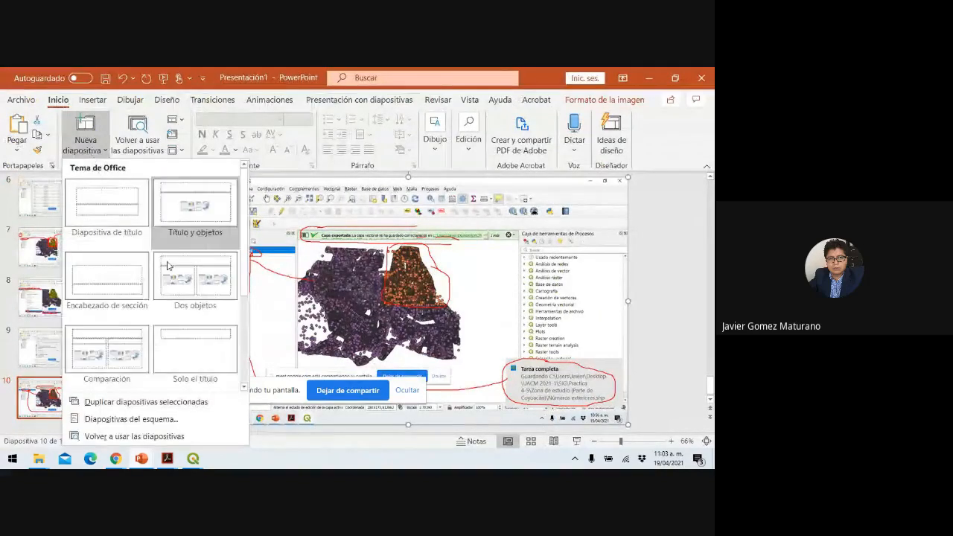
left_click(202, 344)
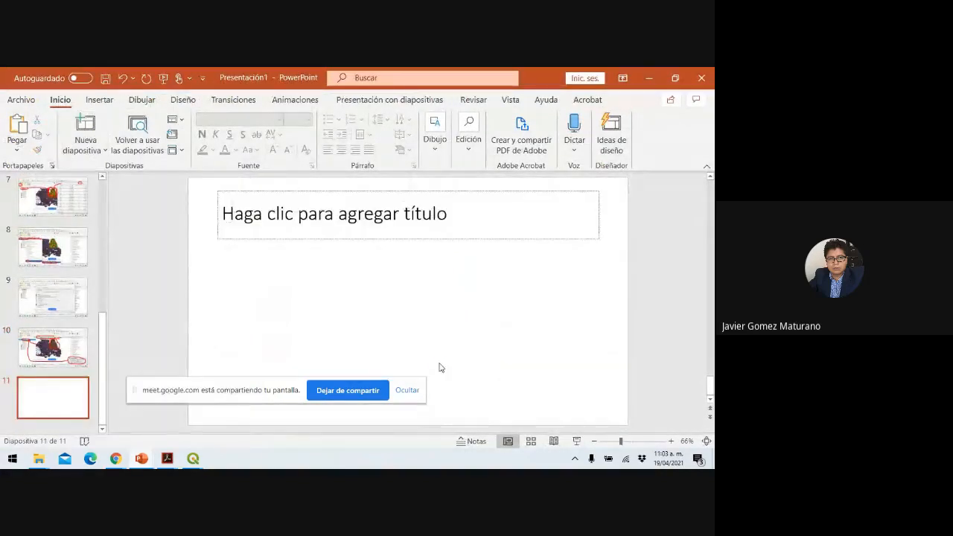
key("ctrl+v")
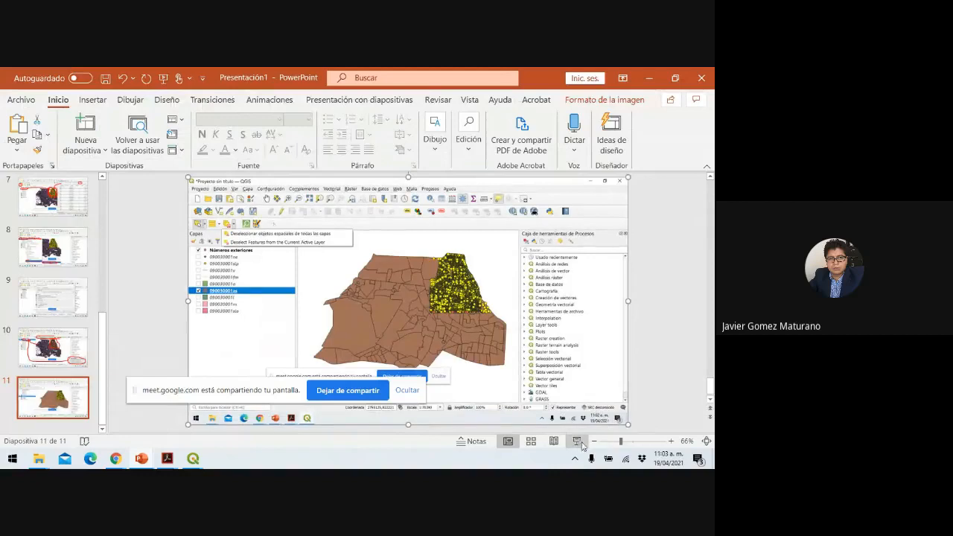
left_click(578, 445)
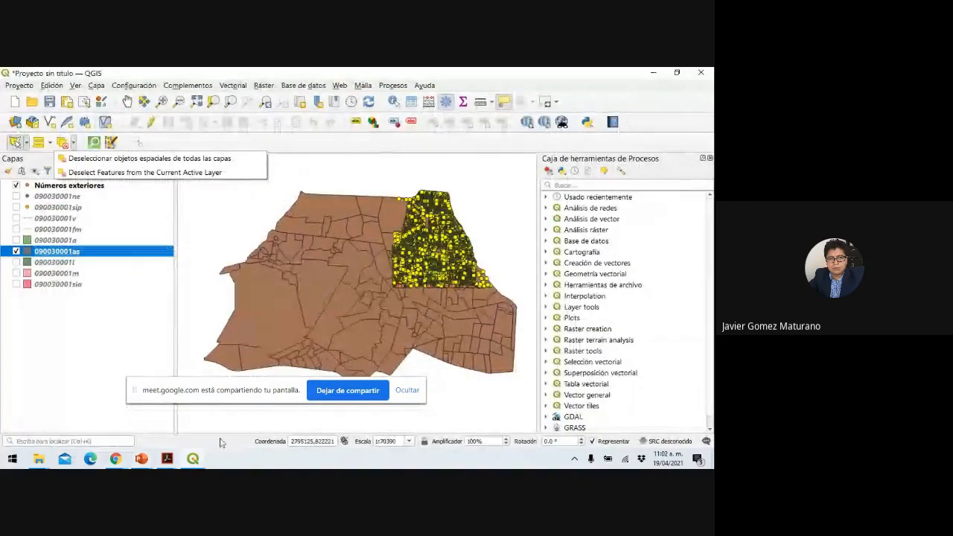
With the red pen, circle the yellow selected points and the screenshot's deselect button.
left_click(49, 458)
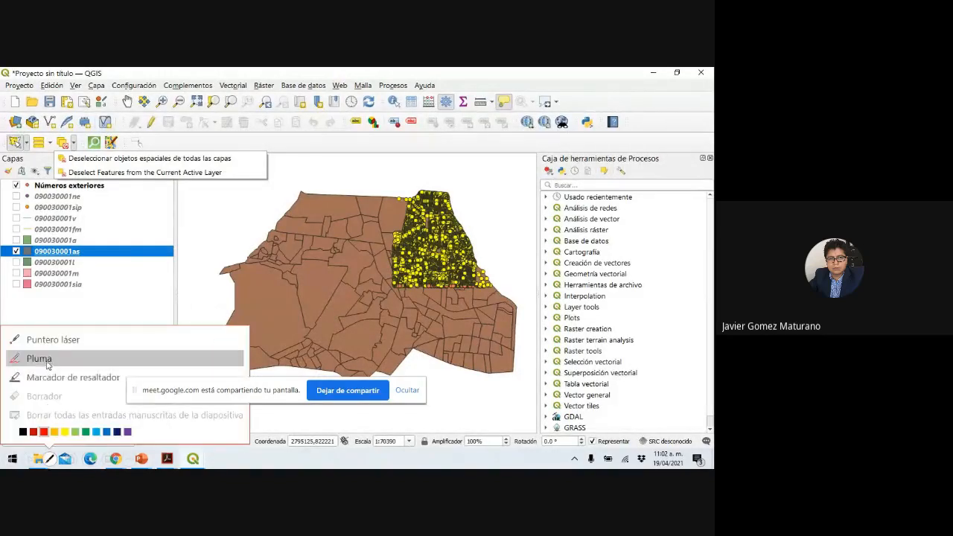
left_click(47, 363)
mouse_move(405, 188)
left_mouse_down()
mouse_move(393, 192)
mouse_move(384, 246)
mouse_move(451, 296)
mouse_move(492, 291)
mouse_move(461, 205)
mouse_move(407, 181)
left_mouse_up()
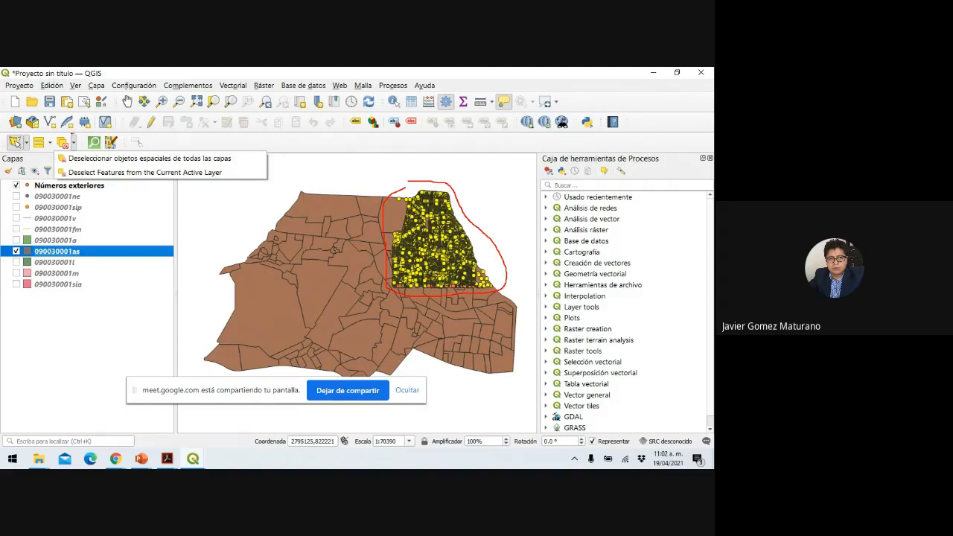
mouse_move(73, 134)
left_mouse_down()
mouse_move(49, 152)
mouse_move(88, 139)
mouse_move(67, 131)
left_mouse_up()
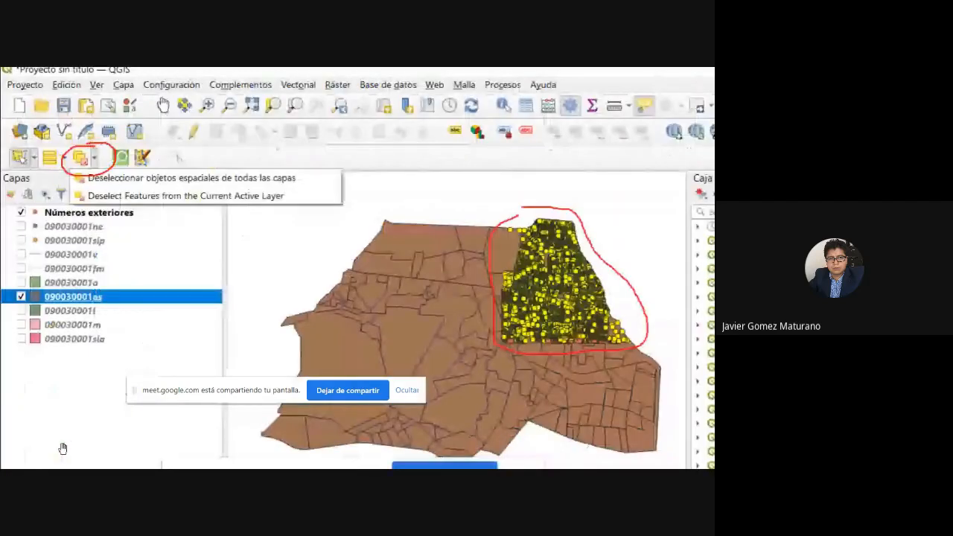
Underline the deselect-from-all-layers option in red, end the show, and keep the ink.
scroll(62, 449, "down", 1)
left_click(49, 458)
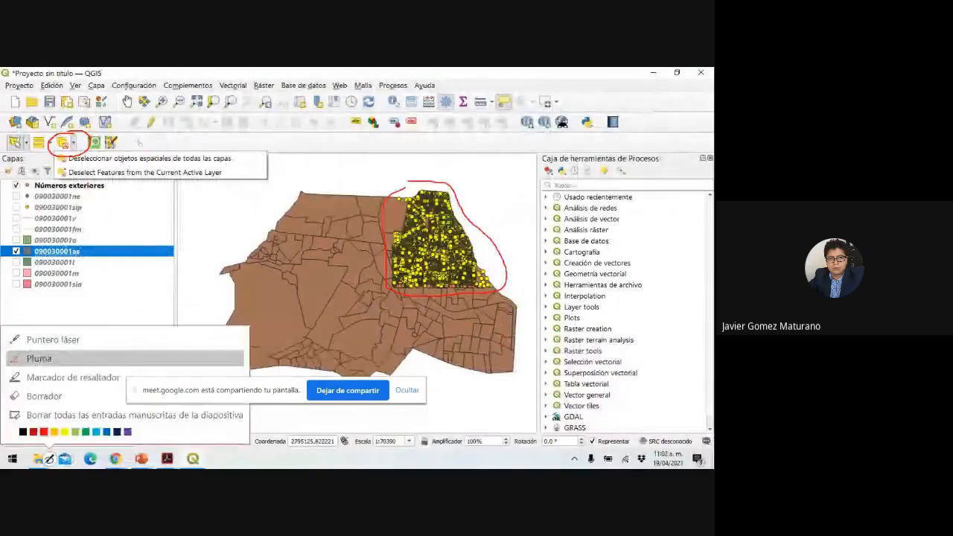
left_click(39, 358)
left_click_drag(67, 164, 248, 159)
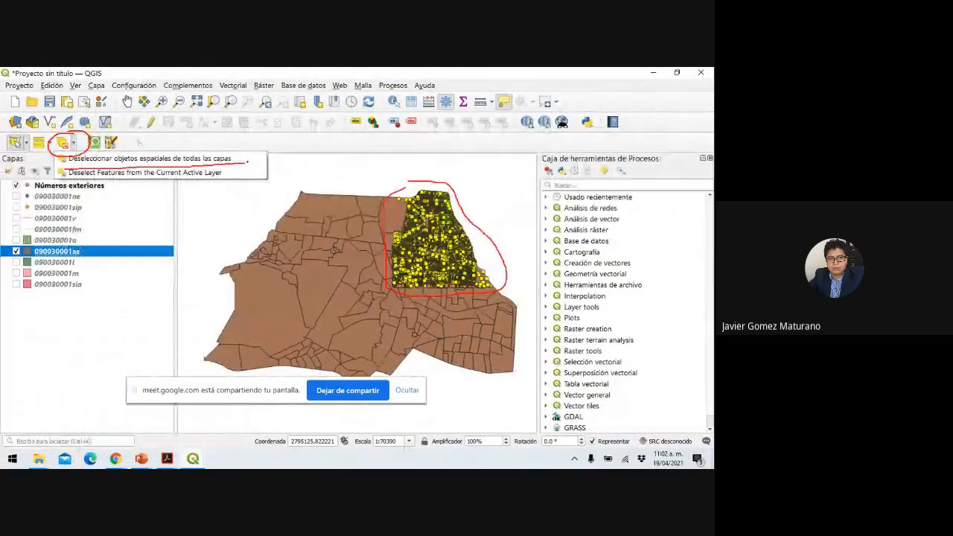
key("Escape")
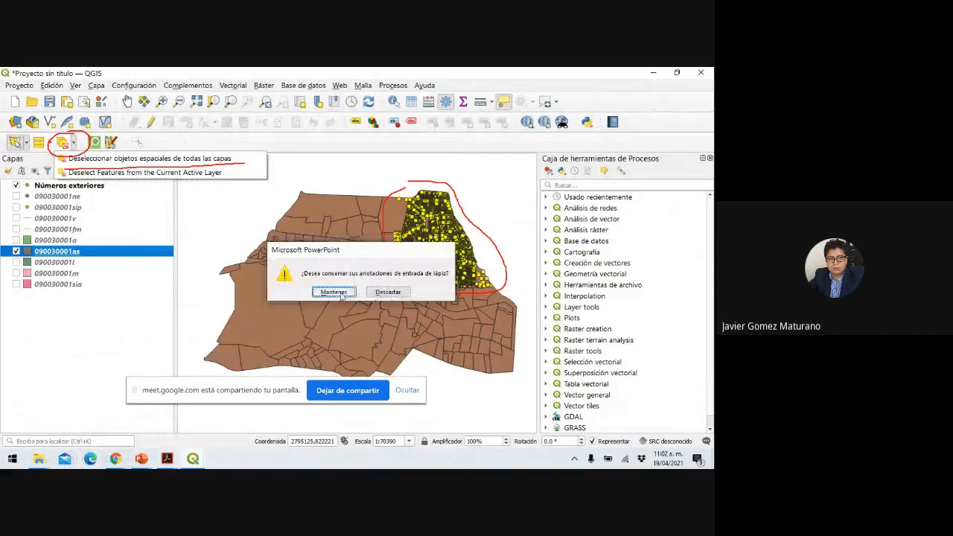
left_click(341, 296)
mouse_move(192, 459)
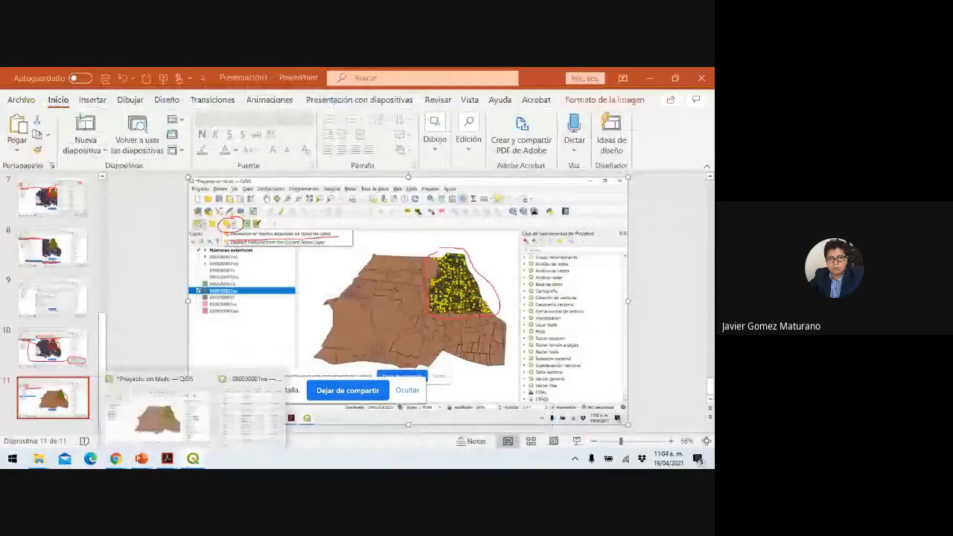
left_click(239, 430)
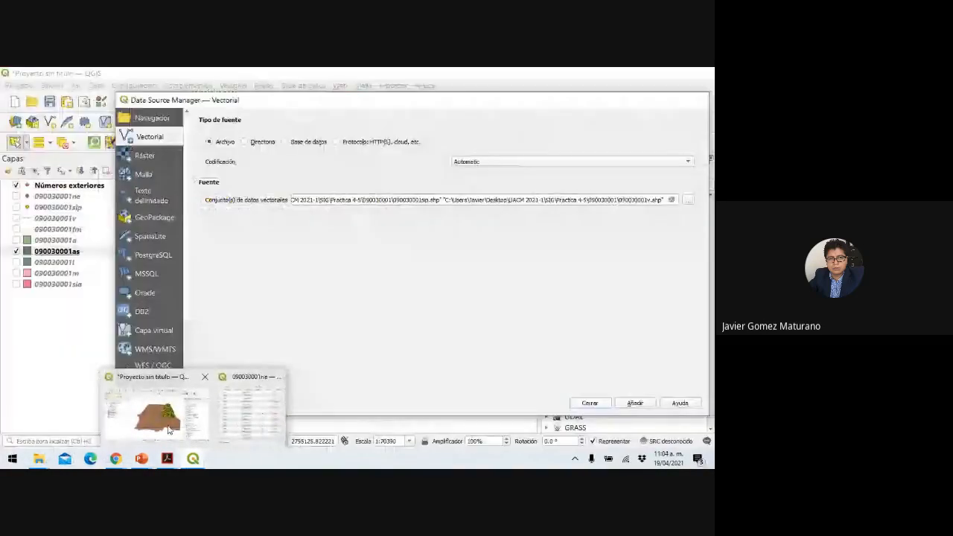
Clear the selection on all layers and hide the Números exteriores points.
left_click(169, 430)
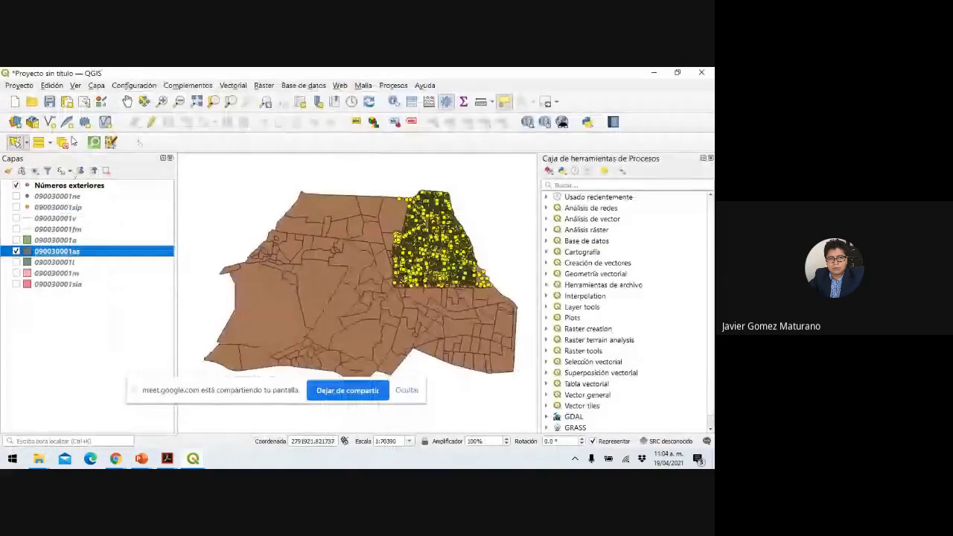
left_click(73, 143)
left_click(112, 158)
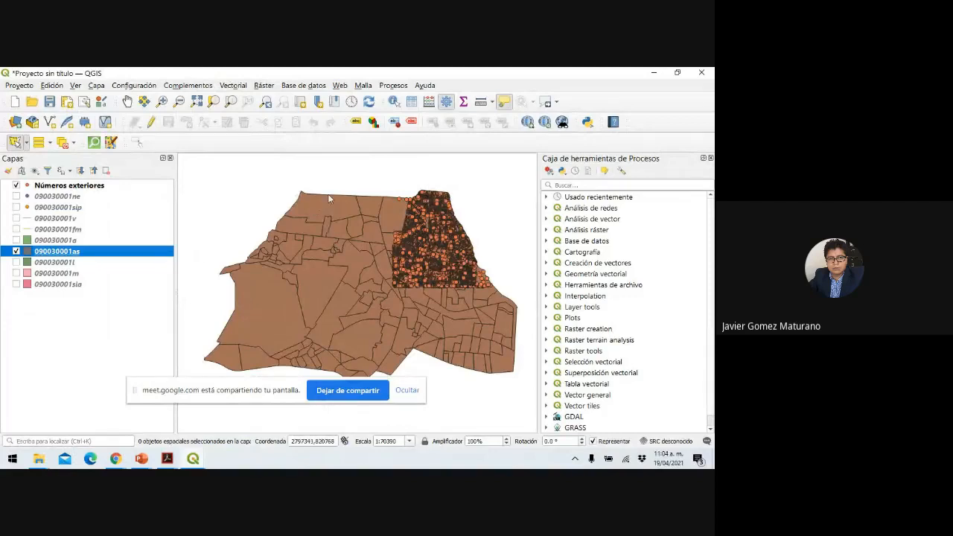
left_click(16, 185)
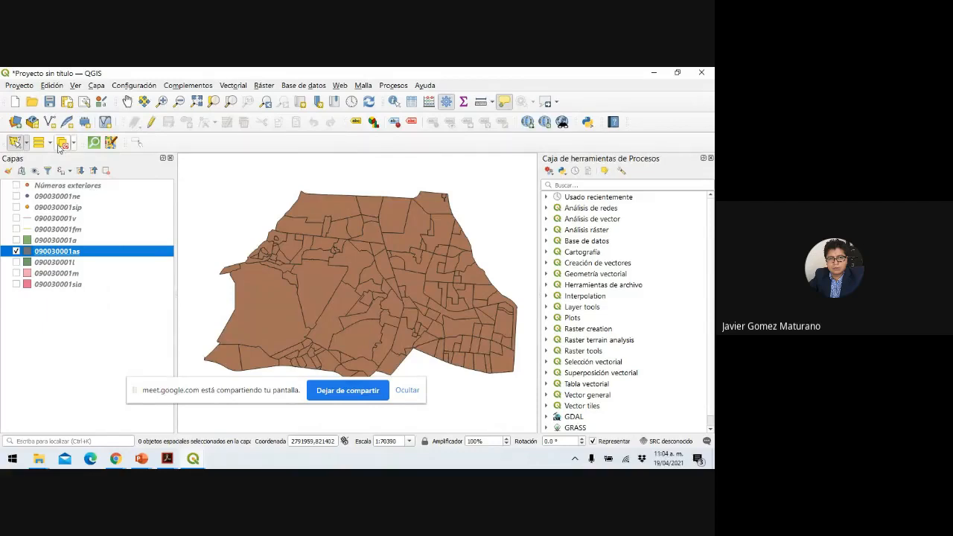
Rectangle-select 67 polygons in the map's eastern half, then clear the selection.
left_click(26, 143)
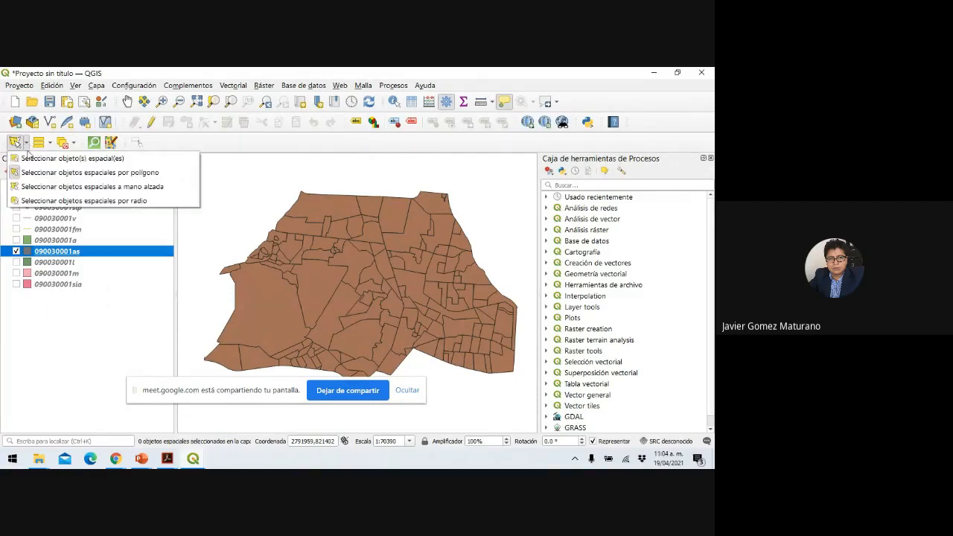
left_click(32, 160)
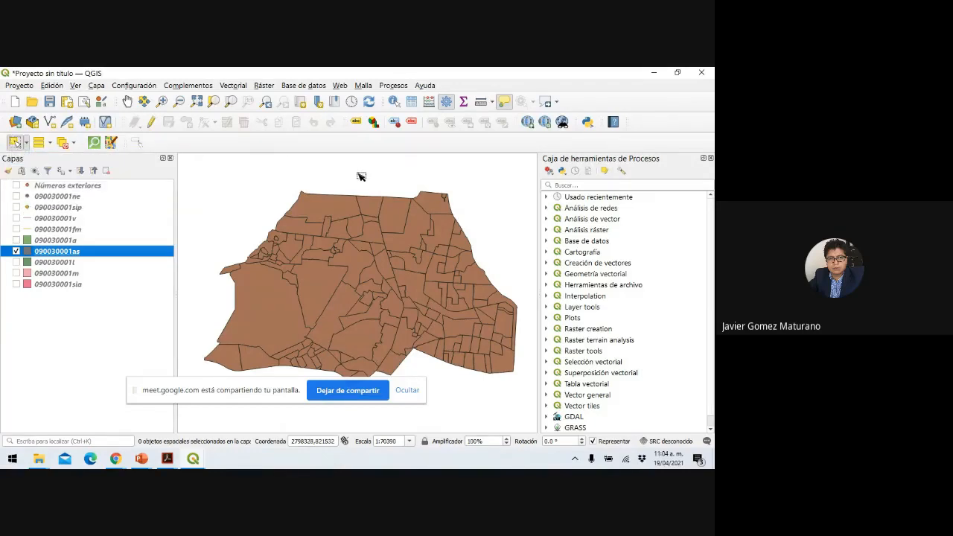
left_click_drag(359, 175, 528, 322)
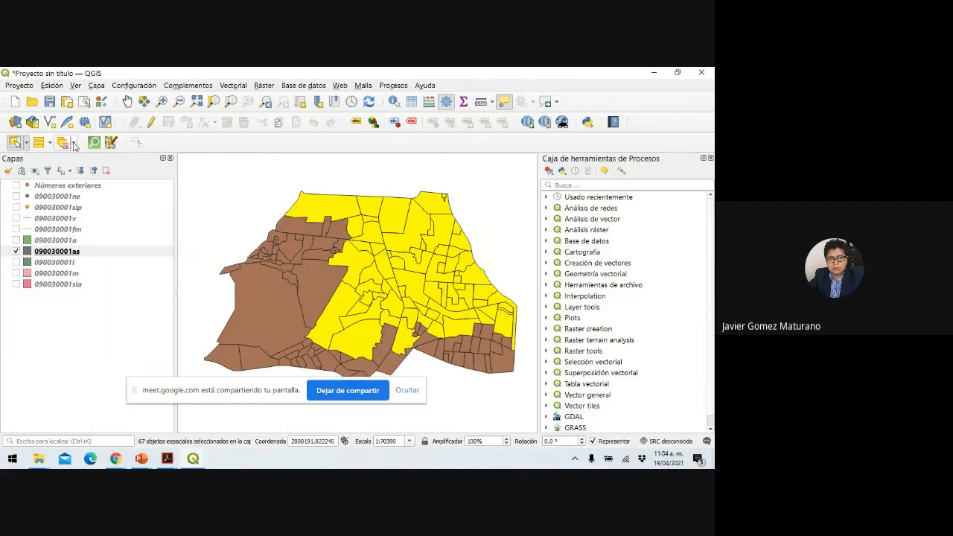
left_click(74, 146)
left_click(80, 158)
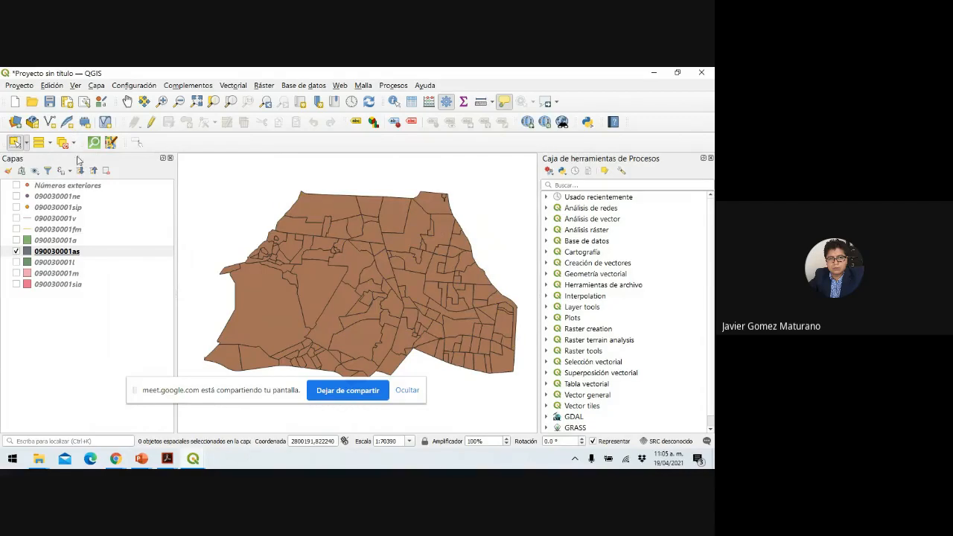
Outline the east side with Select Features by Polygon, selecting 74 settlement polygons.
left_click(27, 143)
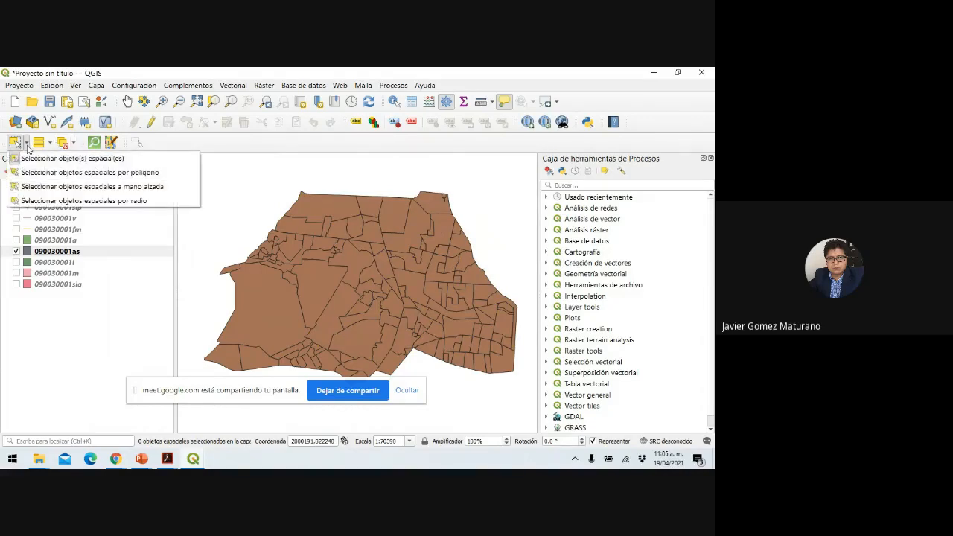
left_click(39, 176)
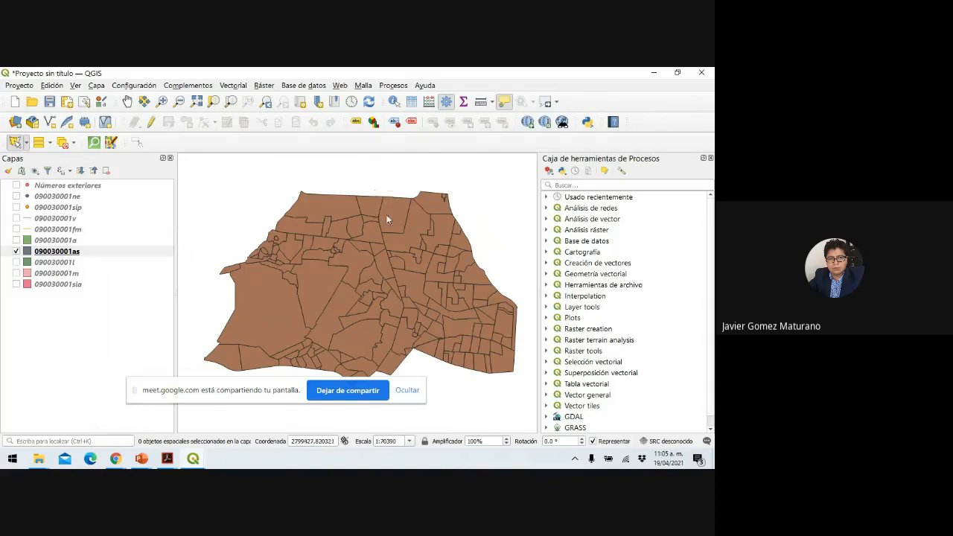
left_click(374, 190)
left_click(474, 190)
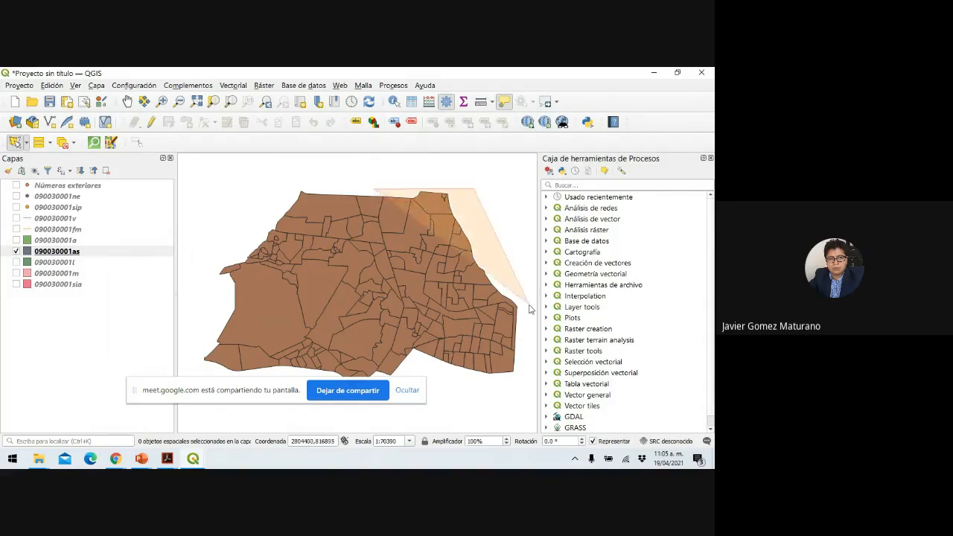
left_click(528, 308)
left_click(517, 370)
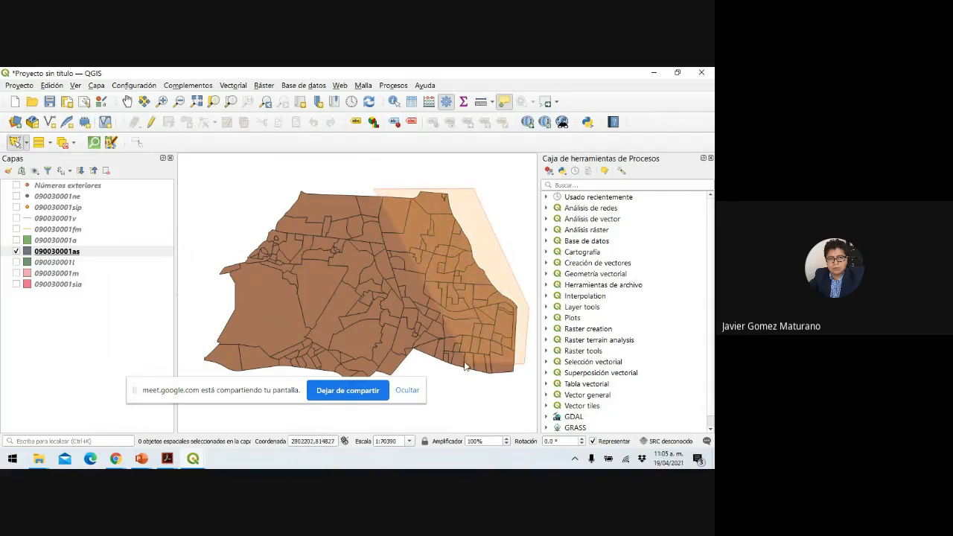
left_click(414, 353)
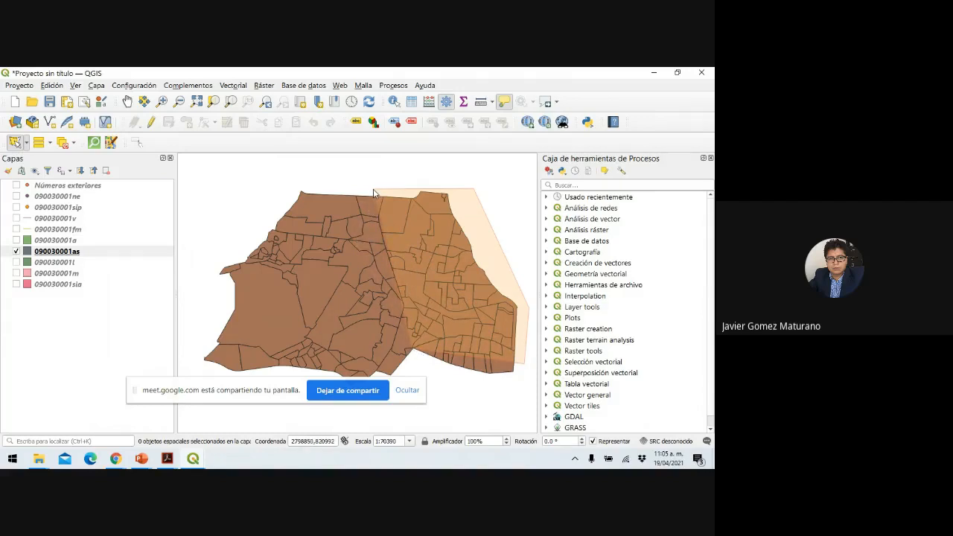
right_click(374, 194)
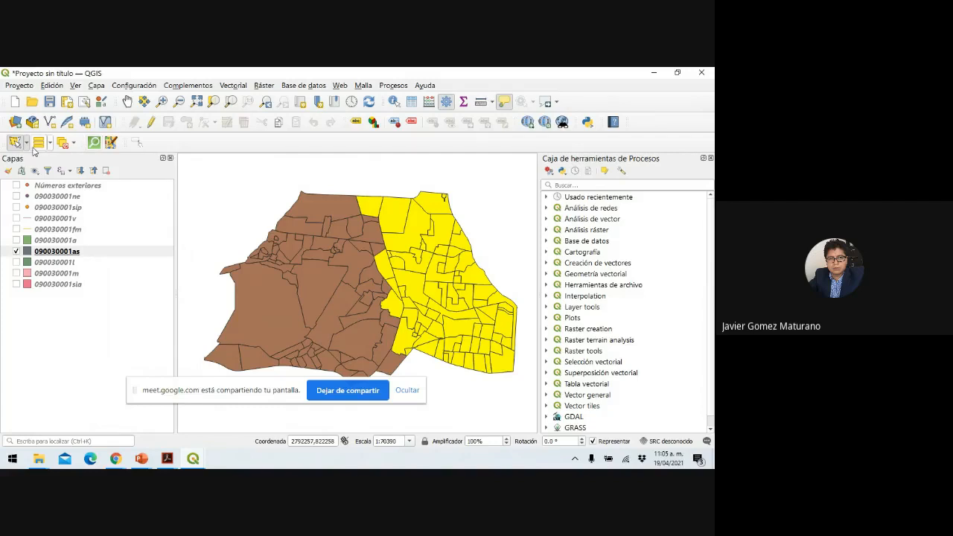
Clear the 74-polygon selection from all layers.
left_click(73, 143)
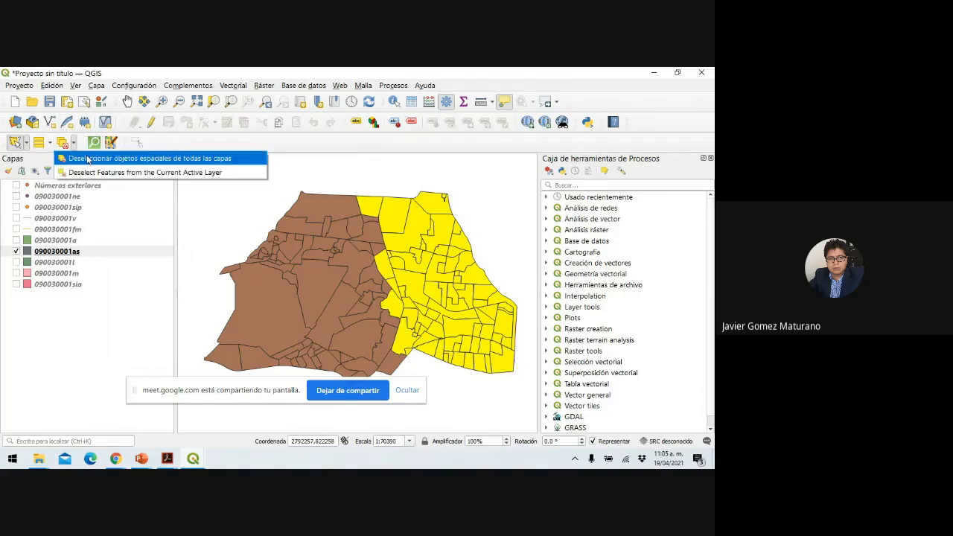
left_click(87, 158)
left_click(26, 142)
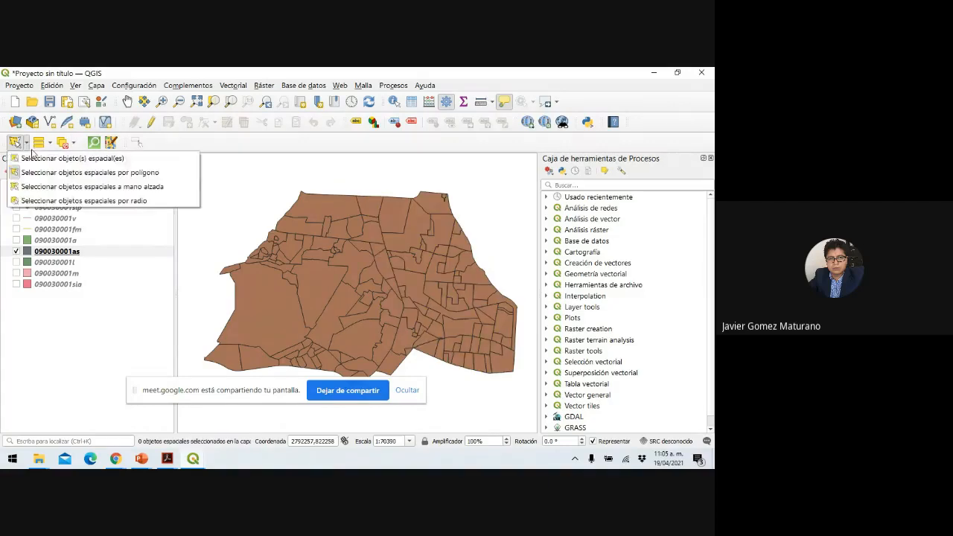
Try a freehand selection of eastern polygons, clear it, then select all 138 with Ctrl+A.
left_click(46, 189)
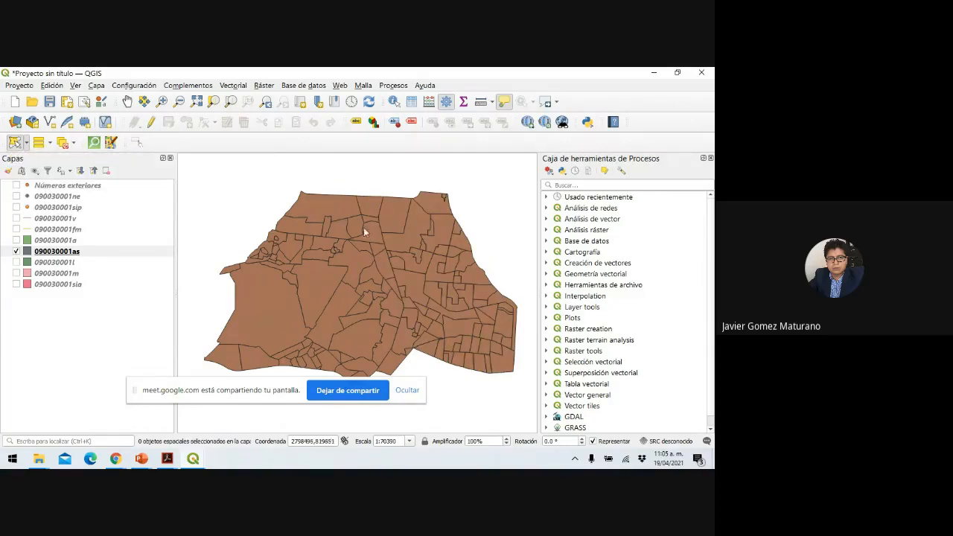
mouse_move(404, 191)
left_mouse_down()
mouse_move(370, 199)
mouse_move(410, 326)
mouse_move(443, 344)
mouse_move(537, 331)
mouse_move(455, 204)
mouse_move(443, 190)
mouse_move(417, 188)
left_mouse_up()
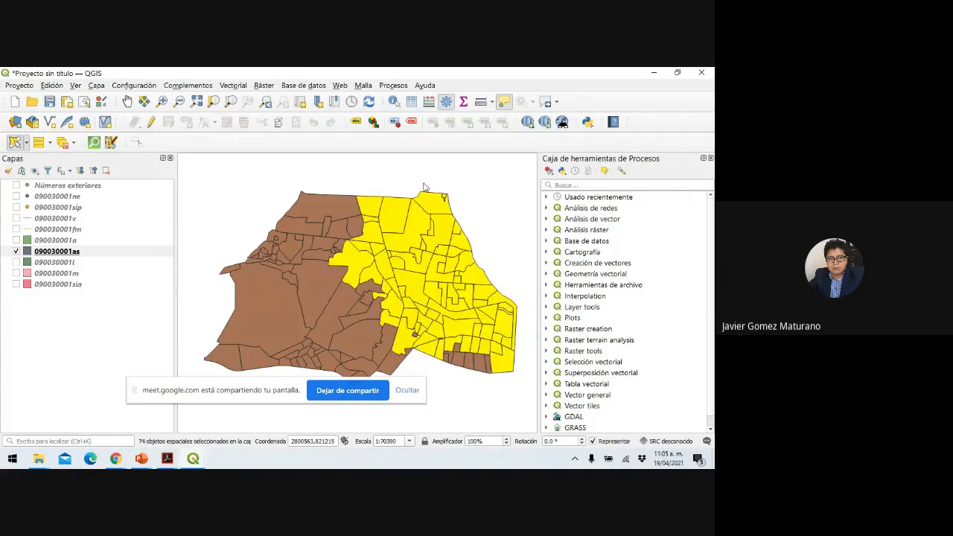
left_click(73, 142)
left_click(82, 154)
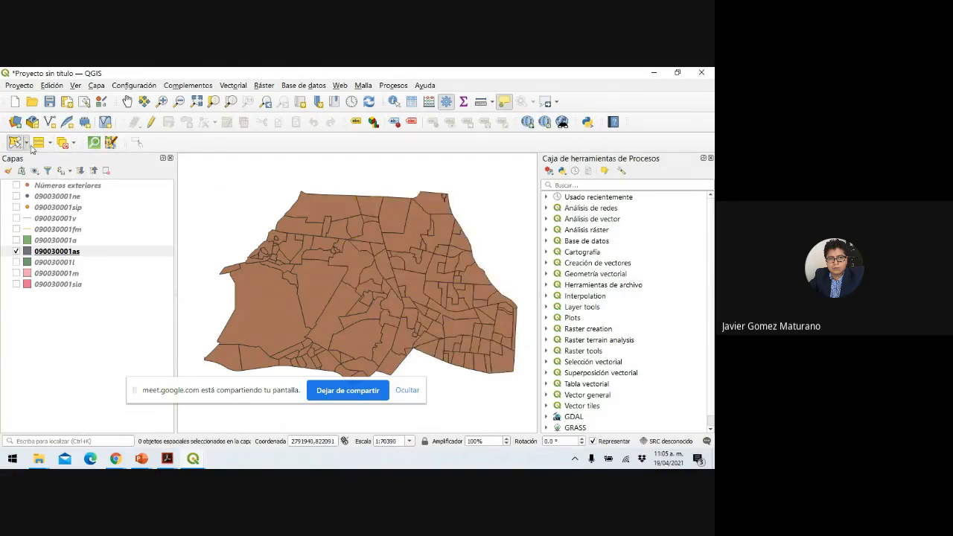
key("ctrl+a")
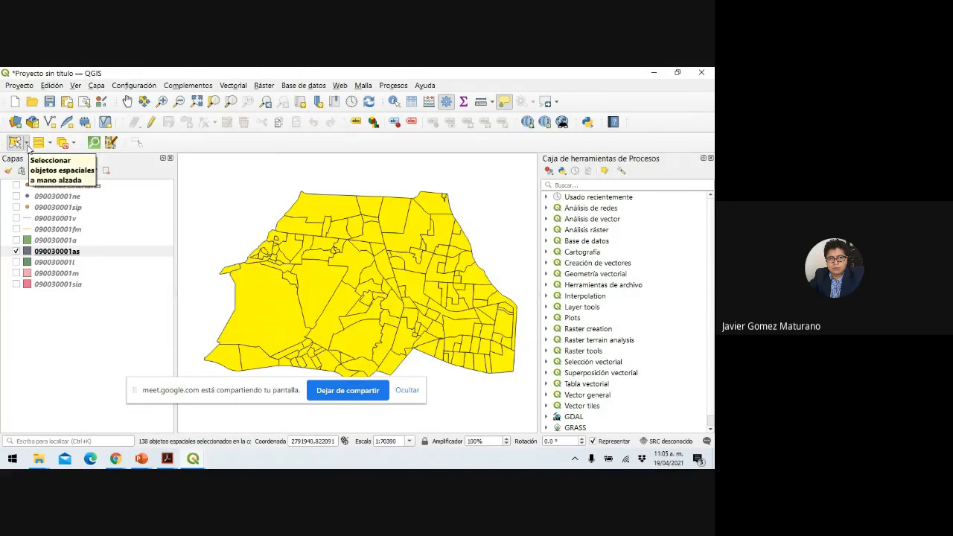
Switch to radius selection, start a circle from a map point, then clear all selections.
left_click(27, 146)
left_click(45, 198)
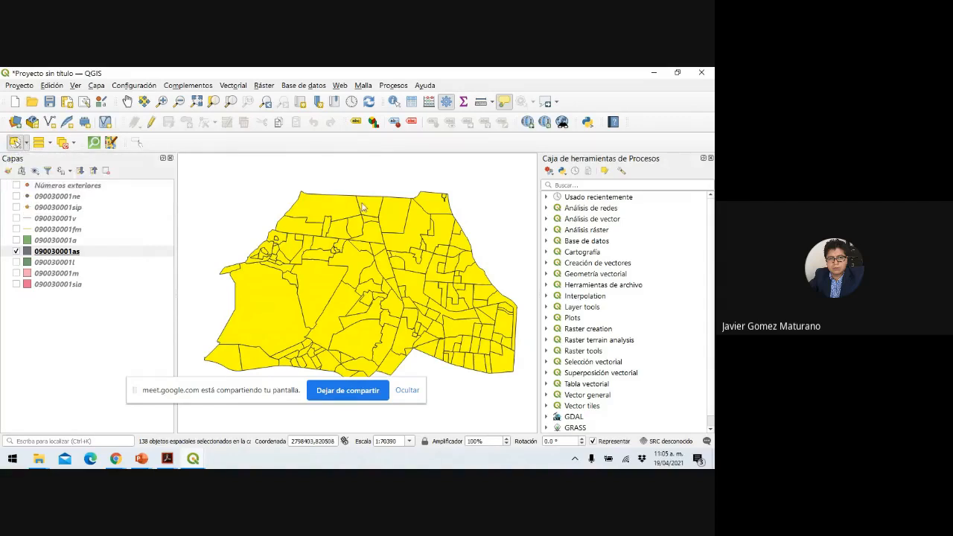
left_click(396, 270)
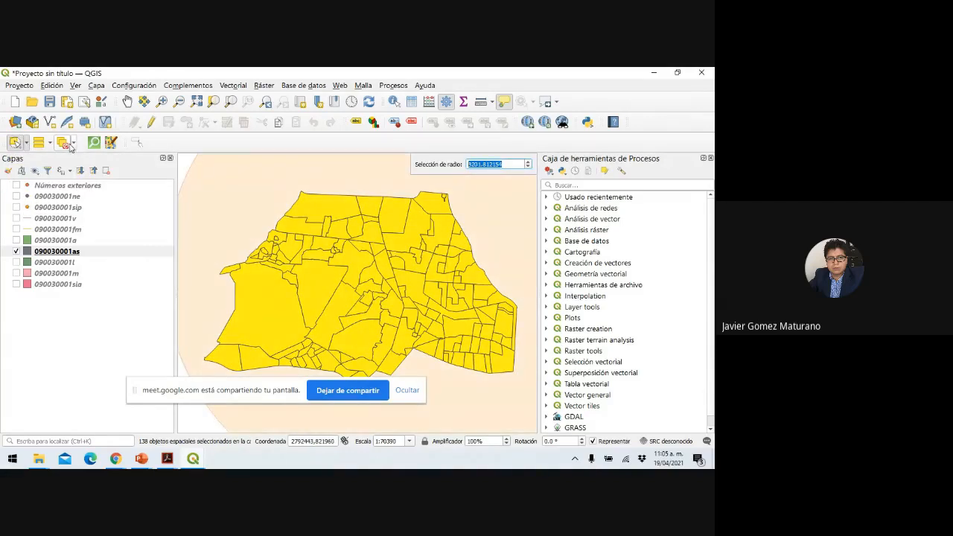
left_click(73, 143)
left_click(108, 169)
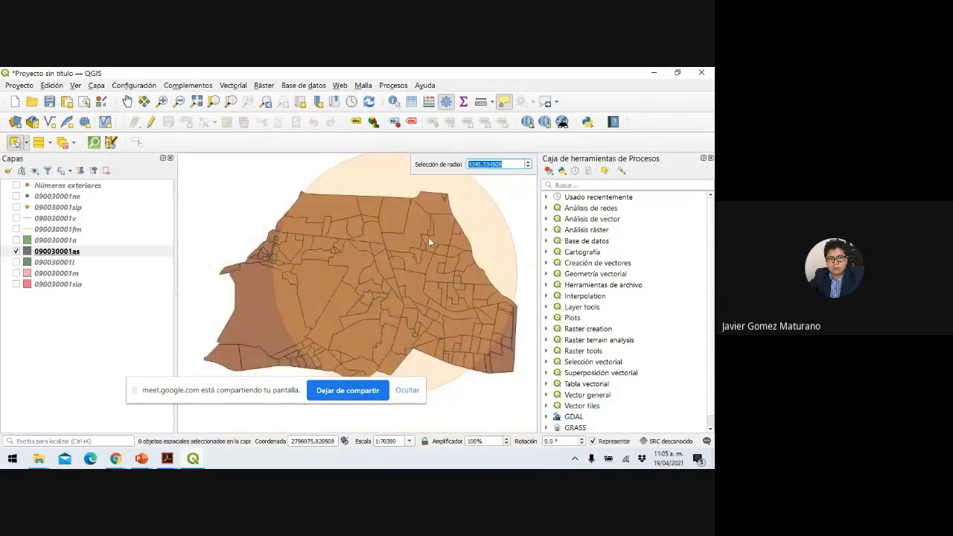
Draw a radius circle in the northeast selecting 52 polygons, then clear the selection.
left_click(402, 283)
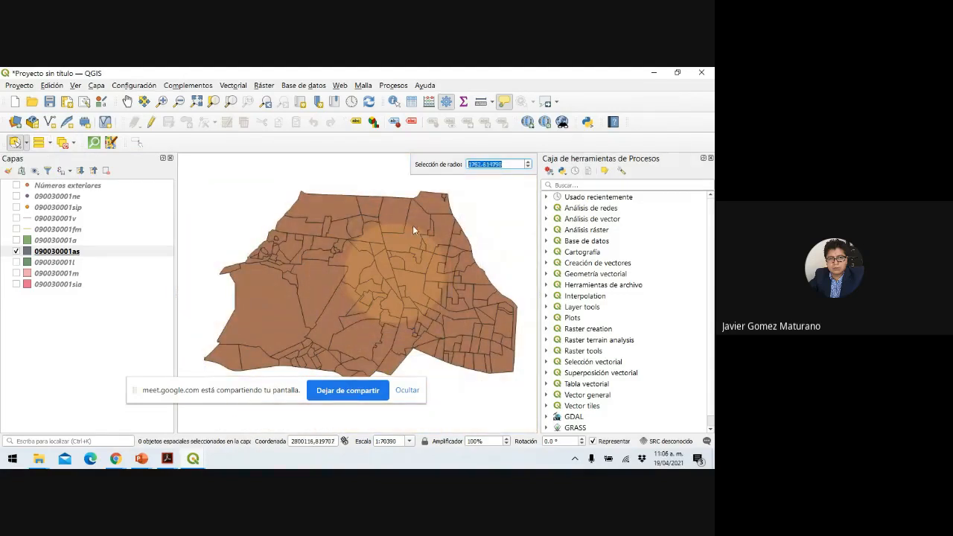
right_click(431, 223)
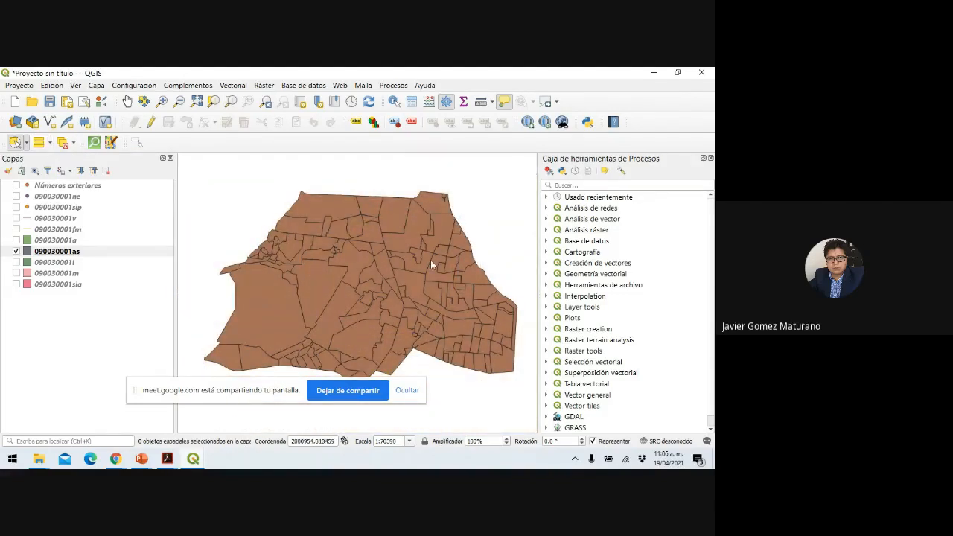
left_click(417, 250)
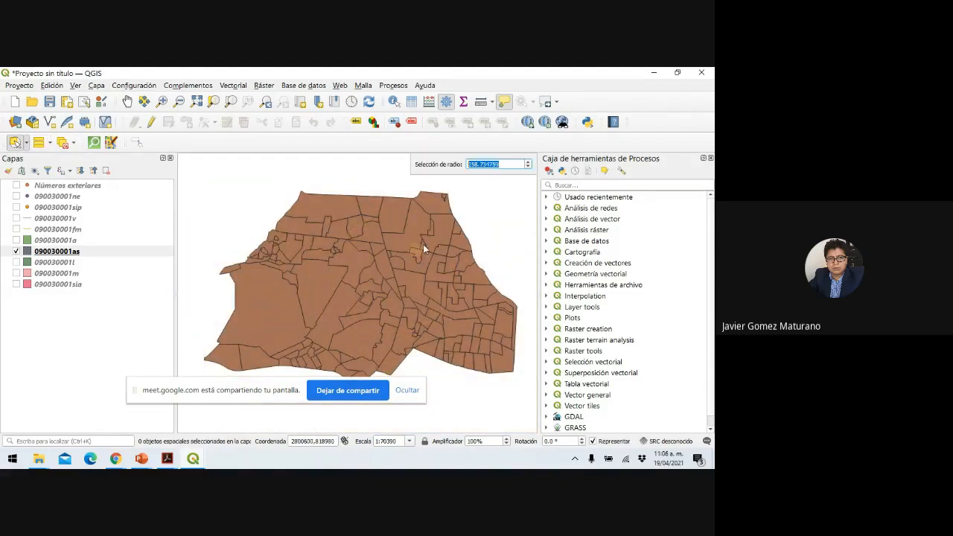
left_click(456, 201)
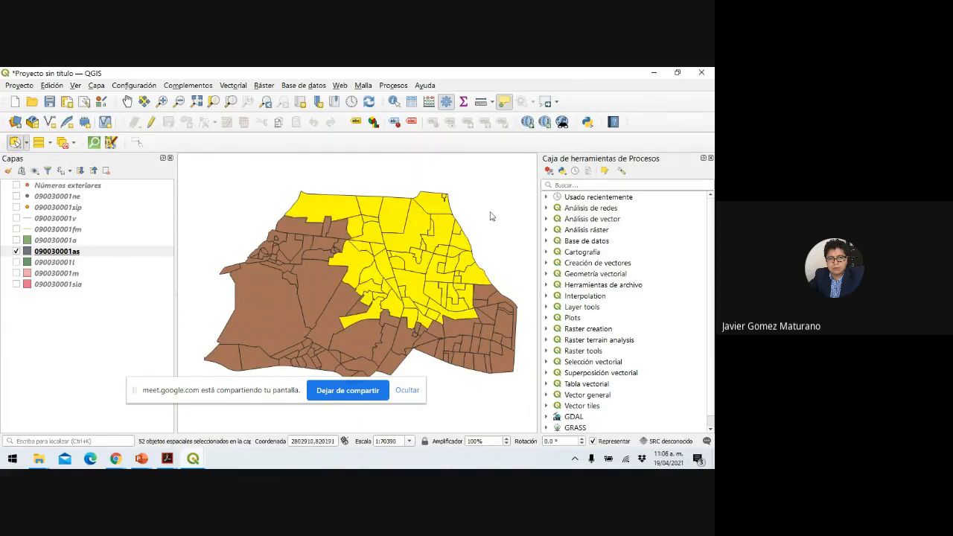
left_click(73, 143)
left_click(86, 159)
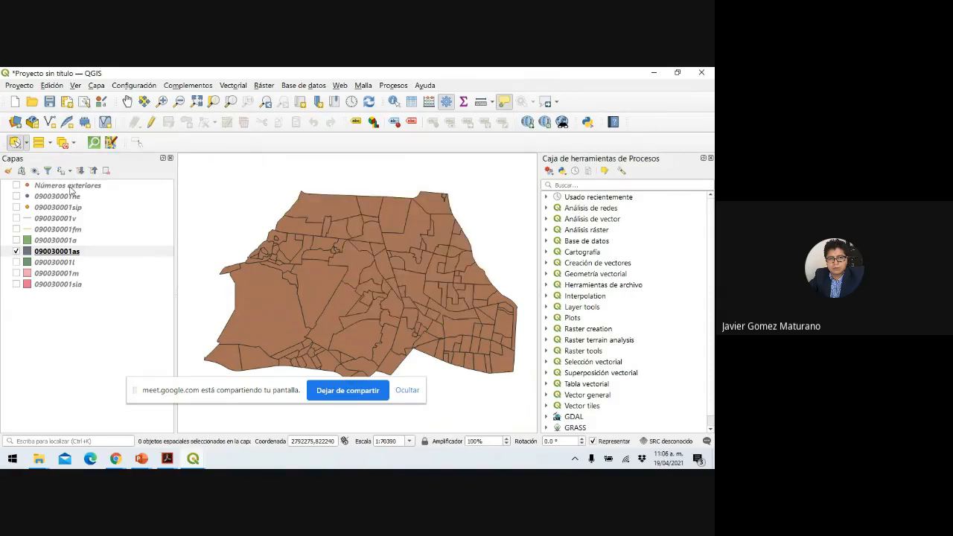
Turn the Números exteriores point layer back on over the asentamientos polygons and read its map tips.
left_click(17, 185)
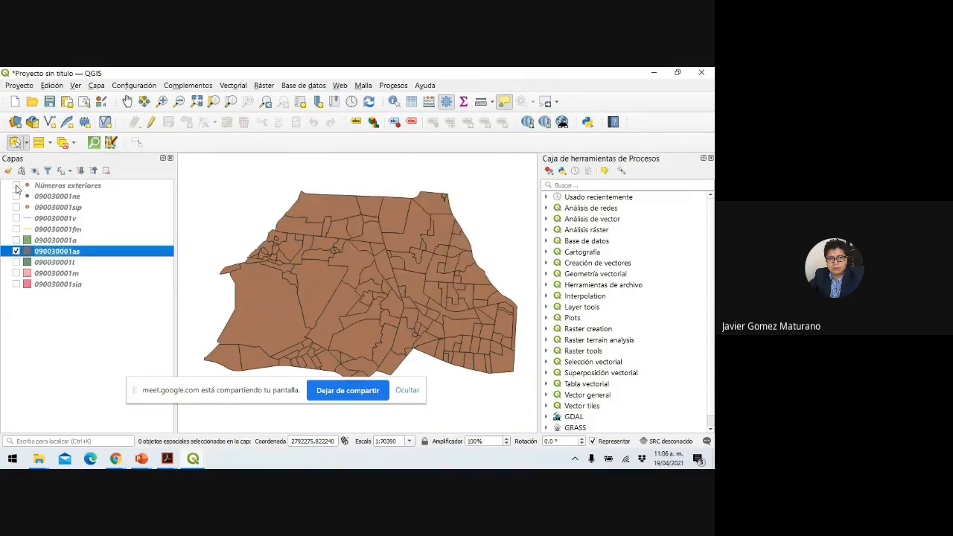
mouse_move(404, 216)
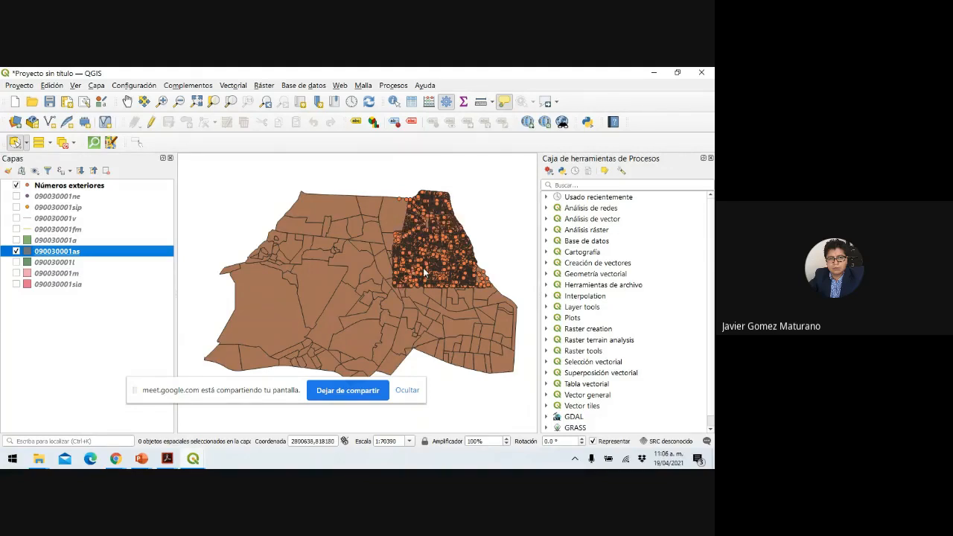
mouse_move(425, 273)
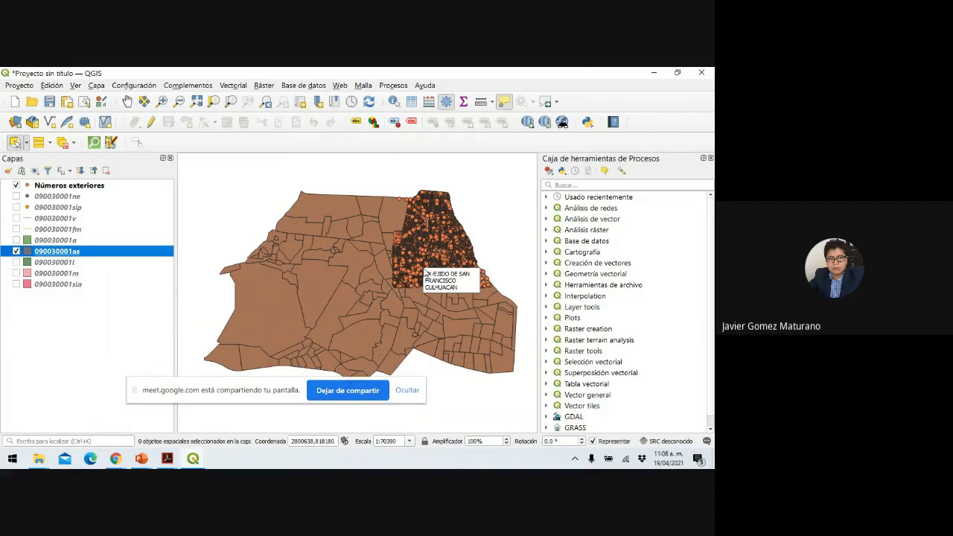
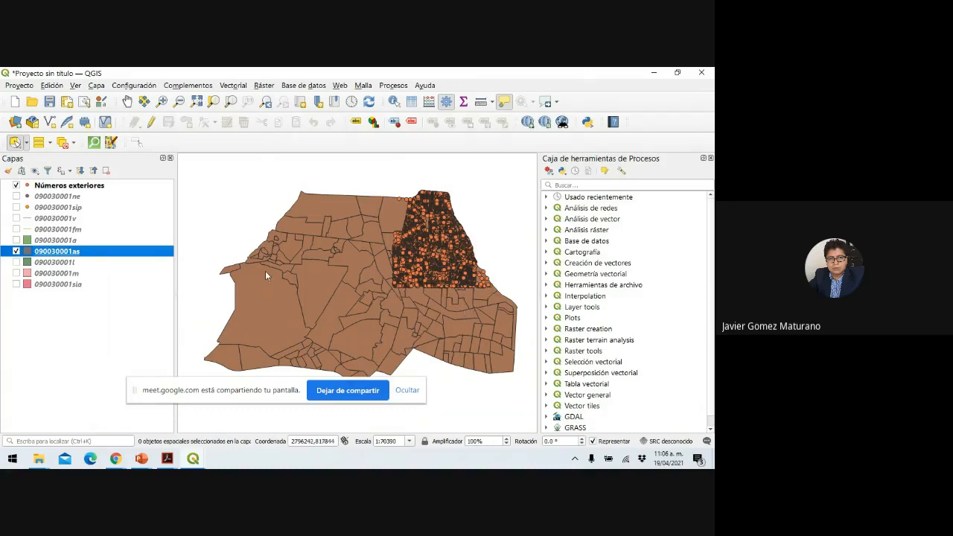
Move 090030001as above the address points and make its Simple fill transparent, showing only block outlines.
left_click_drag(52, 253, 49, 202)
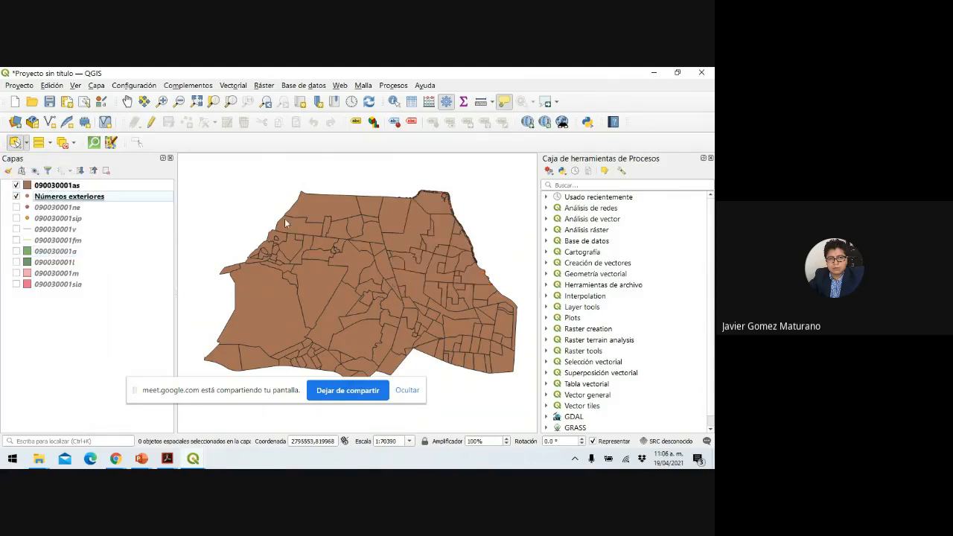
left_click(63, 187)
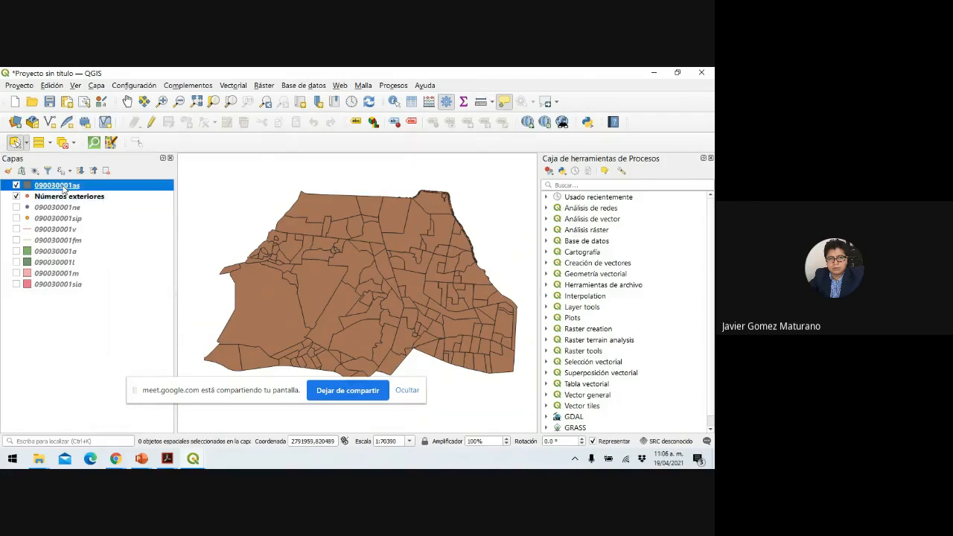
right_click(62, 186)
left_click(129, 438)
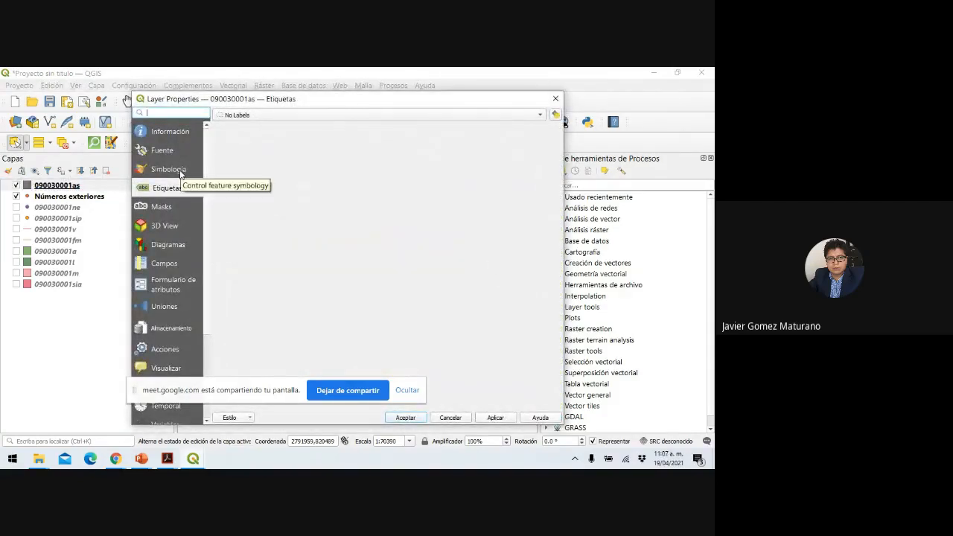
left_click(169, 169)
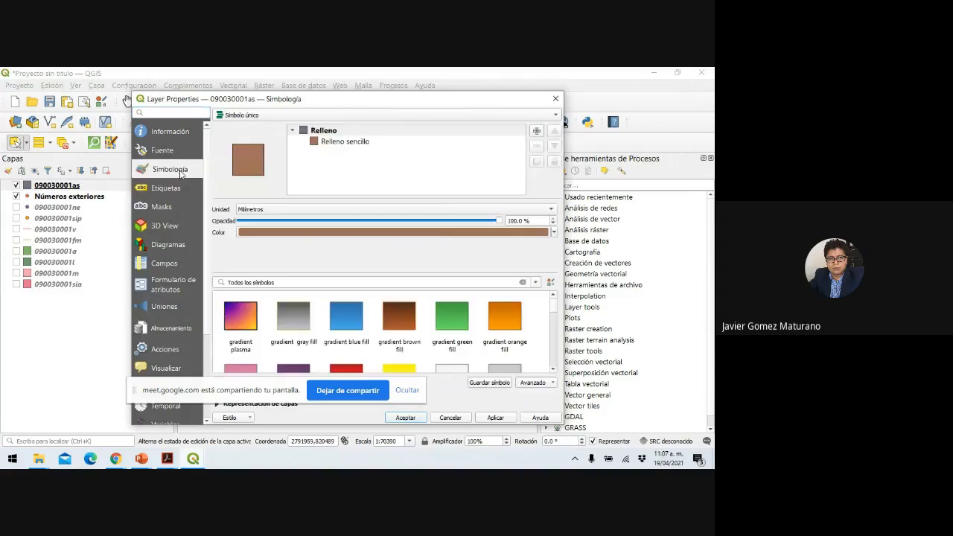
left_click(360, 142)
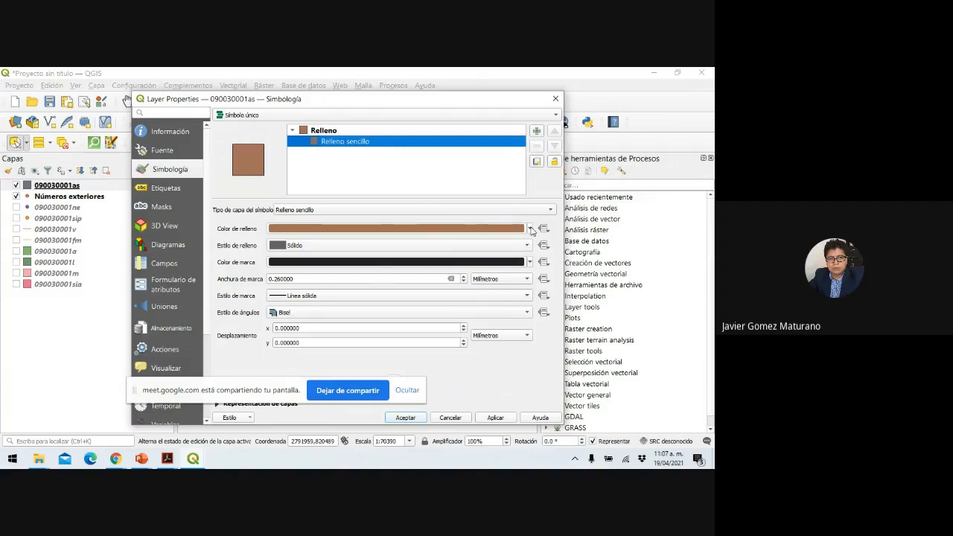
left_click(530, 229)
left_click(275, 225)
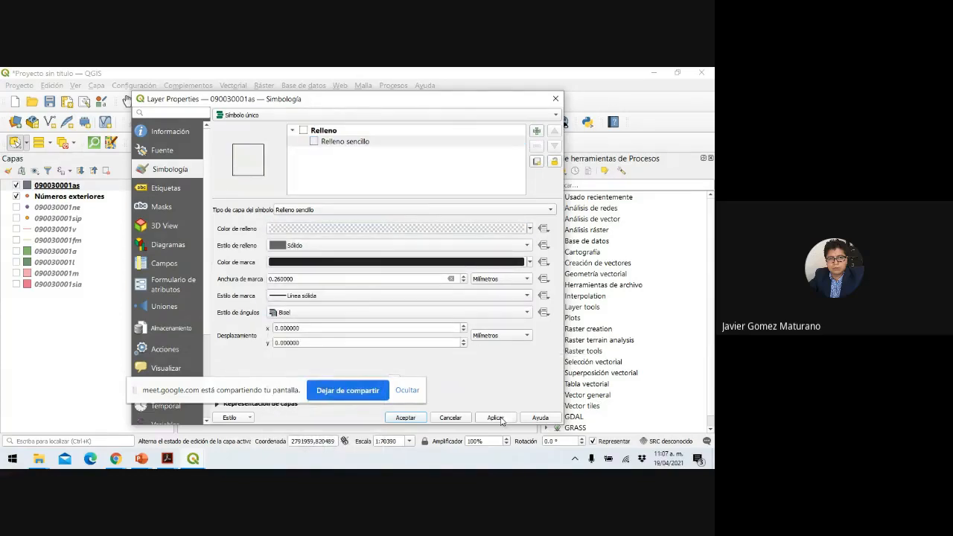
left_click(405, 417)
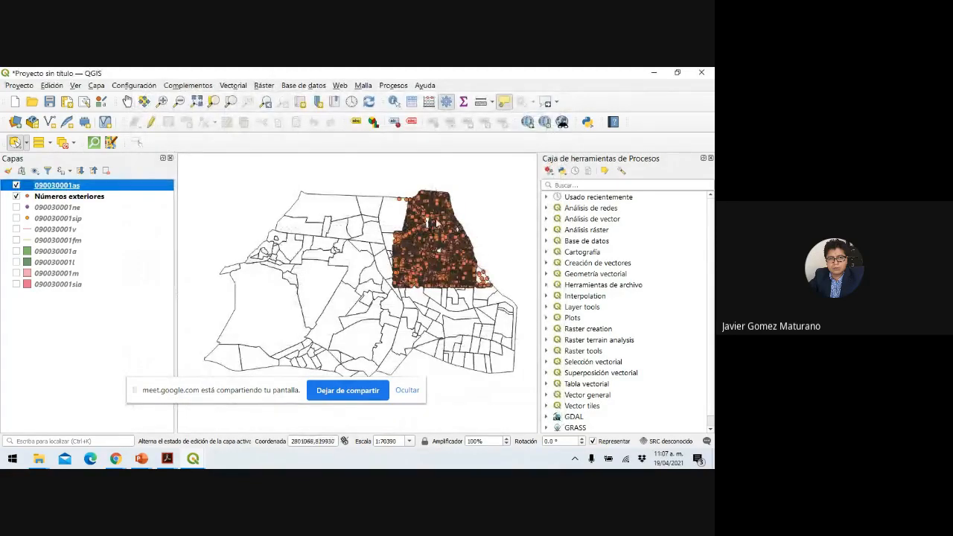
Zoom and pan the map to centre the cluster of address points, cancelling the radius selection.
scroll(466, 254, "up", 1)
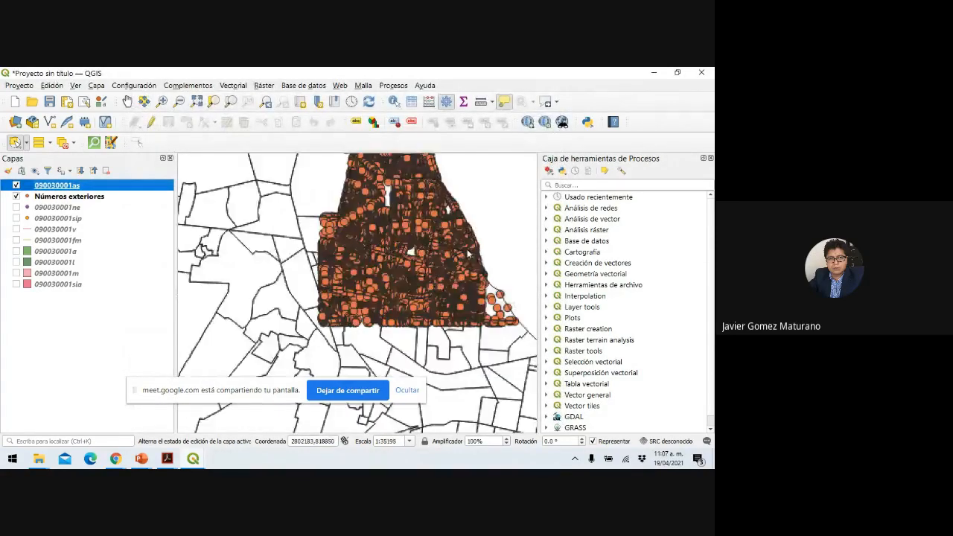
left_click(399, 280)
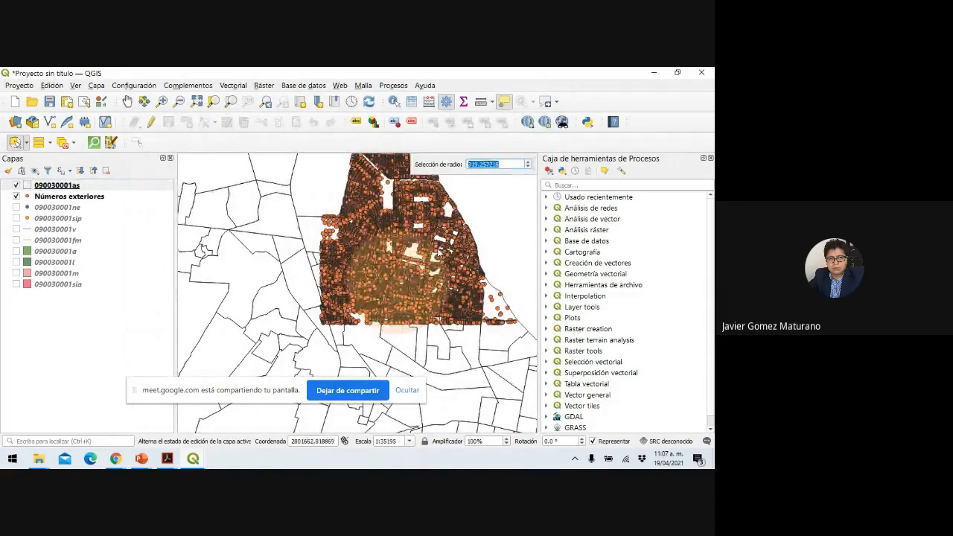
key("Escape")
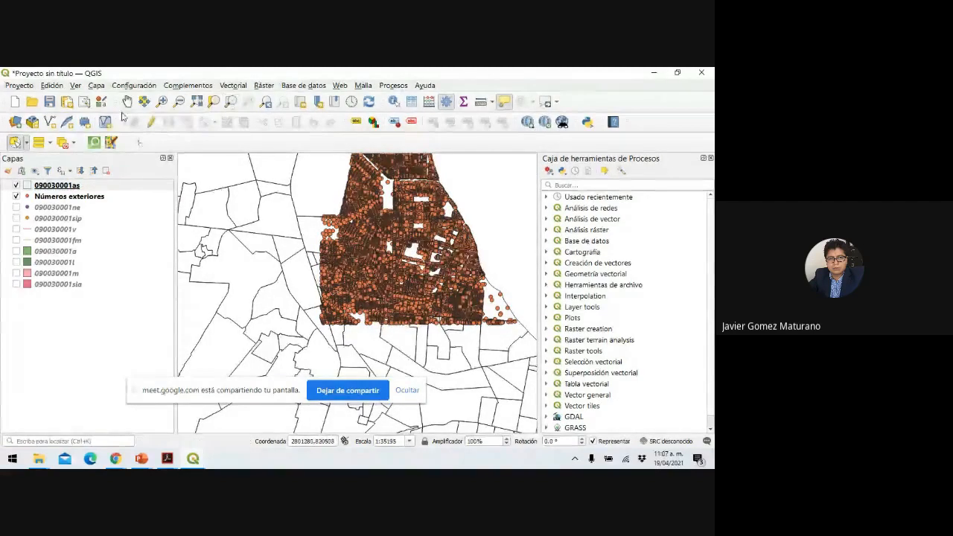
left_click(127, 102)
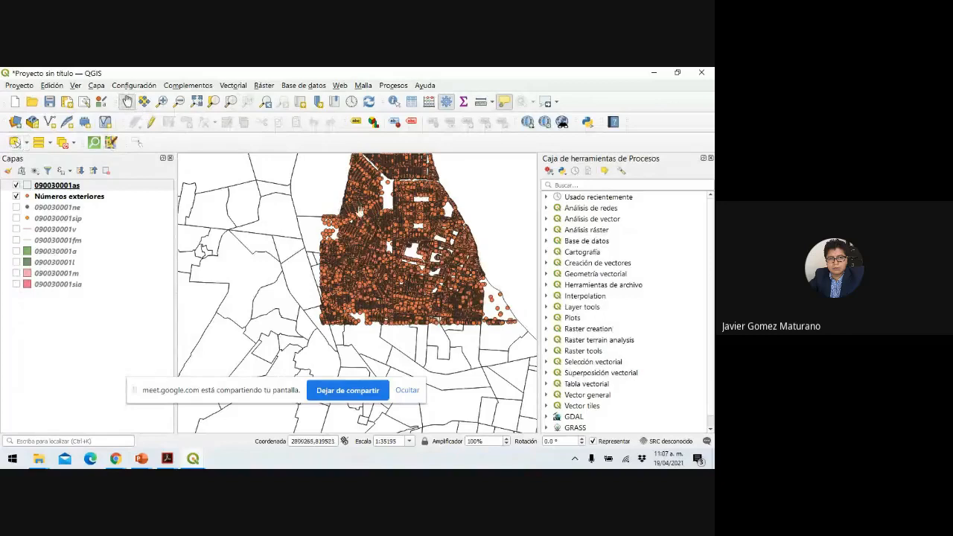
left_click_drag(395, 218, 367, 252)
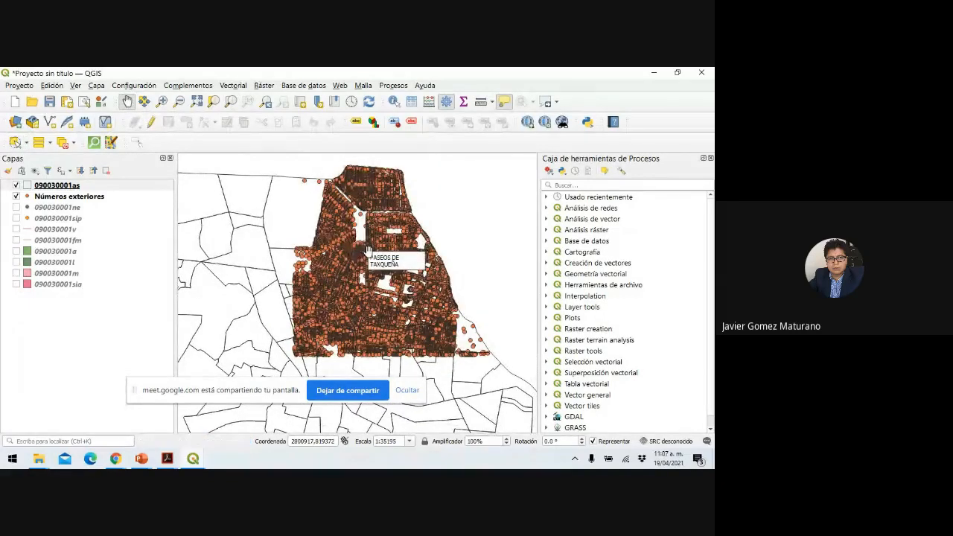
Deselect features on all layers and switch to selecting features by polygon.
left_click(74, 146)
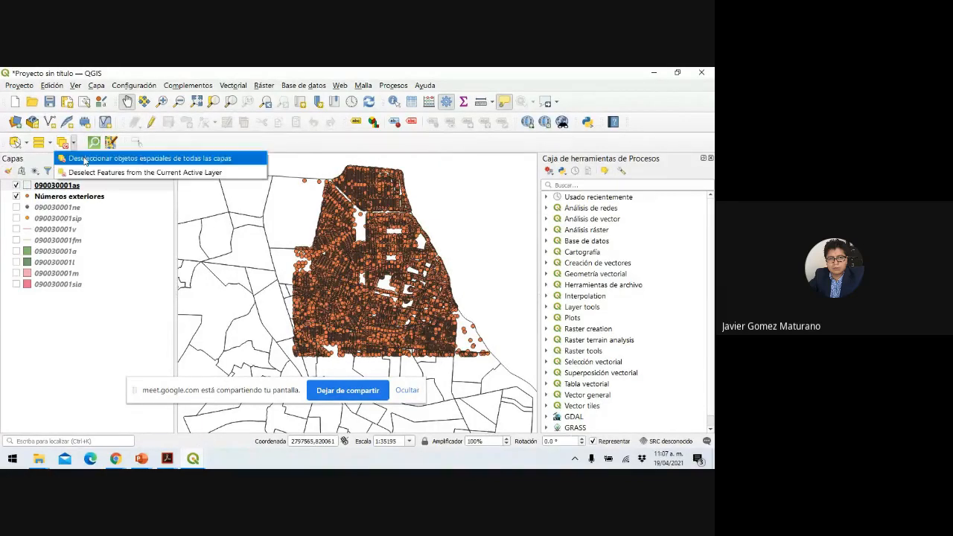
left_click(85, 158)
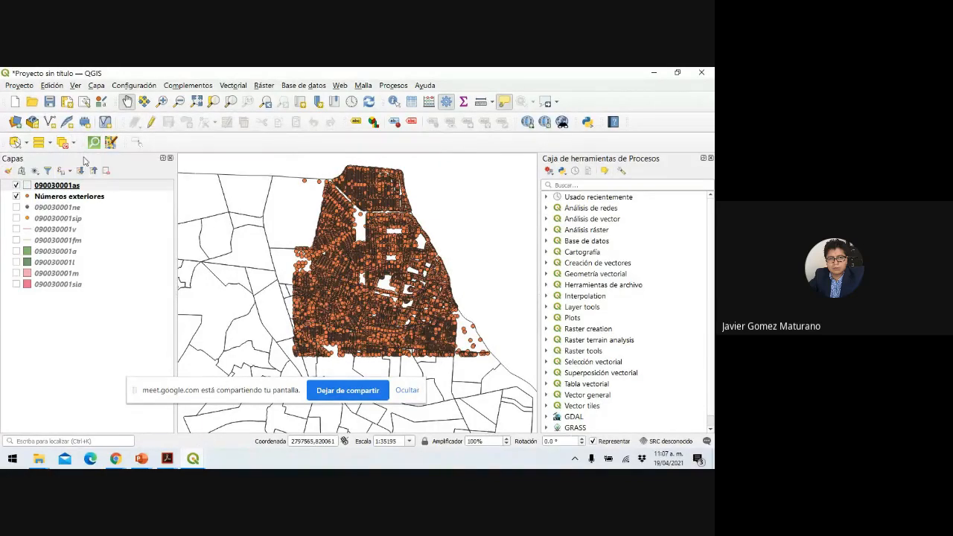
left_click(27, 143)
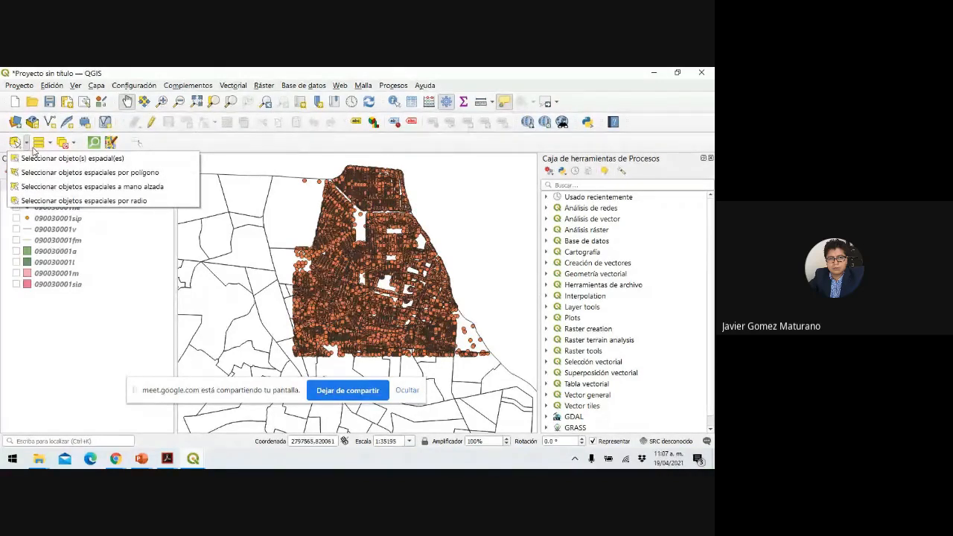
left_click(51, 175)
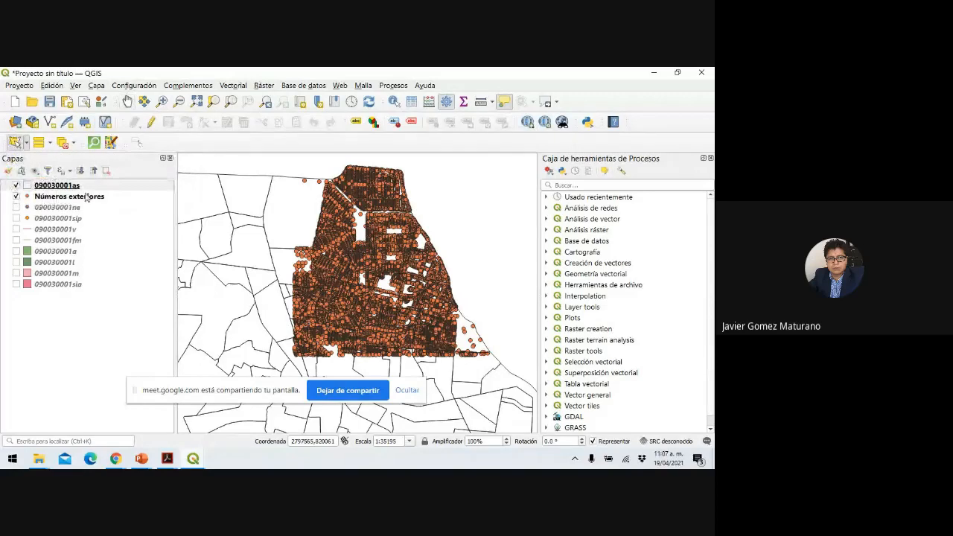
Draw a four-corner polygon around the address points to select 33 blocks of 090030001as.
left_click(292, 361)
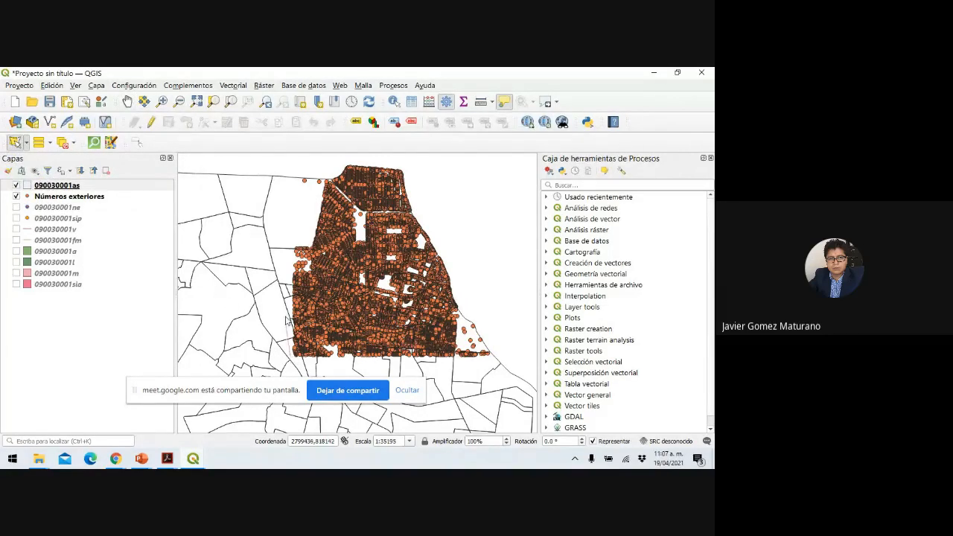
left_click(294, 171)
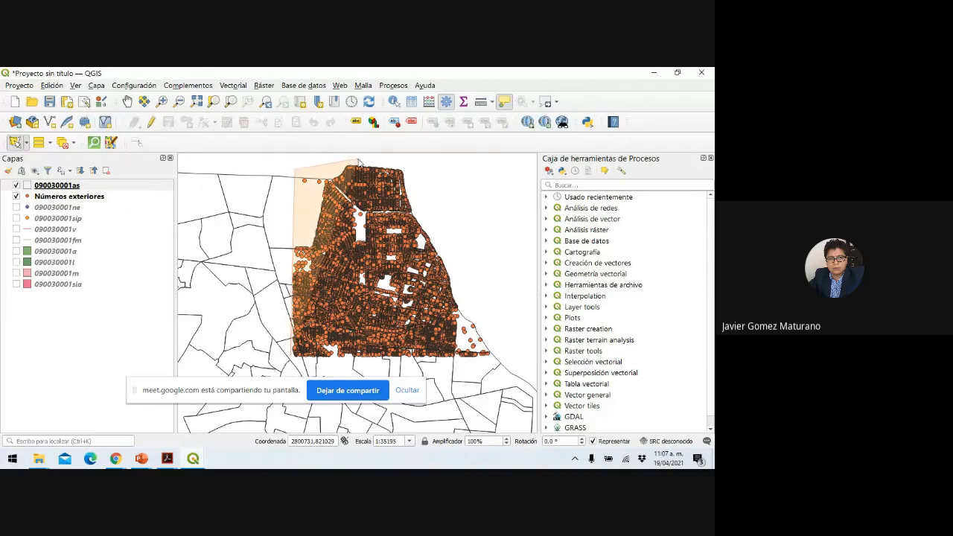
left_click(437, 166)
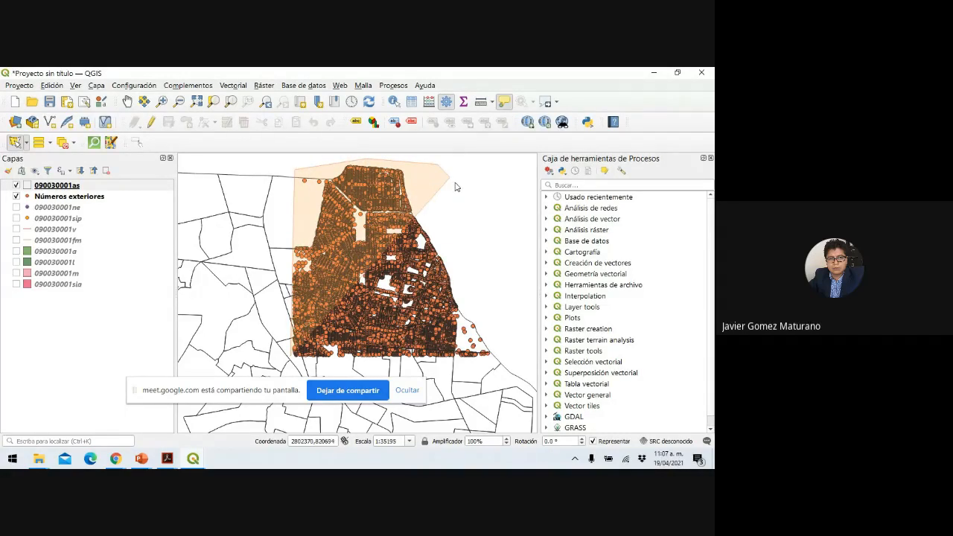
left_click(505, 362)
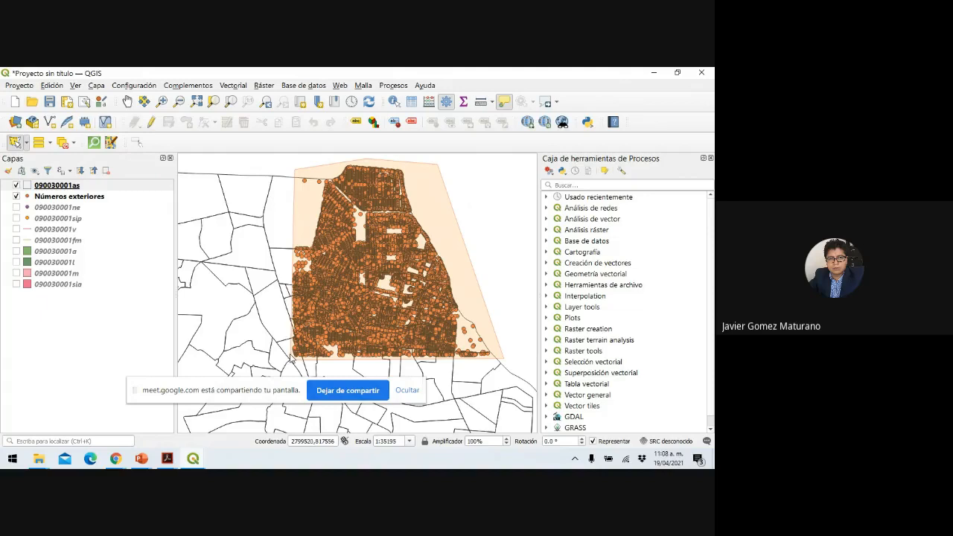
right_click(290, 359)
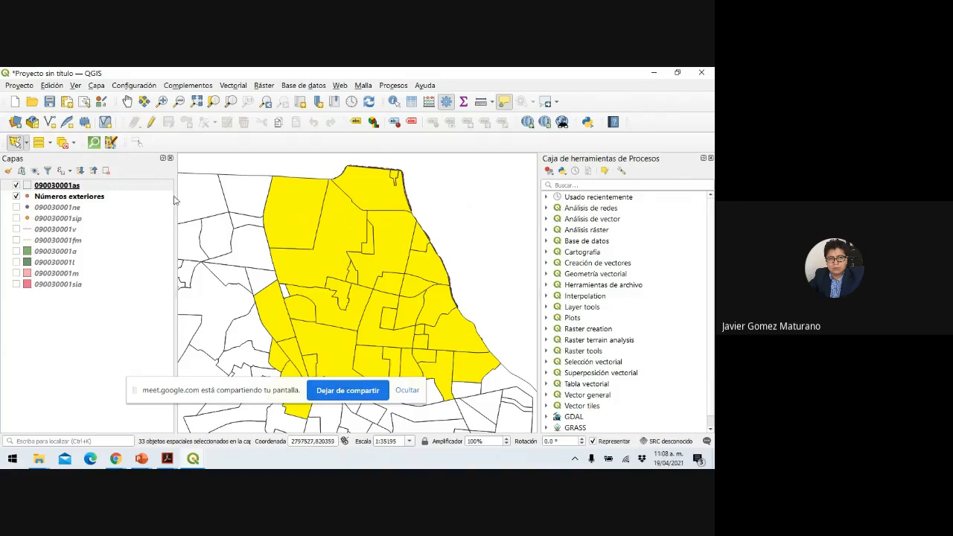
Show the Exportar options for 090030001as, then bring up the Presentación1 PowerPoint presentation.
right_click(73, 189)
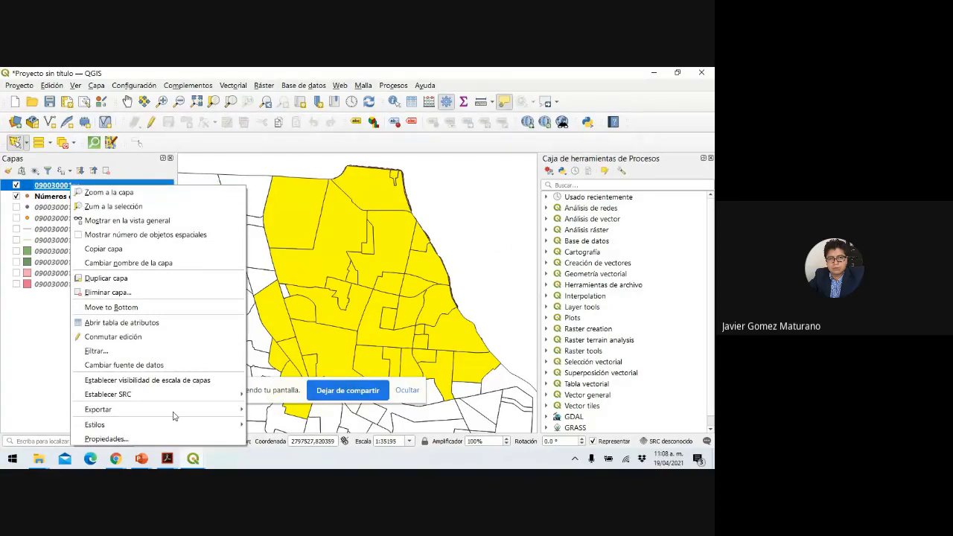
mouse_move(174, 410)
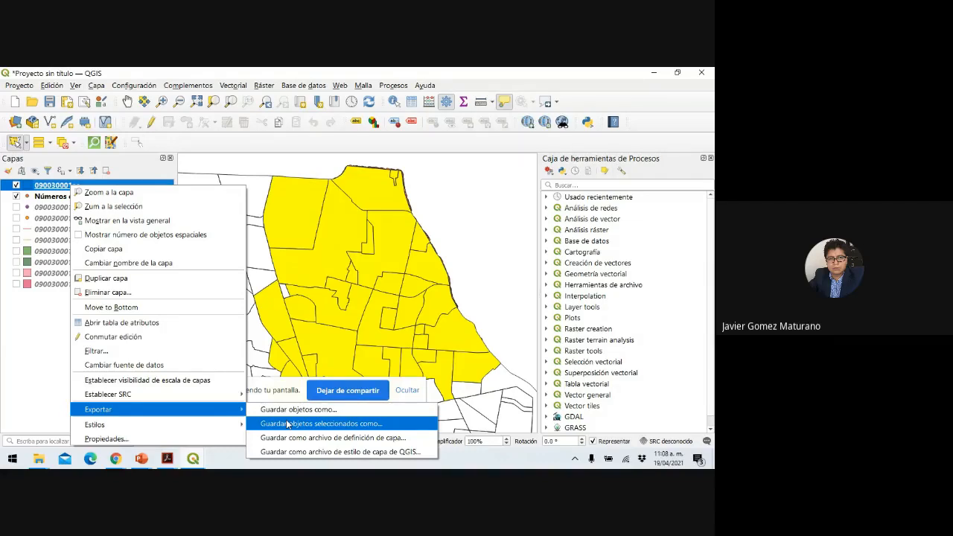
left_click(143, 460)
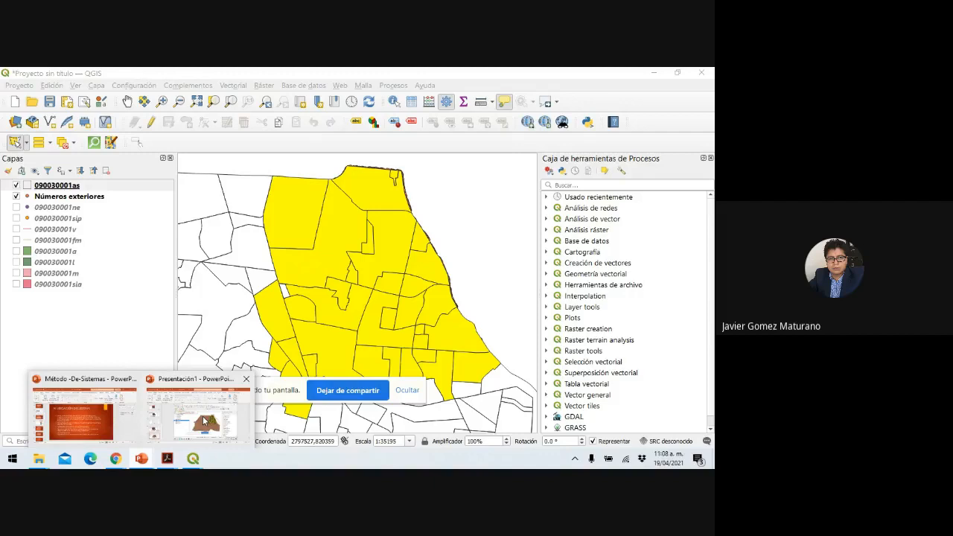
left_click(203, 416)
left_click(85, 145)
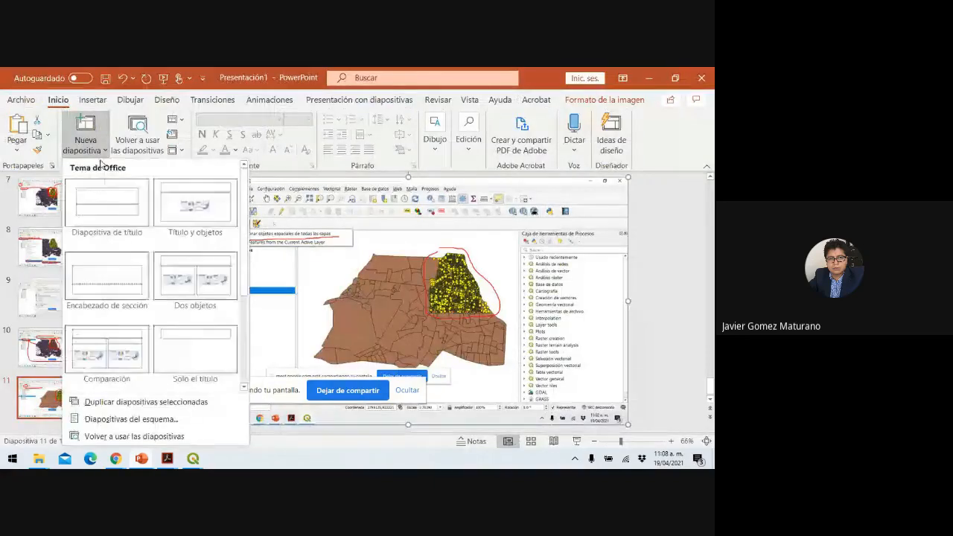
Add title-only slide 12 holding the pasted QGIS export-options screenshot and present it.
left_click(181, 349)
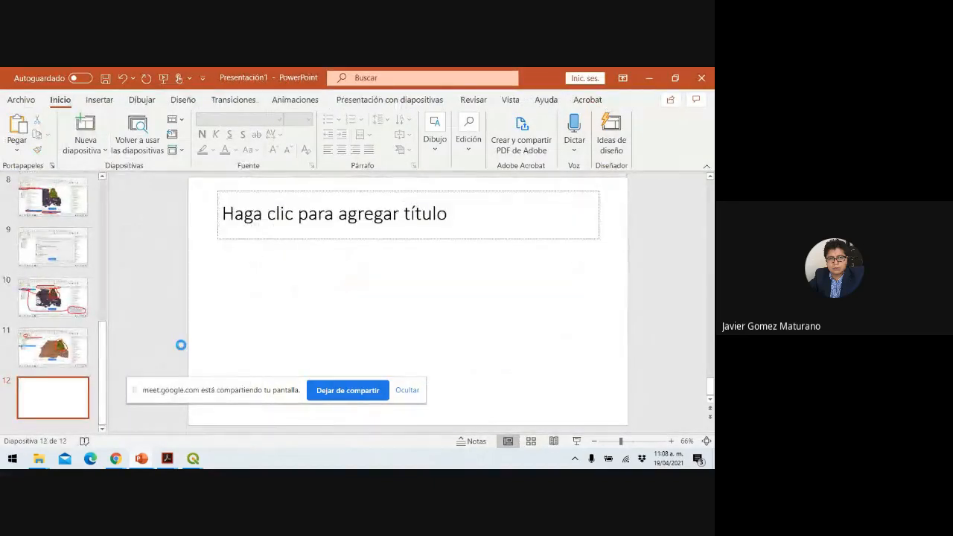
key("ctrl+v")
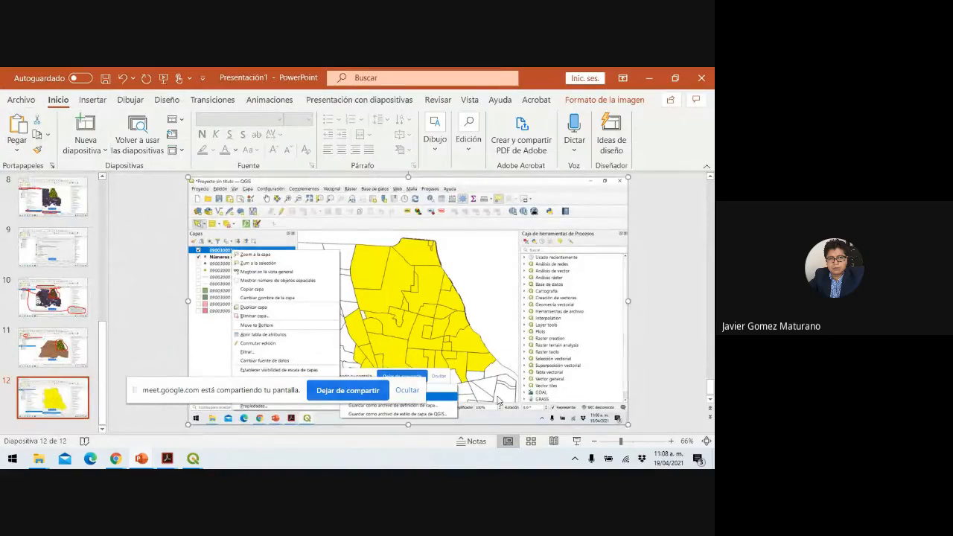
left_click(578, 441)
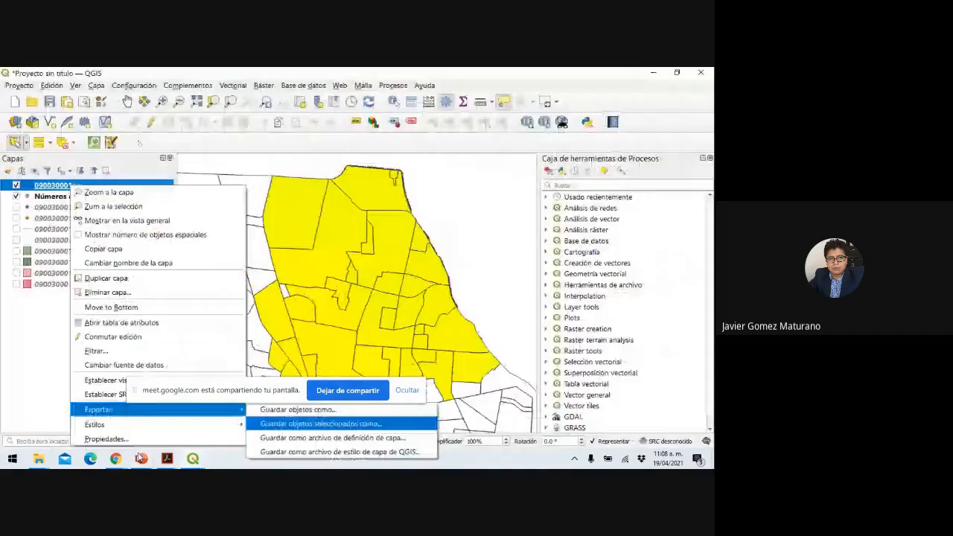
Mark the layer name and the export-selected-features option in red pen, keeping the ink.
left_click(49, 458)
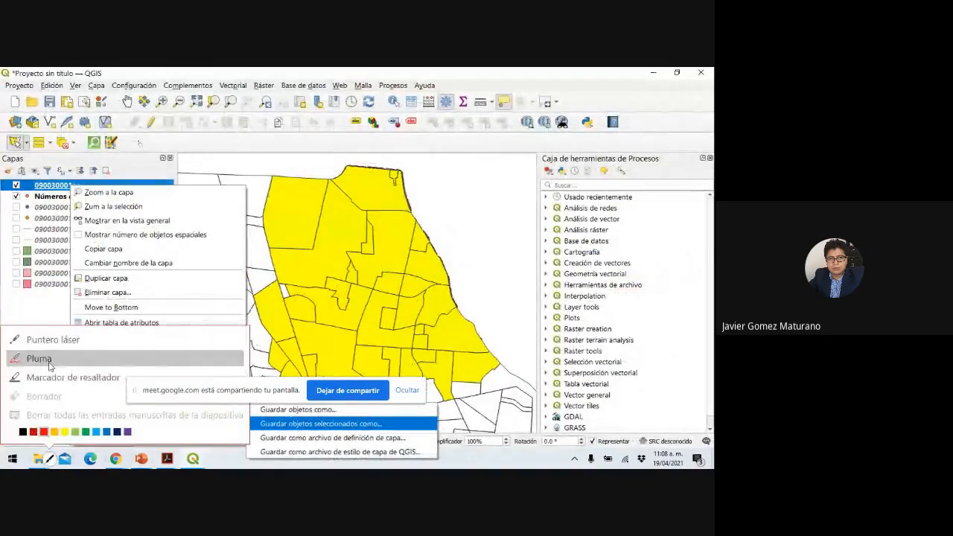
left_click(41, 359)
mouse_move(30, 180)
left_mouse_down()
mouse_move(61, 190)
mouse_move(60, 177)
mouse_move(71, 191)
mouse_move(72, 402)
left_mouse_up()
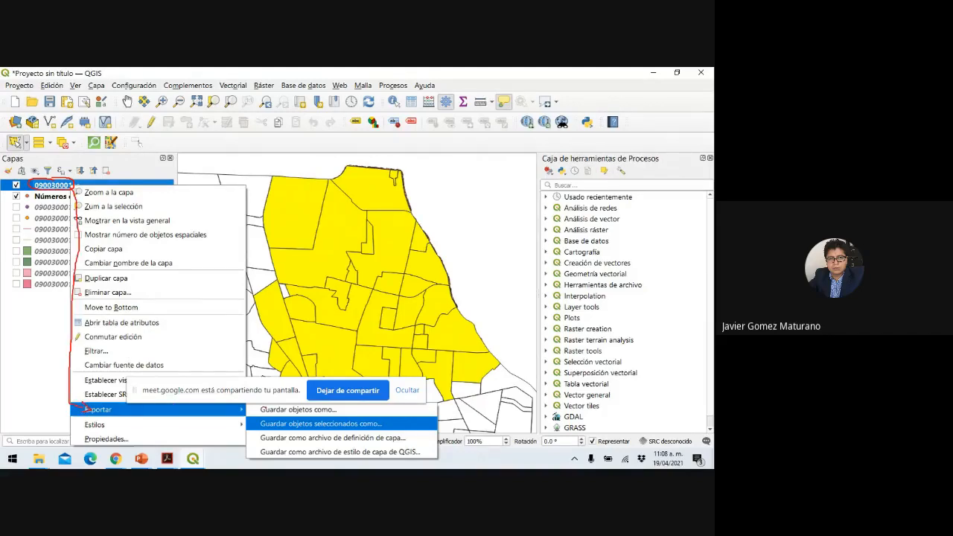
mouse_move(254, 423)
left_mouse_down()
mouse_move(338, 440)
mouse_move(403, 429)
left_mouse_up()
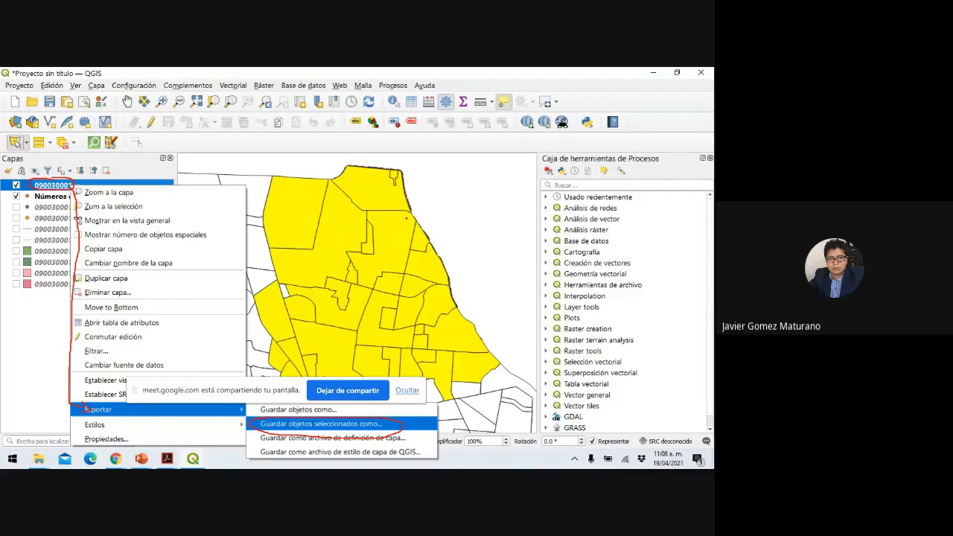
key("Escape")
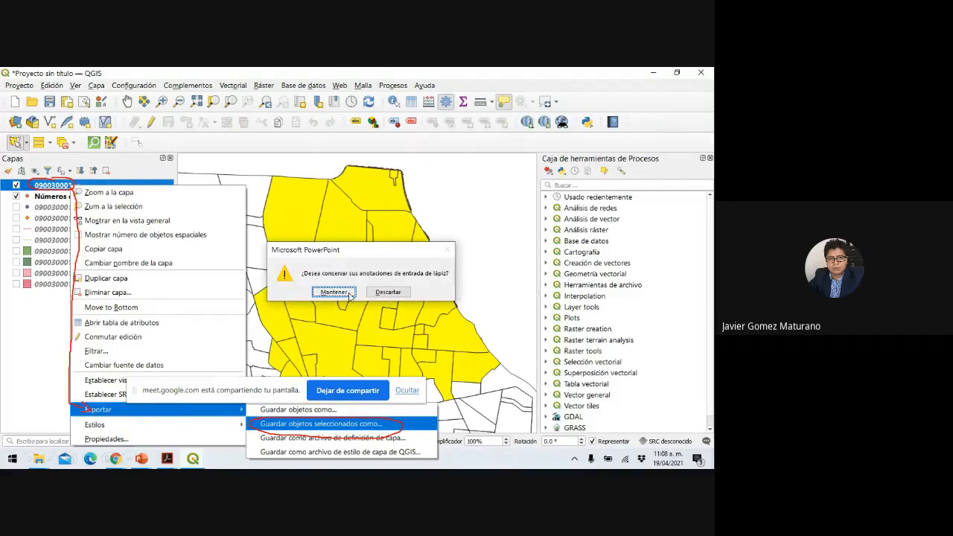
left_click(342, 293)
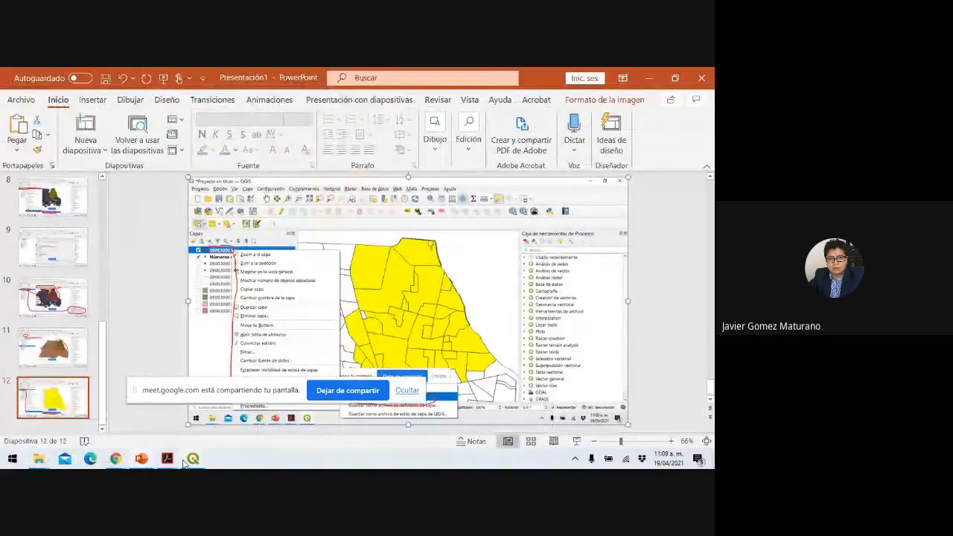
Save the selected 090030001as features as 'Colonias del estudio' in EPSG:32614, WGS 84 / UTM zone 14N.
left_click(185, 429)
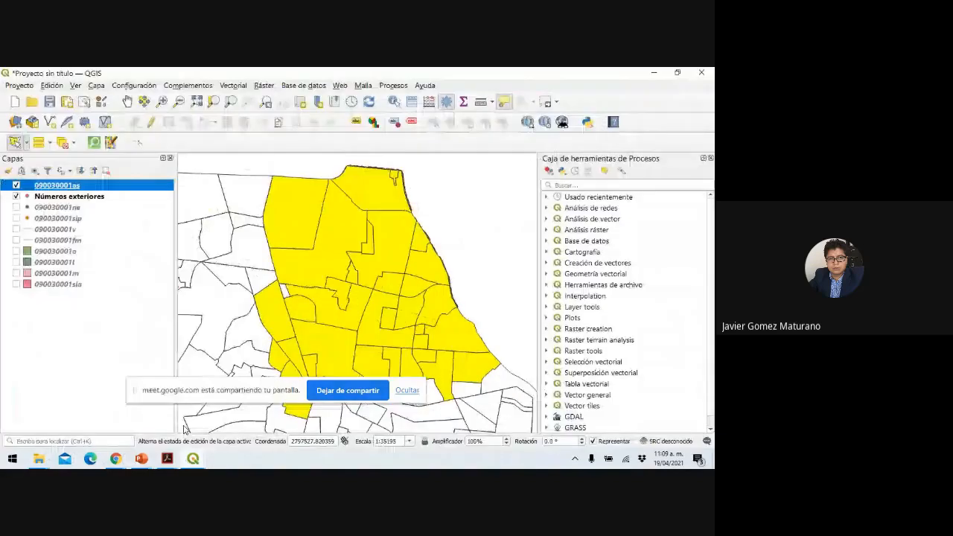
right_click(95, 186)
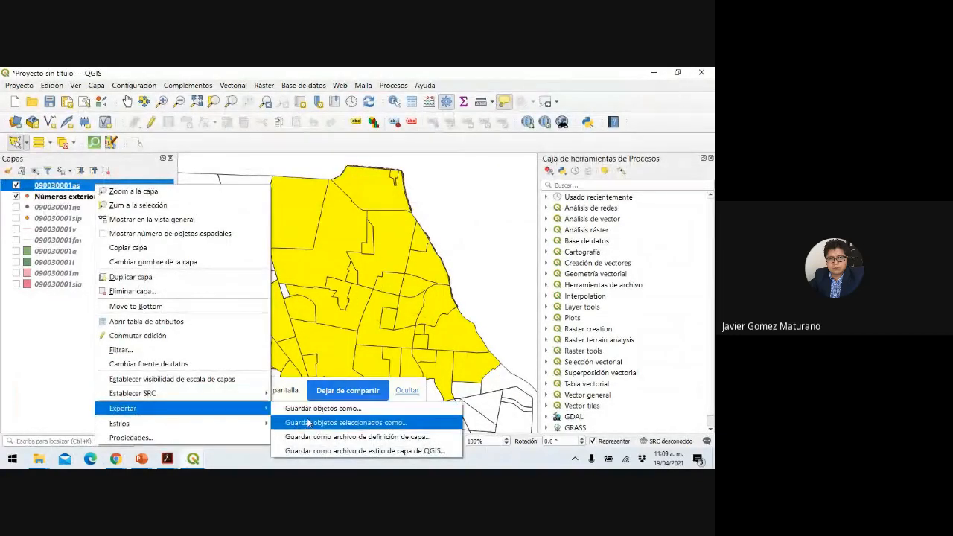
left_click(309, 423)
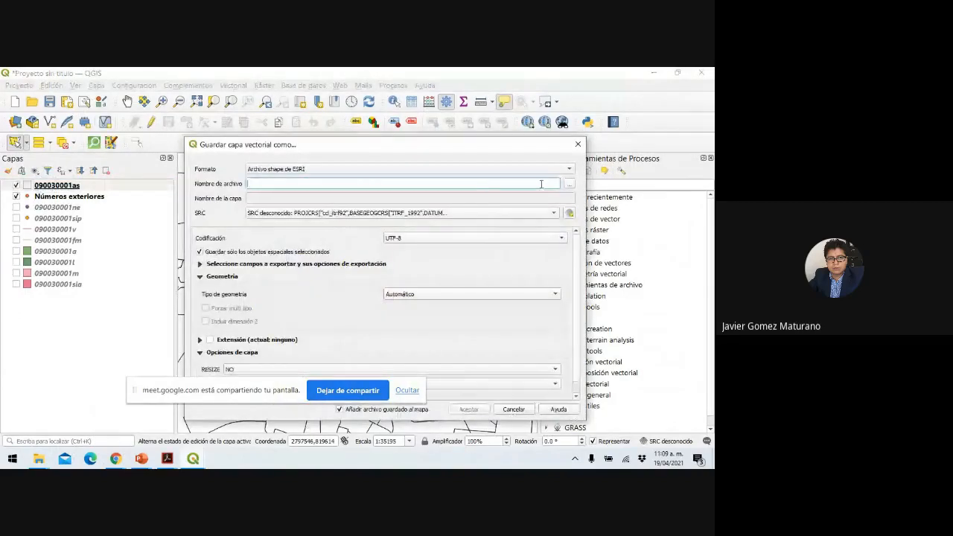
left_click(572, 184)
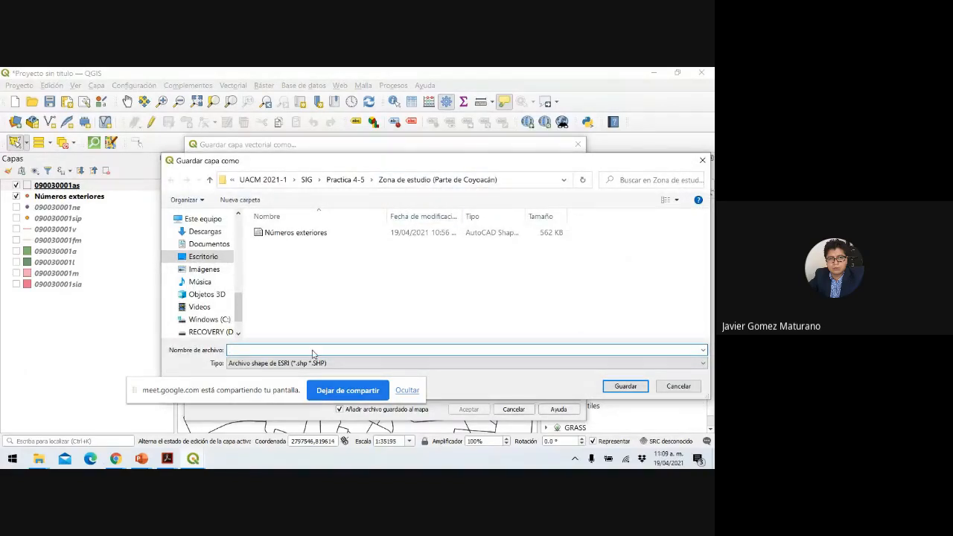
type("Colonias del estudio")
left_click(626, 386)
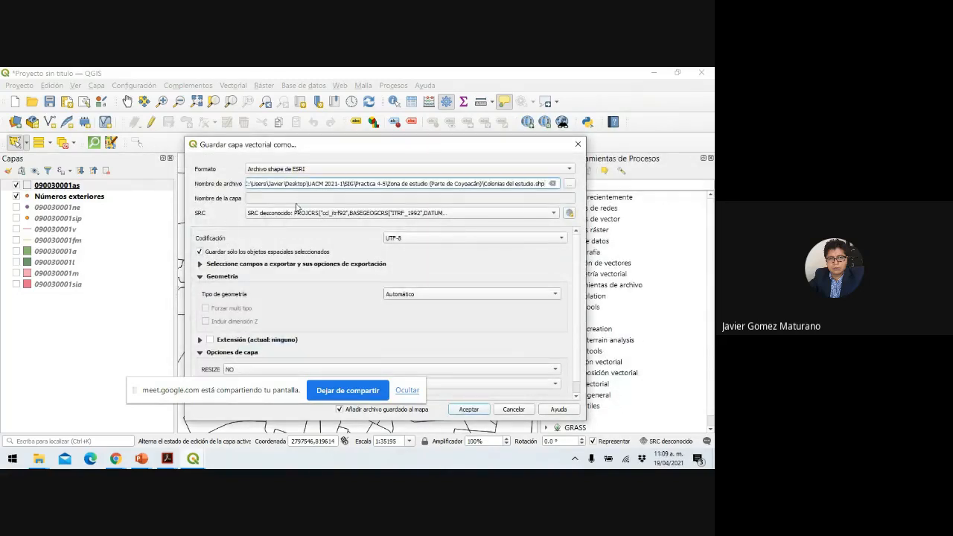
left_click(554, 214)
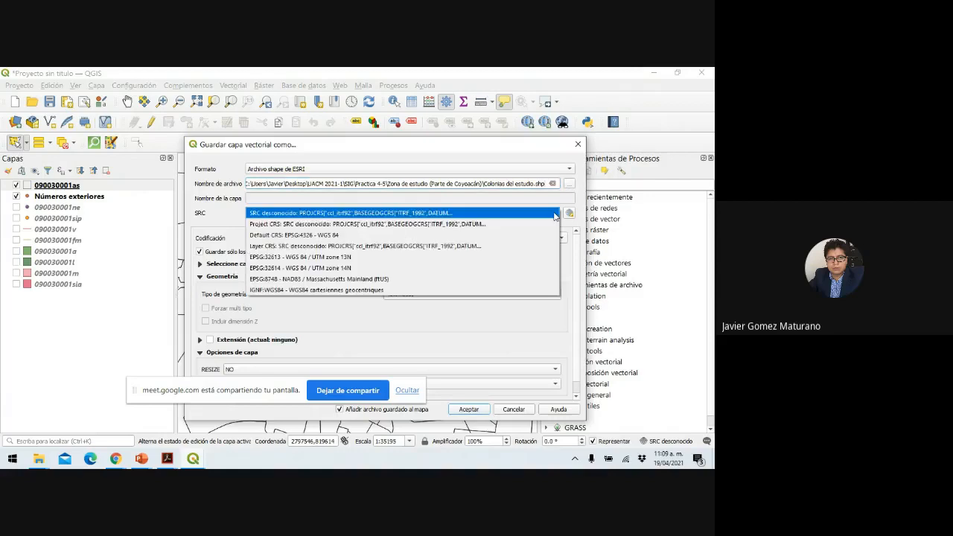
left_click(497, 268)
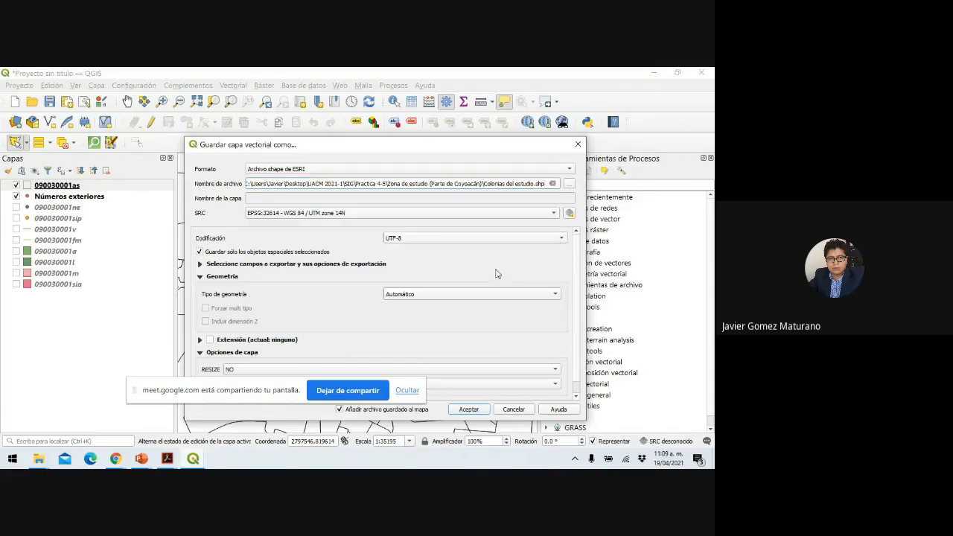
left_click(479, 413)
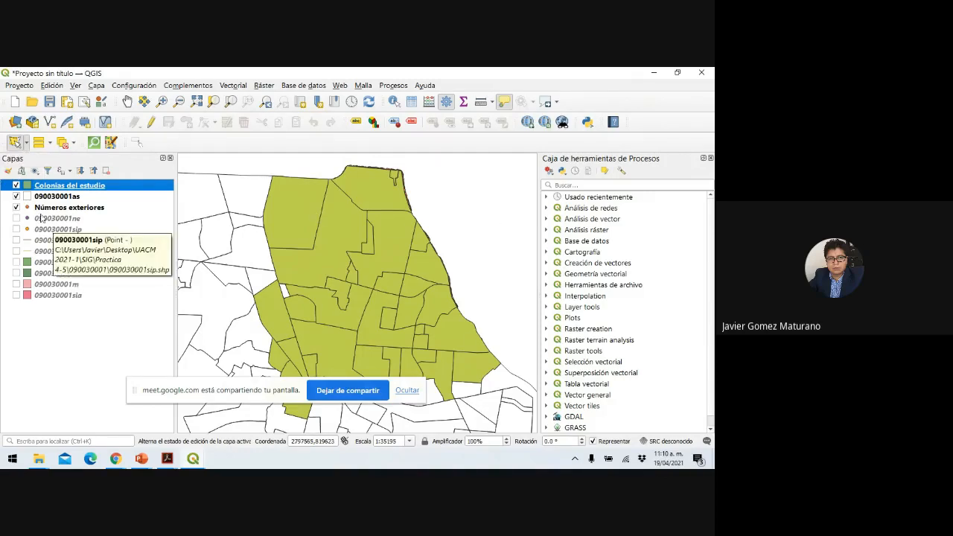
Uncheck 090030001as and Números exteriores, leaving only the Colonias del estudio blocks visible.
left_click(16, 195)
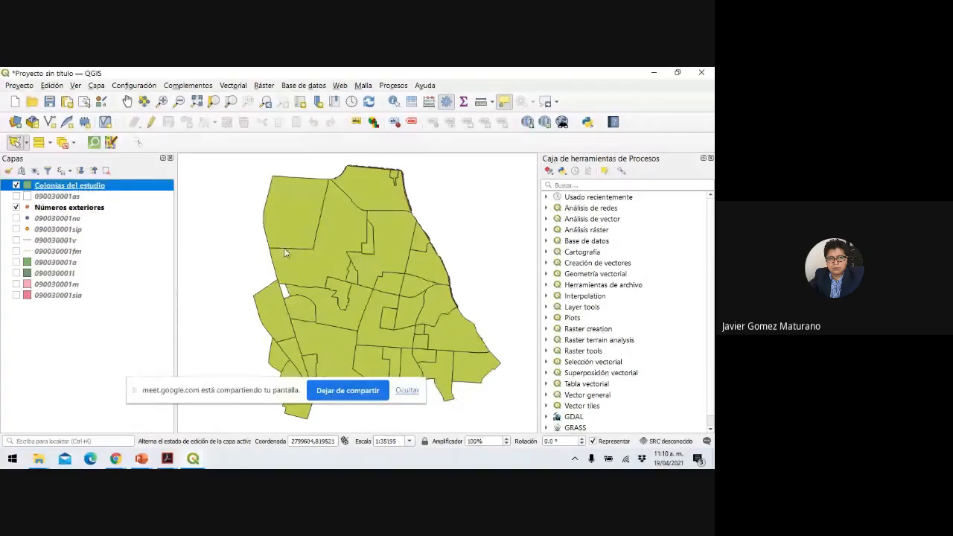
mouse_move(333, 276)
mouse_move(345, 233)
left_click(16, 208)
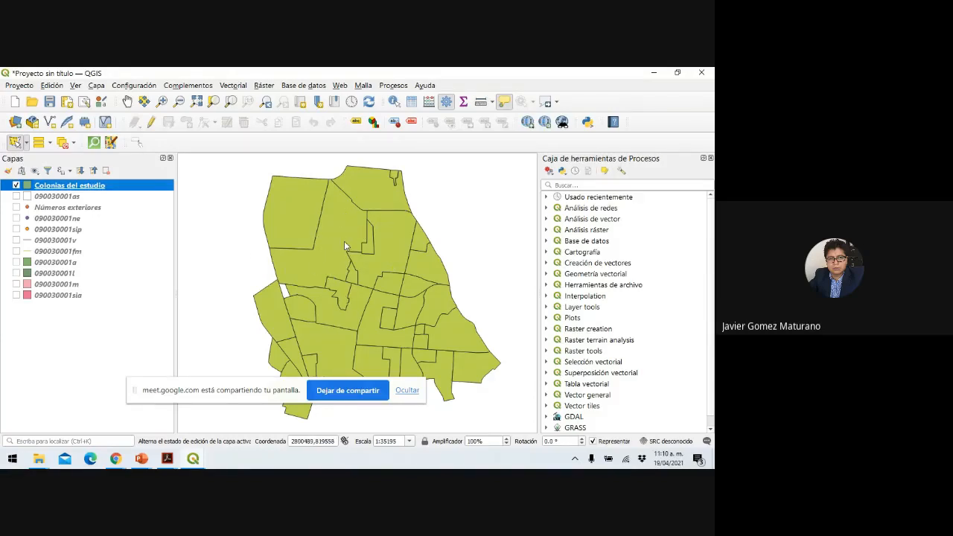
mouse_move(345, 244)
Browse the Vectorial menu's tool submenus, then bring up Presentación1 in PowerPoint.
left_click(234, 86)
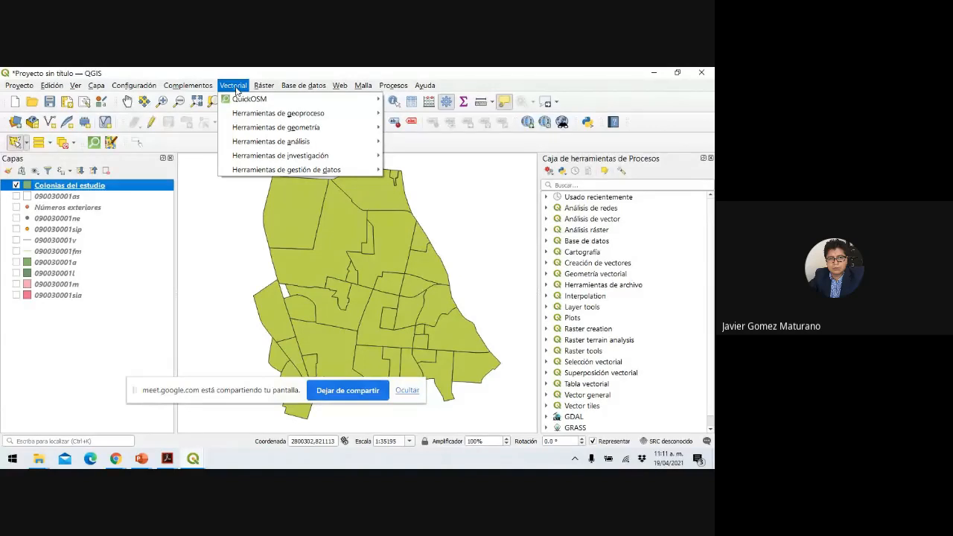
mouse_move(243, 114)
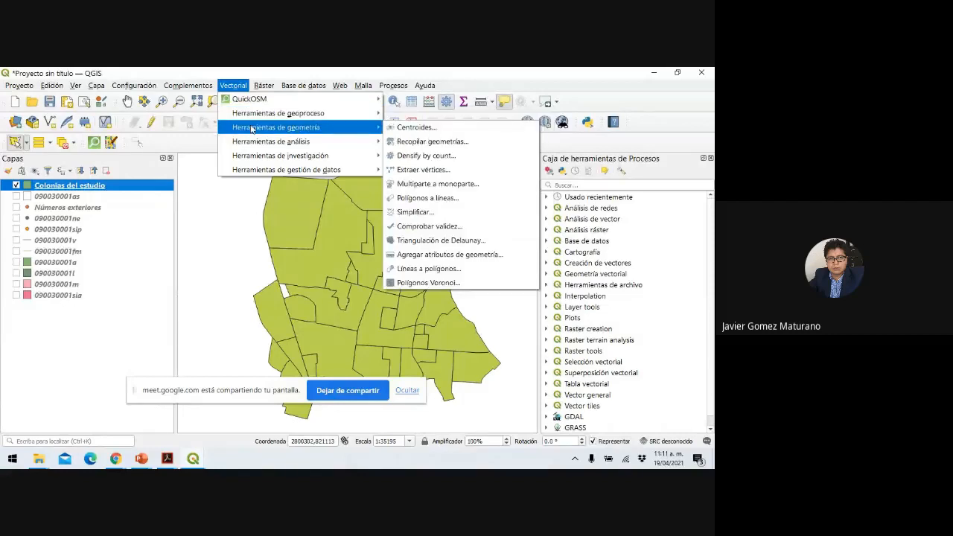
mouse_move(252, 142)
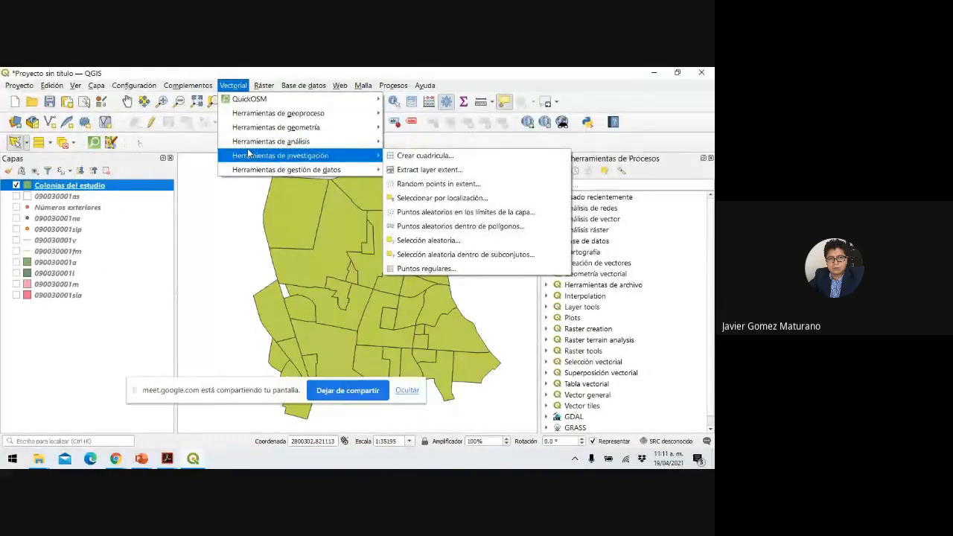
mouse_move(251, 171)
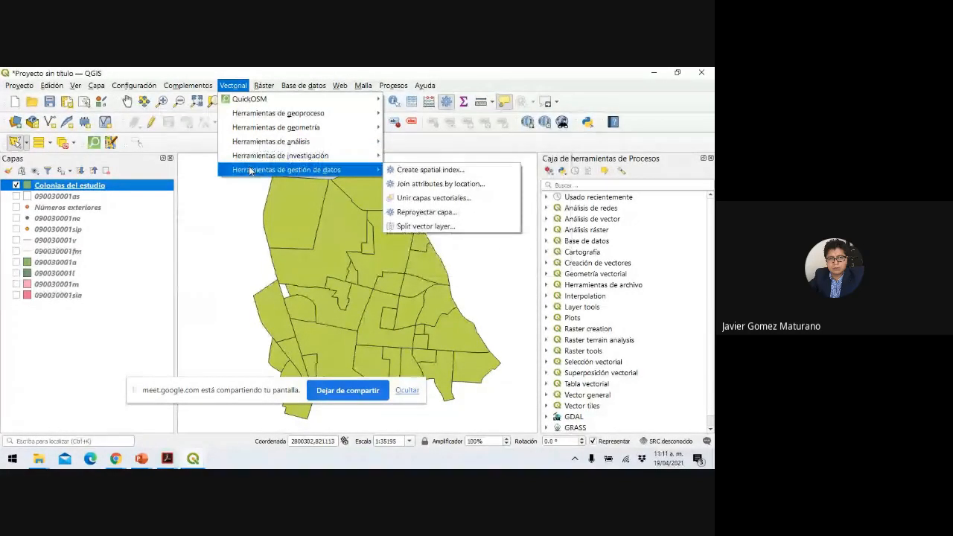
mouse_move(277, 118)
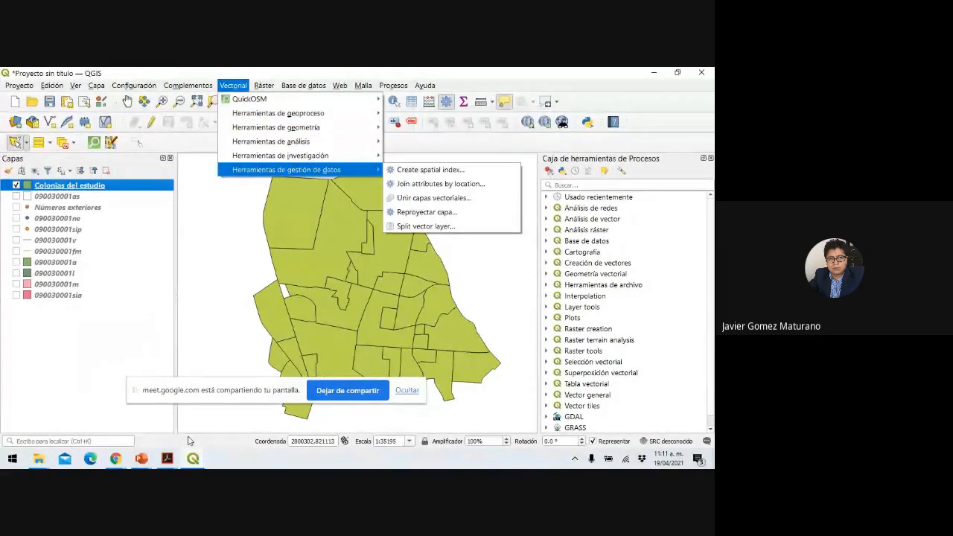
left_click(141, 458)
left_click(97, 409)
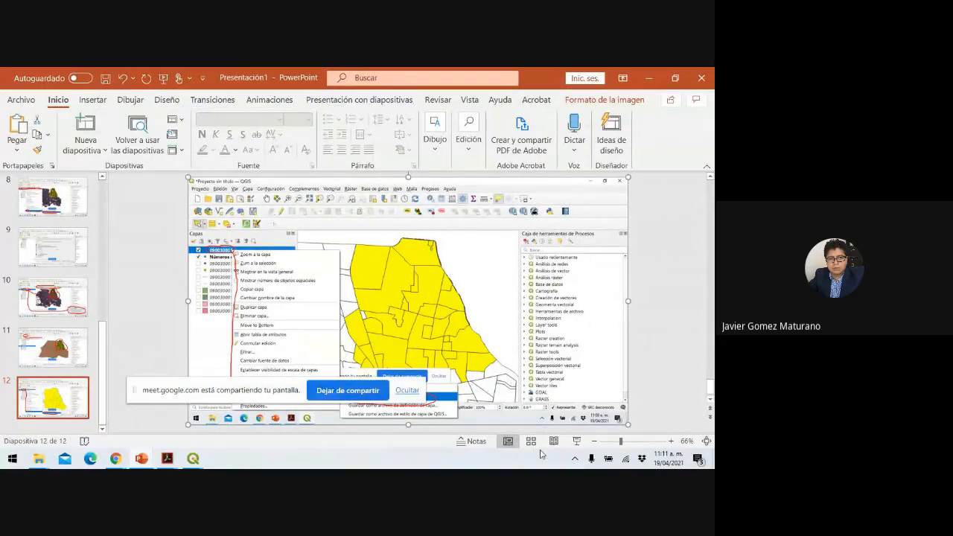
Add title-only slide 13 with the pasted screenshot of QGIS's geoprocessing tools, then present it.
left_click(577, 440)
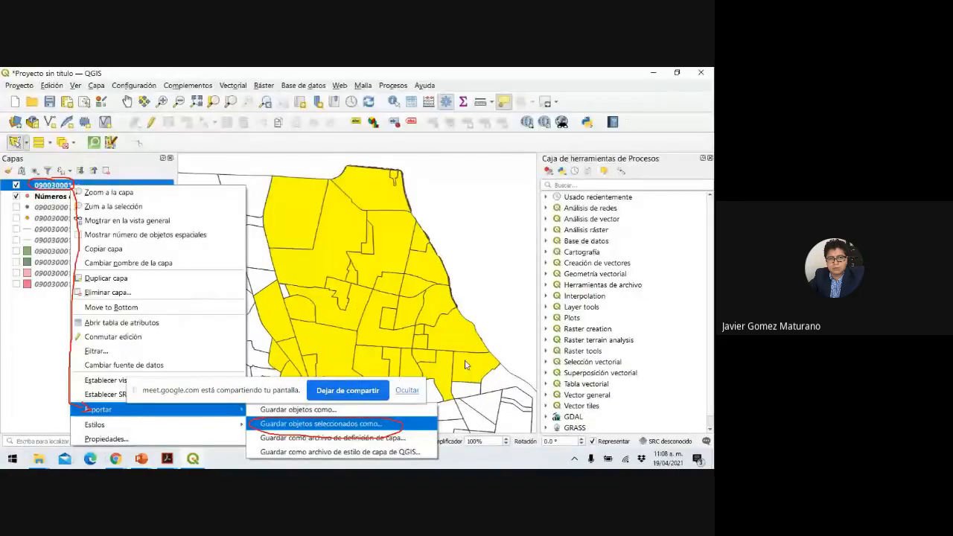
key("Escape")
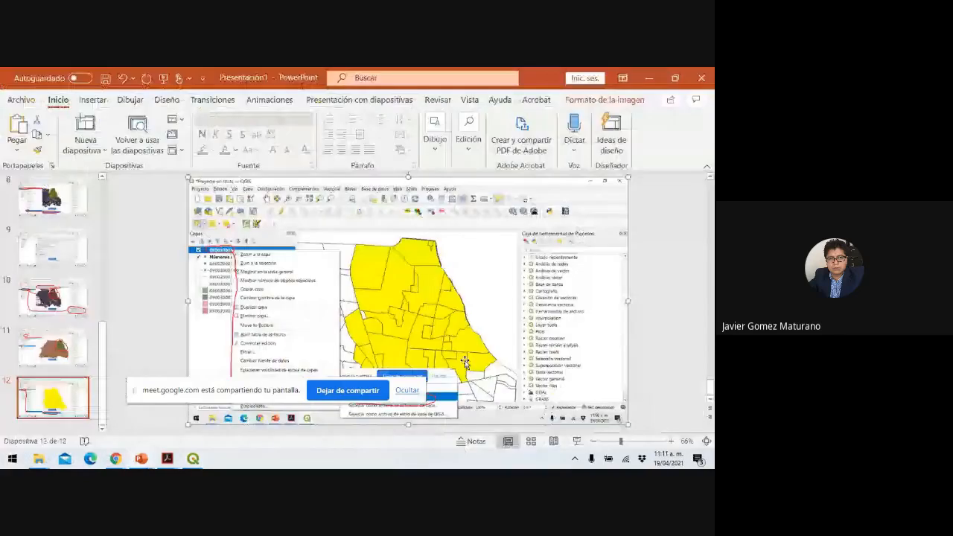
left_click(93, 149)
left_click(177, 344)
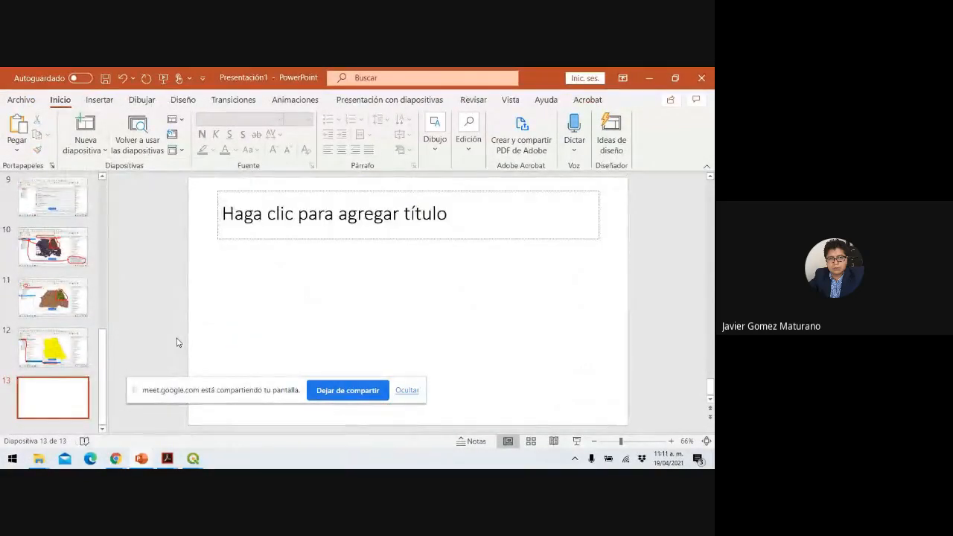
key("ctrl+v")
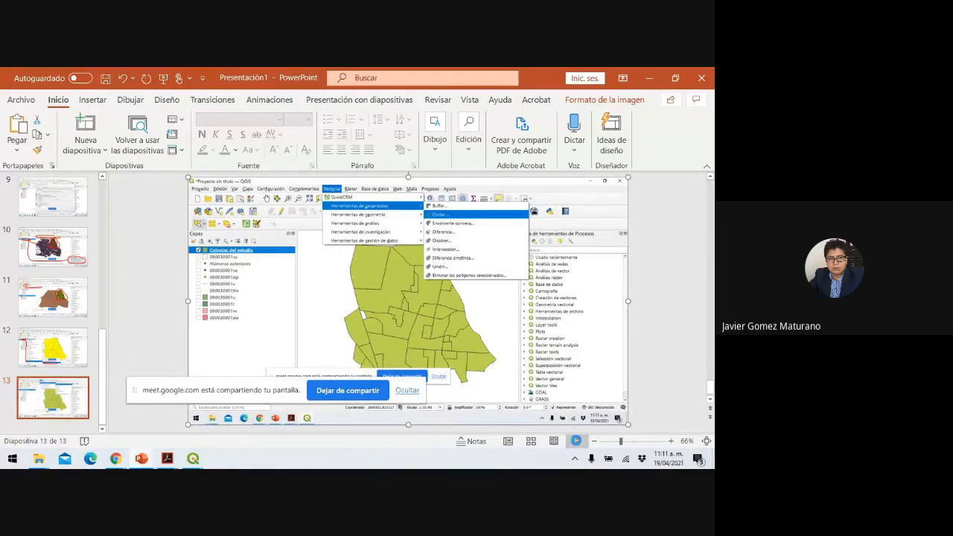
left_click(575, 441)
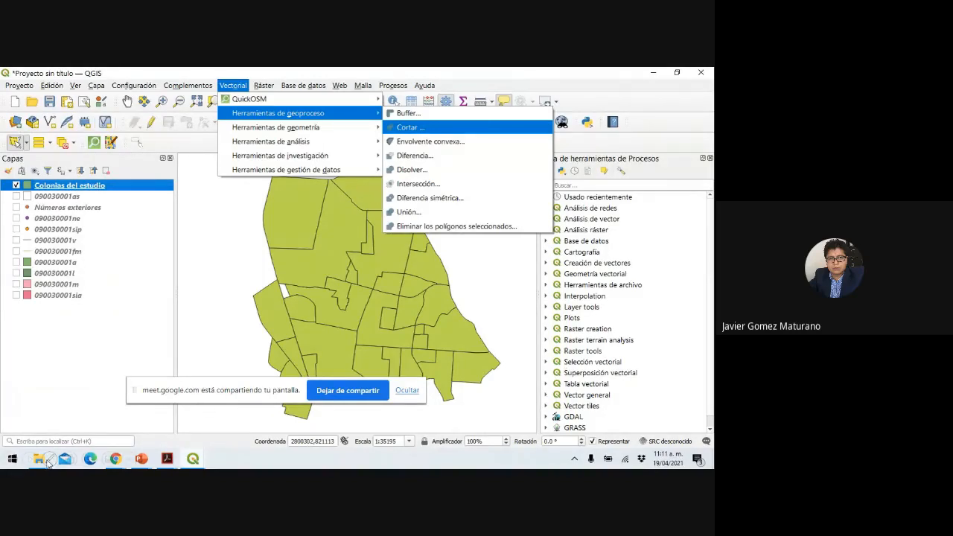
Mark Vectorial, the geoprocessing tools entry and Cortar in red pen.
left_click(49, 461)
left_click(51, 363)
mouse_move(226, 72)
left_mouse_down()
mouse_move(201, 90)
mouse_move(260, 81)
mouse_move(231, 69)
mouse_move(211, 75)
left_mouse_up()
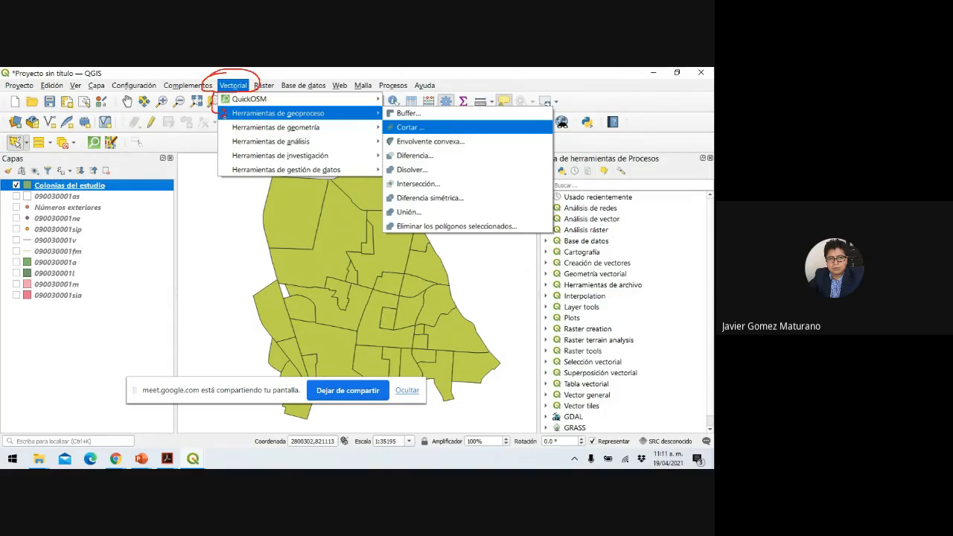
left_click_drag(223, 116, 273, 119)
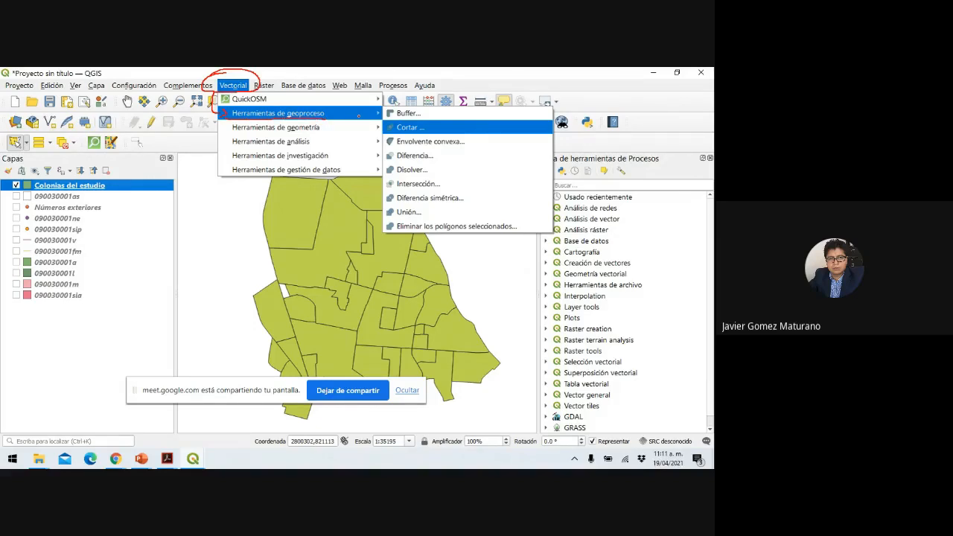
mouse_move(409, 119)
left_mouse_down()
mouse_move(396, 119)
mouse_move(393, 137)
mouse_move(533, 131)
mouse_move(402, 121)
left_mouse_up()
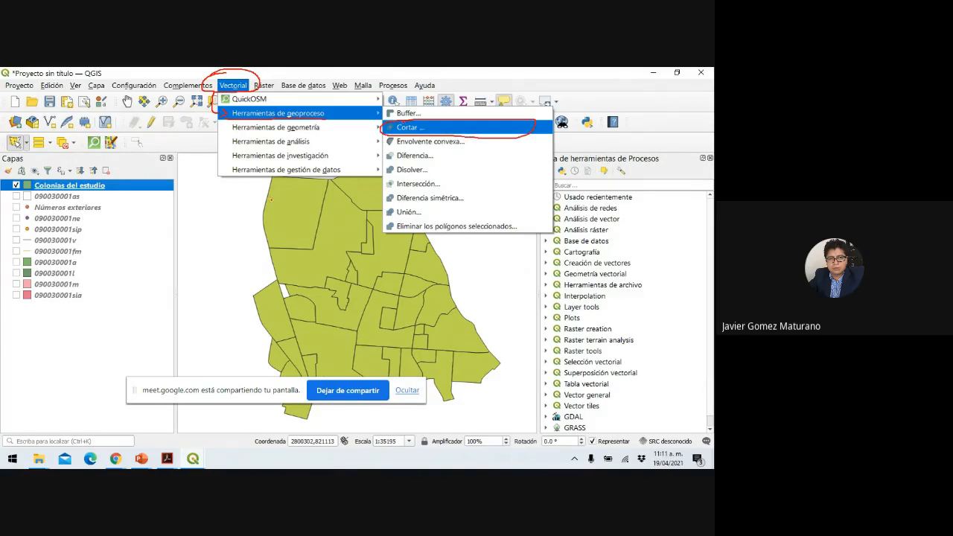
Outline the study area and mark the unneeded 090030001 layers in red, then end the slideshow.
mouse_move(259, 196)
left_mouse_down()
mouse_move(243, 365)
mouse_move(251, 378)
mouse_move(428, 423)
mouse_move(499, 395)
mouse_move(443, 243)
left_mouse_up()
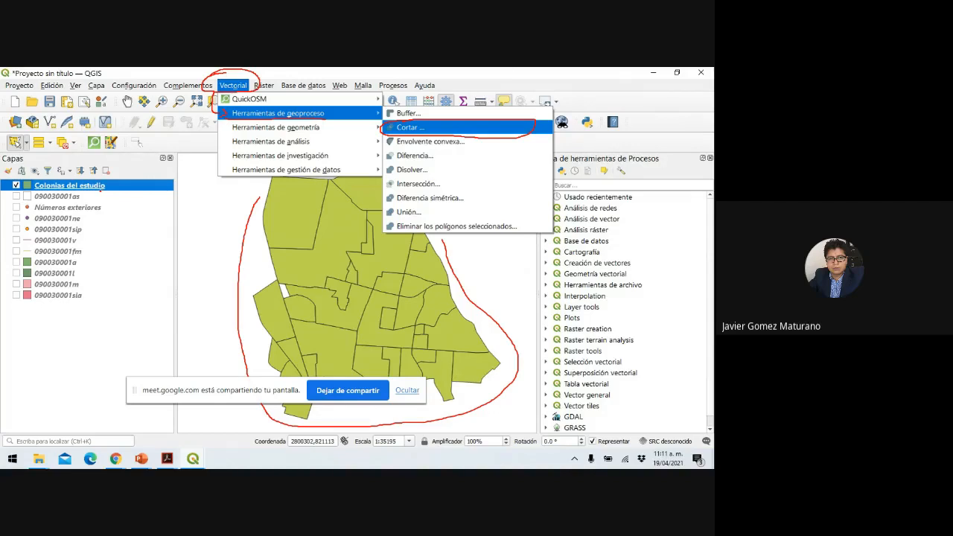
mouse_move(33, 240)
left_mouse_down()
mouse_move(83, 239)
mouse_move(73, 266)
mouse_move(91, 265)
mouse_move(65, 290)
mouse_move(81, 290)
mouse_move(59, 299)
mouse_move(86, 298)
left_mouse_up()
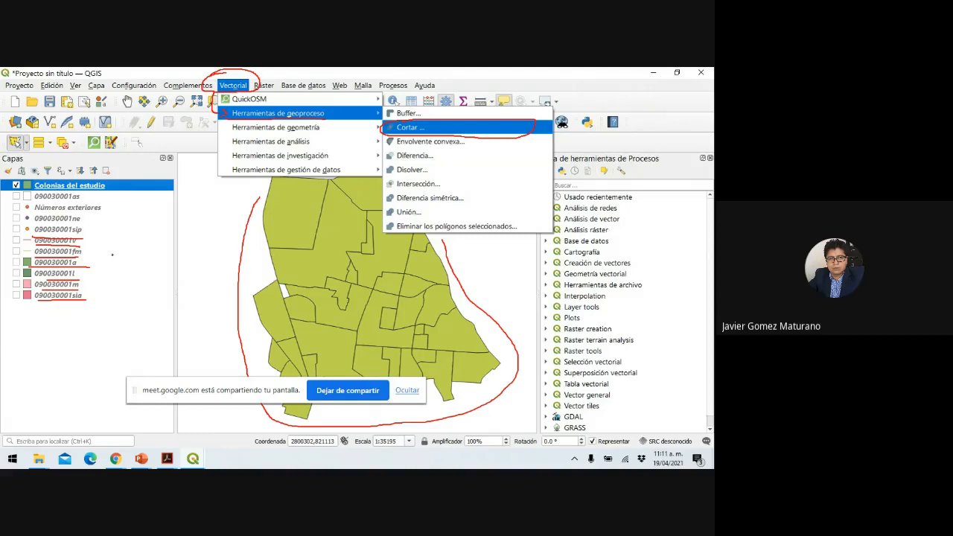
mouse_move(85, 240)
left_mouse_down()
mouse_move(102, 240)
mouse_move(112, 271)
left_mouse_up()
mouse_move(98, 282)
left_mouse_down()
mouse_move(108, 281)
mouse_move(109, 300)
left_mouse_up()
mouse_move(274, 196)
left_mouse_down()
mouse_move(233, 233)
mouse_move(243, 338)
mouse_move(258, 377)
mouse_move(311, 415)
mouse_move(416, 426)
mouse_move(503, 330)
mouse_move(447, 250)
left_mouse_up()
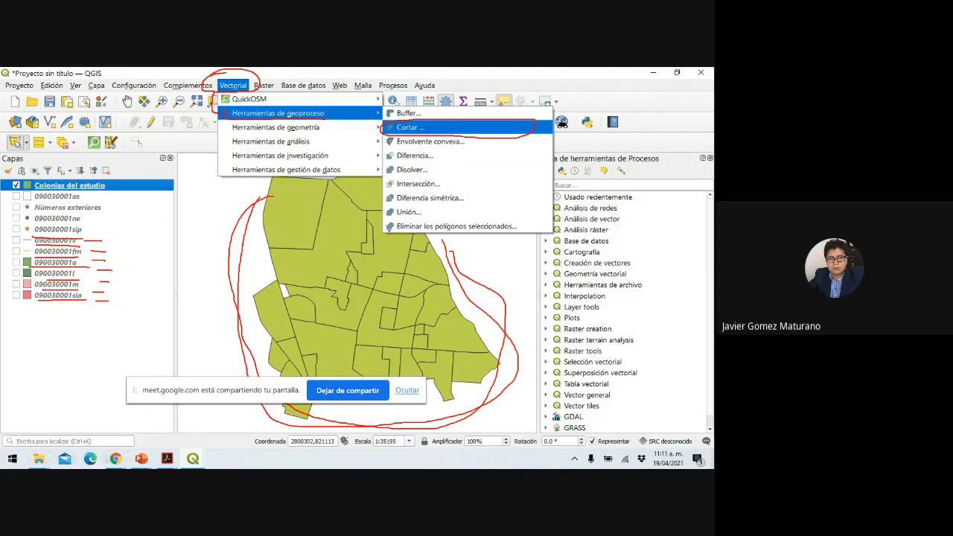
key("Escape")
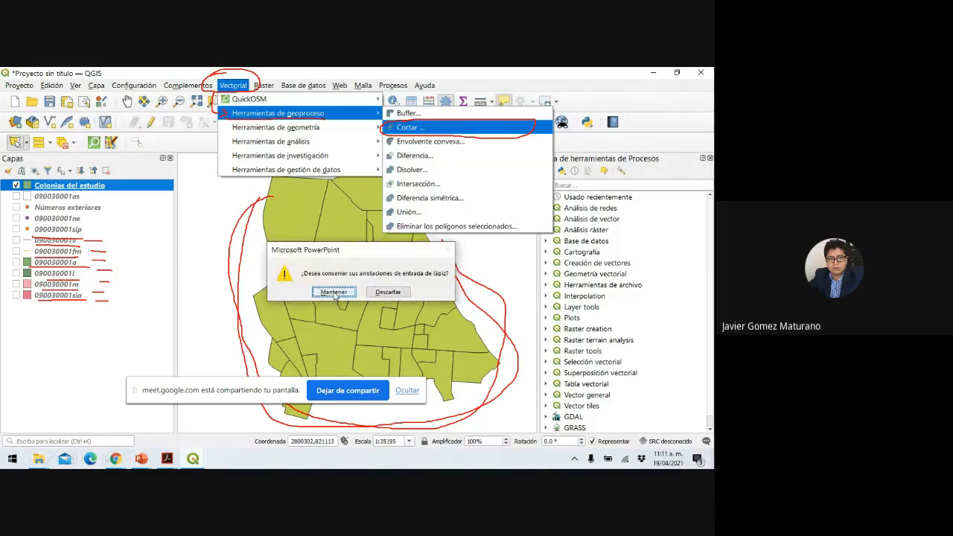
Keep the ink annotations and add a new title-only slide 14 in PowerPoint.
left_click(334, 292)
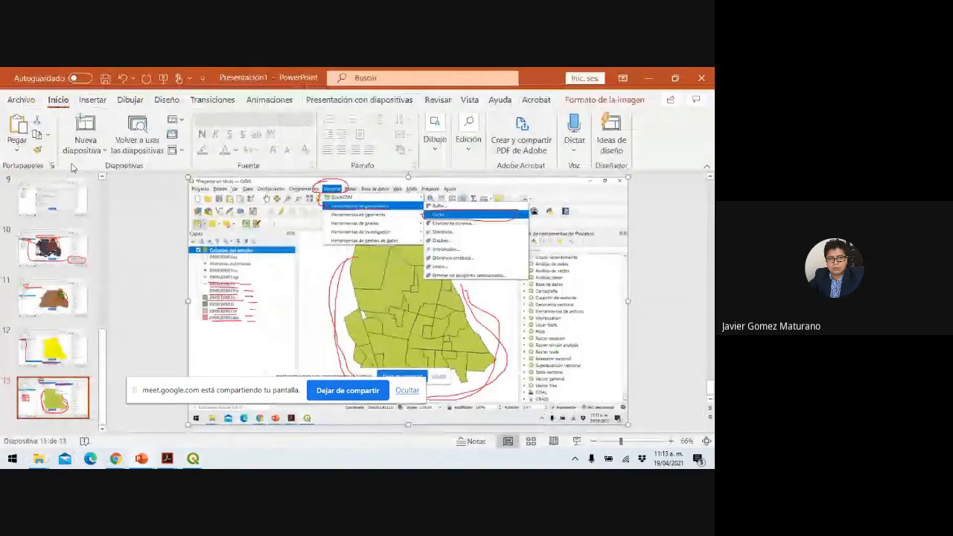
left_click(86, 148)
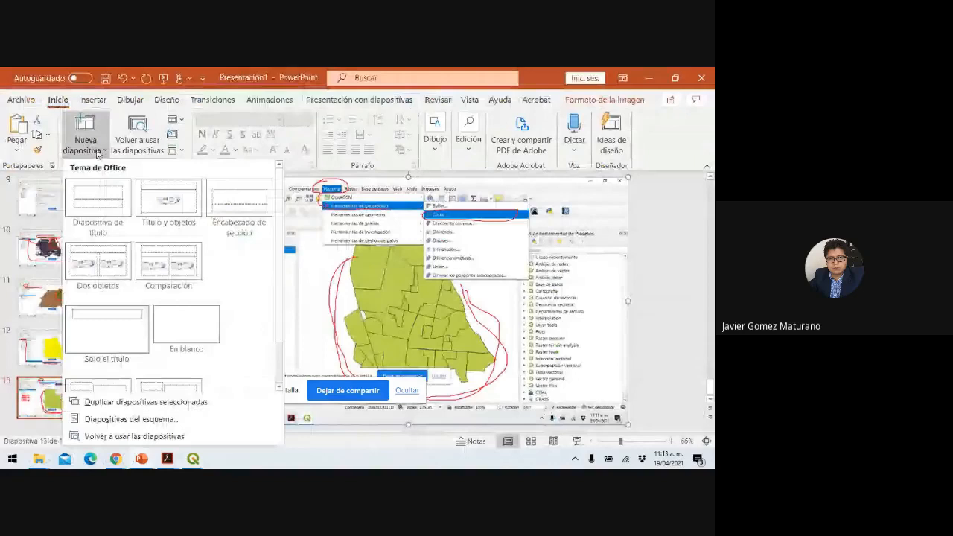
left_click(128, 335)
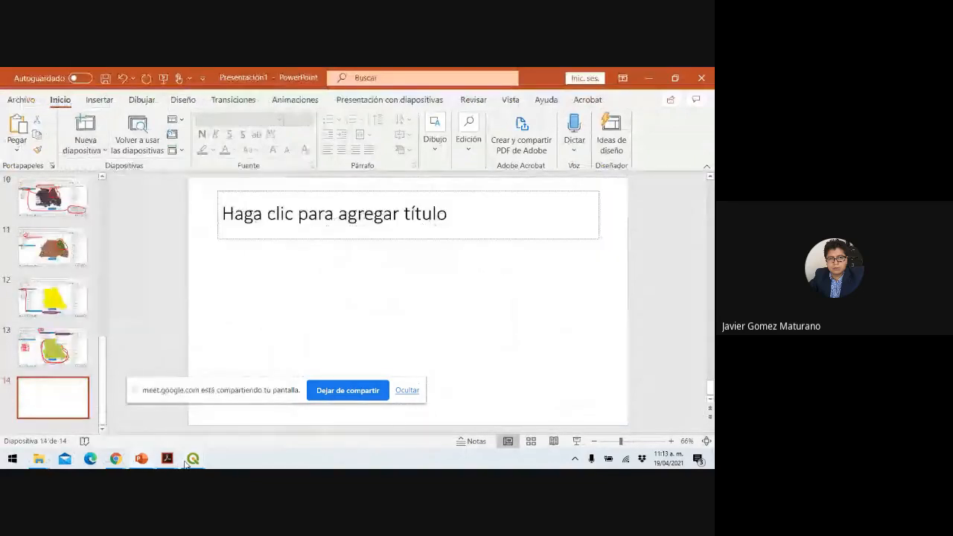
Back in QGIS, open Vectorial > Herramientas de geoproceso > Cortar.
mouse_move(193, 457)
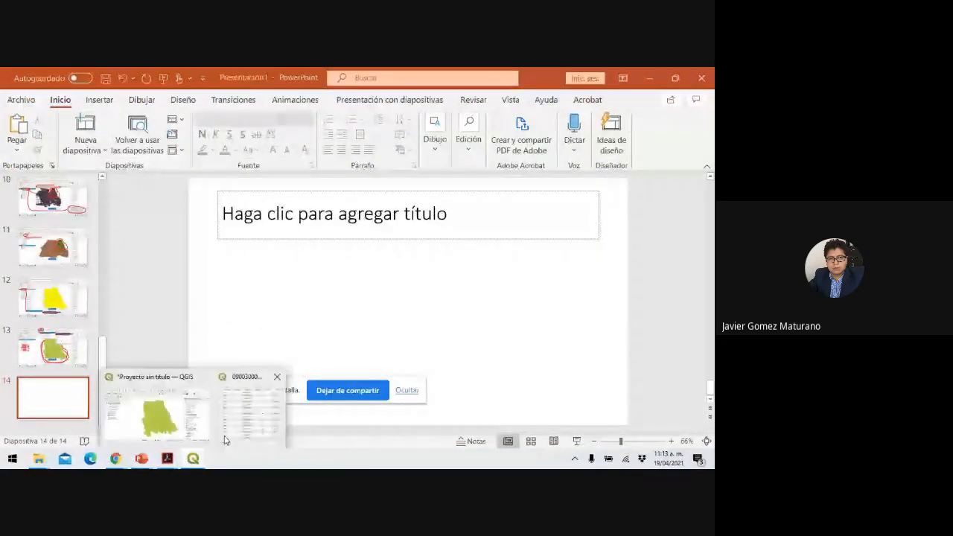
left_click(164, 428)
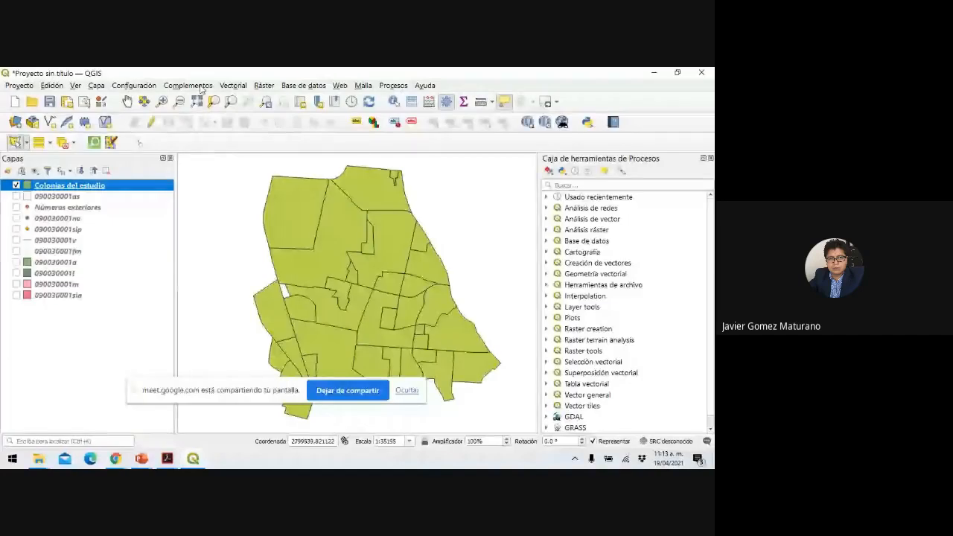
left_click(232, 86)
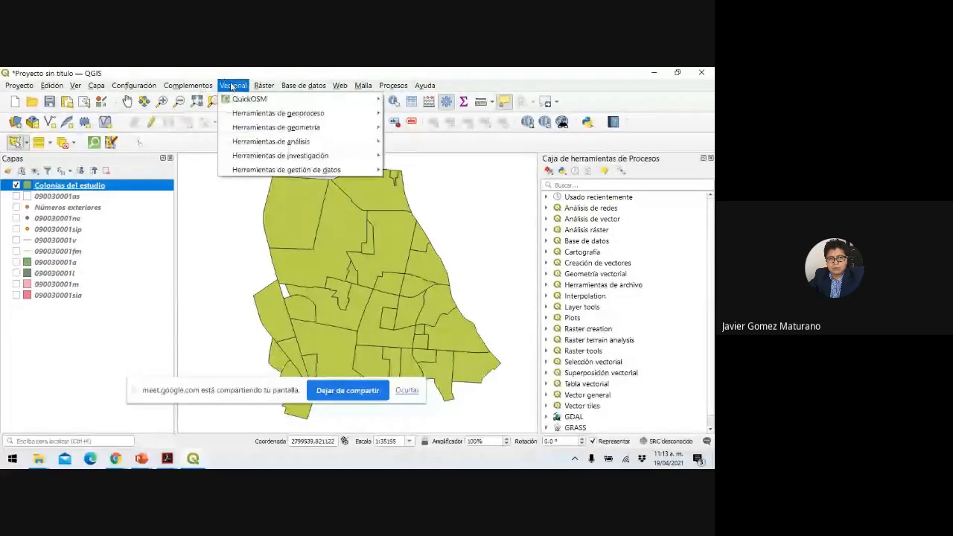
mouse_move(264, 114)
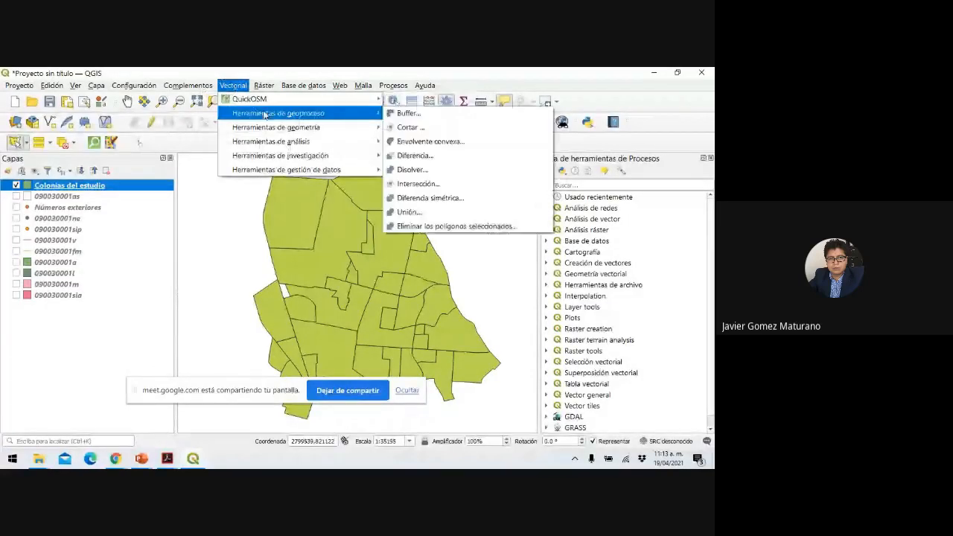
left_click(414, 129)
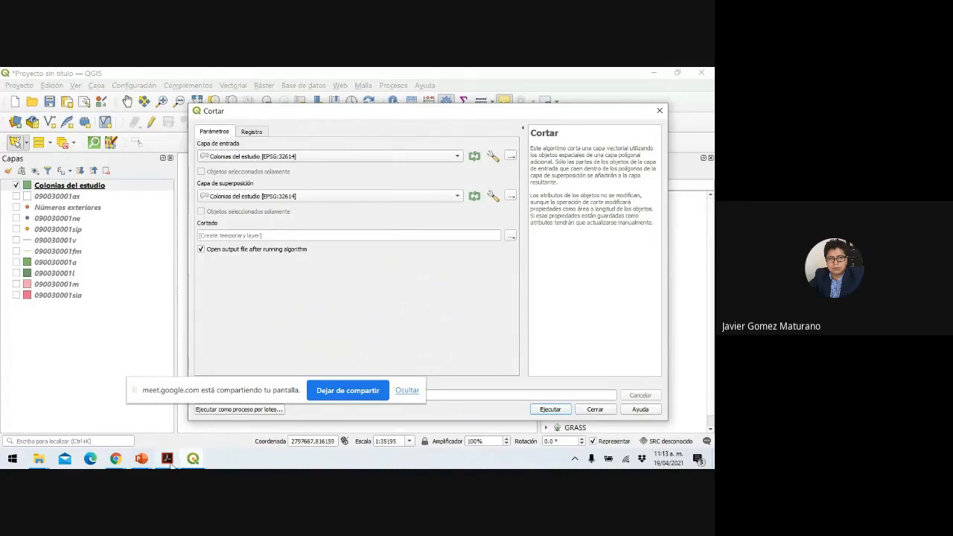
Paste the Cortar dialog screenshot onto slide 14 of Presentación1.
left_click(140, 460)
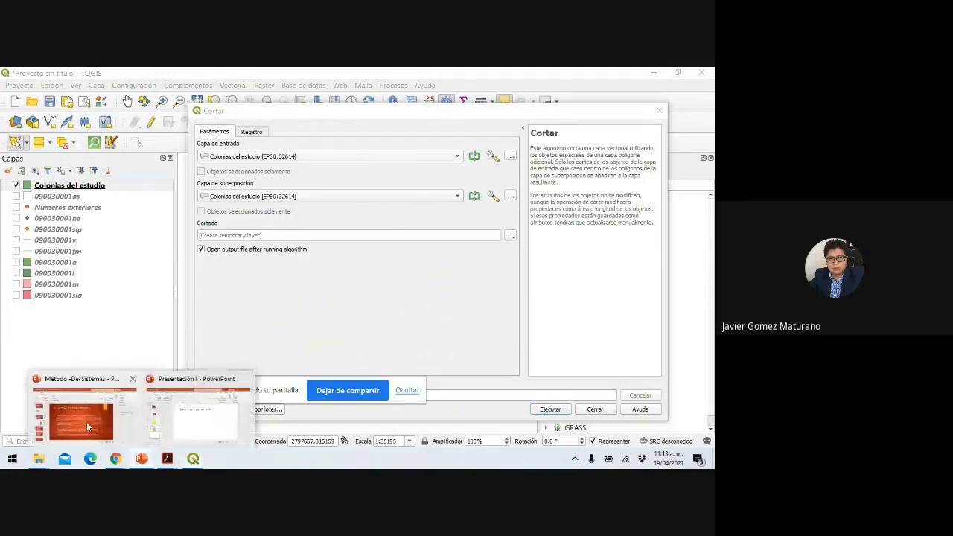
left_click(191, 427)
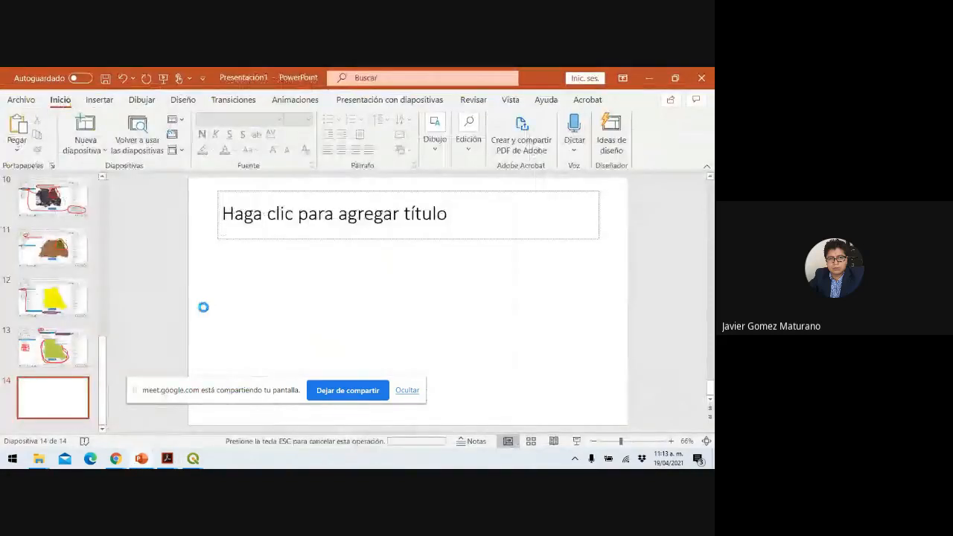
key("ctrl+v")
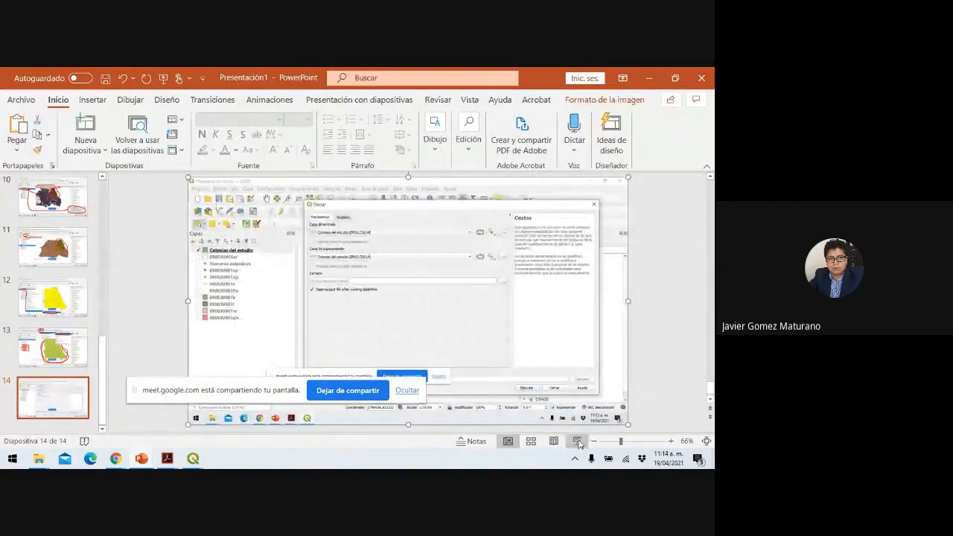
Start the slide show and circle Cortar on the previous menu slide with the pen.
left_click(578, 442)
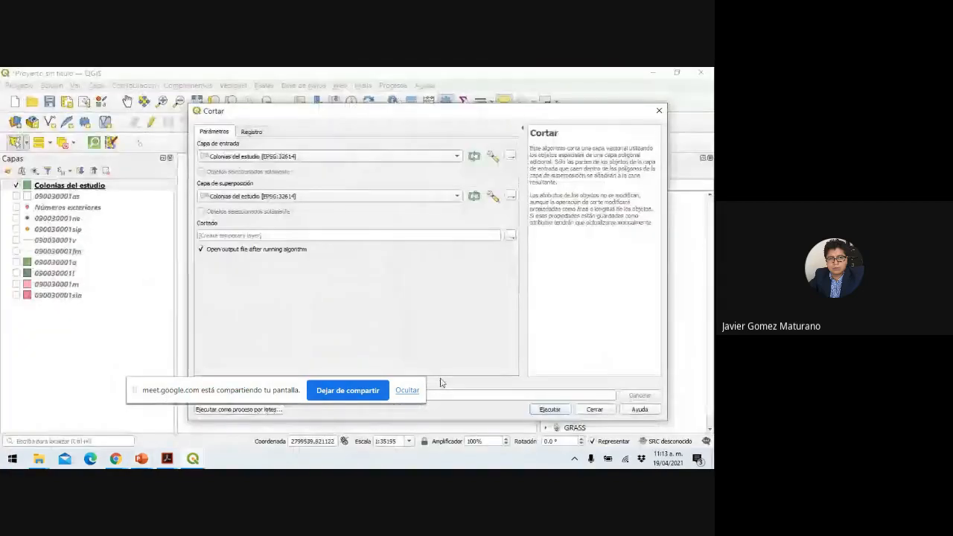
key("Left")
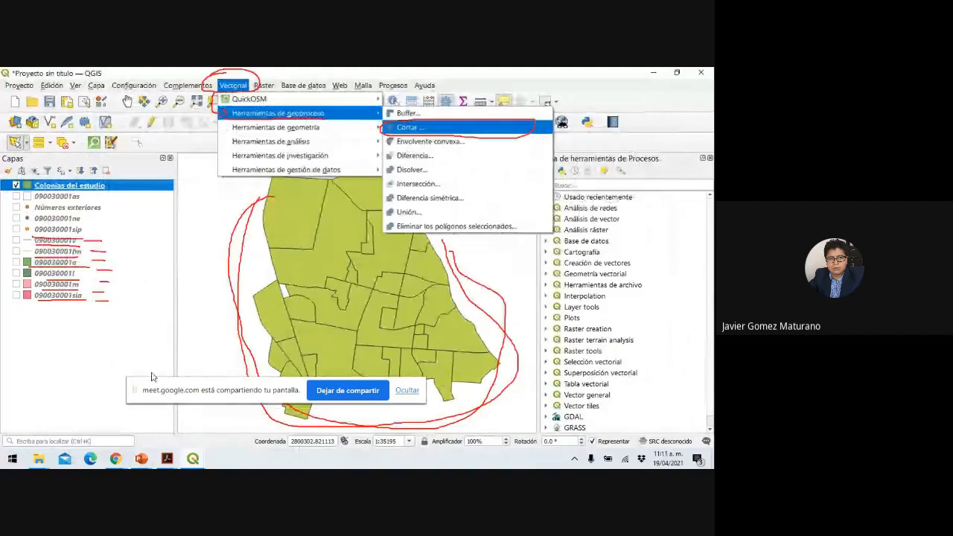
left_click(58, 461)
left_click(42, 364)
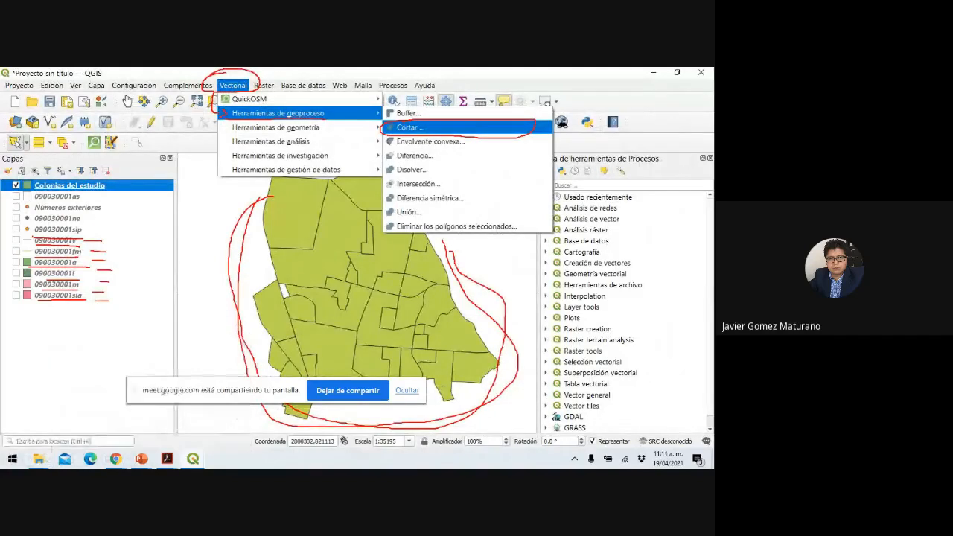
mouse_move(423, 118)
left_mouse_down()
mouse_move(397, 121)
mouse_move(449, 133)
mouse_move(427, 119)
left_mouse_up()
key("Right")
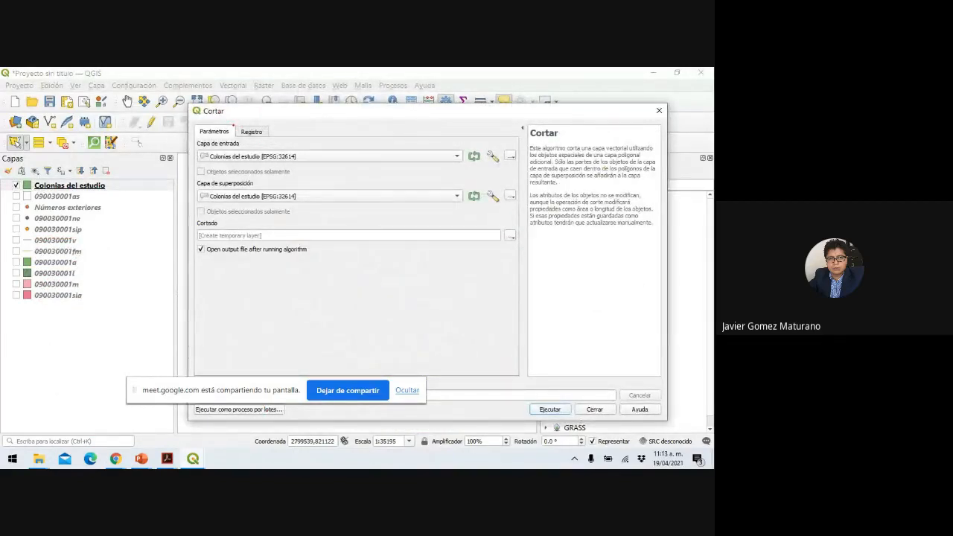
Underline Capa de entrada in red, circling 090030001v and Colonias del estudio and linking them.
left_click_drag(197, 148, 248, 150)
mouse_move(73, 236)
left_mouse_down()
mouse_move(1, 236)
mouse_move(27, 248)
mouse_move(88, 240)
mouse_move(72, 236)
left_mouse_up()
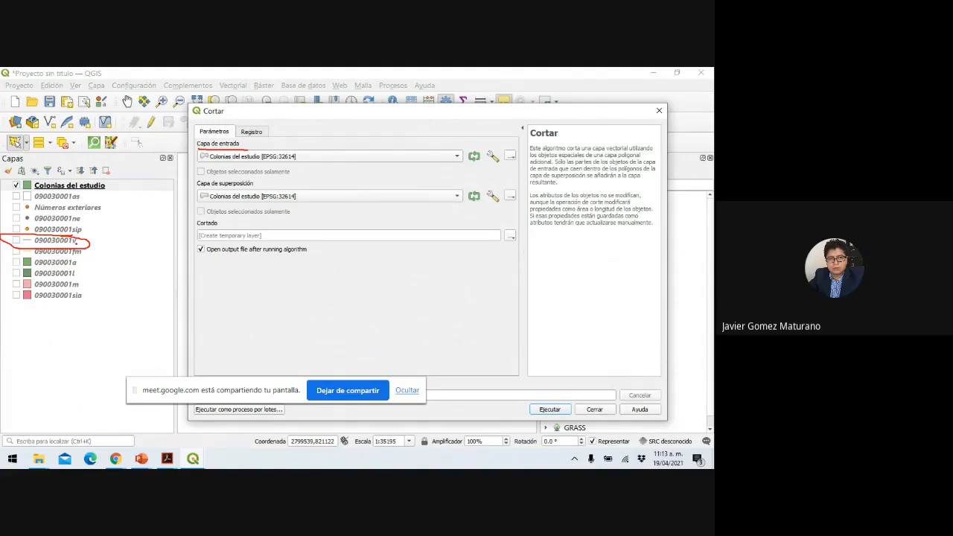
mouse_move(83, 244)
left_mouse_down()
mouse_move(152, 174)
mouse_move(194, 156)
left_mouse_up()
mouse_move(59, 173)
left_mouse_down()
mouse_move(35, 175)
mouse_move(30, 193)
mouse_move(110, 192)
mouse_move(94, 174)
mouse_move(49, 179)
left_mouse_up()
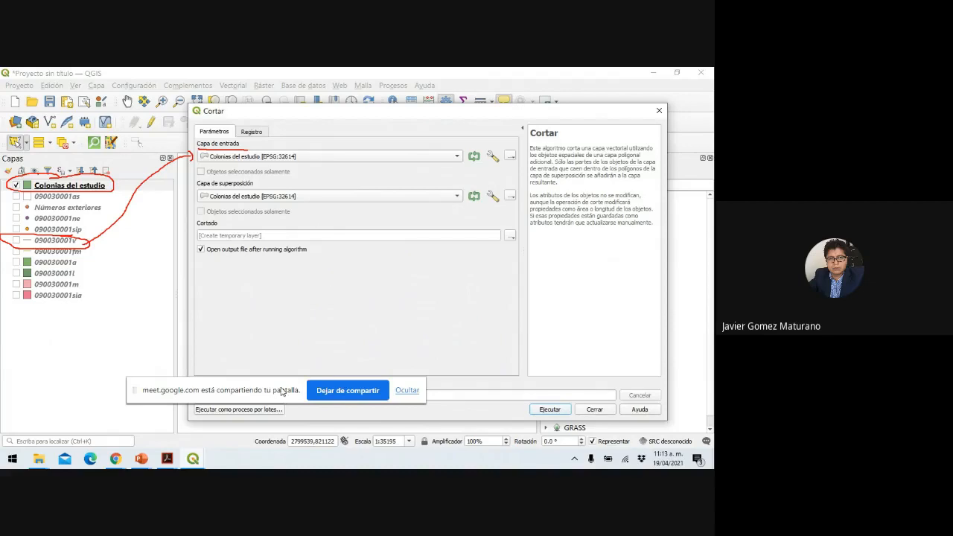
Circle the Ejecutar run step, connect it to the other marks, and end the slide show.
left_click_drag(282, 393, 388, 140)
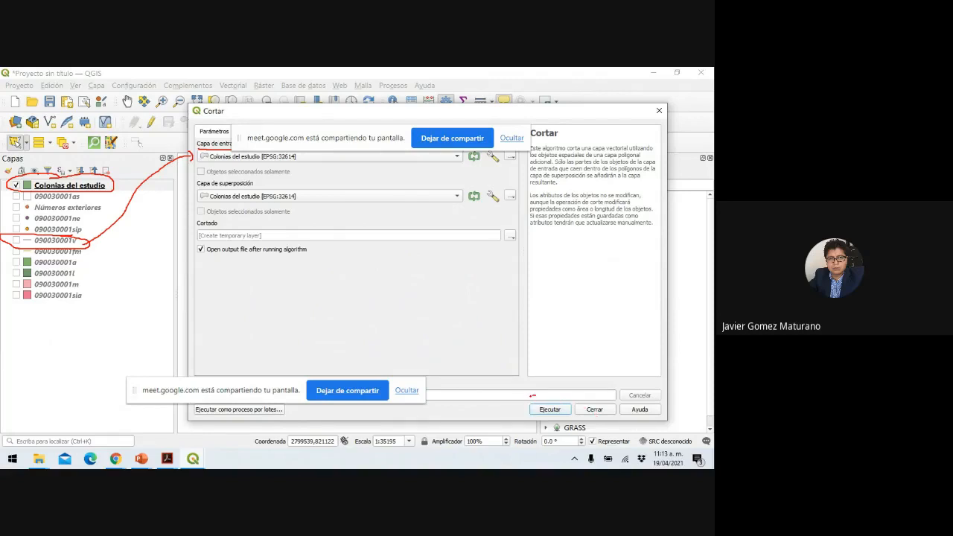
mouse_move(532, 396)
left_mouse_down()
mouse_move(551, 423)
mouse_move(566, 398)
mouse_move(542, 398)
left_mouse_up()
mouse_move(533, 403)
left_mouse_down()
mouse_move(378, 425)
mouse_move(247, 420)
mouse_move(162, 377)
mouse_move(203, 270)
mouse_move(133, 204)
mouse_move(102, 198)
mouse_move(123, 206)
left_mouse_up()
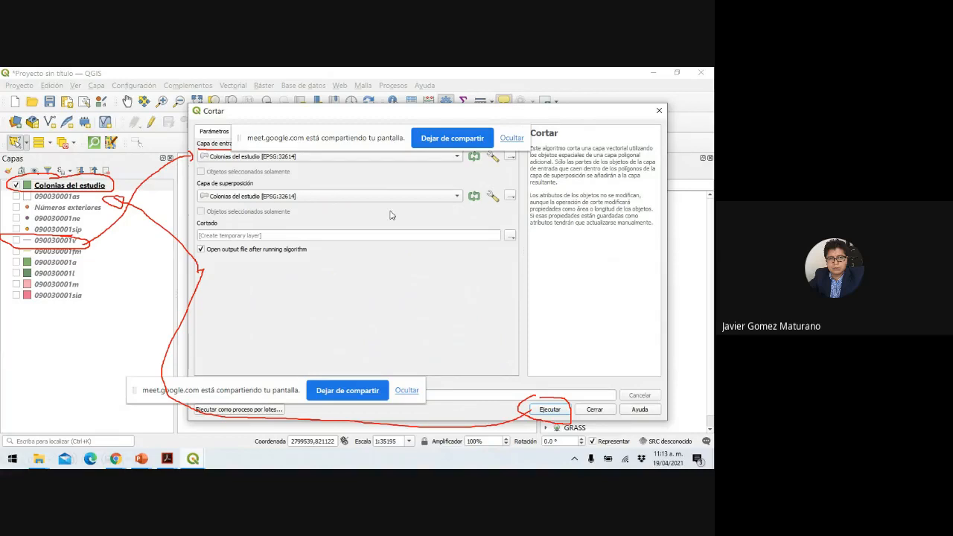
key("Escape")
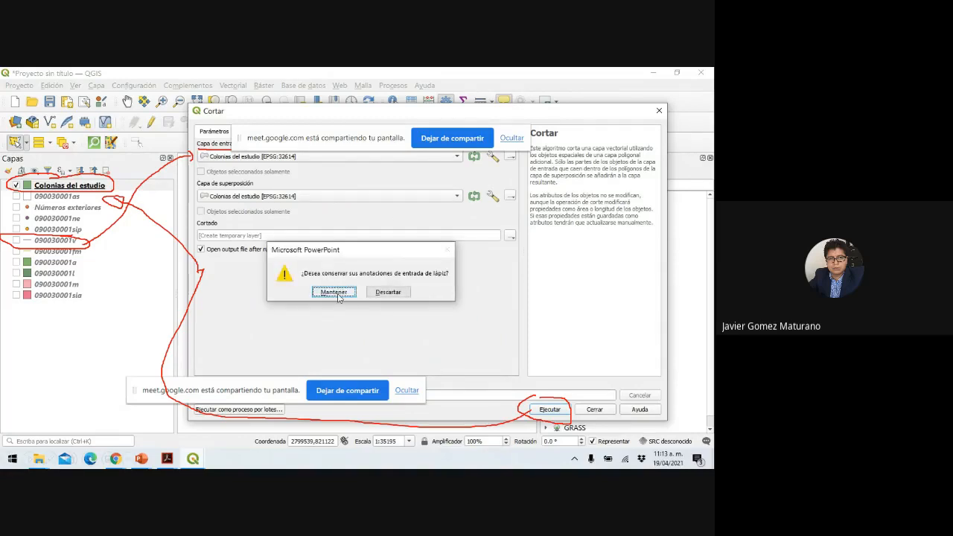
Keep the red ink, then show the Capa de entrada layer list in QGIS.
left_click(337, 292)
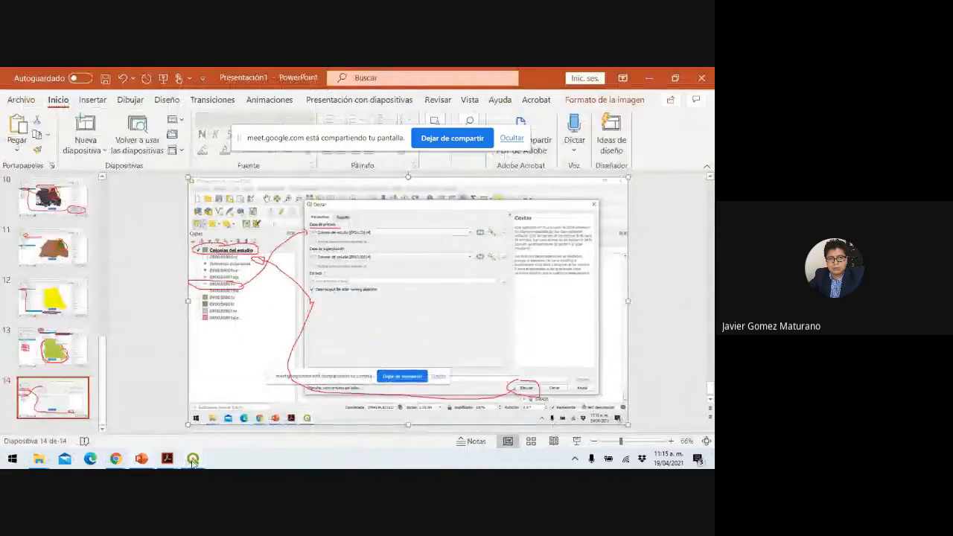
mouse_move(192, 458)
left_click(189, 427)
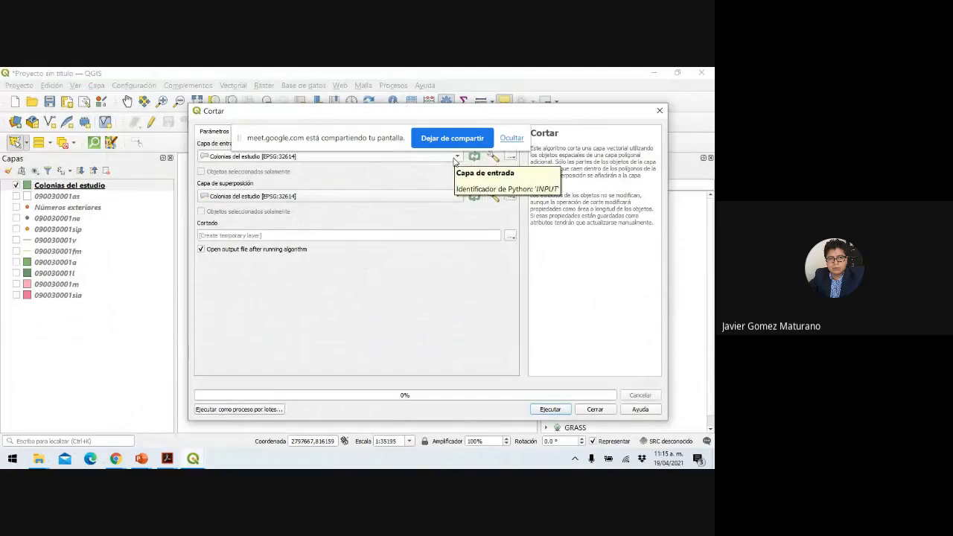
left_click(454, 157)
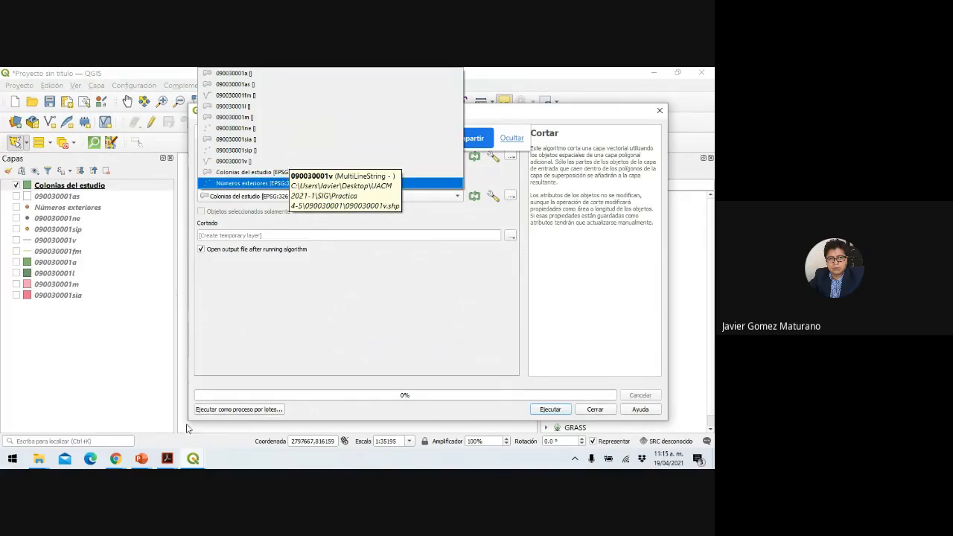
Add title-only slide 15 with the layer-list screenshot and start presenting it.
left_click(142, 459)
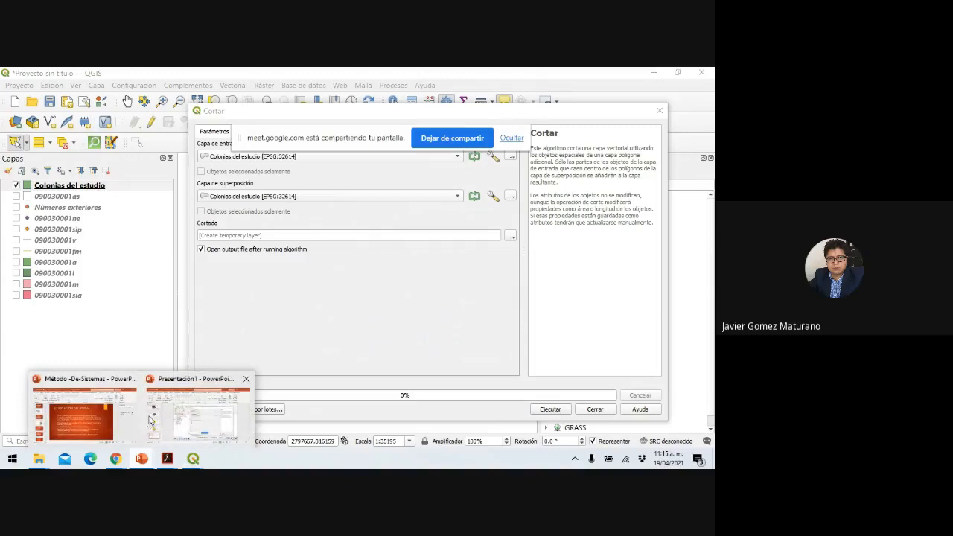
left_click(179, 425)
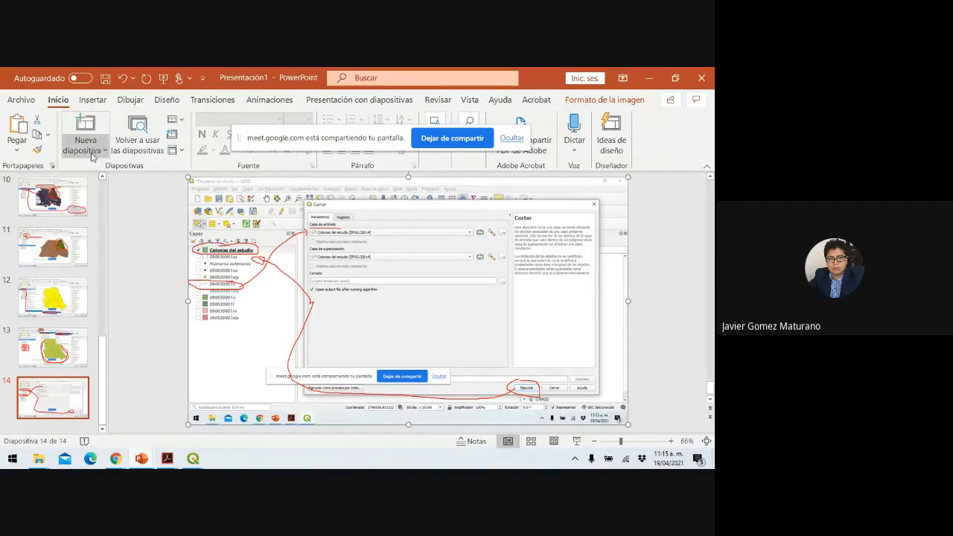
left_click(100, 152)
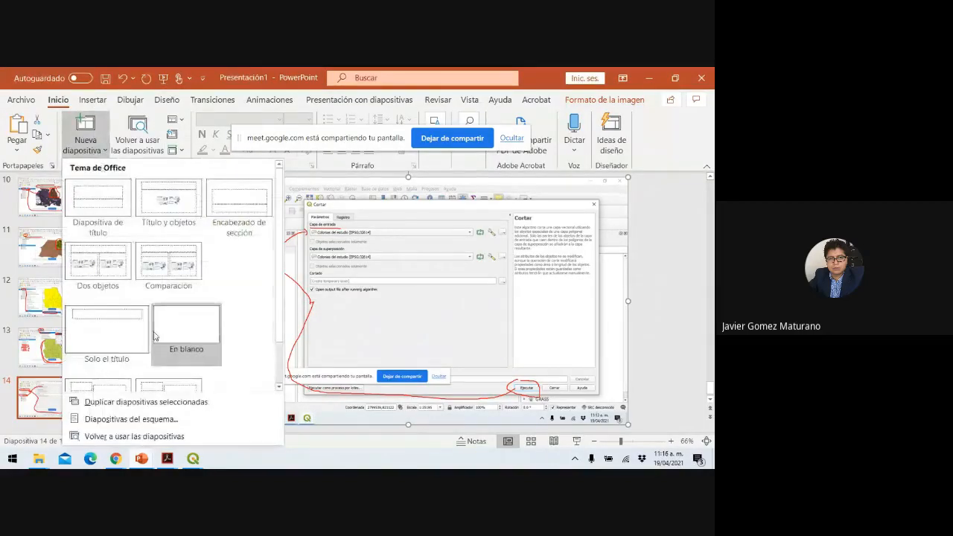
left_click(145, 335)
key("ctrl+v")
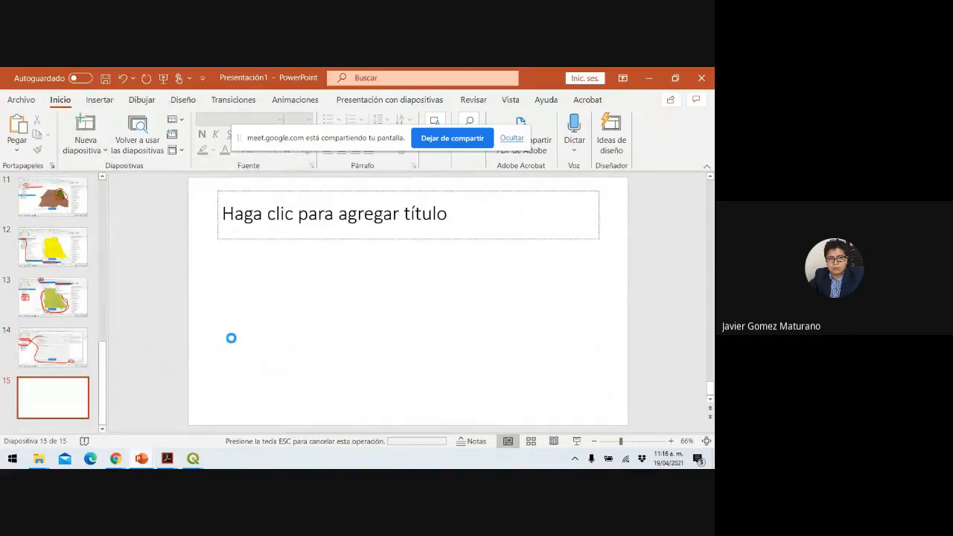
left_click(576, 441)
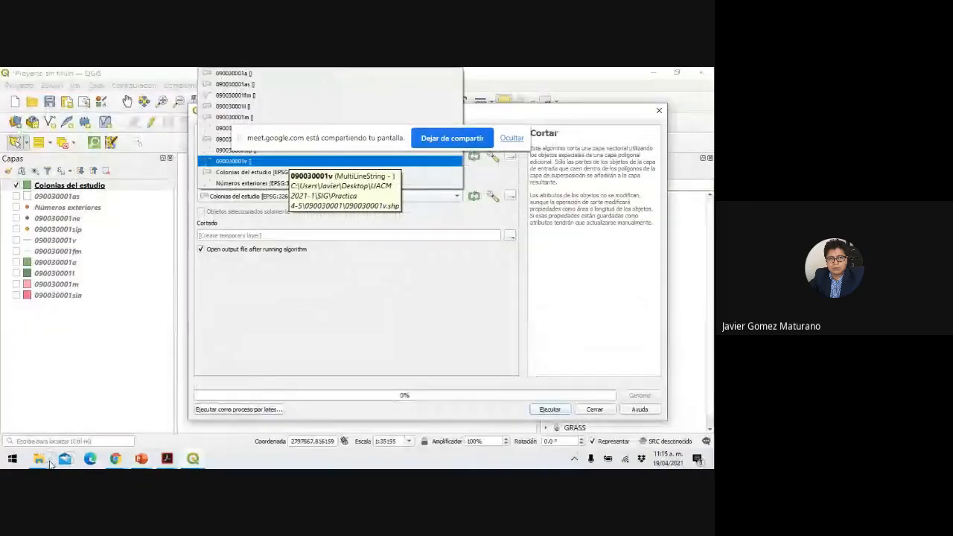
With the pen, circle the input-layer chooser and mark down the layer list in red.
left_click(49, 459)
left_click(57, 360)
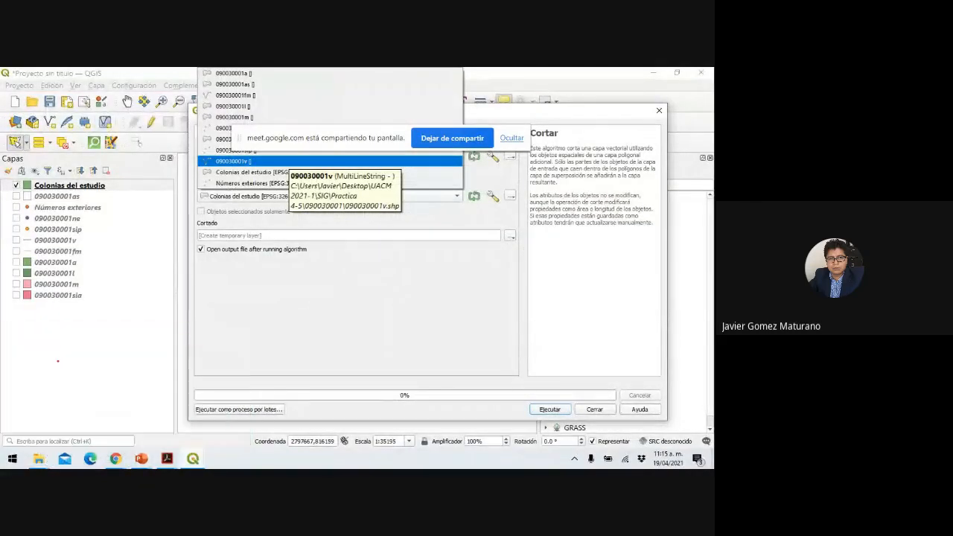
mouse_move(465, 189)
left_mouse_down()
mouse_move(446, 197)
mouse_move(466, 192)
left_mouse_up()
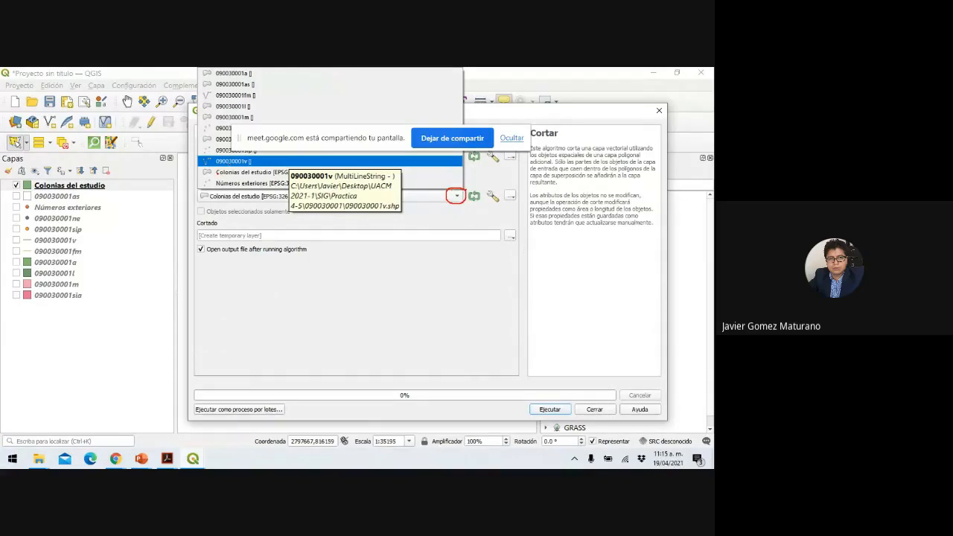
left_click_drag(275, 72, 278, 119)
left_click_drag(332, 142, 287, 422)
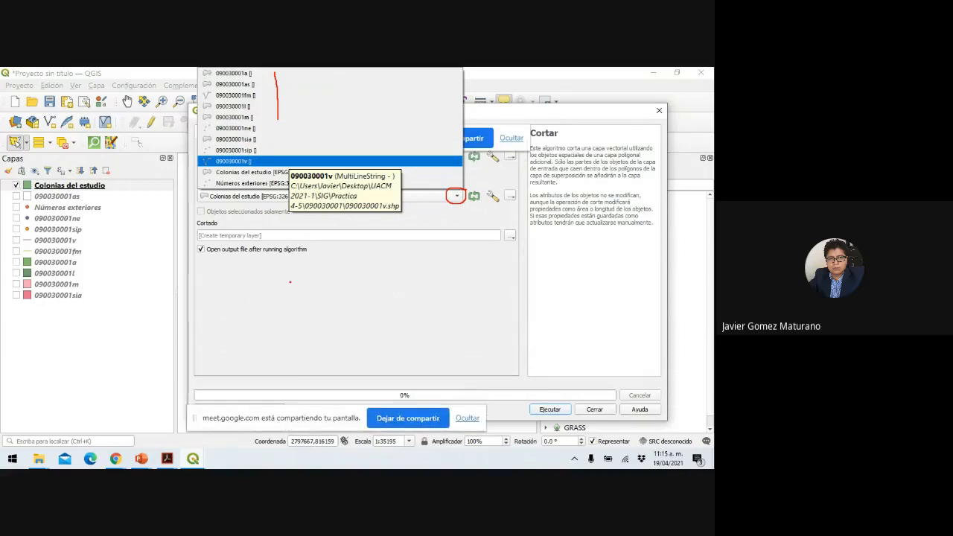
left_click_drag(273, 109, 273, 150)
Underline the 090030001a and 090030001as layers, then end the show keeping the ink.
left_click_drag(238, 77, 249, 76)
mouse_move(241, 88)
left_mouse_down()
mouse_move(256, 88)
mouse_move(255, 112)
mouse_move(243, 121)
mouse_move(258, 121)
mouse_move(243, 134)
mouse_move(264, 135)
mouse_move(253, 168)
mouse_move(264, 152)
mouse_move(193, 156)
mouse_move(200, 168)
mouse_move(247, 170)
mouse_move(262, 154)
left_mouse_up()
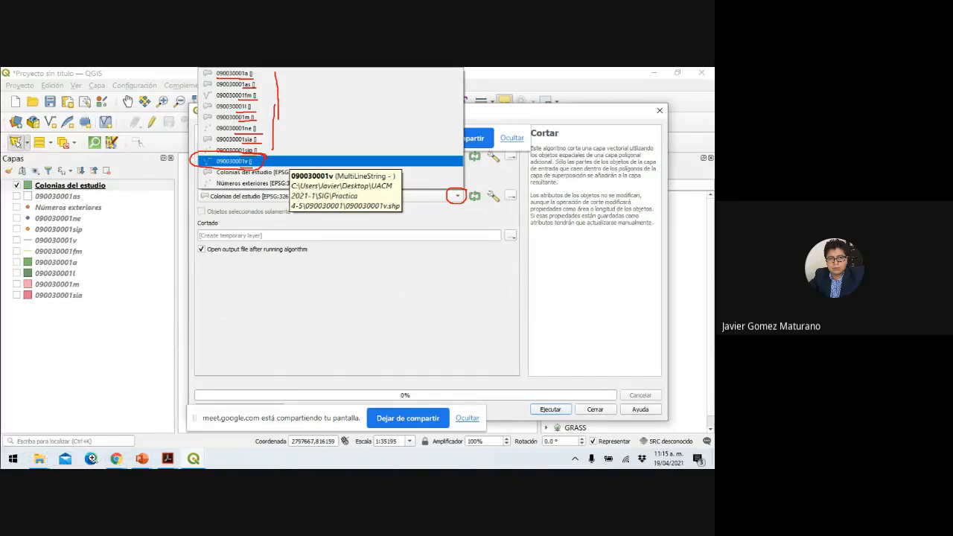
left_click(263, 184)
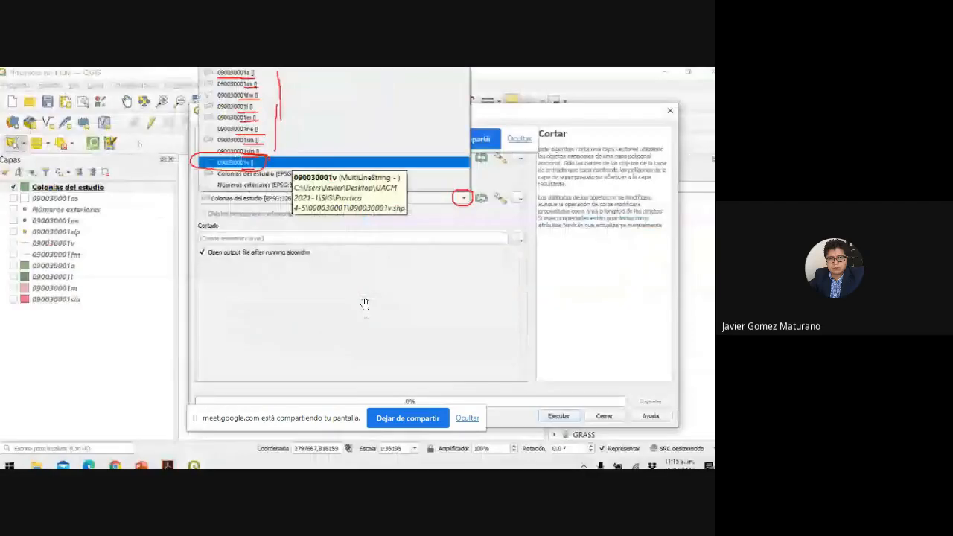
key("Escape")
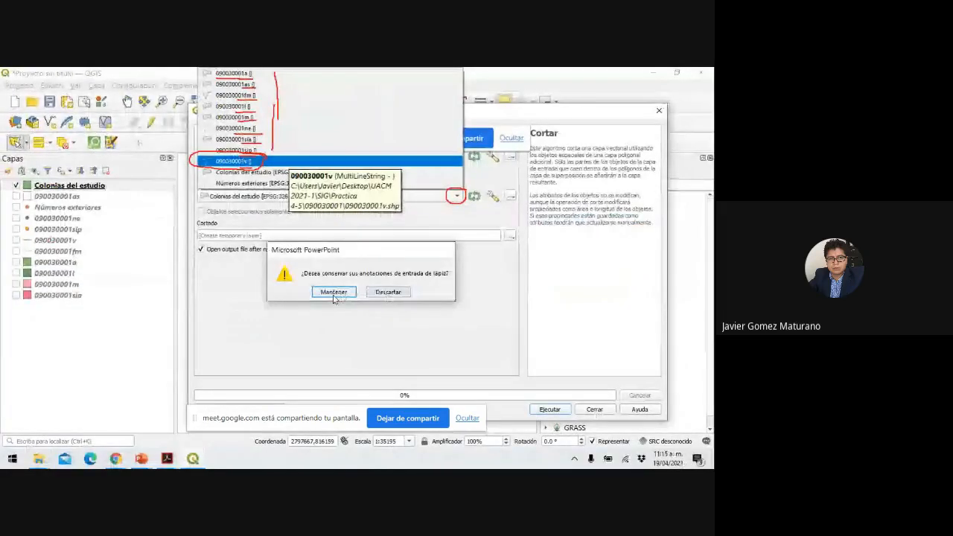
left_click(334, 294)
Clip 090030001v using Colonias del estudio as the overlay layer and run Cortar.
mouse_move(192, 458)
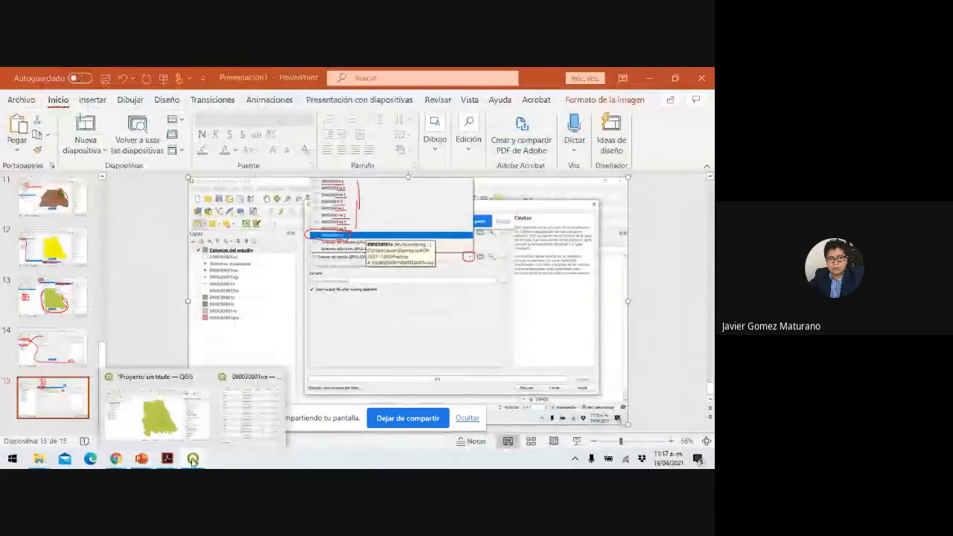
left_click(228, 430)
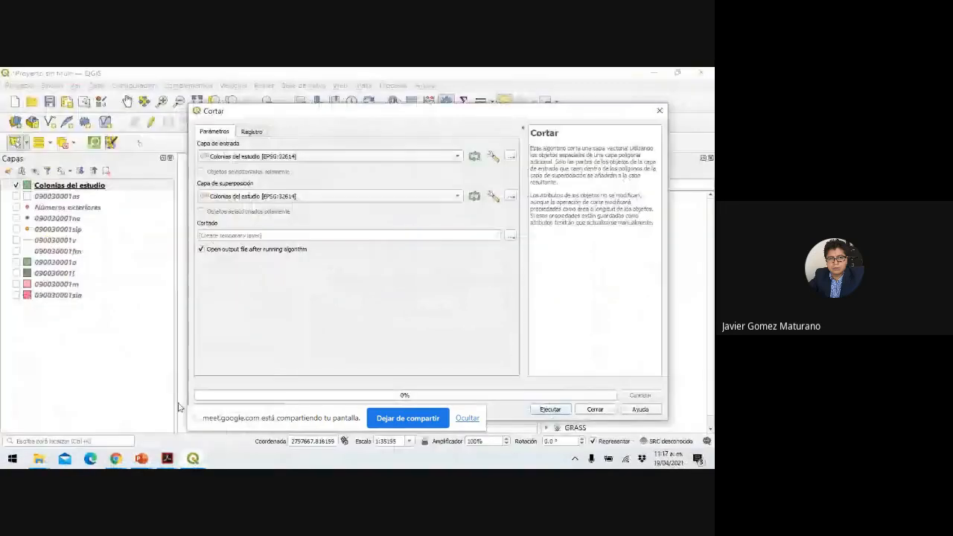
left_click(406, 156)
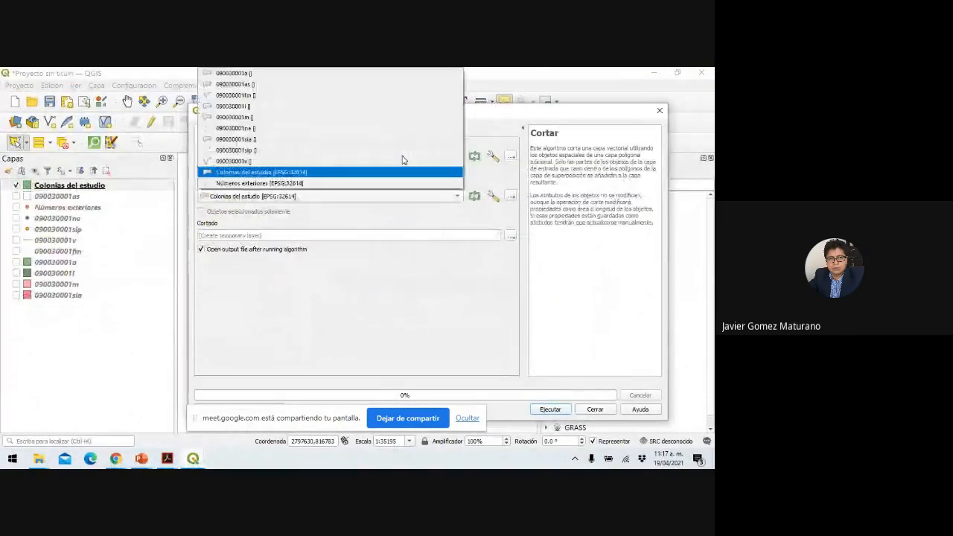
left_click(346, 163)
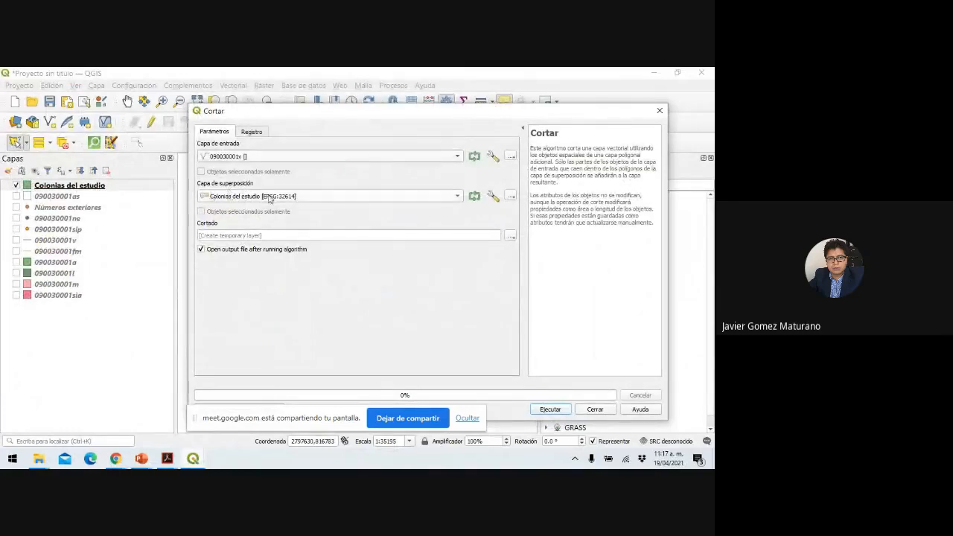
left_click(445, 197)
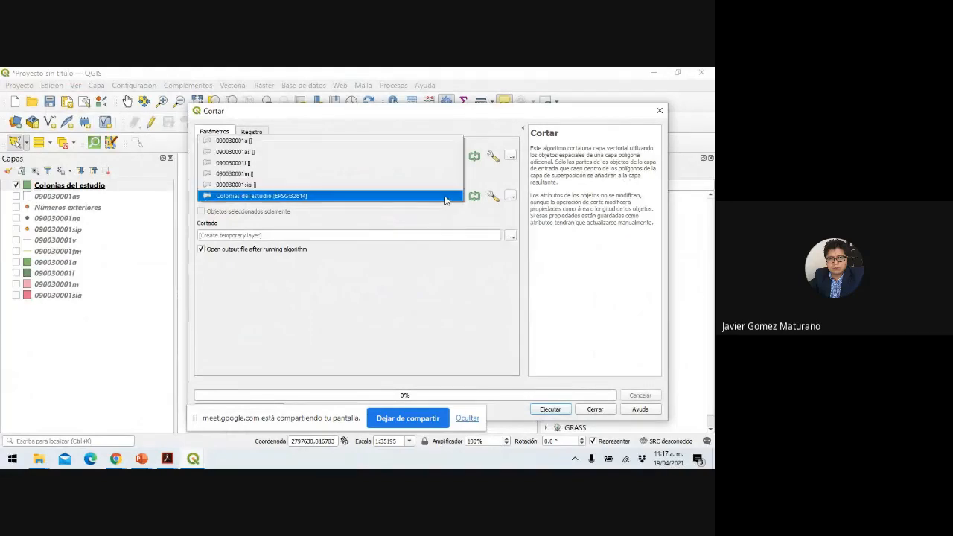
left_click(377, 195)
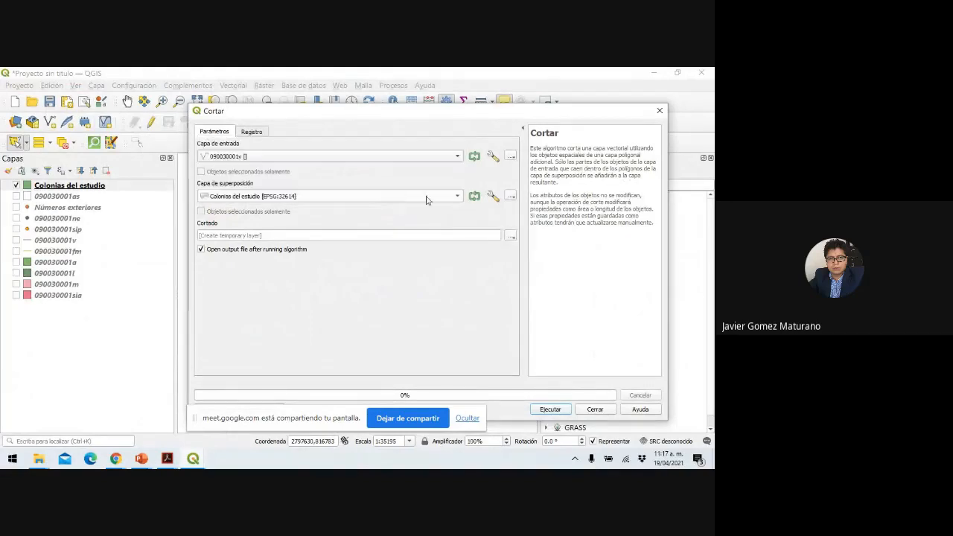
left_click(431, 198)
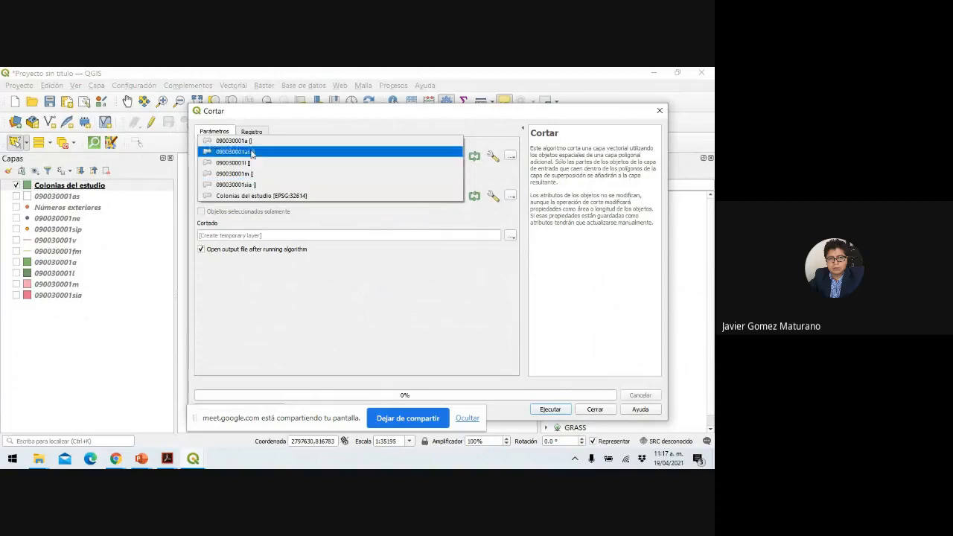
left_click(261, 195)
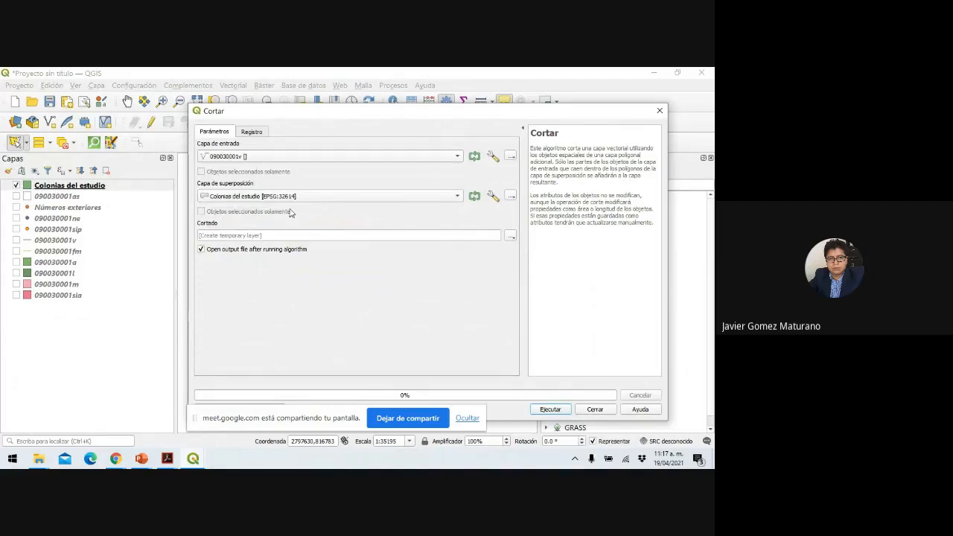
left_click(551, 411)
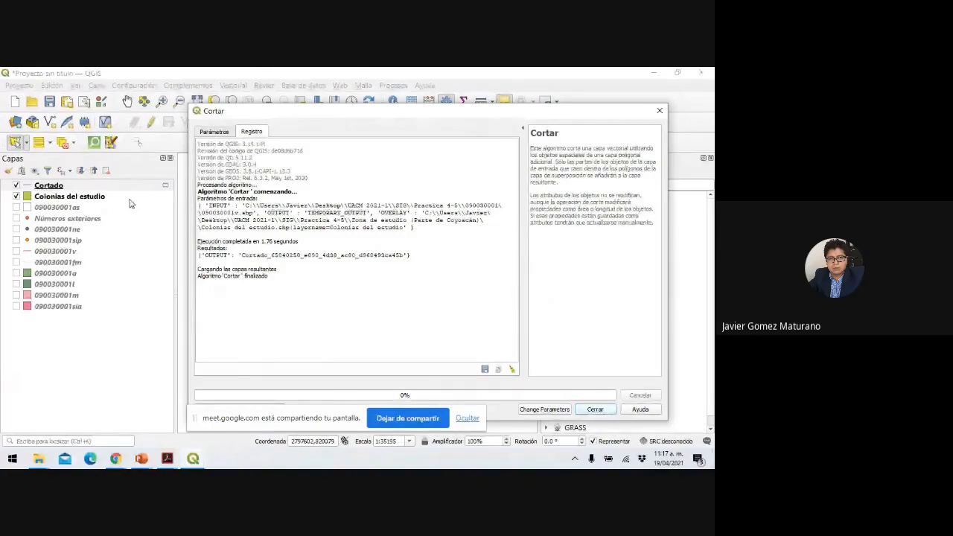
Add title slide 16 with the finished Cortar log screenshot and present it.
mouse_move(193, 459)
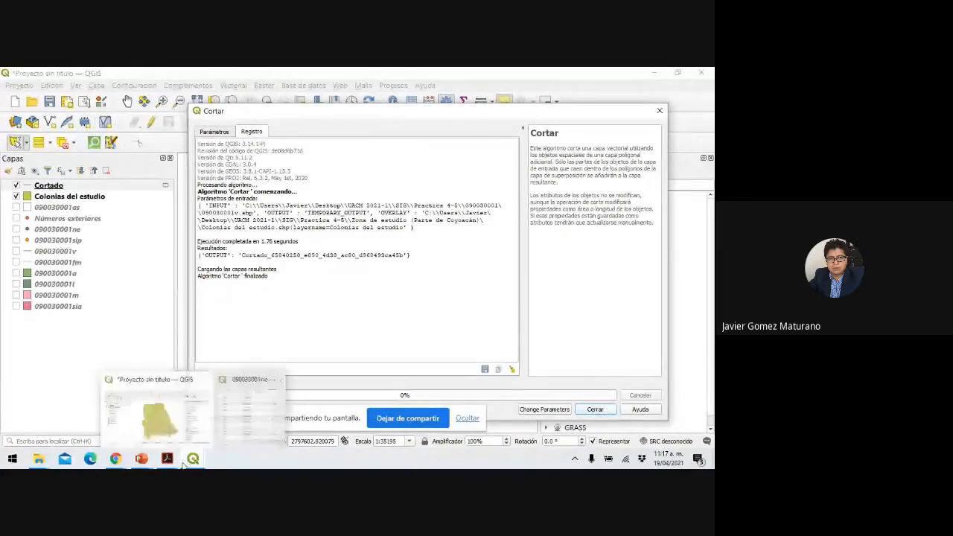
left_click(142, 459)
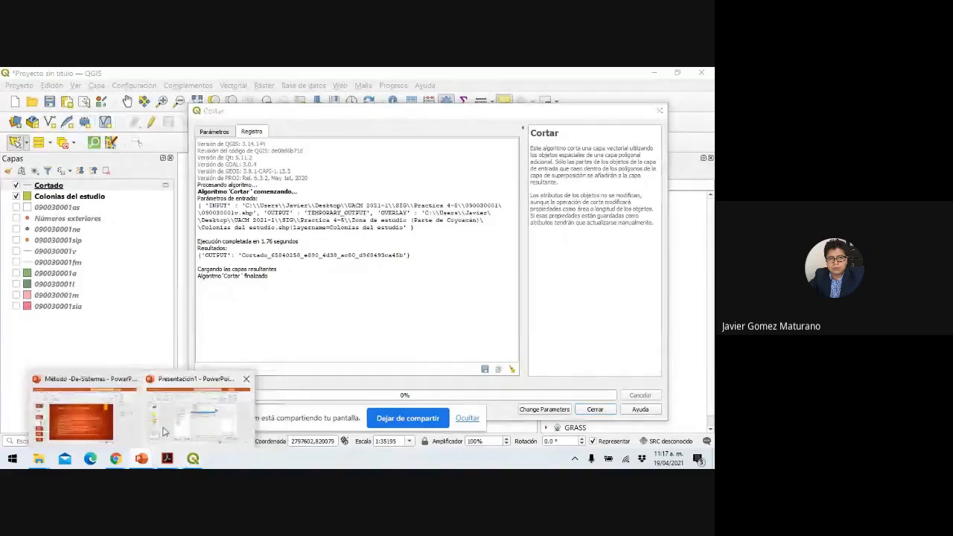
left_click(164, 432)
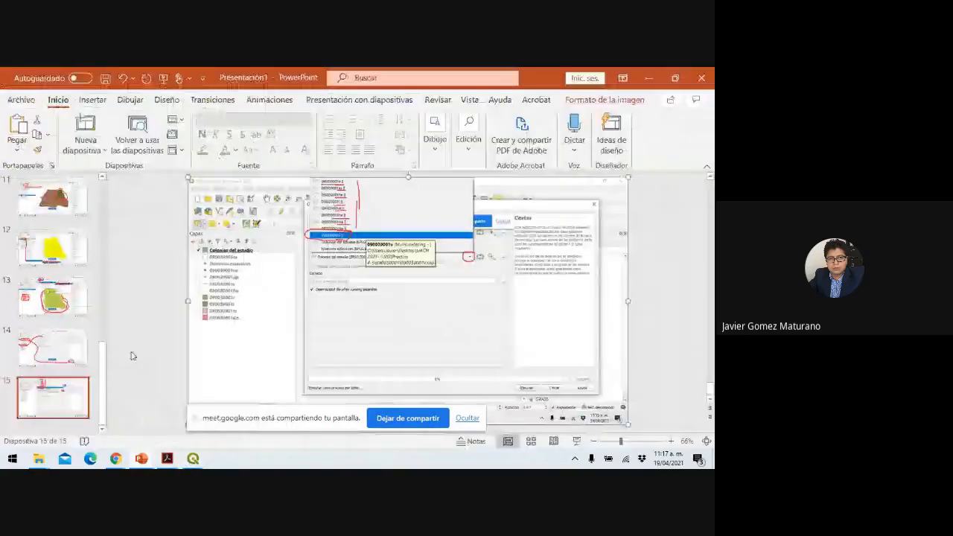
left_click(86, 145)
left_click(107, 202)
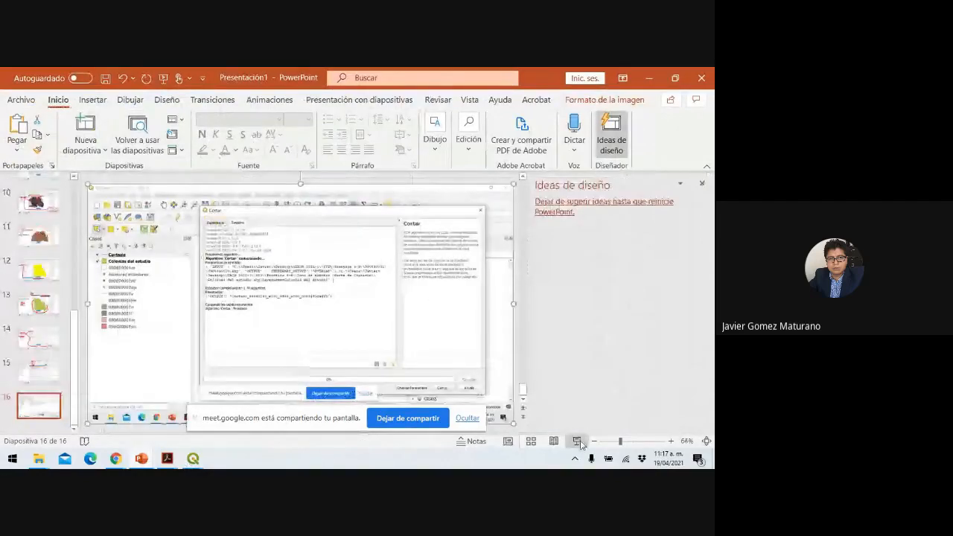
left_click(193, 459)
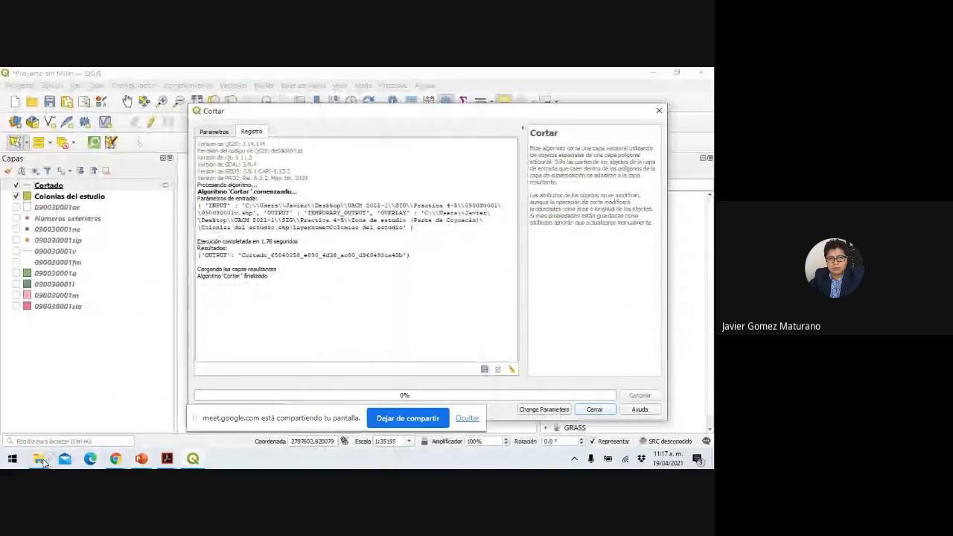
With the red pen, circle the Cortado layer, then zoom into the layers and clip log.
left_click(44, 463)
left_click(41, 361)
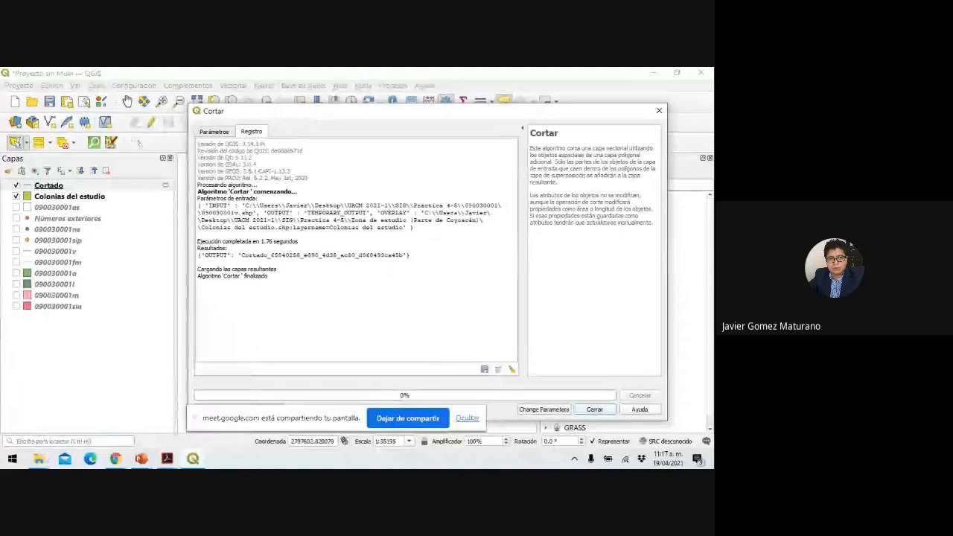
mouse_move(47, 174)
left_mouse_down()
mouse_move(4, 185)
mouse_move(64, 194)
mouse_move(62, 174)
left_mouse_up()
mouse_move(159, 177)
left_mouse_down()
mouse_move(162, 191)
mouse_move(179, 180)
left_mouse_up()
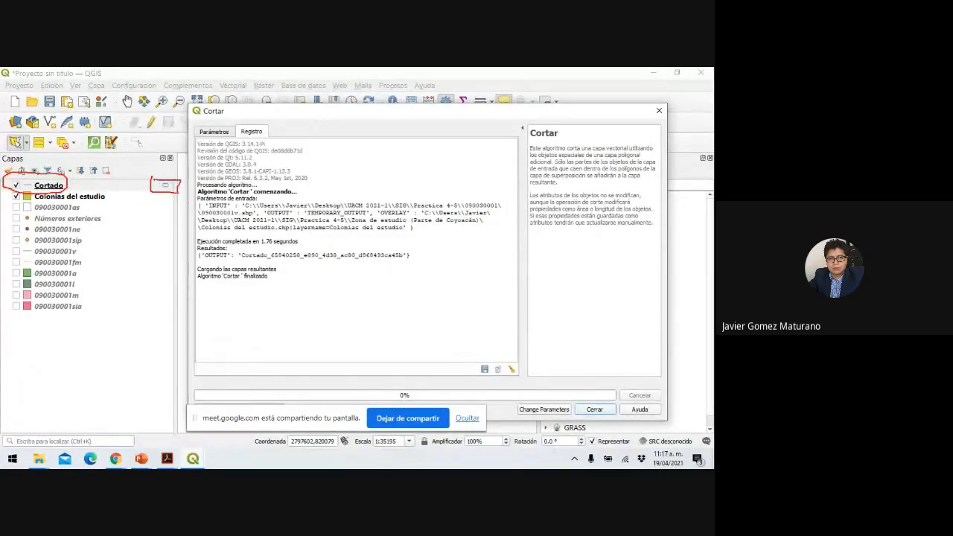
left_click(89, 462)
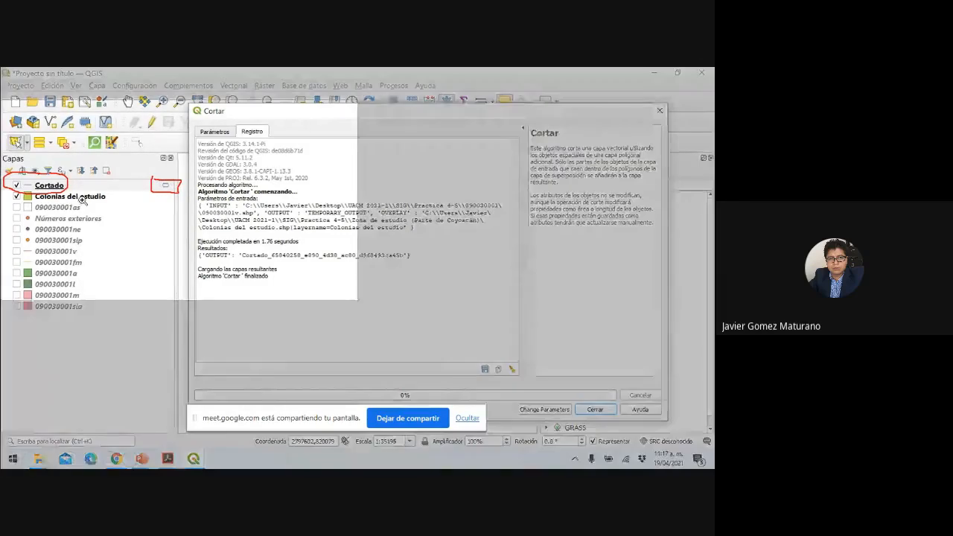
left_click(82, 199)
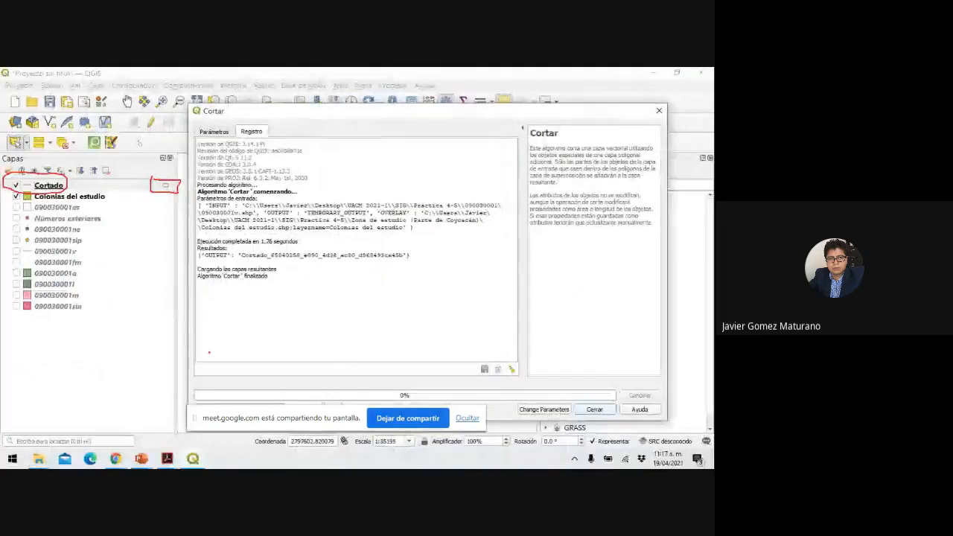
Circle the Cortar tool description in red, then end the show keeping the ink.
mouse_move(527, 134)
left_mouse_down()
mouse_move(513, 204)
mouse_move(602, 125)
mouse_move(545, 123)
left_mouse_up()
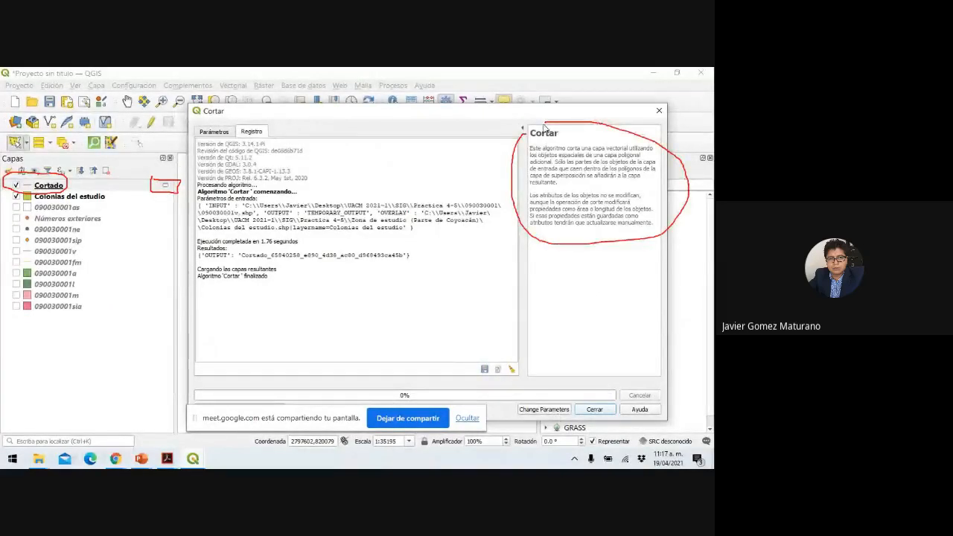
key("Escape")
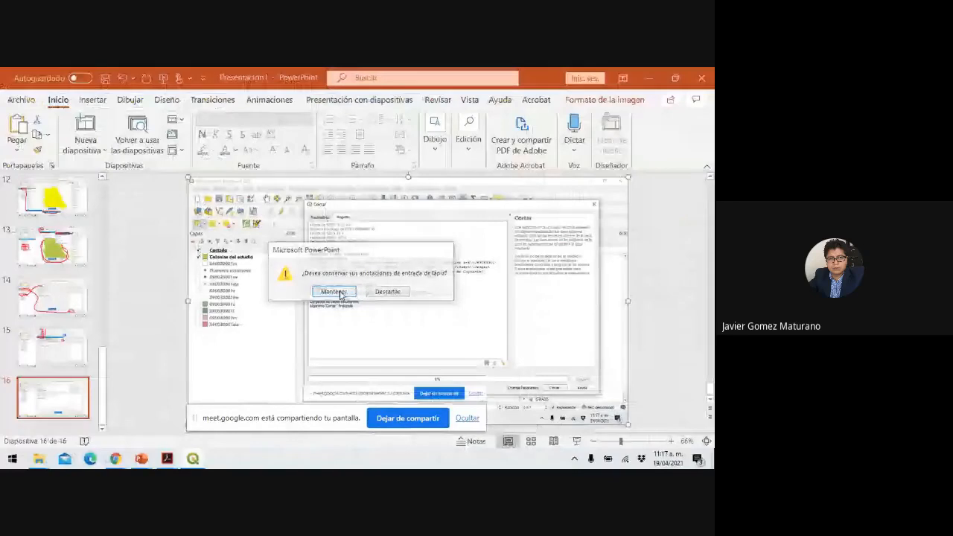
left_click(333, 291)
Return to QGIS and close the Cortar dialog.
mouse_move(192, 459)
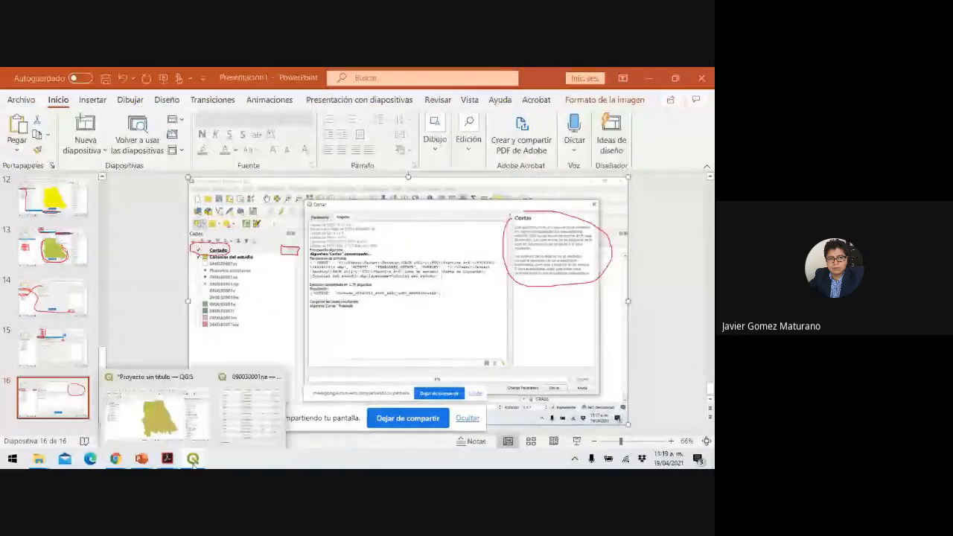
left_click(190, 425)
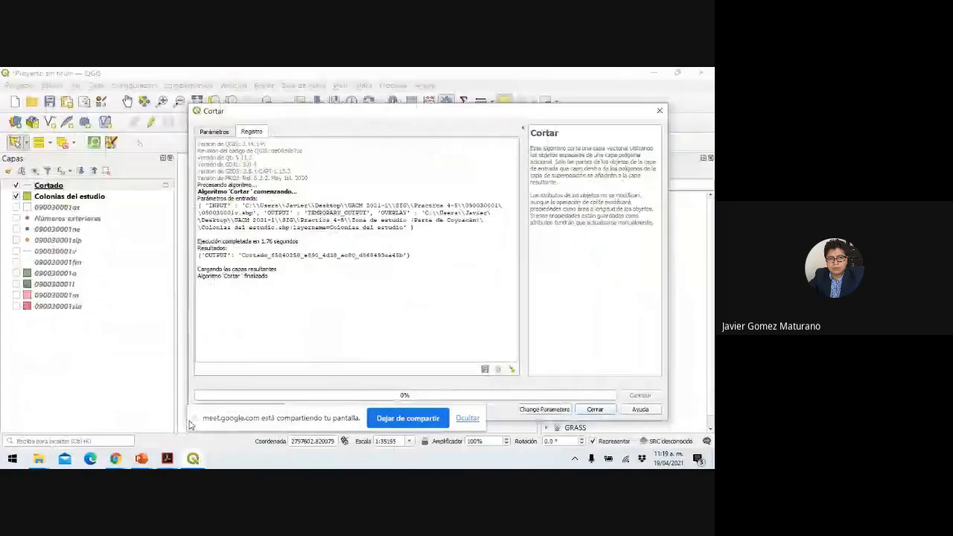
left_click(666, 112)
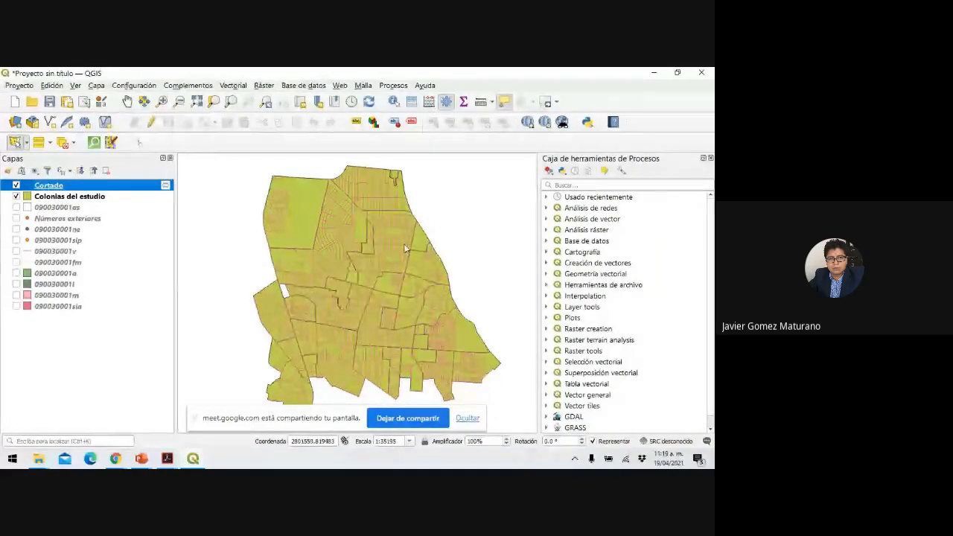
Toggle Colonias del estudio off and back on, then display the Números exteriores layer.
left_click(16, 196)
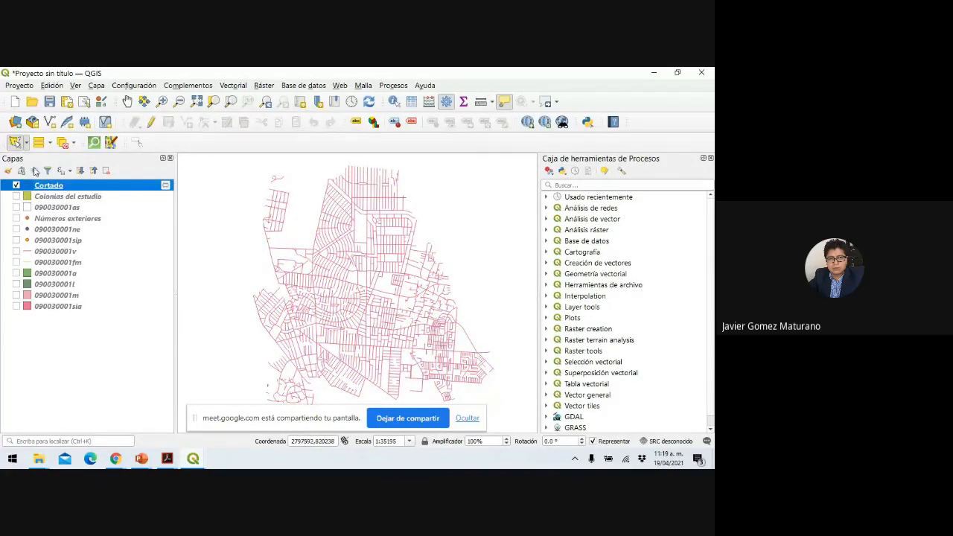
left_click(17, 197)
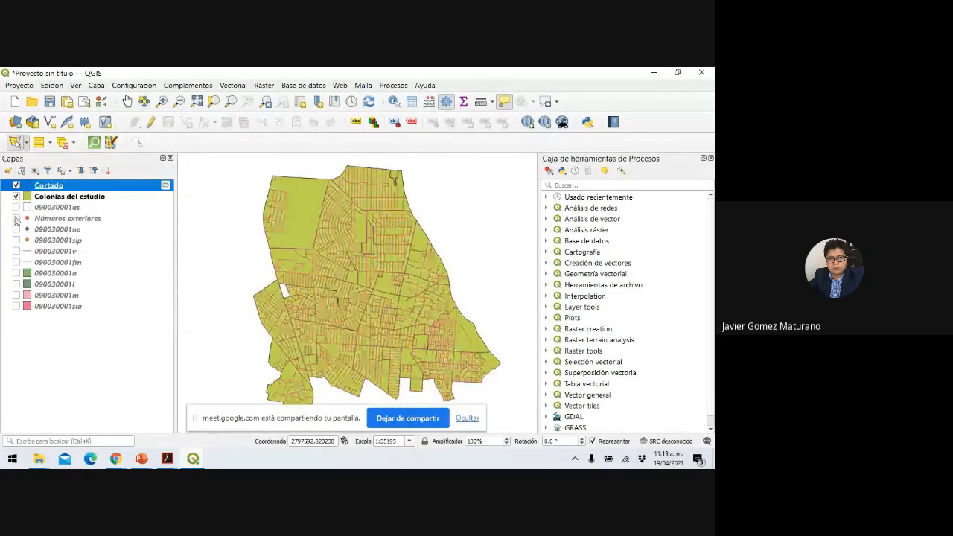
left_click(17, 219)
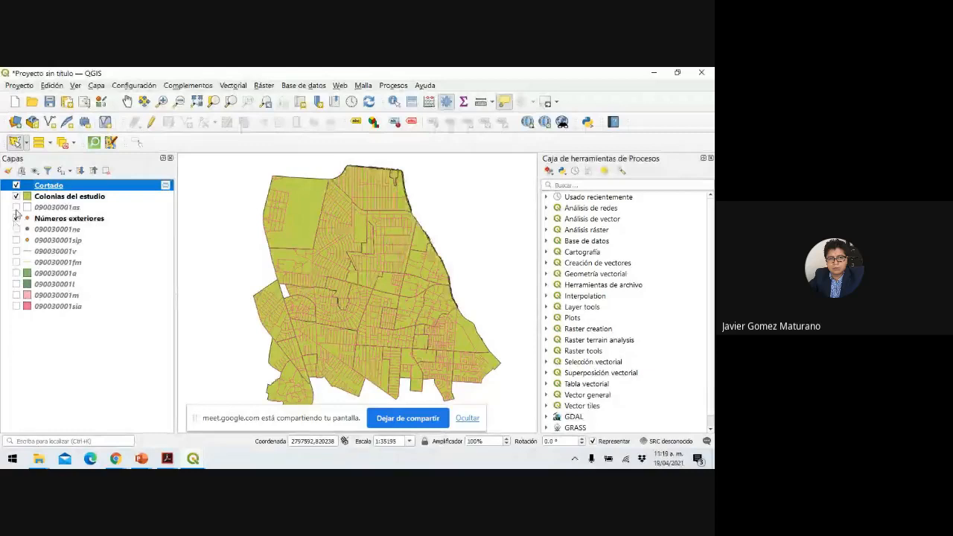
left_click_drag(26, 218, 52, 185)
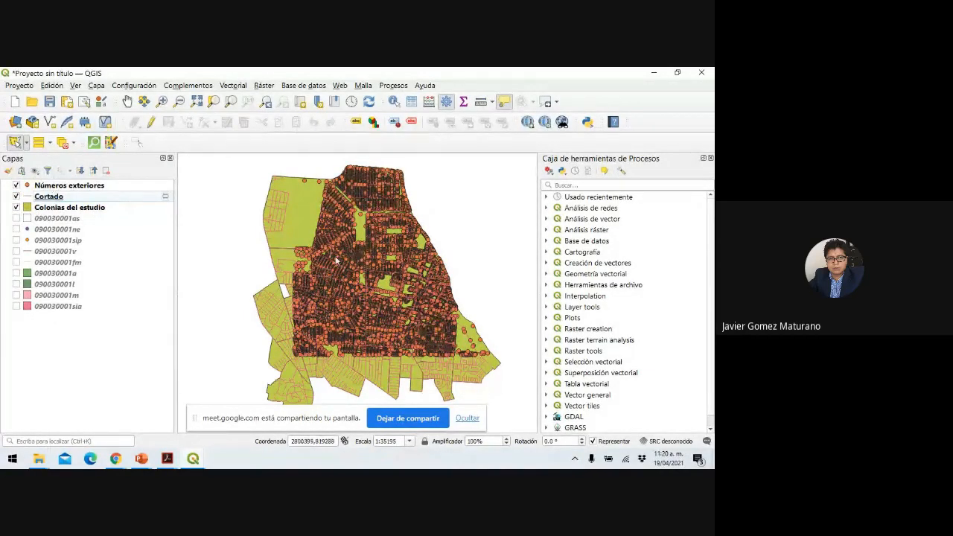
scroll(305, 309, "up", 1)
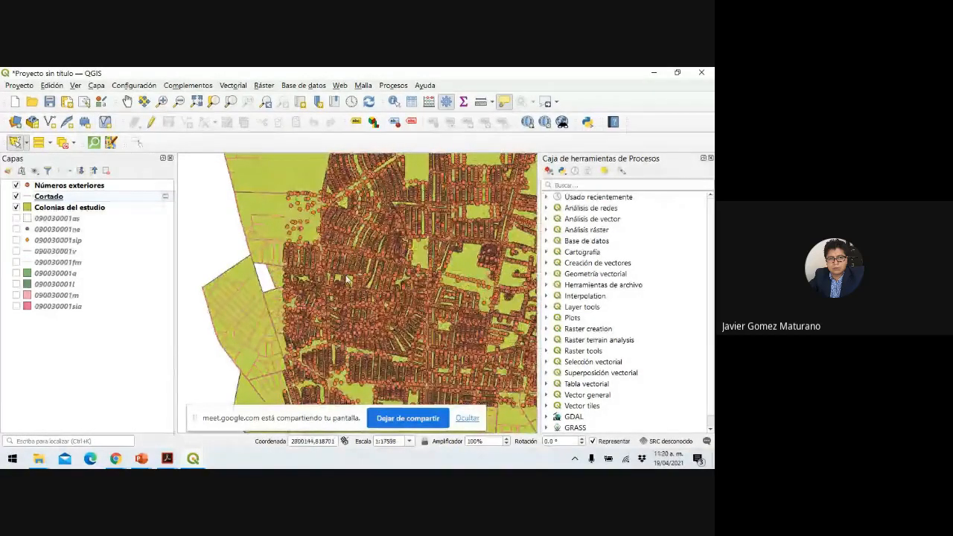
scroll(347, 279, "down", 1)
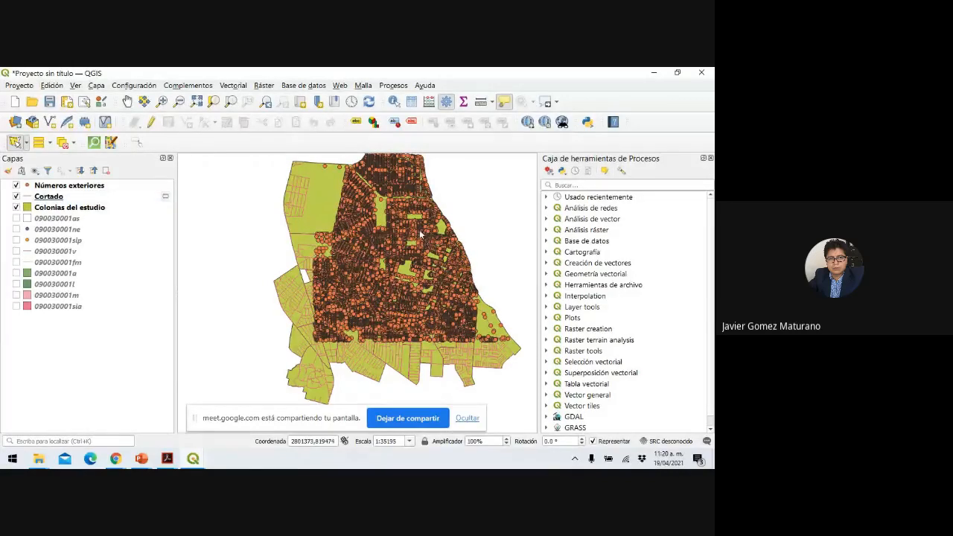
mouse_move(441, 214)
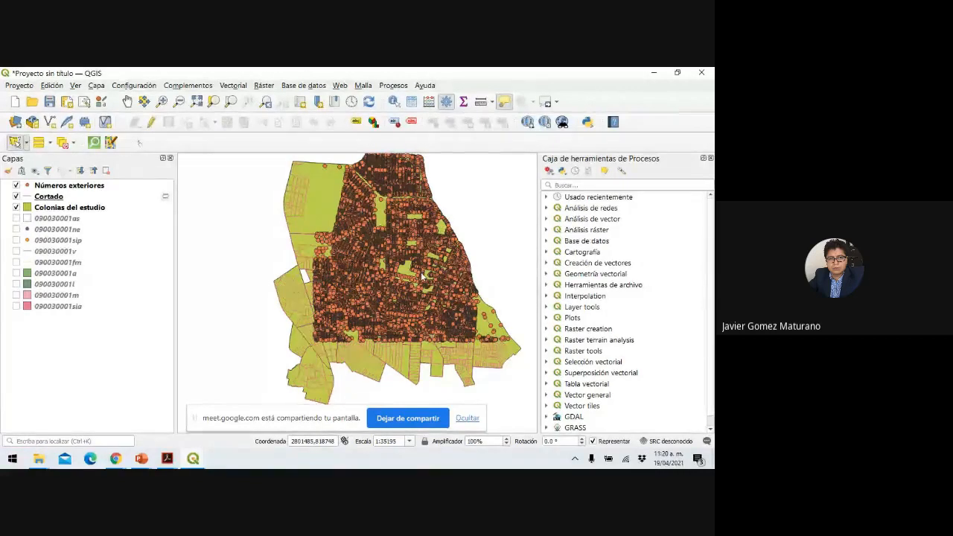
mouse_move(423, 276)
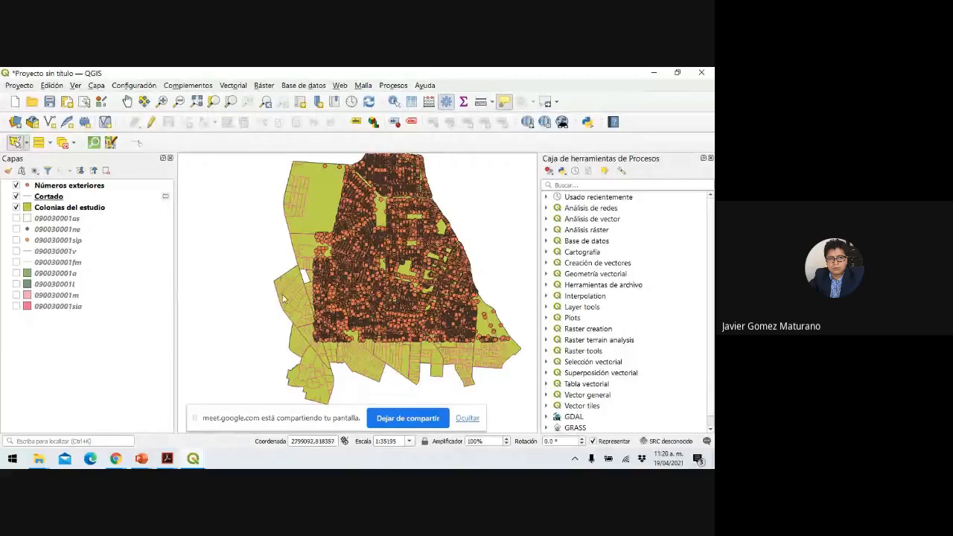
Save the Cortado features as Vialidades.shp in the Zona de estudio folder, CRS EPSG:32614.
right_click(50, 199)
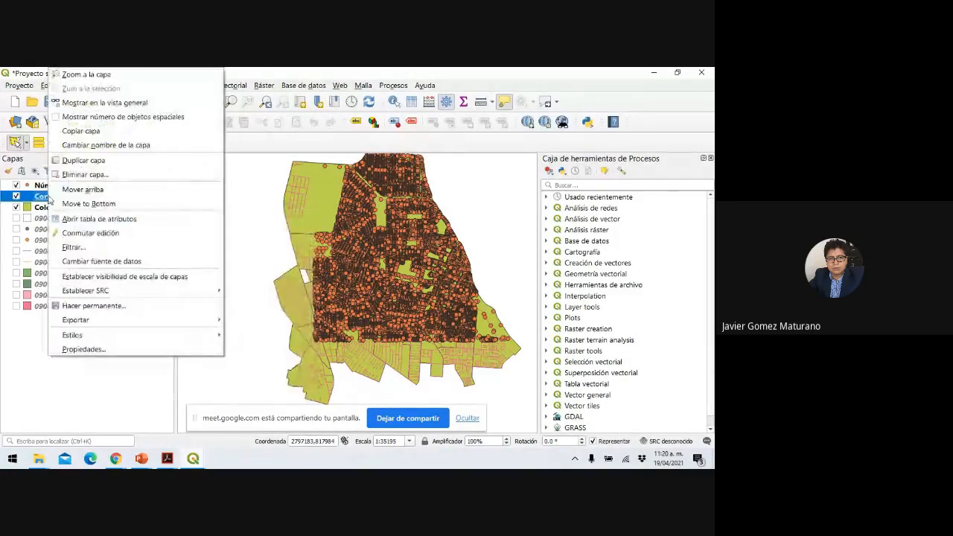
mouse_move(136, 325)
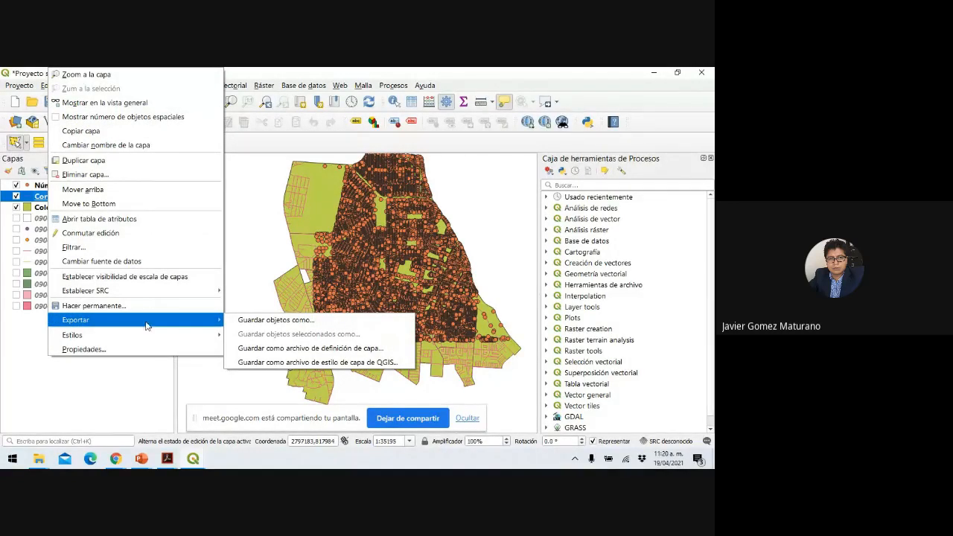
left_click(251, 326)
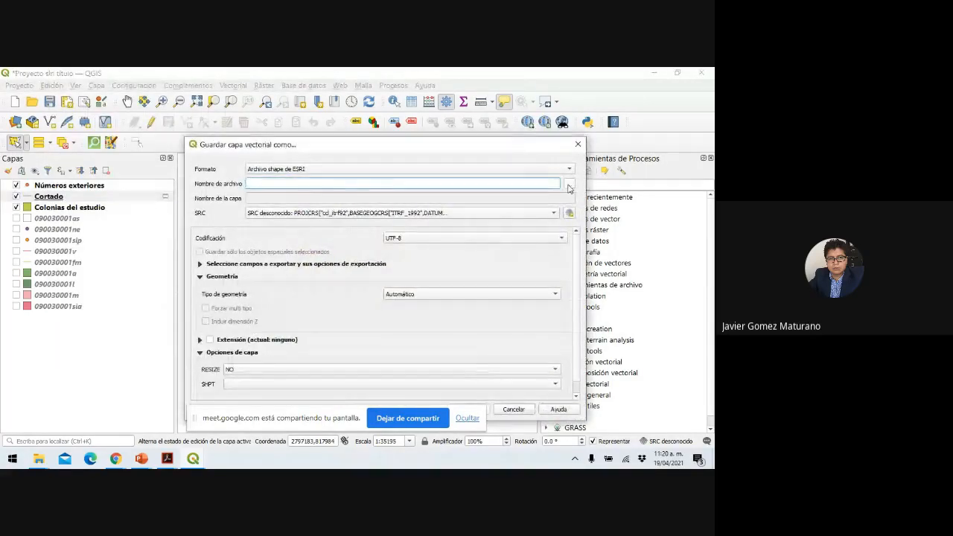
left_click(569, 184)
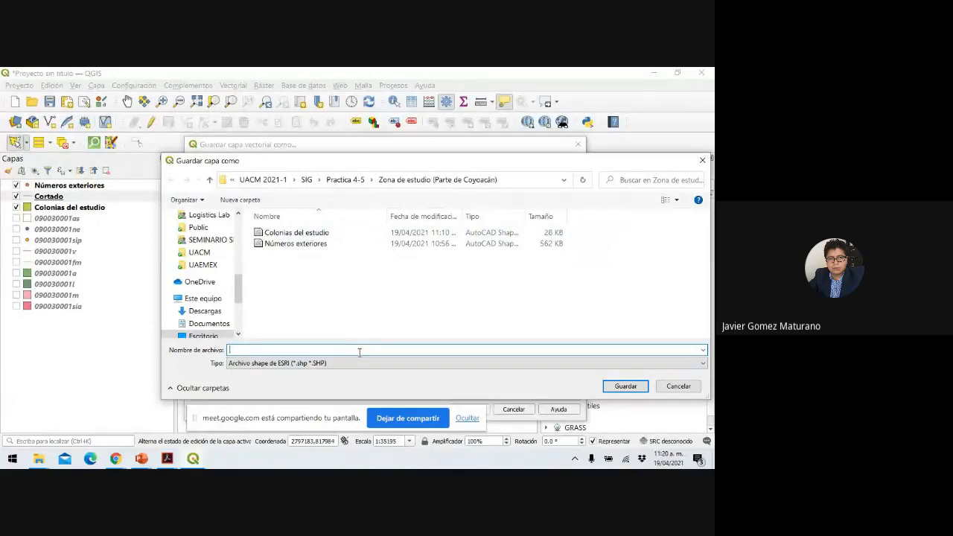
type("ialidades")
left_click(626, 391)
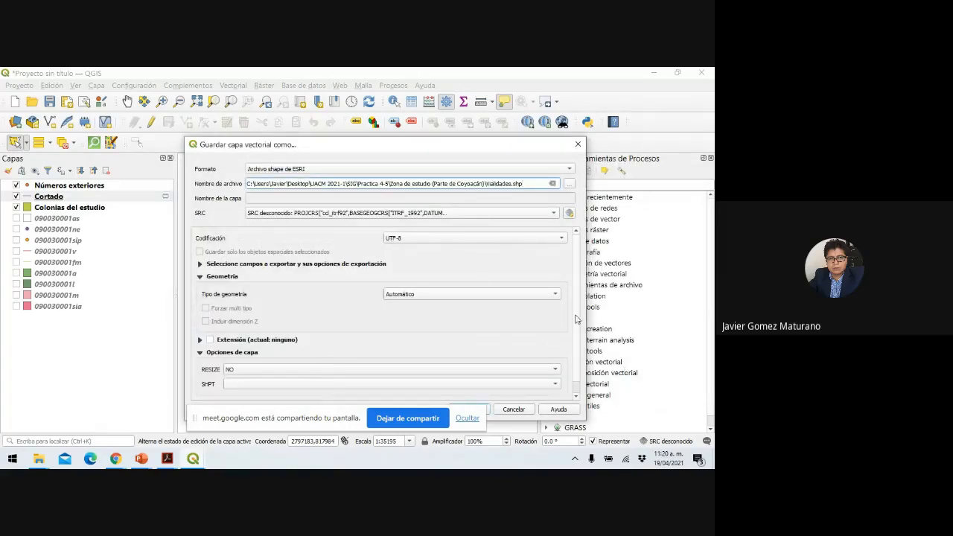
left_click_drag(483, 147, 497, 112)
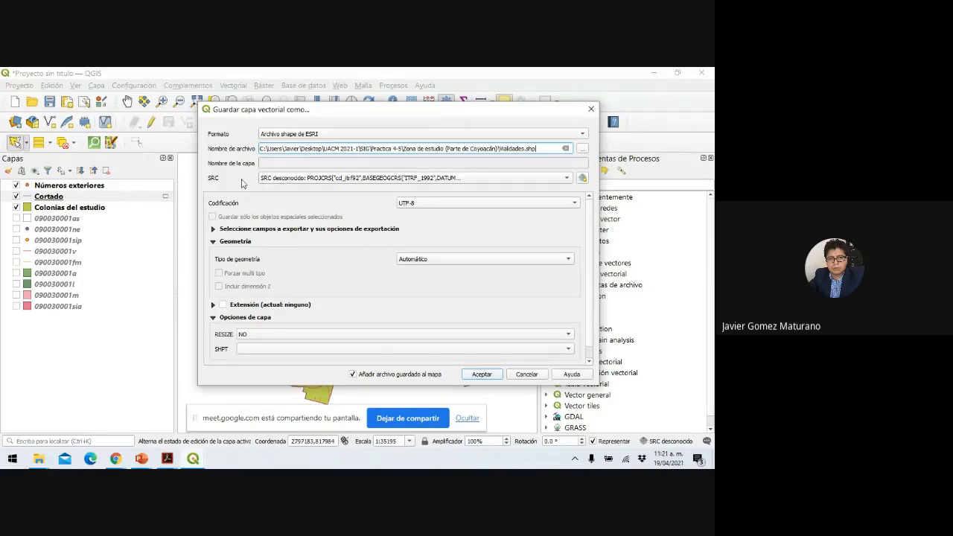
left_click(567, 178)
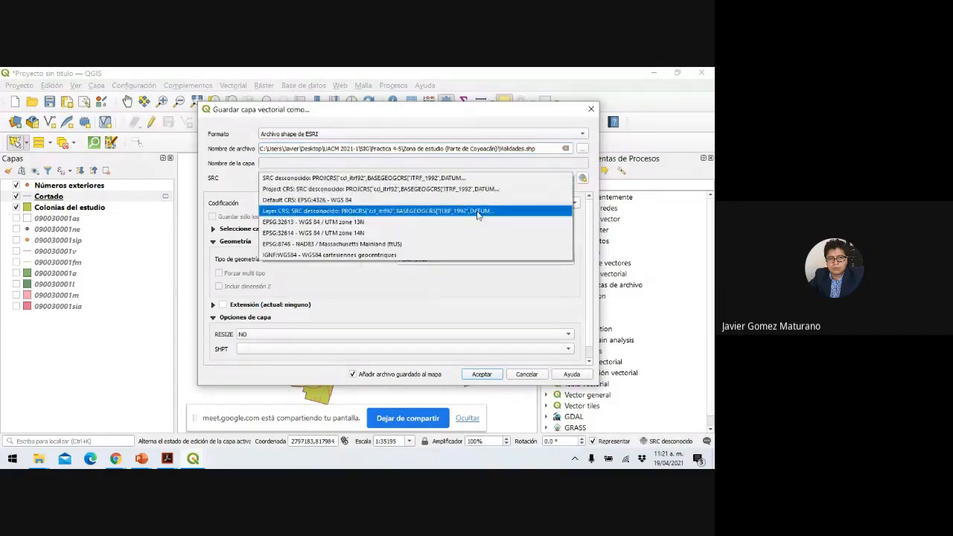
left_click(447, 234)
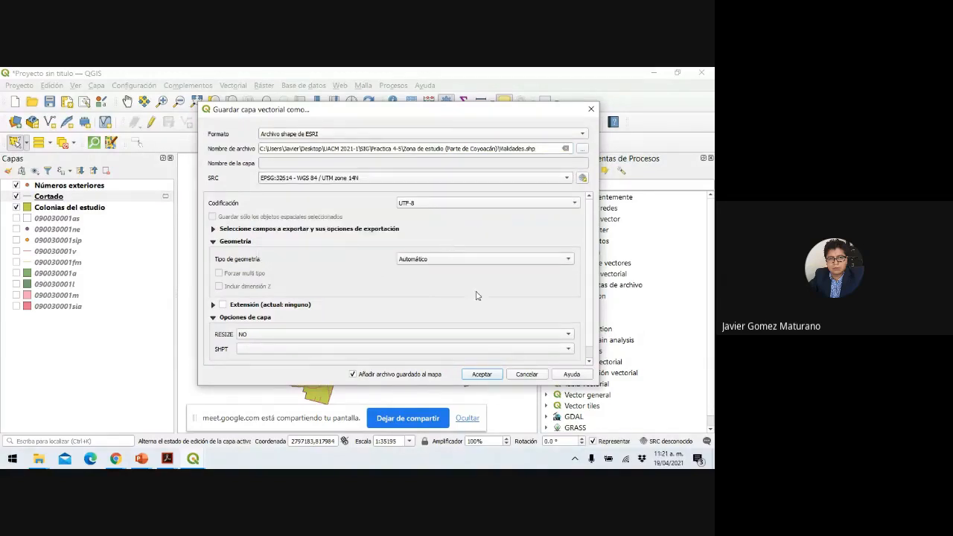
left_click(490, 378)
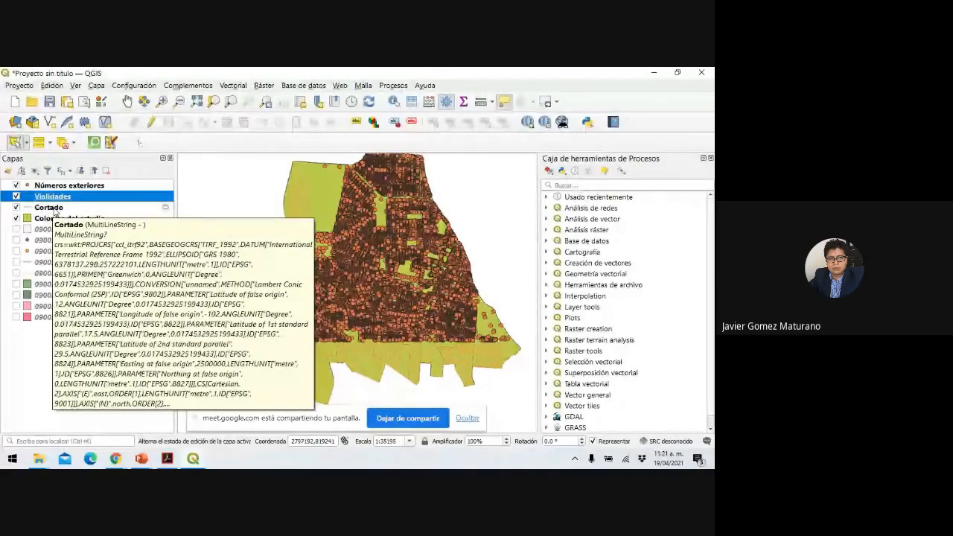
Remove the Cortado layer from the project.
right_click(55, 211)
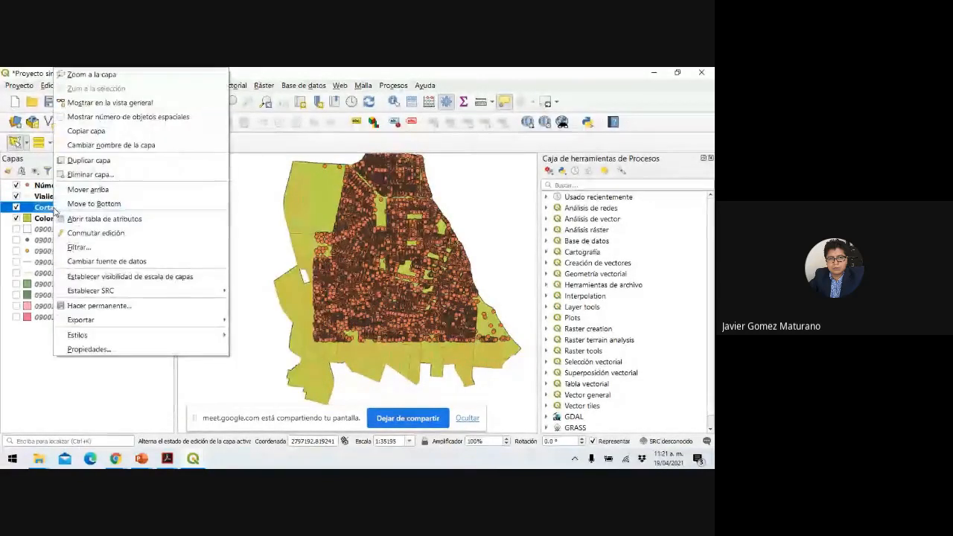
left_click(89, 176)
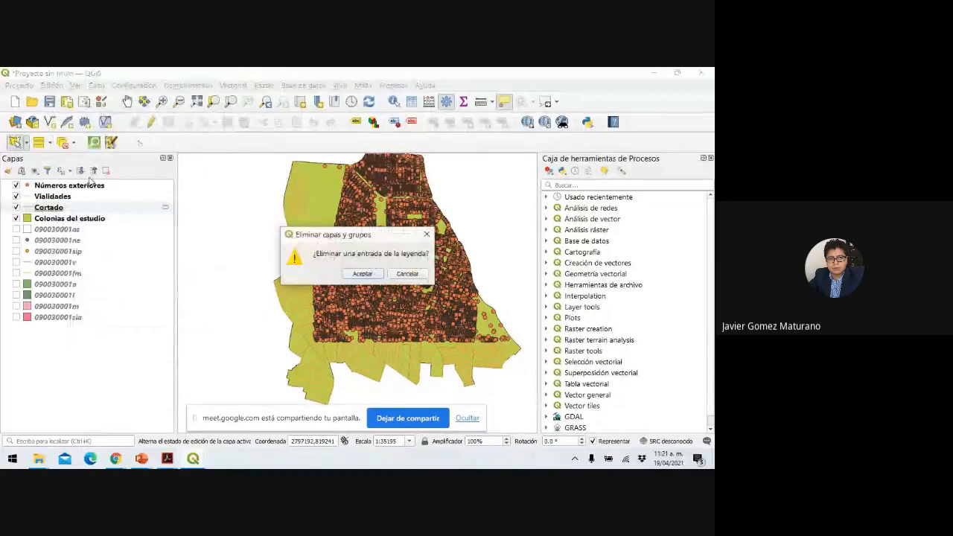
left_click(362, 274)
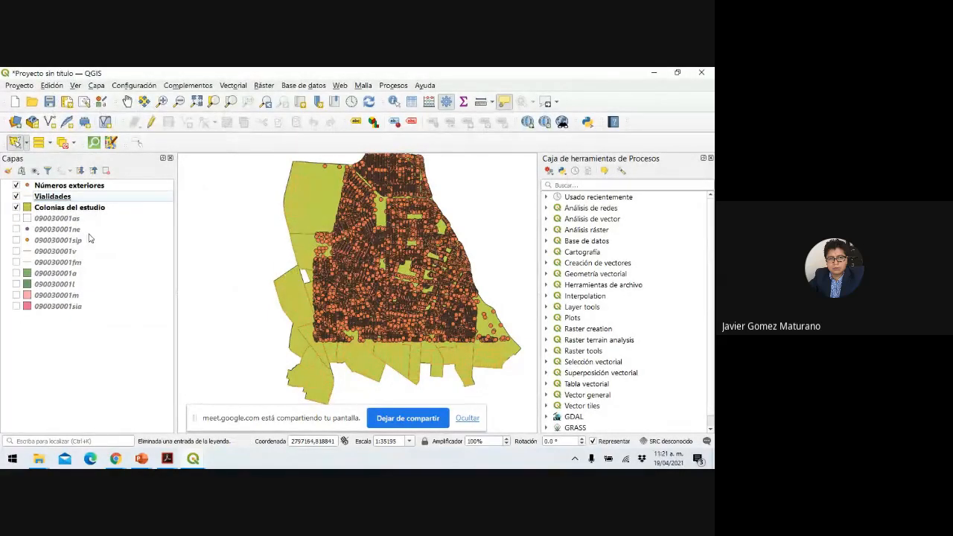
Hide and remove the 090030001as layer from the project.
left_click(71, 218)
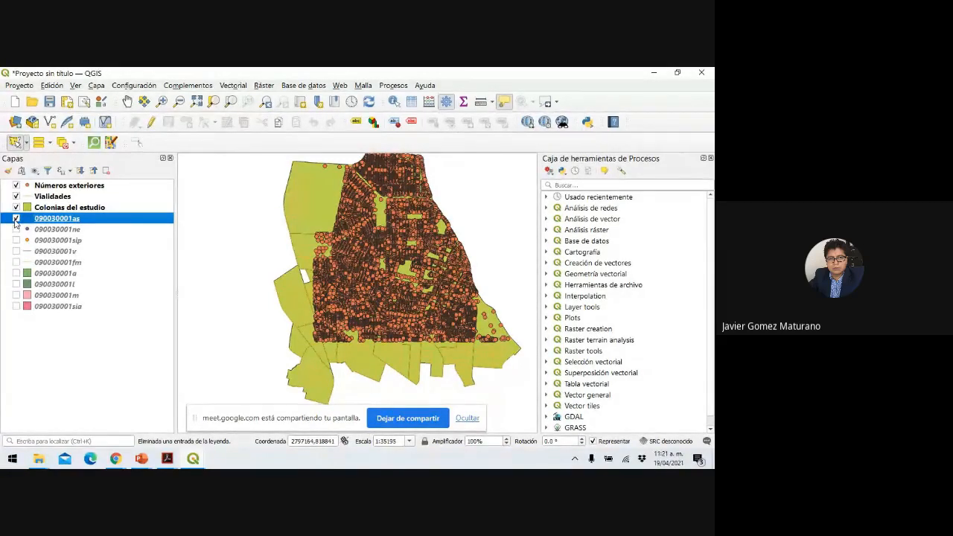
left_click(16, 218)
right_click(53, 222)
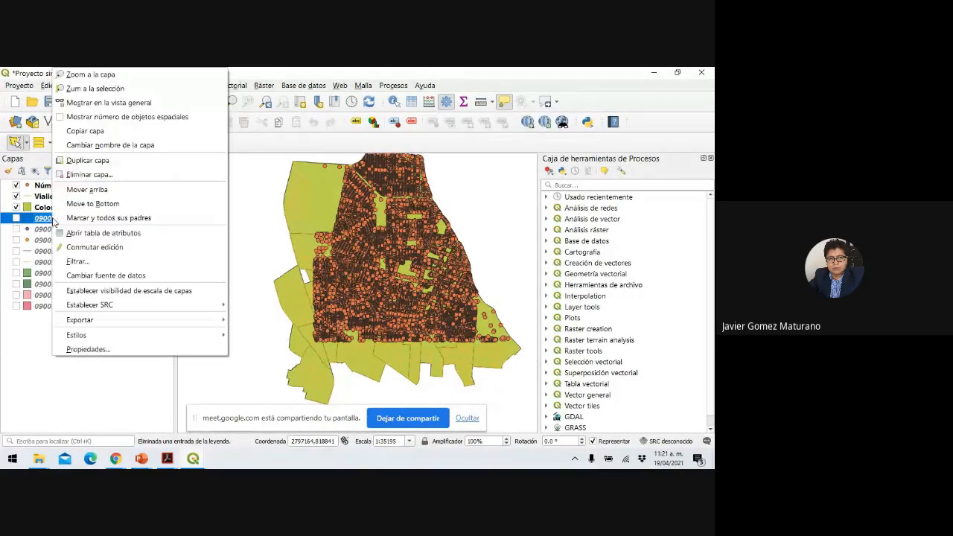
left_click(103, 180)
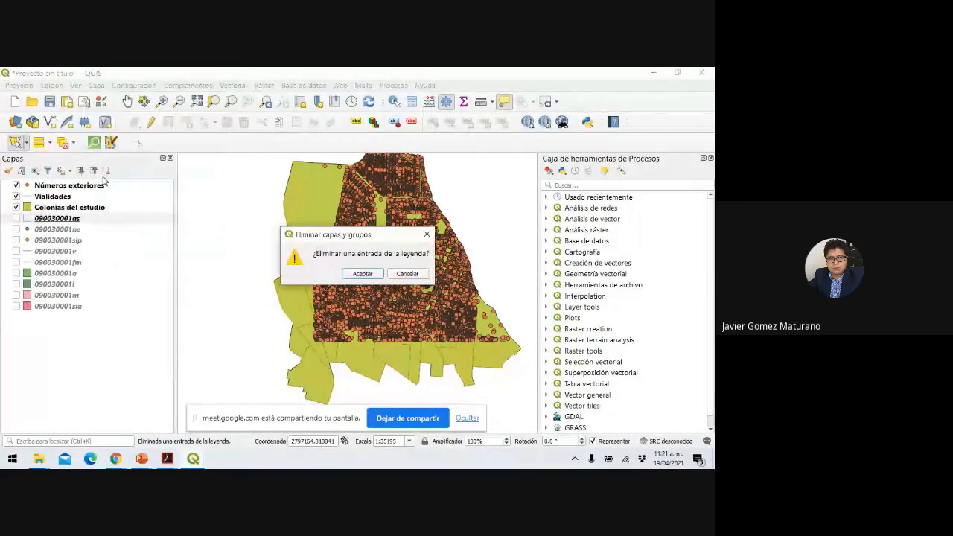
left_click(363, 276)
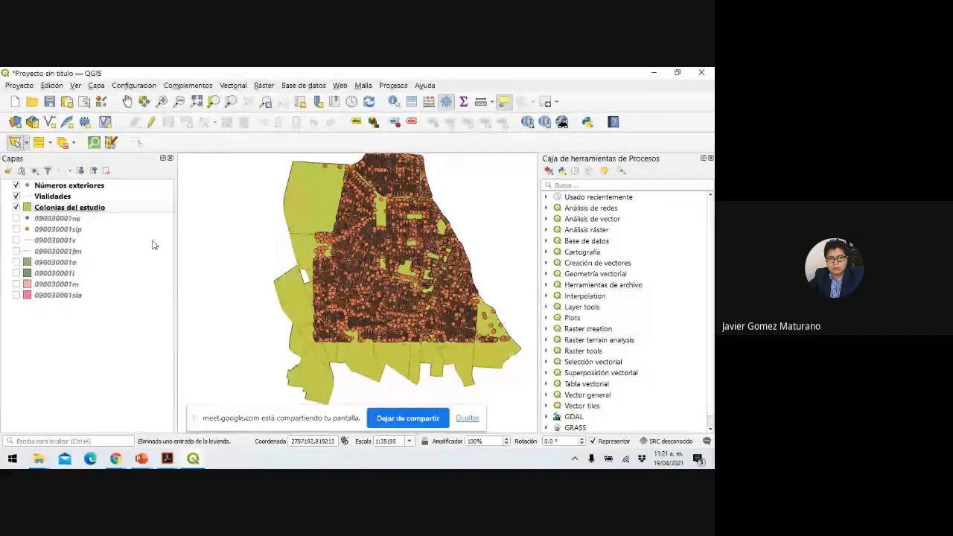
Remove the 090030001ne layer from the project.
left_click(73, 219)
right_click(73, 219)
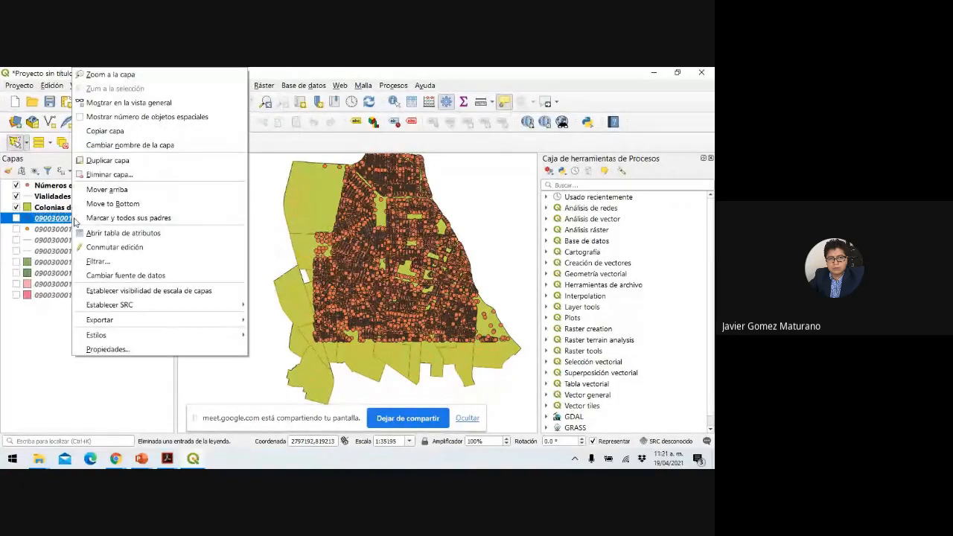
left_click(105, 176)
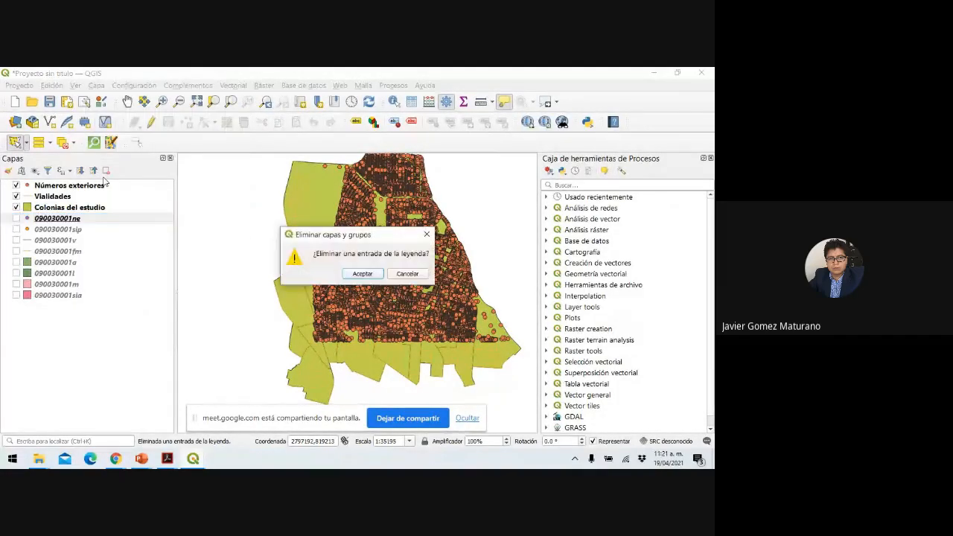
left_click(362, 274)
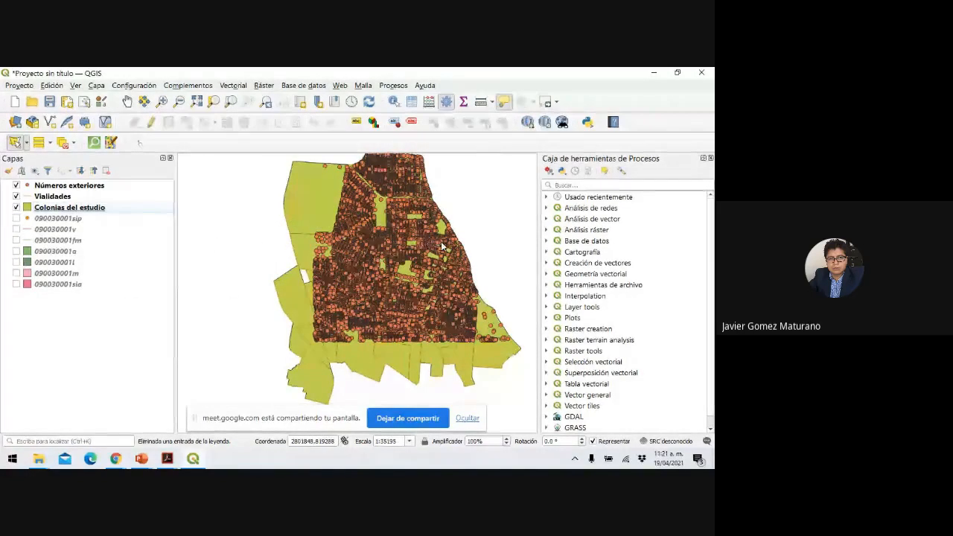
mouse_move(342, 244)
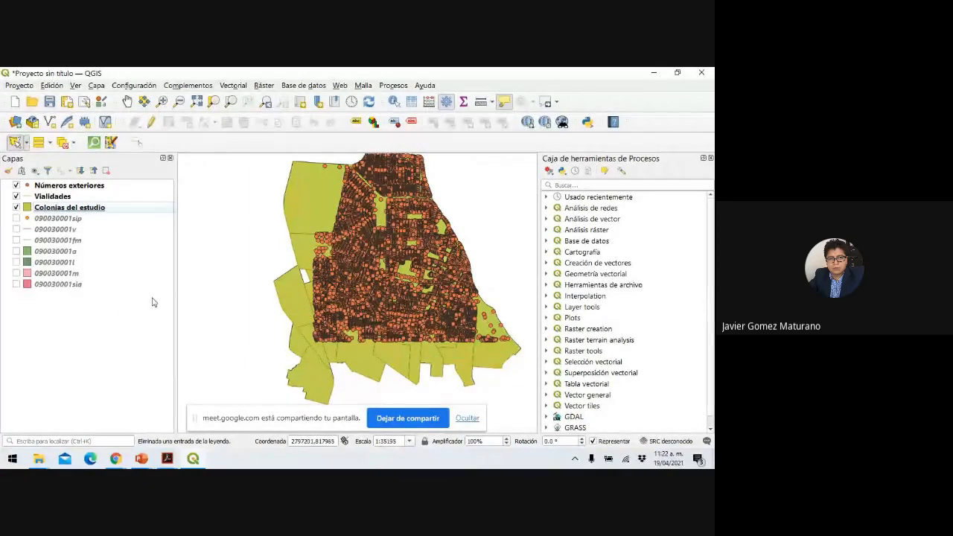
Save the project as 'Práctica 4' in SIG > Practica 4-5, then stop screen sharing.
left_click(12, 87)
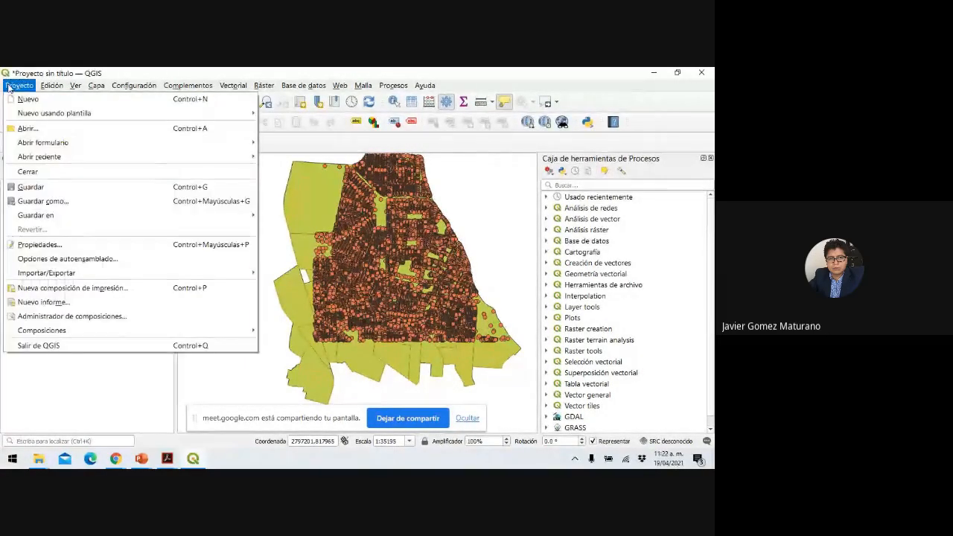
left_click(43, 201)
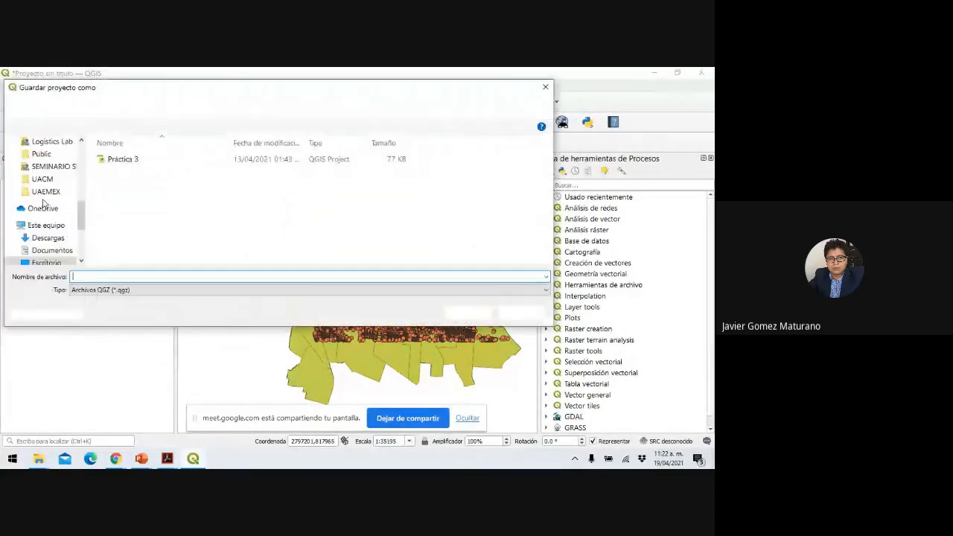
type("P")
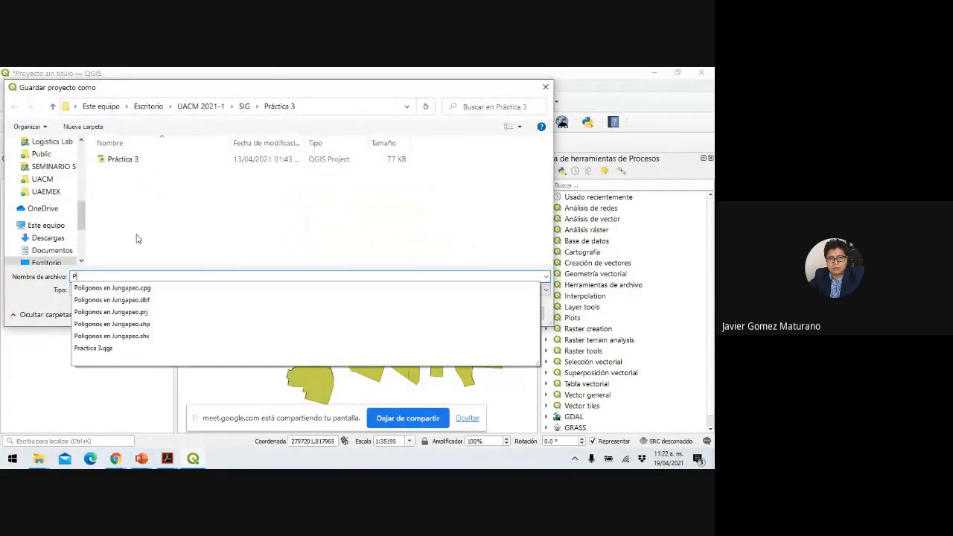
type("ráctica")
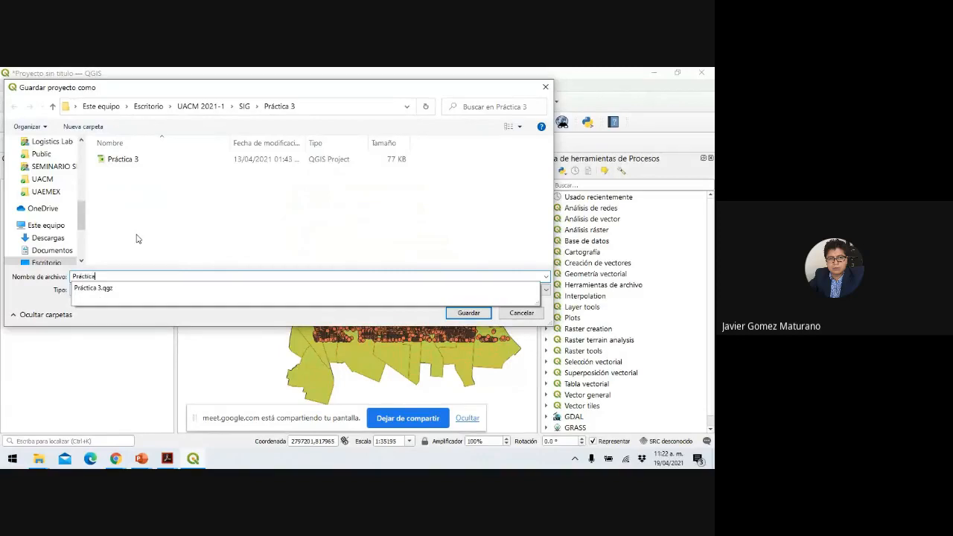
type(" 4")
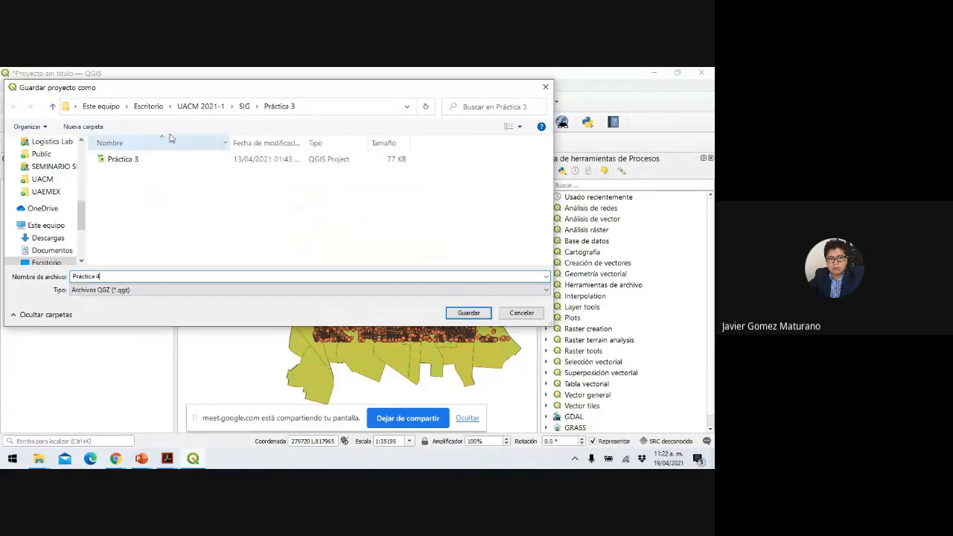
left_click(246, 106)
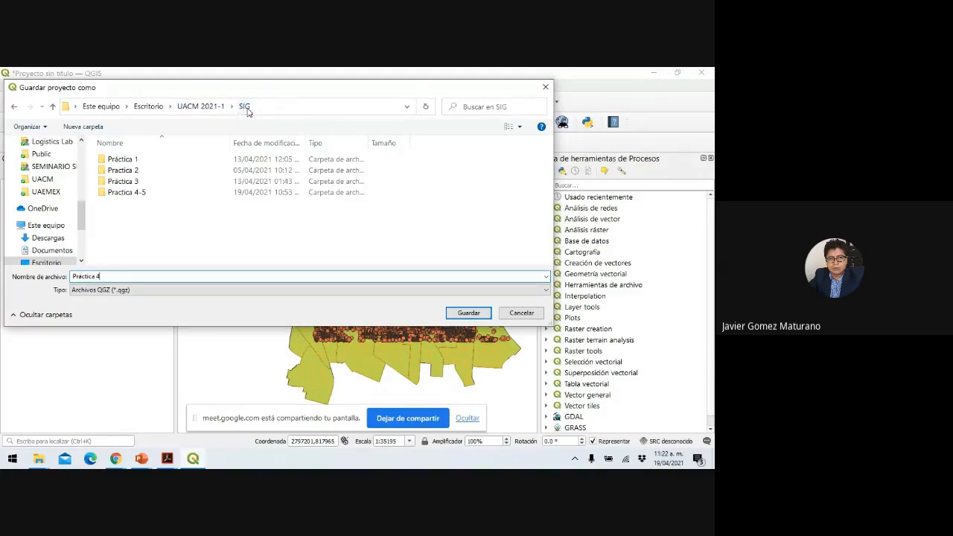
left_click(136, 195)
double_click(136, 195)
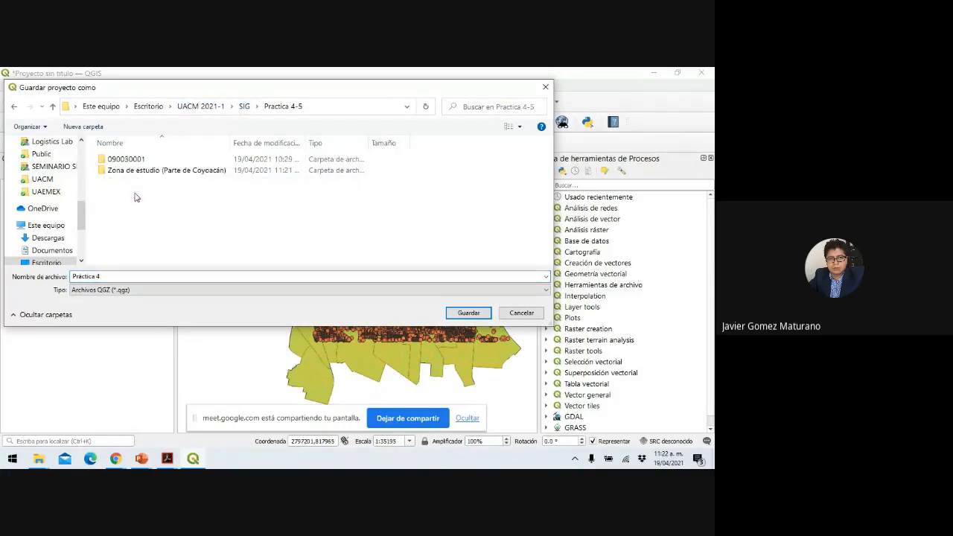
left_click(468, 313)
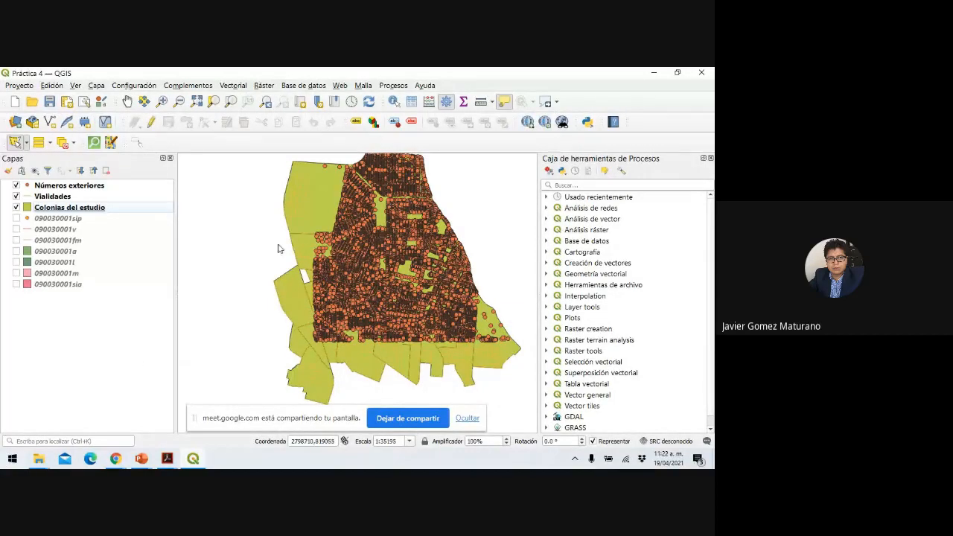
left_click(419, 420)
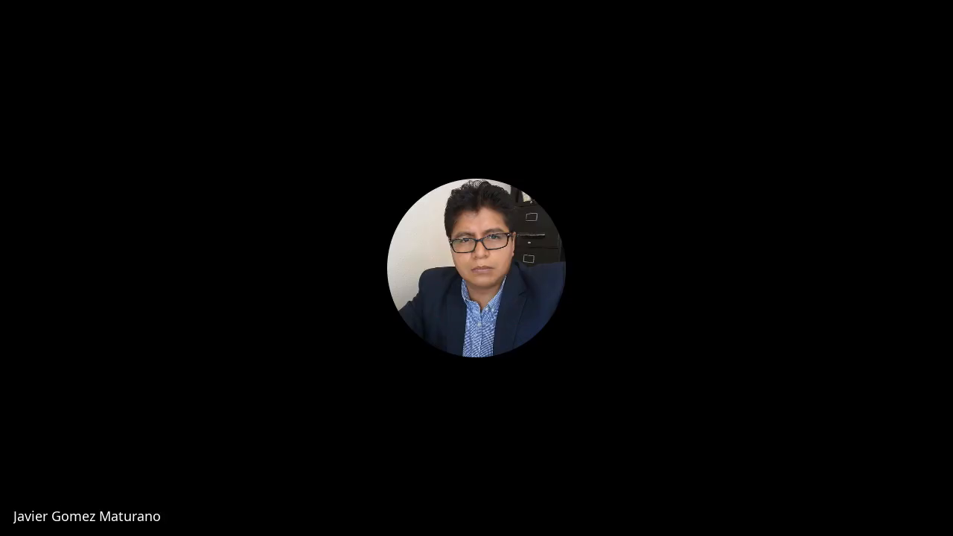